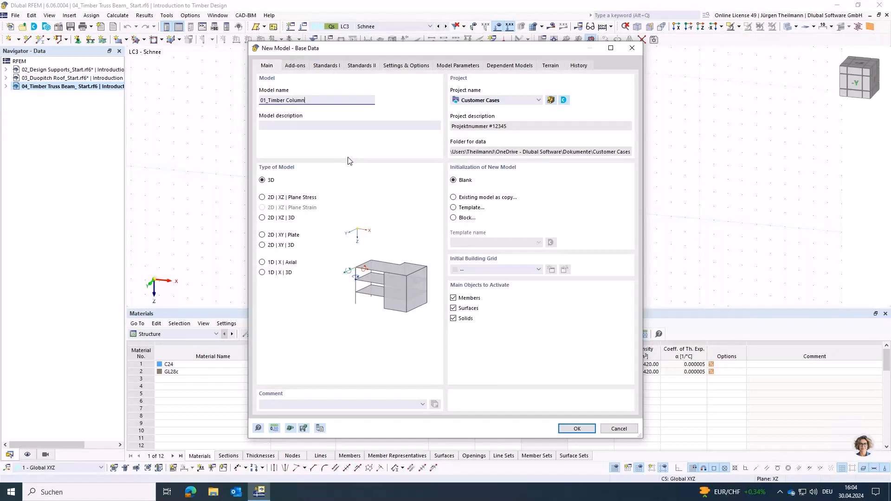
Step: Assign the new 01_Timber Column model to the Introduction to Timber Design project within Schulungen
key(Tab)
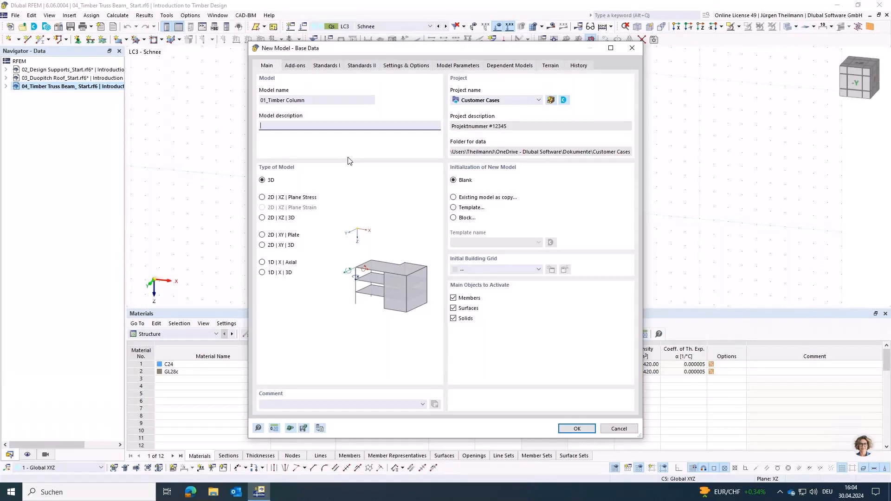
click(533, 101)
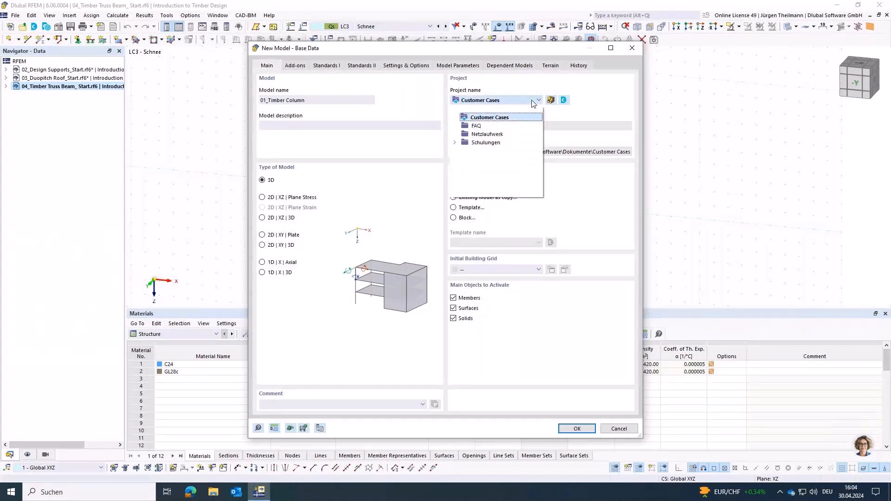
click(455, 143)
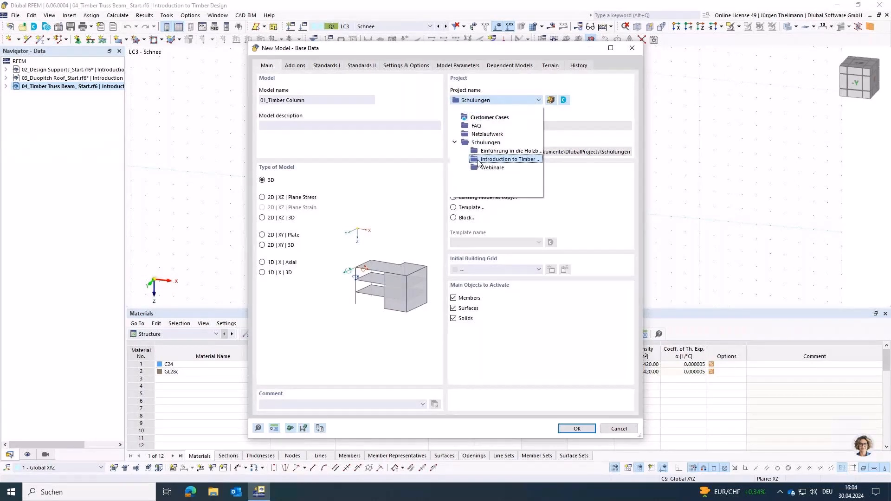
click(497, 159)
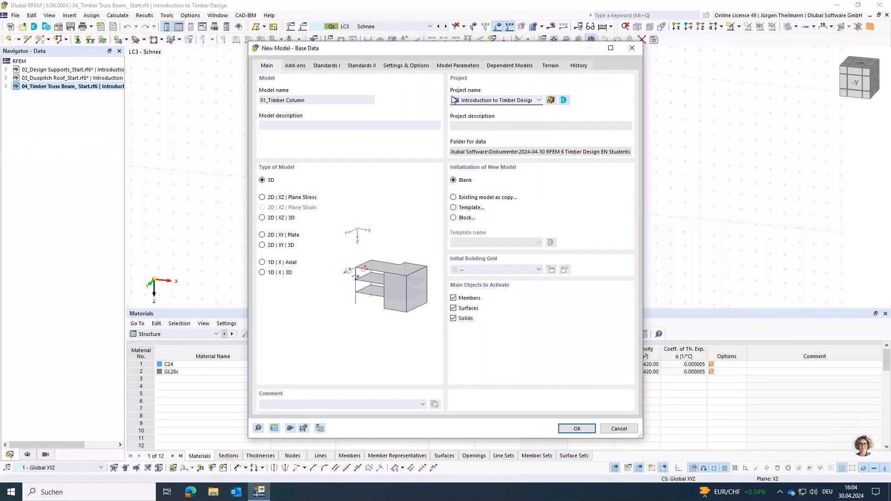
Step: Activate the Timber Design add-on, and create the model with EN 1990 | Timber as the standard group for load case classification and combinations
click(294, 67)
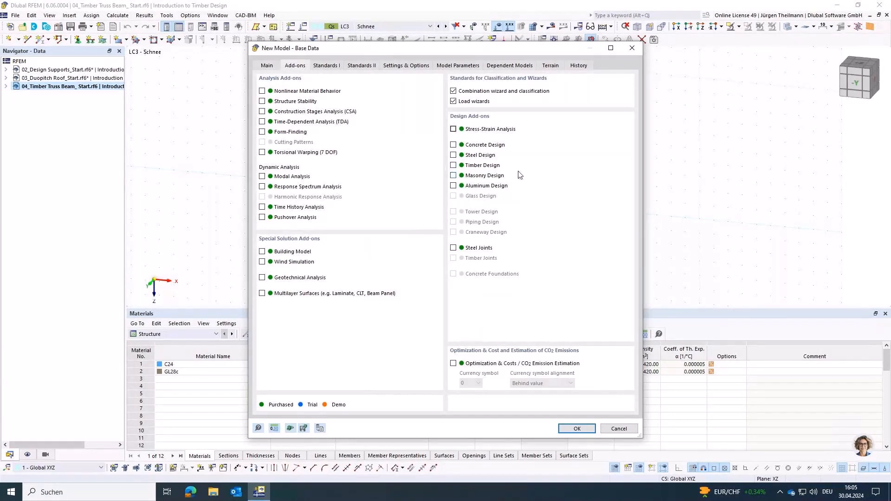
click(453, 166)
click(326, 66)
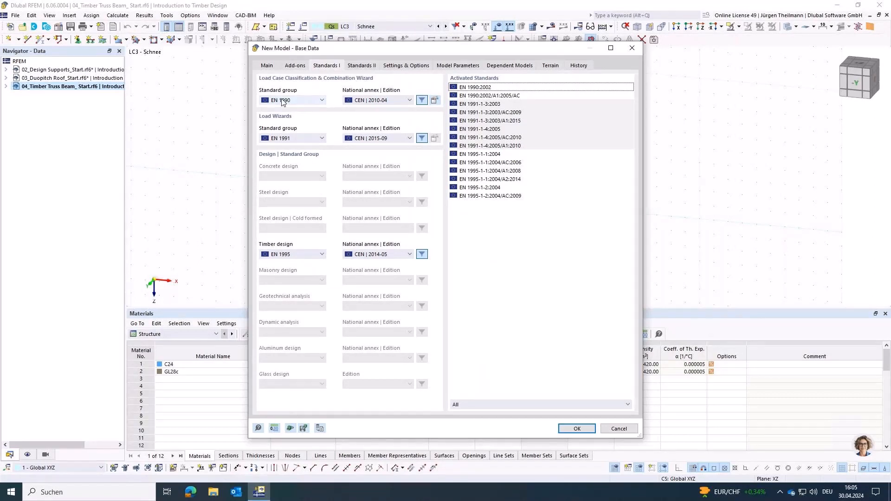
click(320, 101)
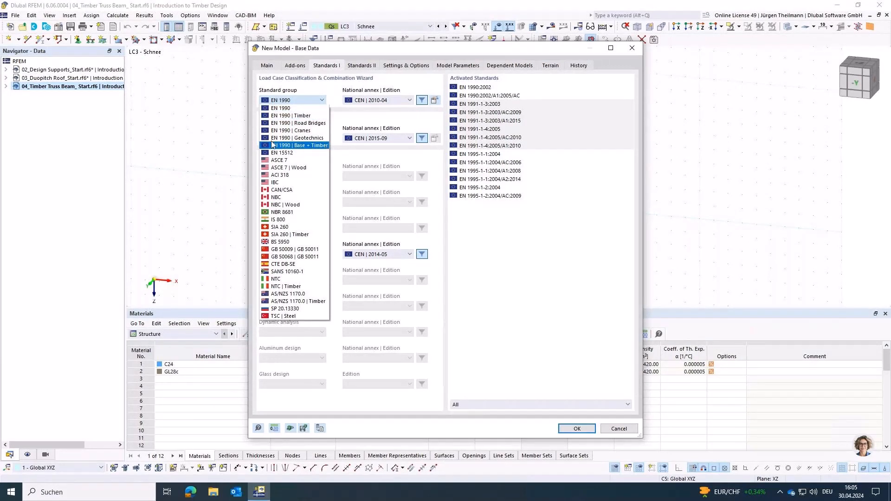
click(267, 117)
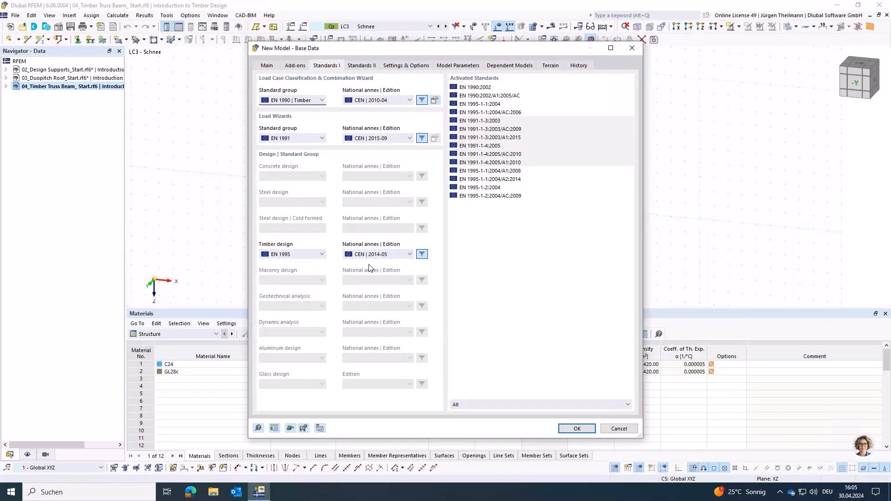
click(576, 429)
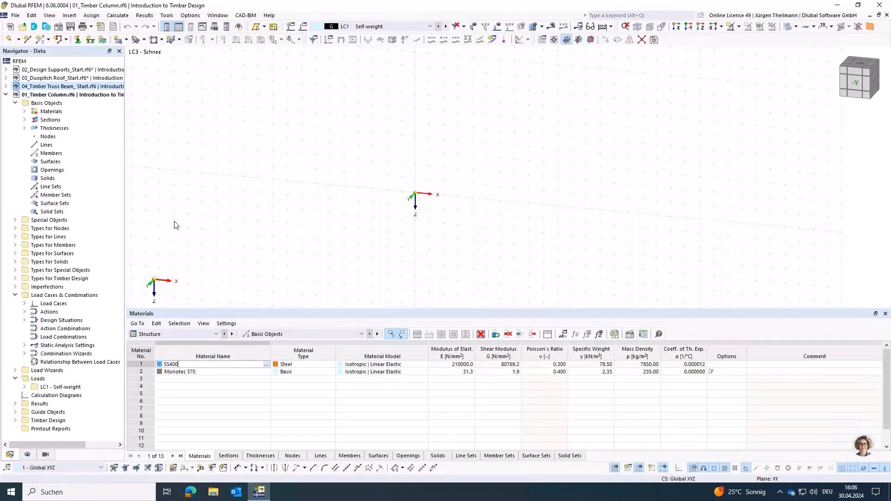
Step: Delete all predefined materials from the 01_Timber Column model
click(25, 111)
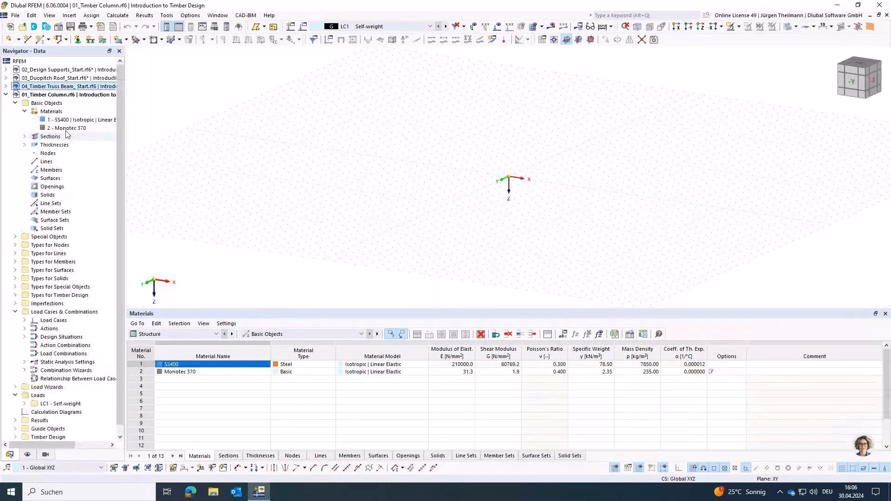
right_click(42, 112)
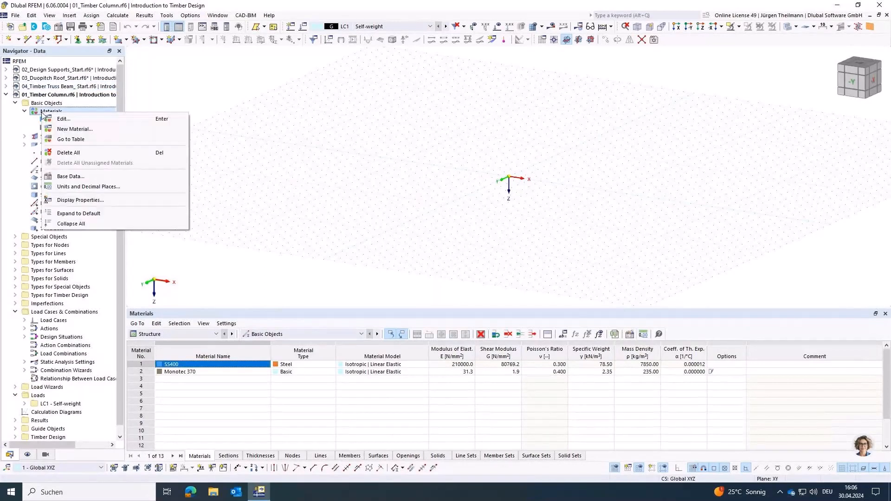
click(84, 156)
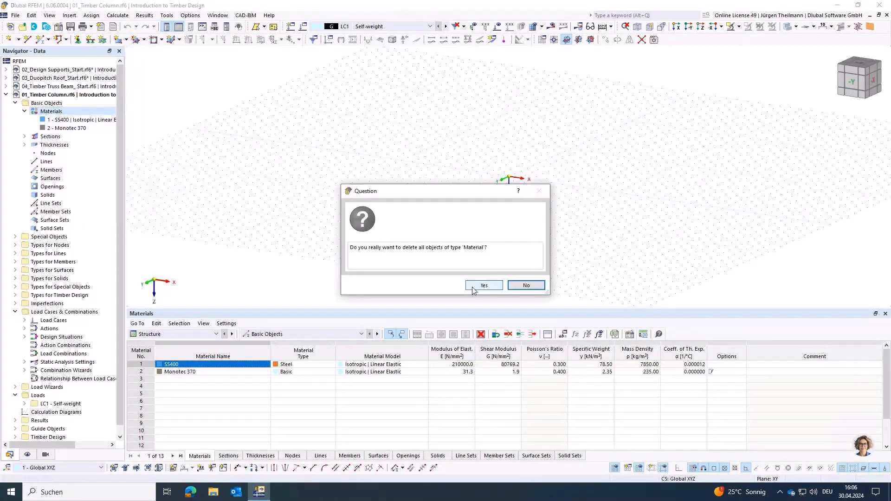
click(478, 285)
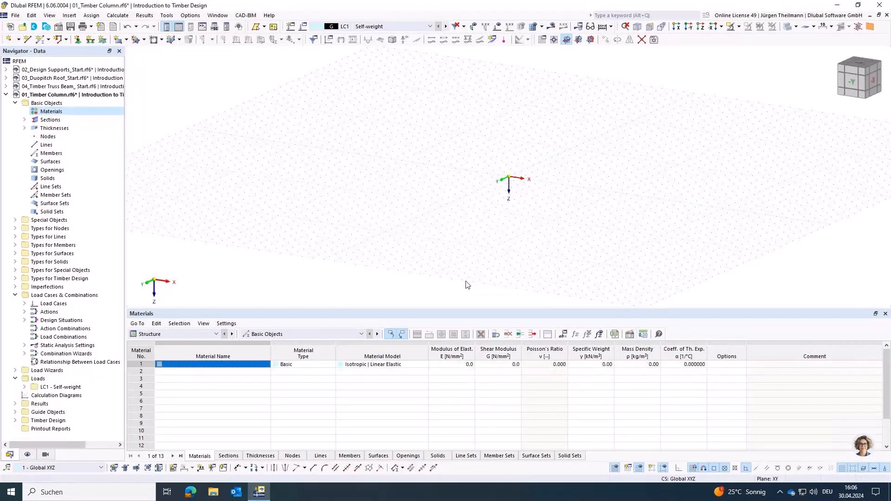
Step: Delete all predefined sections and all thicknesses from the 01_Timber Column model
click(24, 120)
right_click(50, 122)
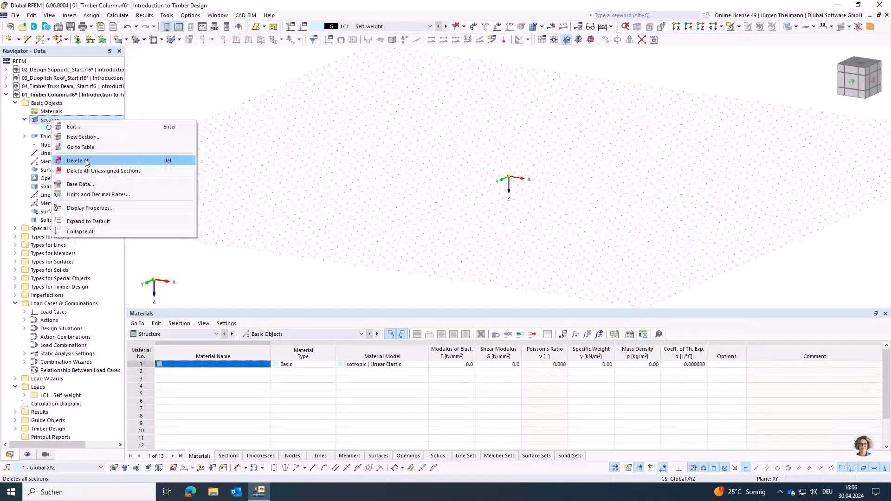
click(84, 163)
click(484, 285)
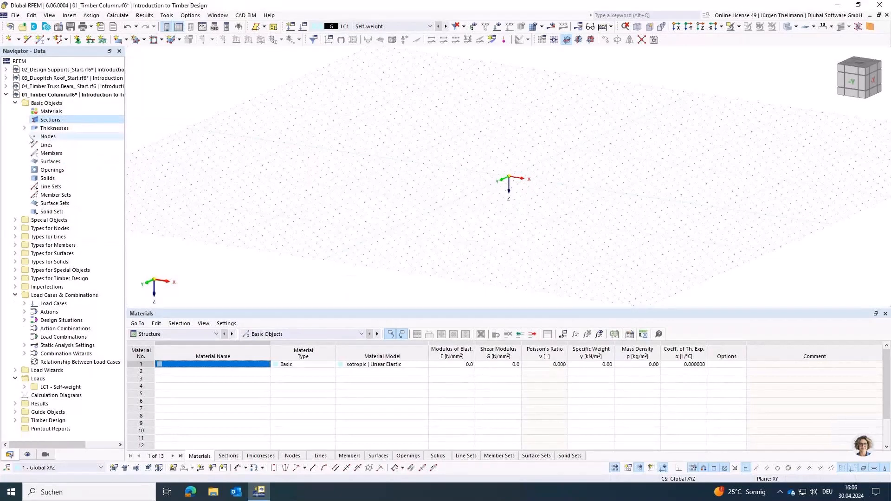
right_click(51, 129)
click(84, 169)
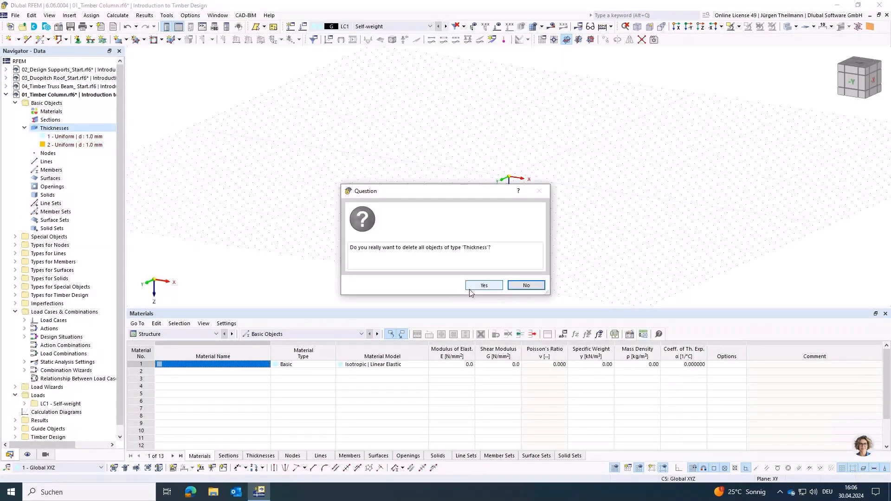
click(476, 286)
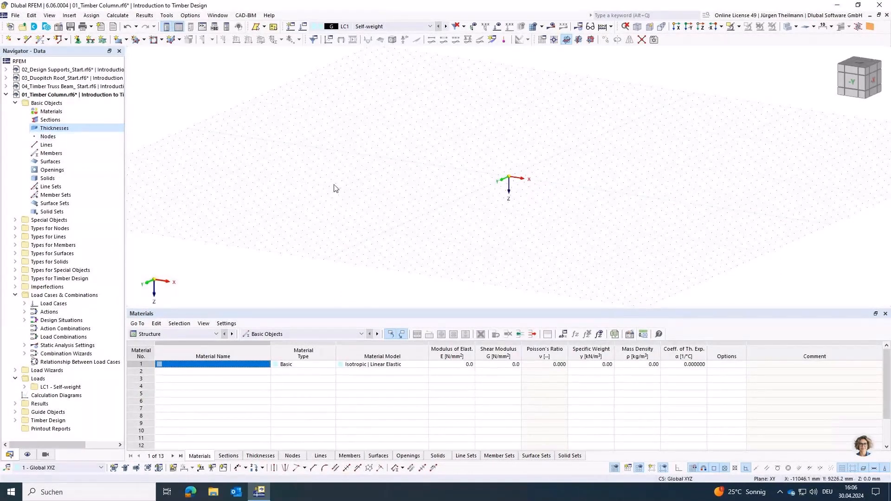
Step: Start a single beam member perpendicular to the work plane and create a new Parametric - Massive I section for its start
middle_drag(502, 198, 434, 236)
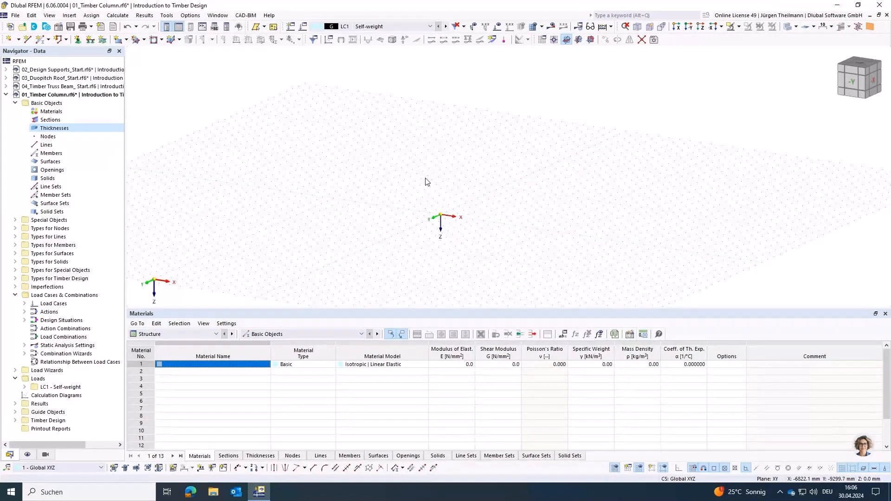
click(48, 40)
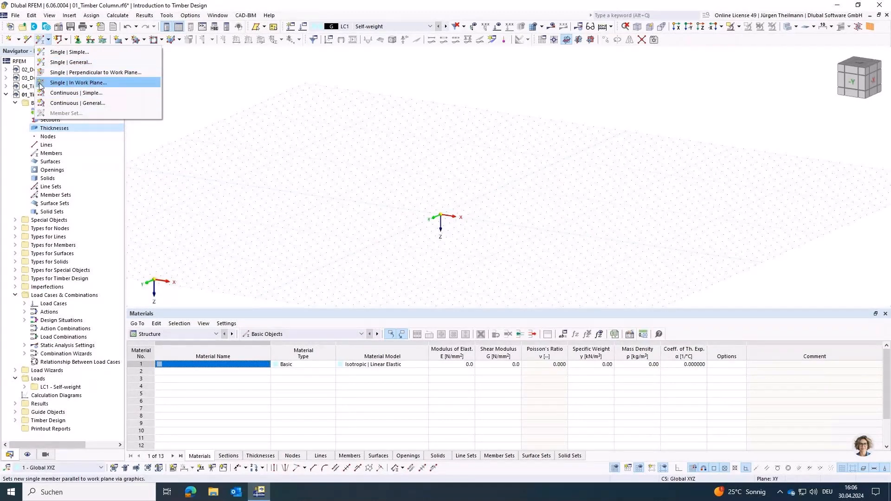
click(106, 74)
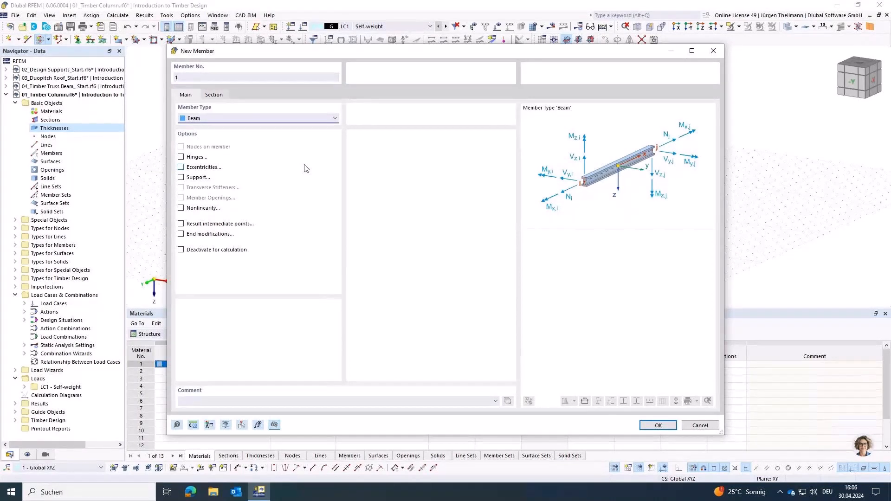
click(214, 95)
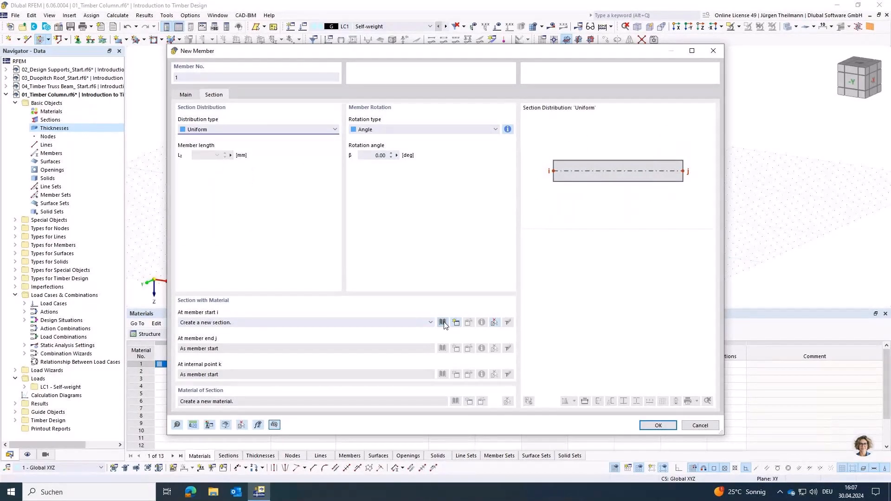
click(456, 322)
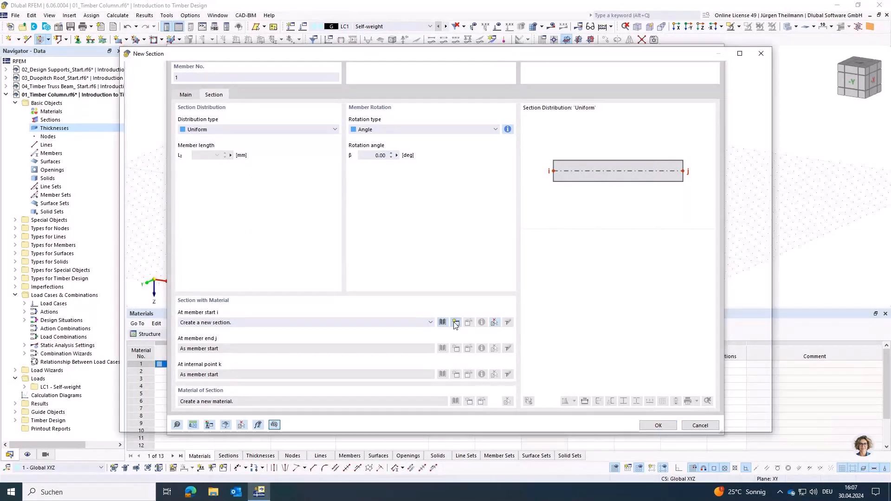
click(309, 160)
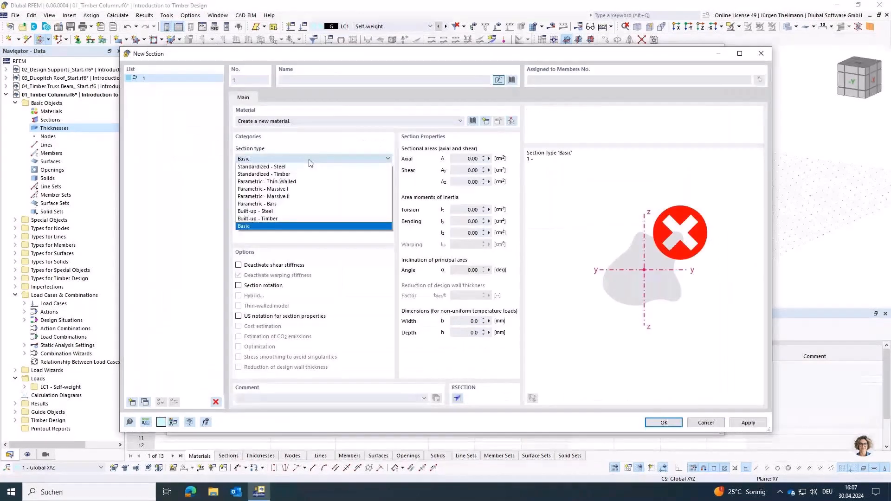
click(268, 190)
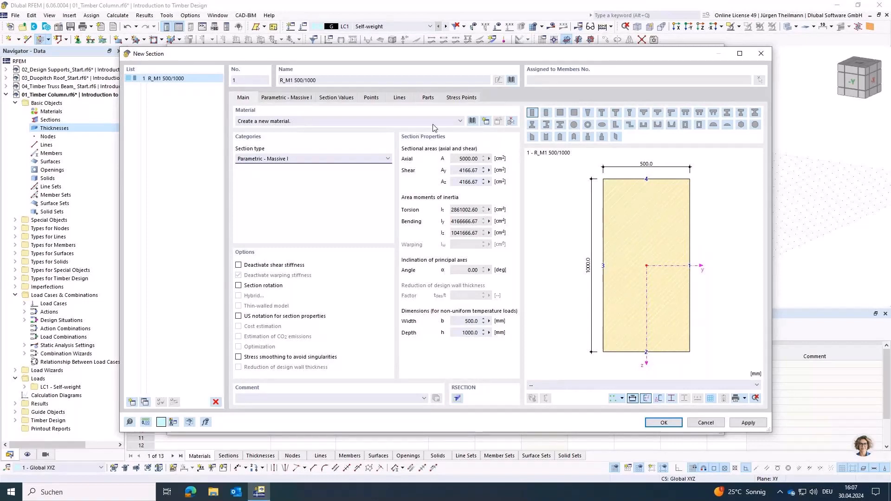
Step: Assign C24 from the Softwood C series to the section, filtering the material library by European Union, Timber and Solid Timber
click(473, 122)
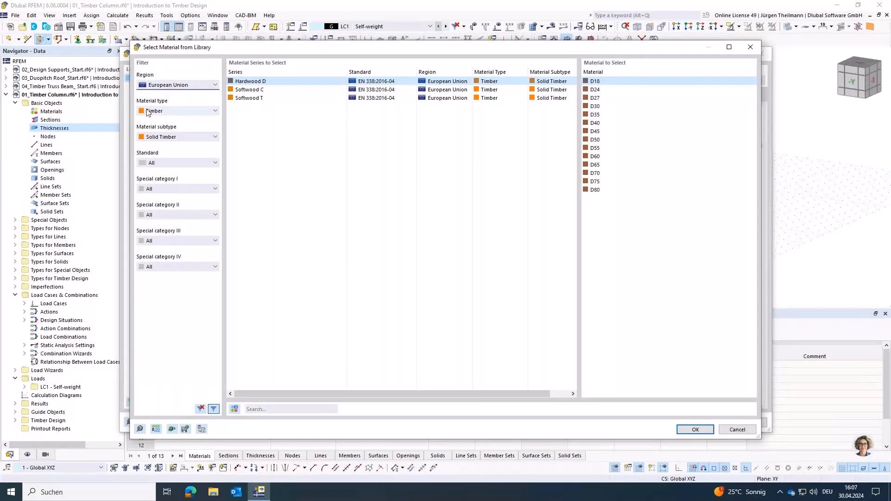
click(201, 409)
click(195, 84)
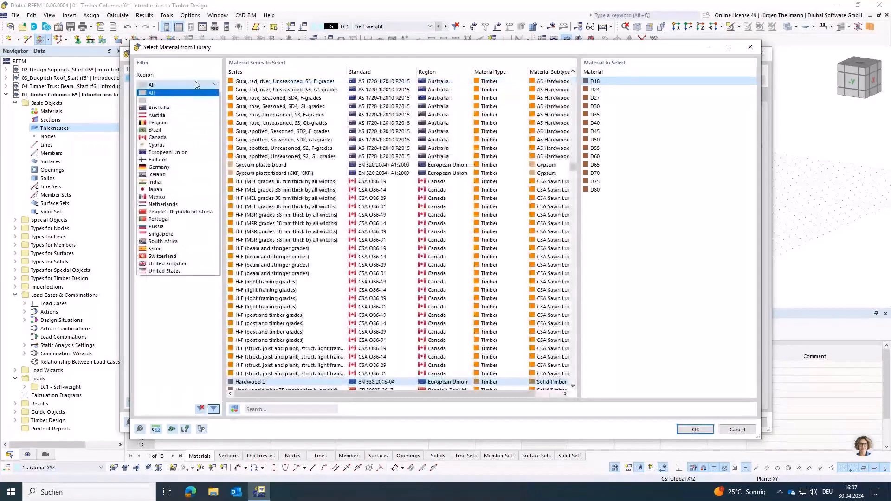
click(178, 153)
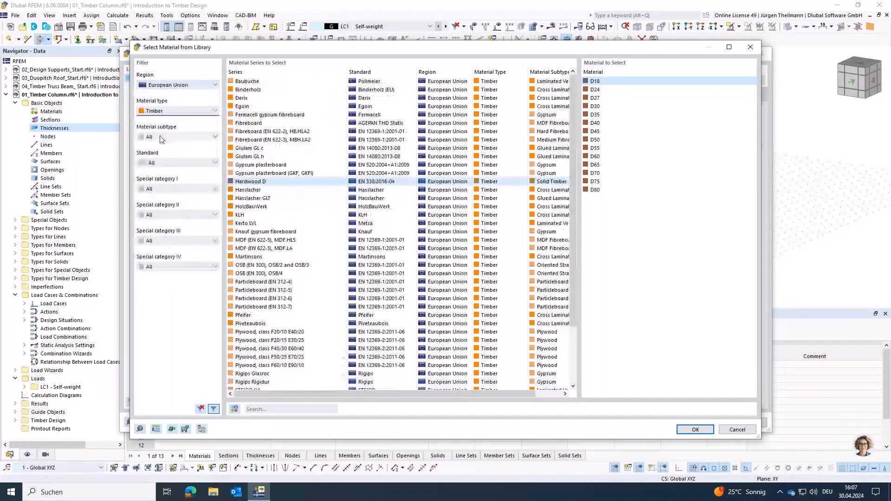
click(161, 137)
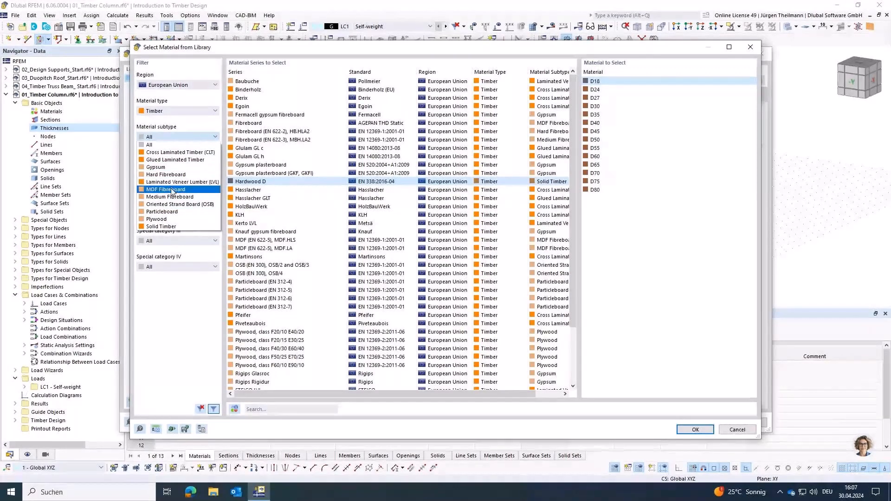
click(160, 226)
click(232, 90)
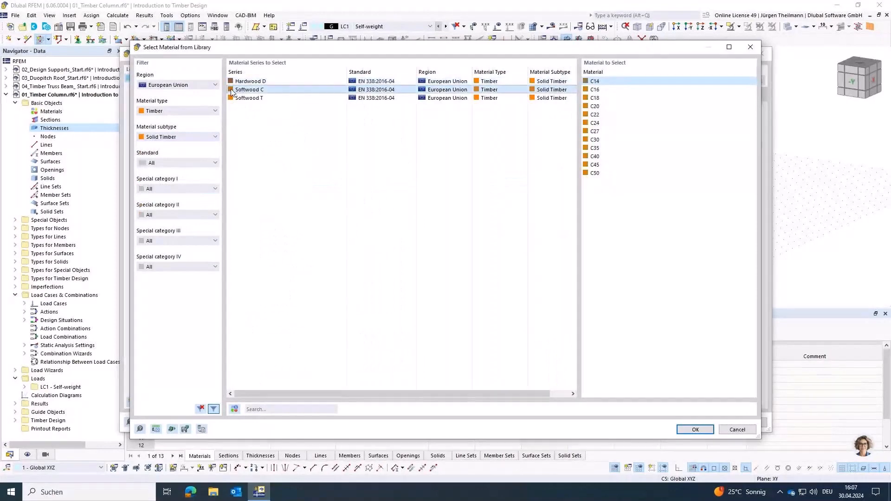
click(587, 125)
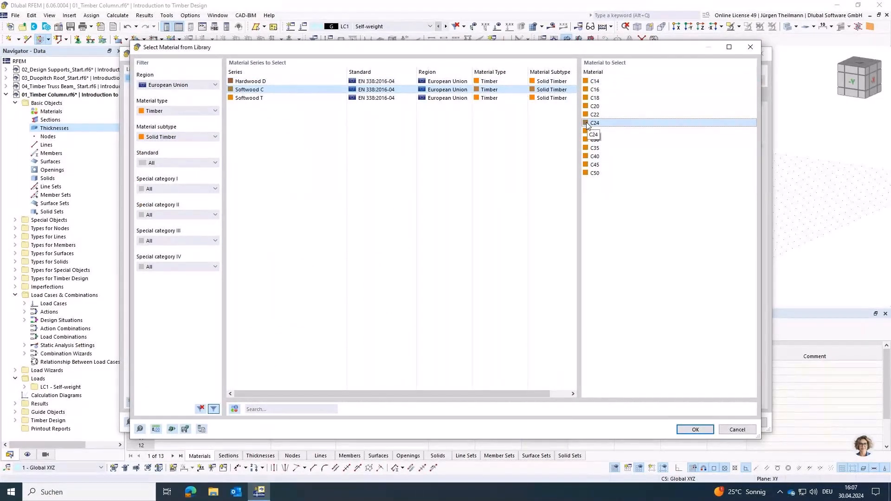
click(695, 428)
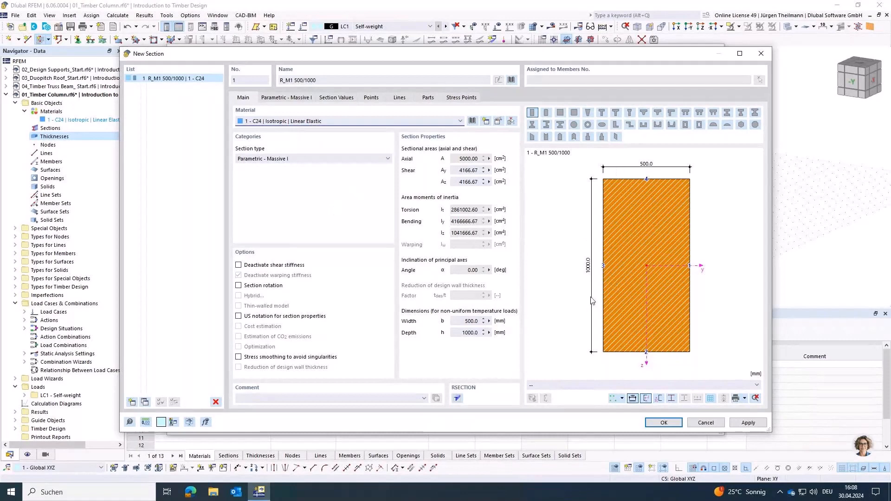
Step: Set the rectangular section's width b to 160 mm and height h to 200 mm
click(281, 99)
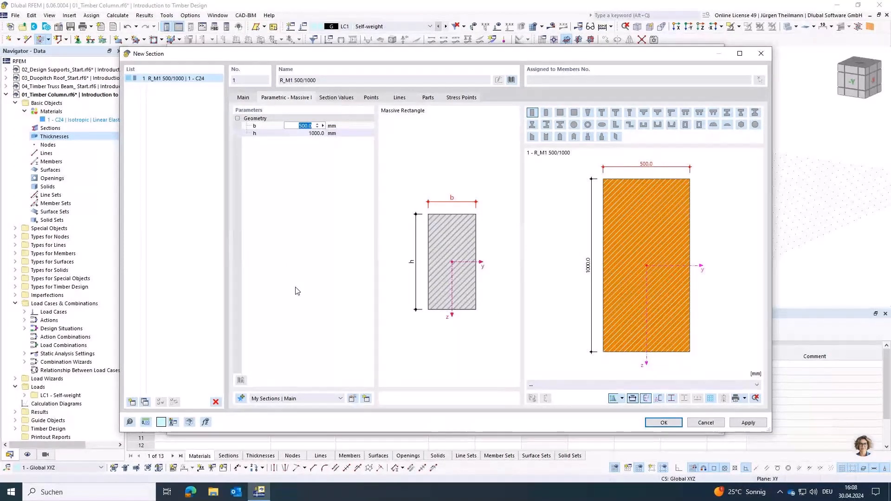
text(16)
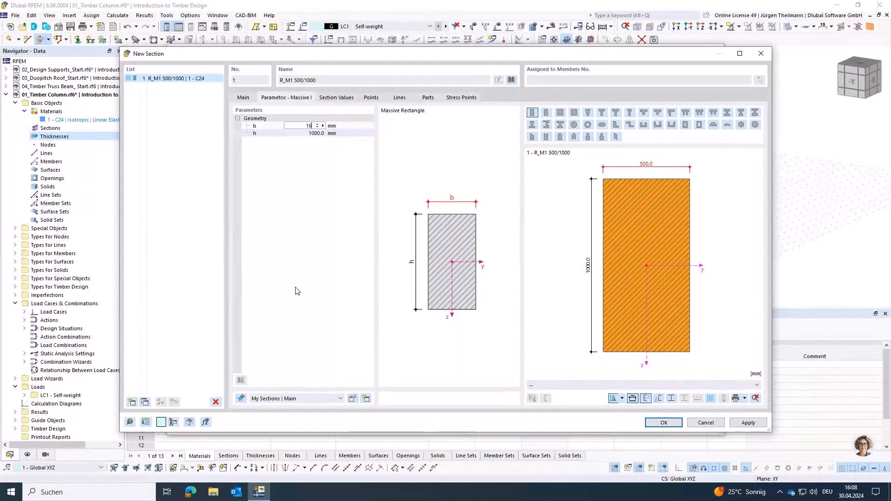
text(0)
key(Tab)
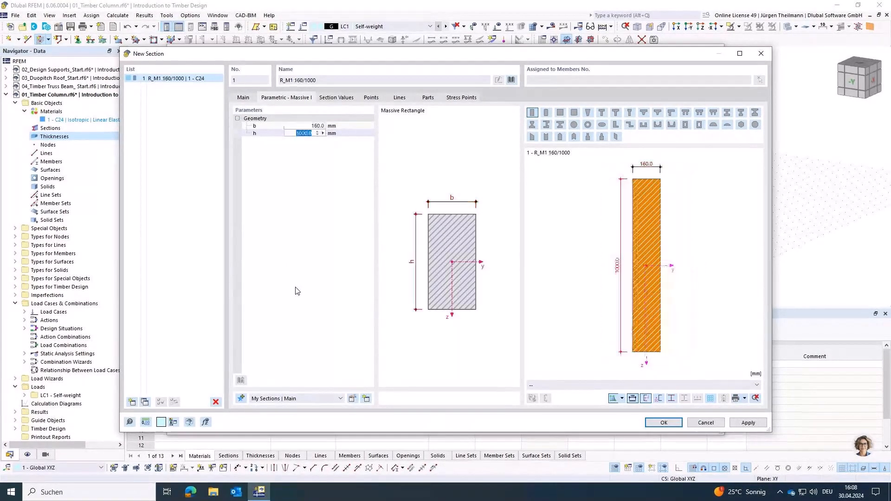
text(200)
key(Return)
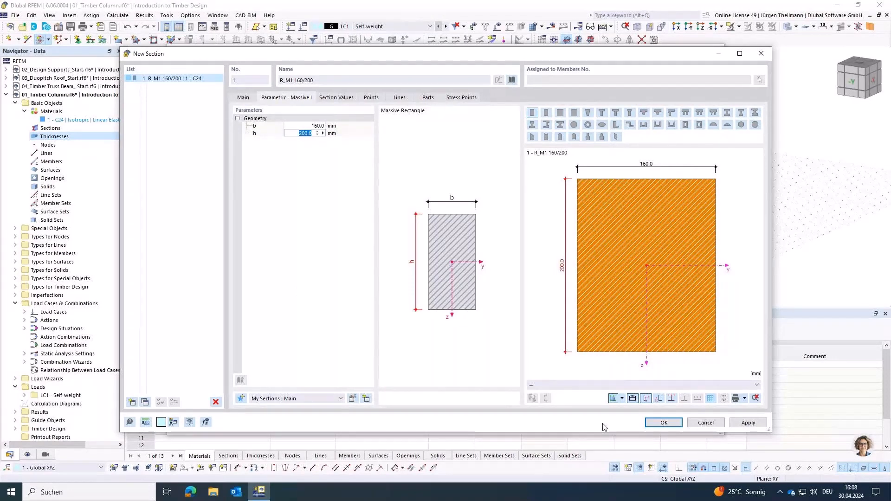
Step: Accept the section and member settings, and place a 4000 mm long vertical member with its base at the coordinate origin
click(668, 427)
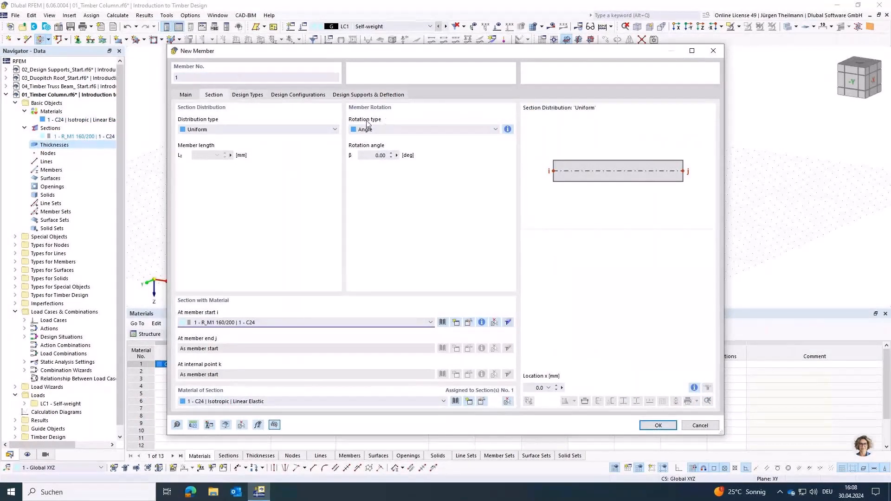
click(655, 426)
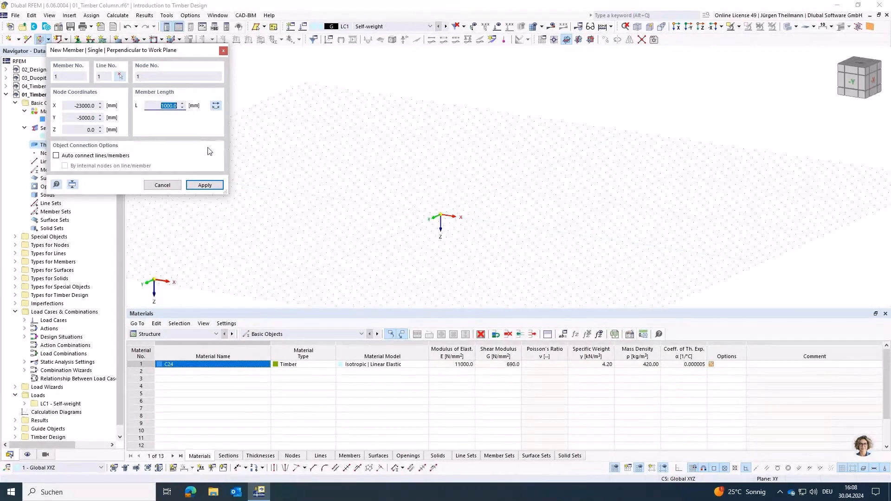
text(4000)
key(Tab)
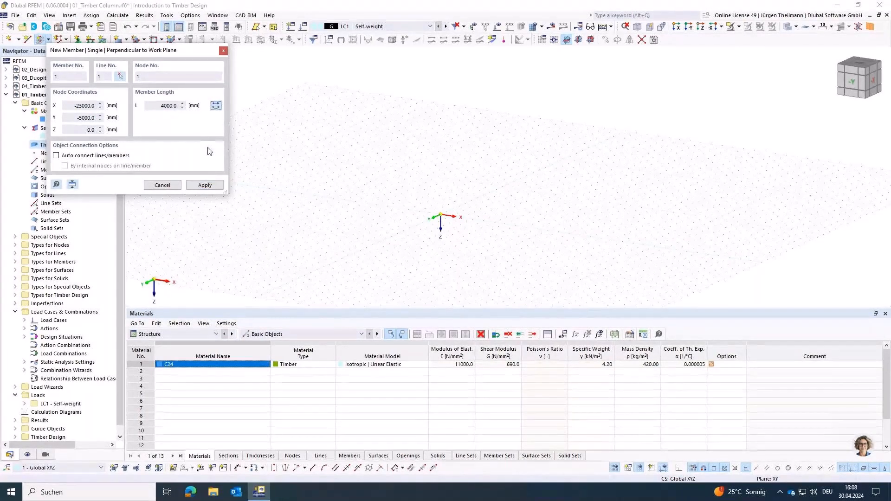
key(shift+Tab)
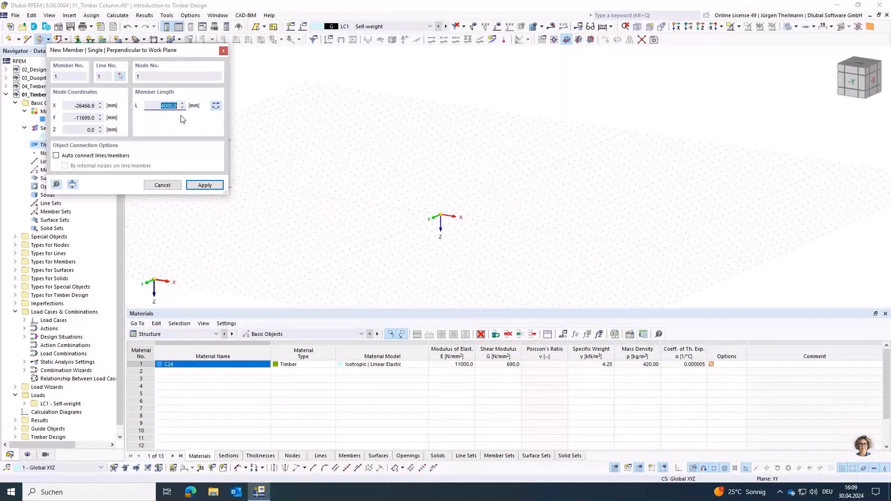
click(218, 106)
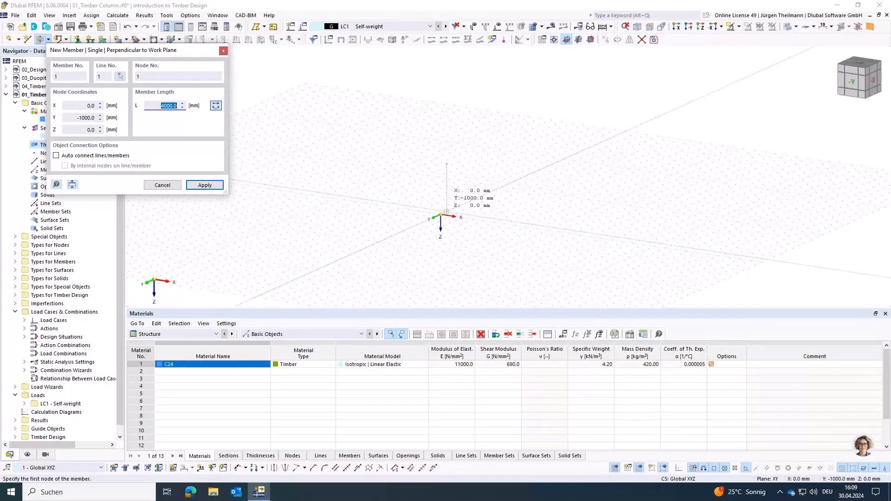
click(440, 215)
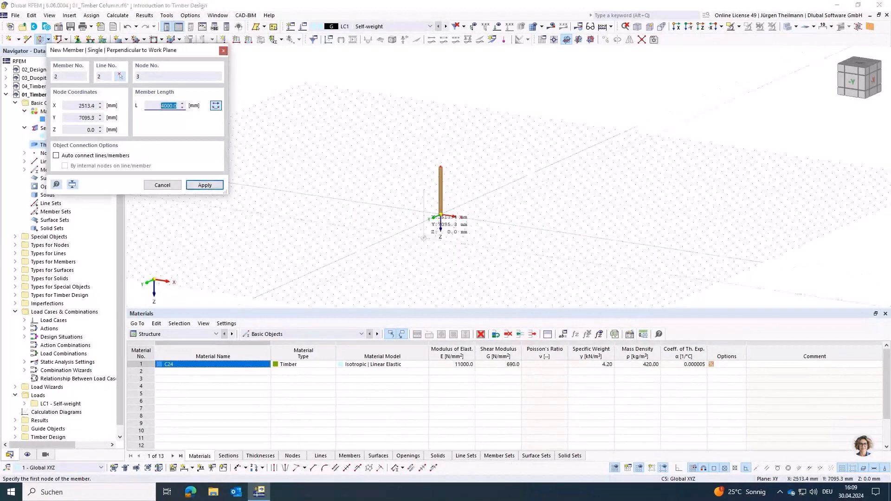
key(Escape)
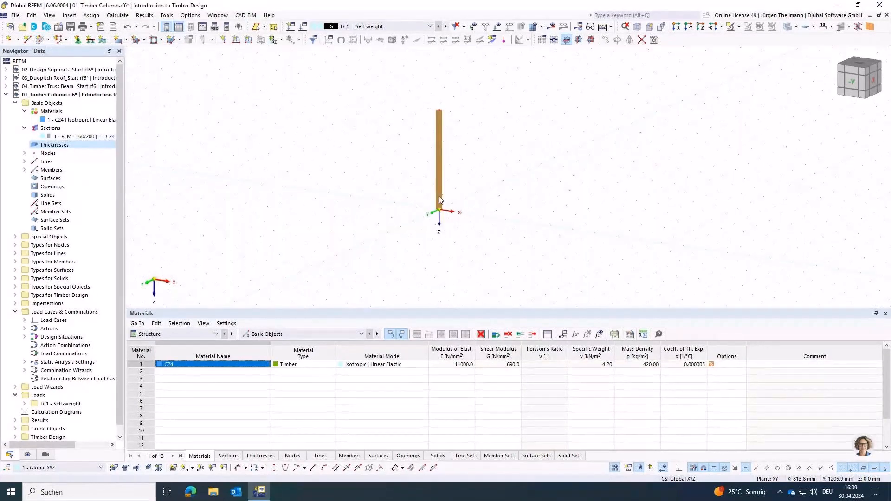
scroll(437, 195, up, 3)
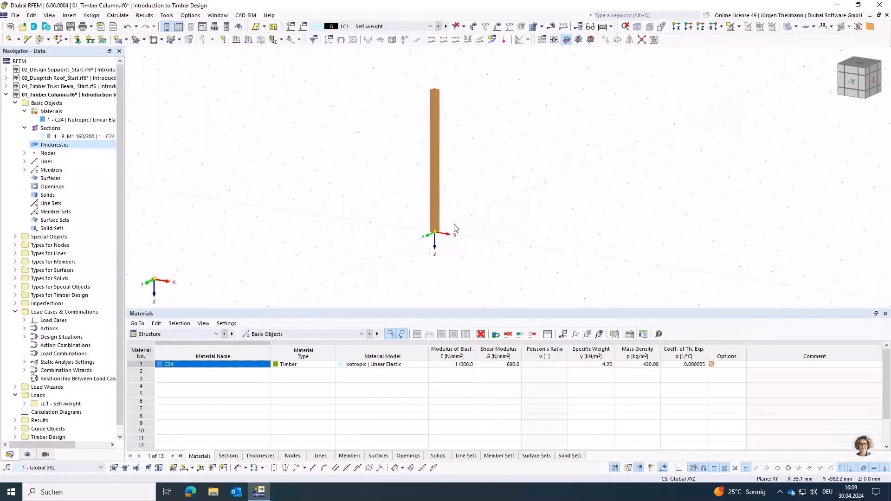
Step: Change the unit for general model lengths to metres (m)
click(190, 15)
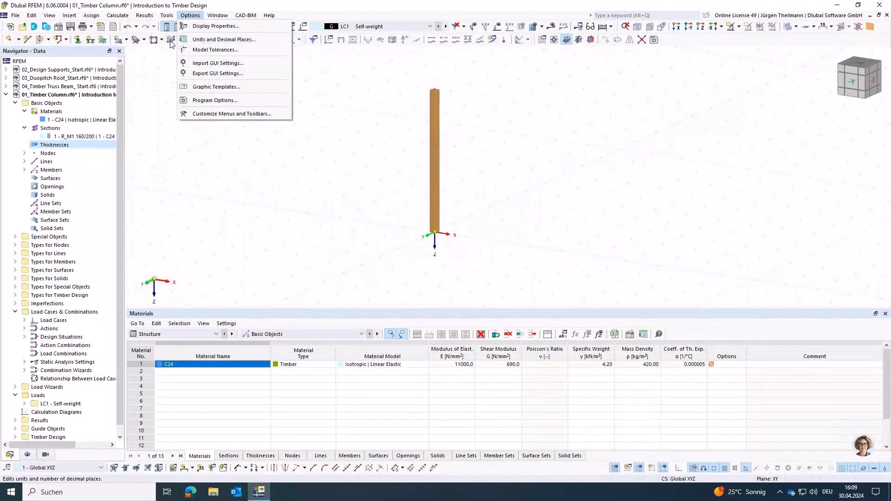
click(197, 41)
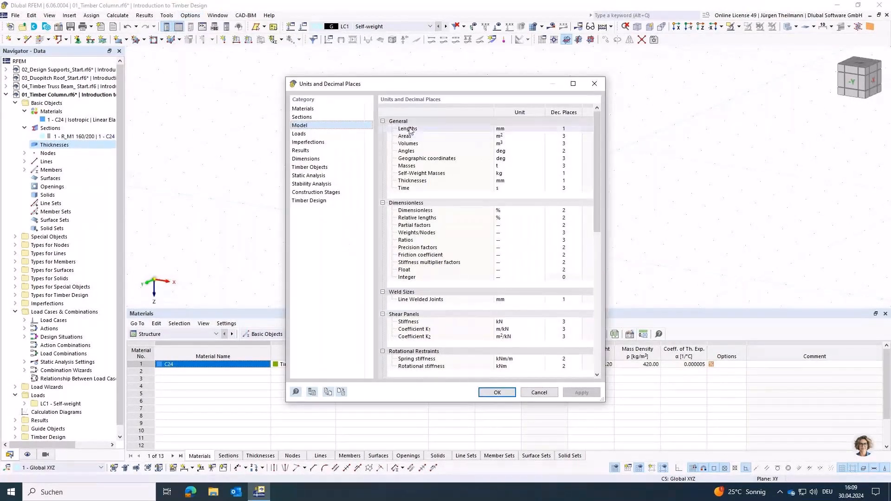
click(511, 129)
click(540, 128)
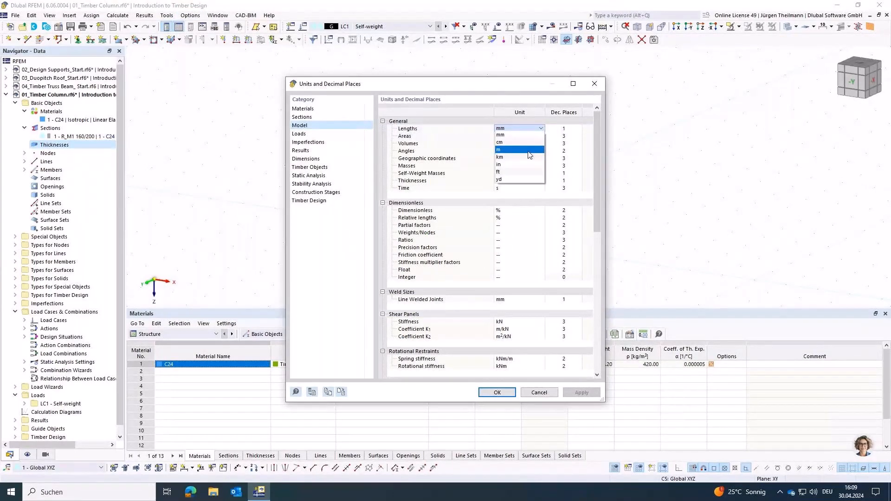
click(528, 150)
click(497, 392)
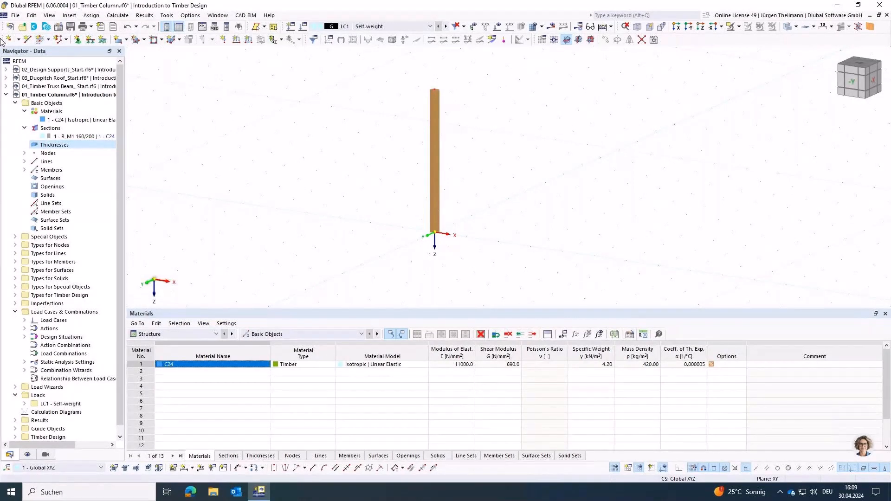
Step: Edit the Hinged nodal support so that rotation φX is also restrained
click(78, 41)
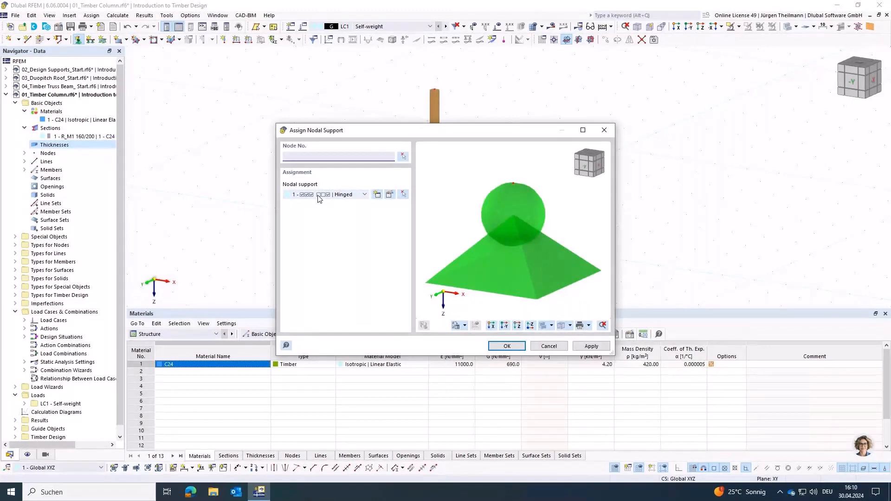
click(391, 194)
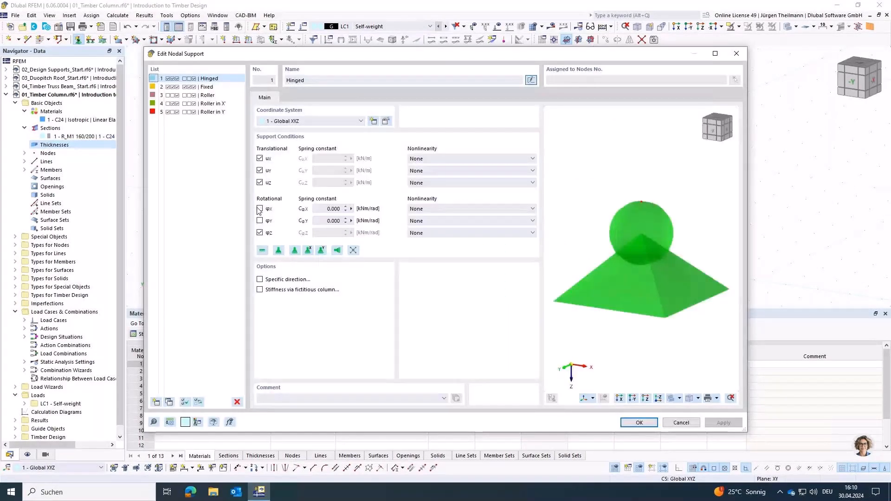
click(268, 217)
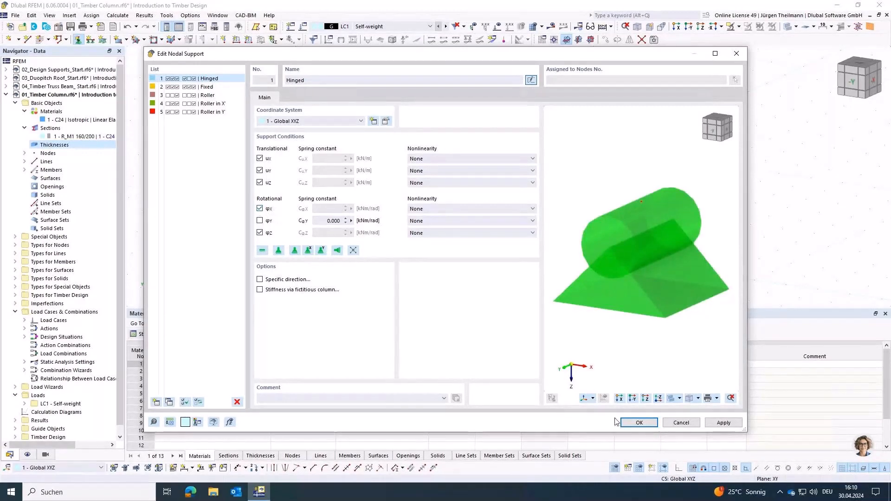
click(629, 424)
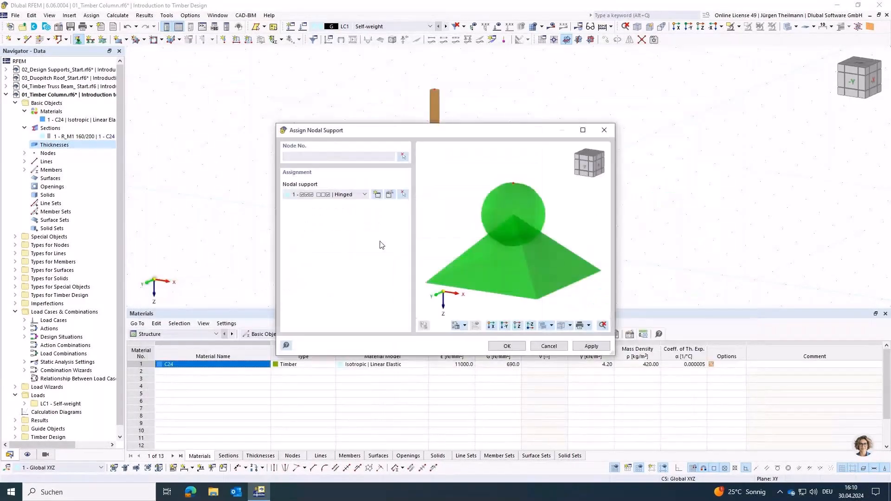
Step: Assign the Hinged nodal support to the column's base node
click(402, 158)
drag(401, 213, 492, 261)
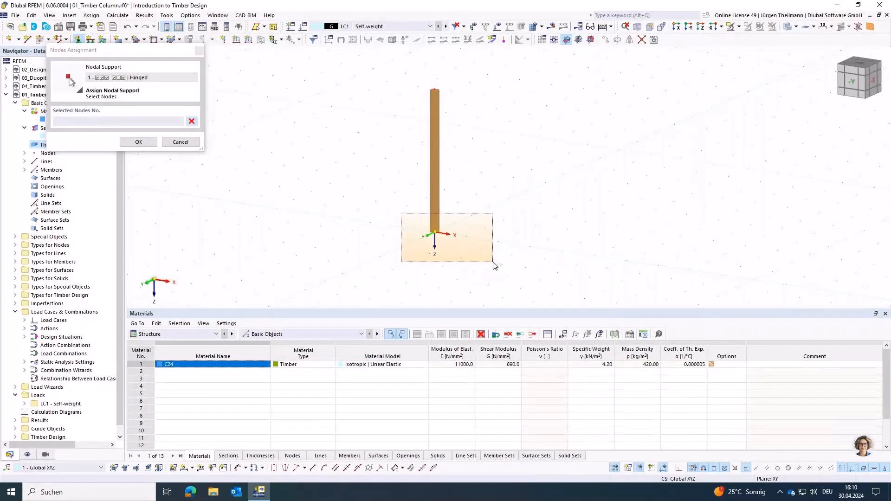
click(131, 143)
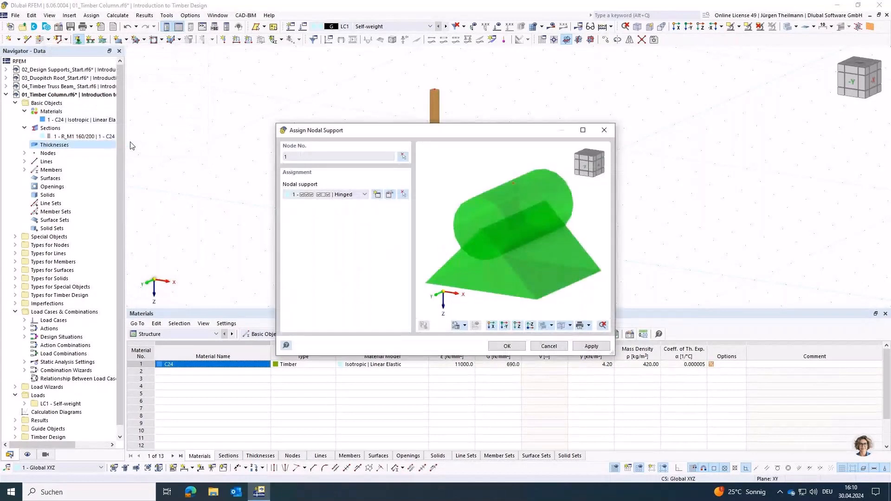
click(602, 349)
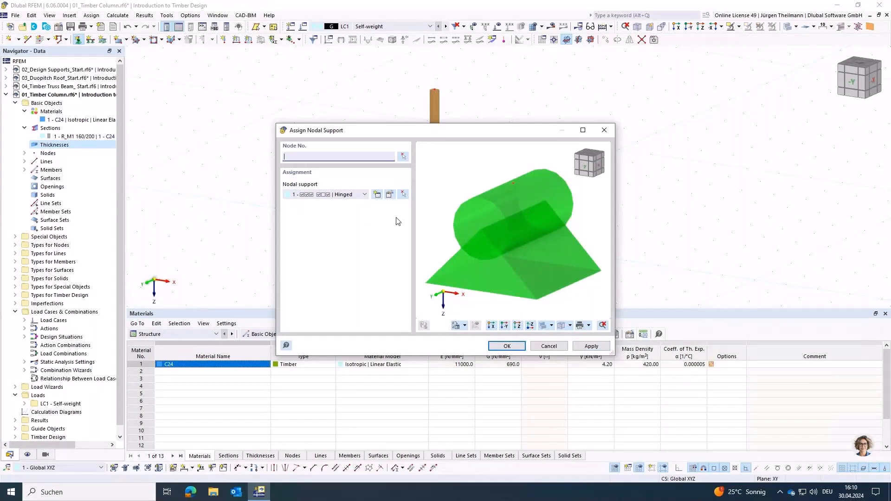
Step: Create a new nodal support with uY, uZ and φZ released and φX restrained in addition to uX
click(377, 195)
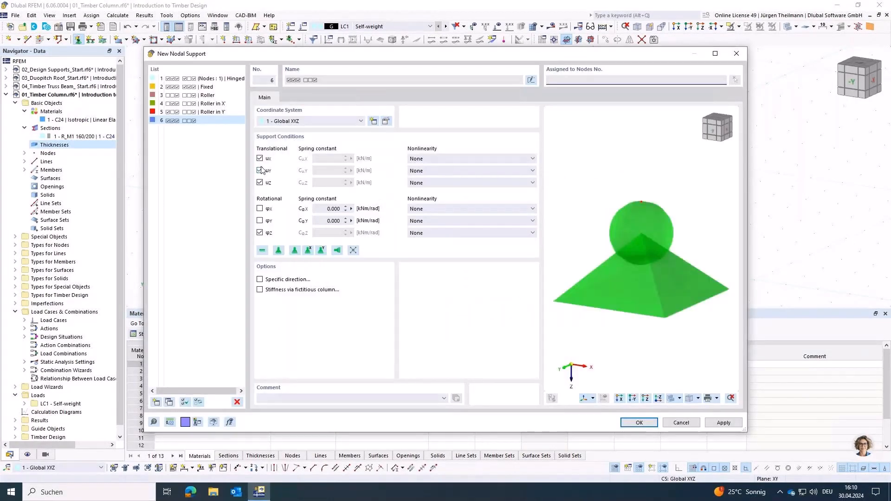
click(260, 171)
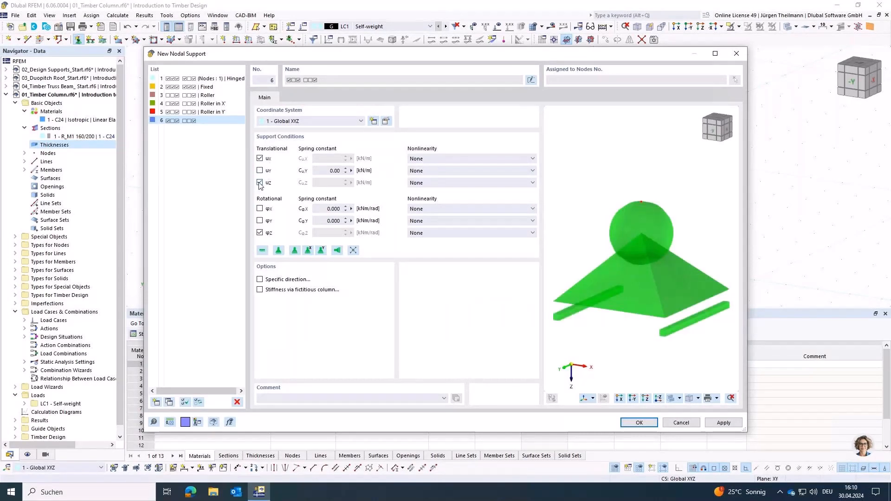
click(260, 183)
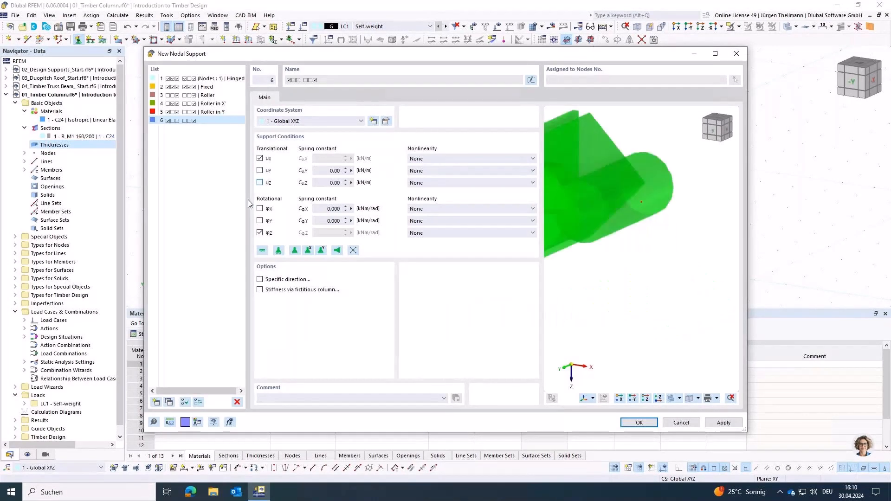
click(260, 209)
click(260, 233)
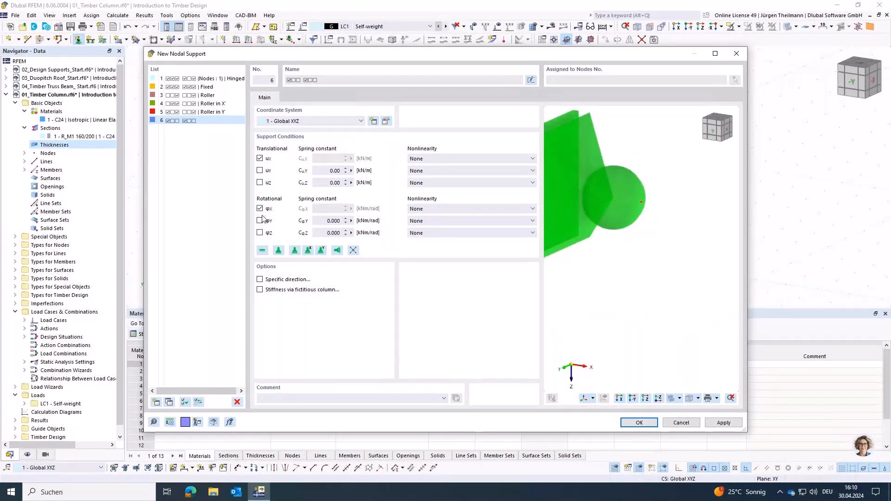
scroll(677, 265, down, 3)
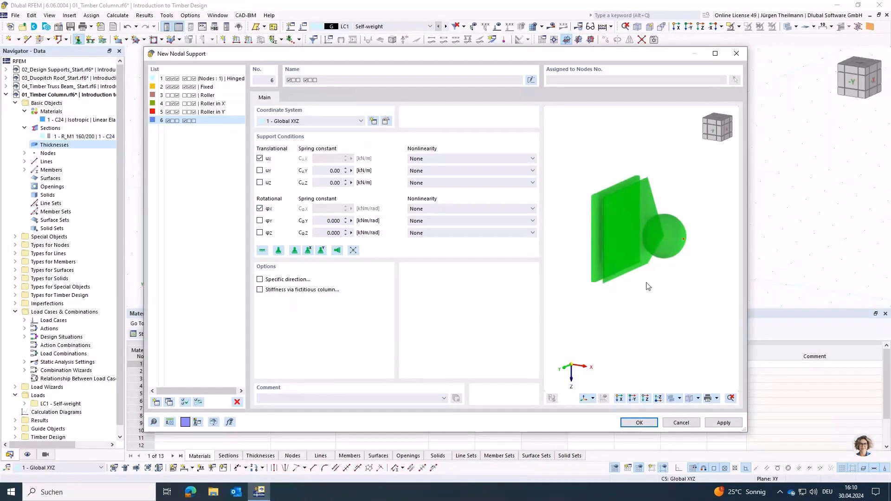
middle_drag(660, 292, 653, 277)
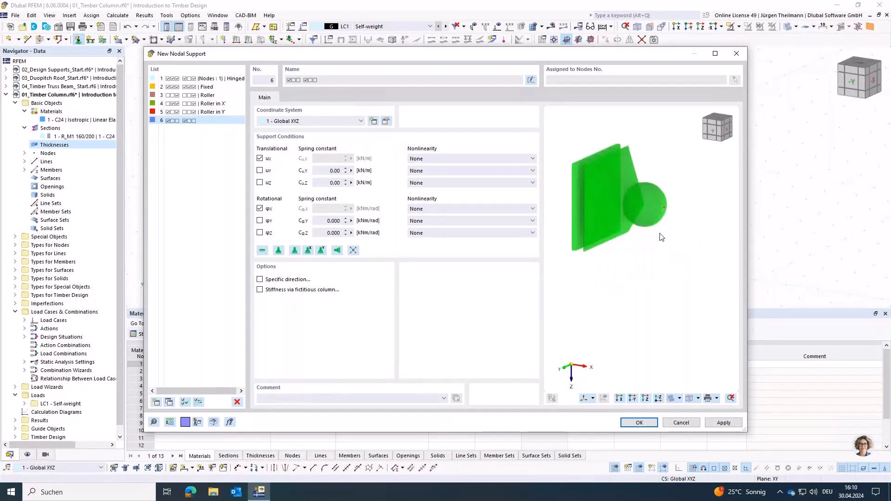
click(639, 422)
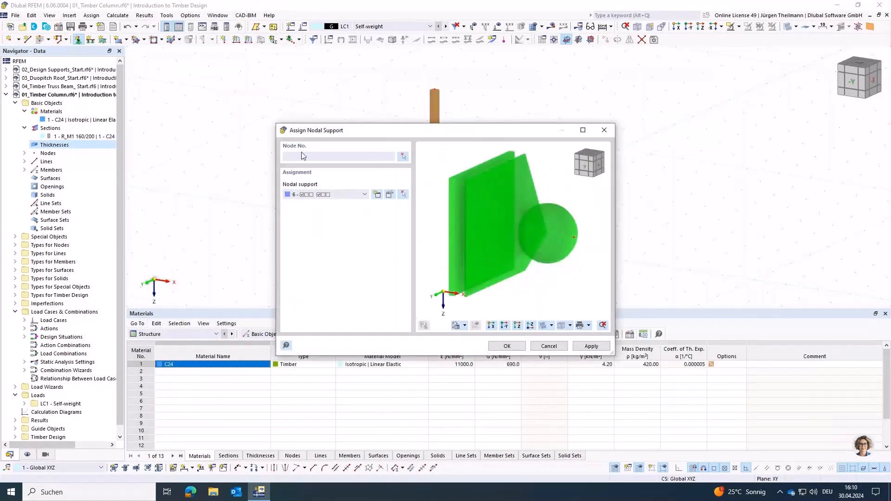
Step: Assign the new nodal support to the column's top node
click(403, 156)
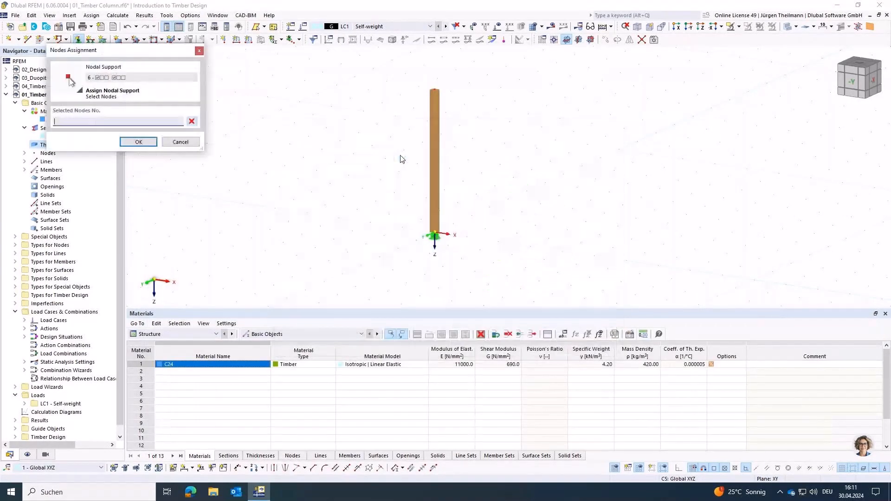
drag(418, 74, 470, 122)
click(138, 141)
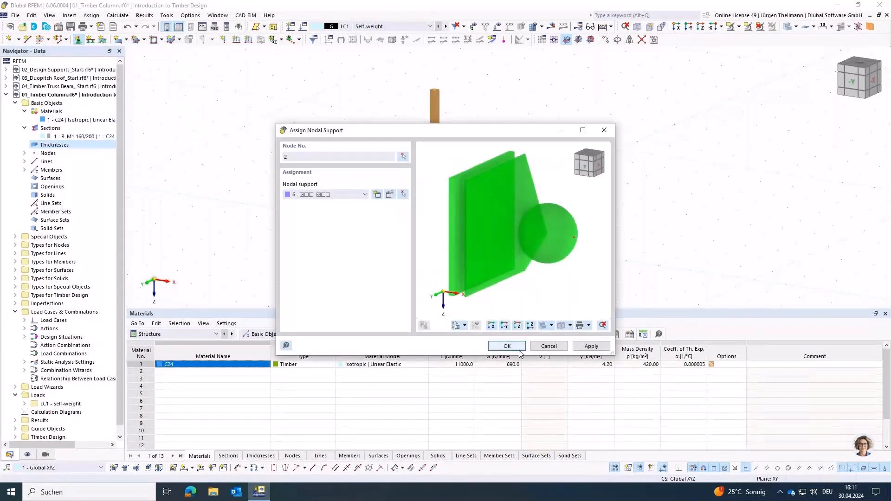
click(519, 349)
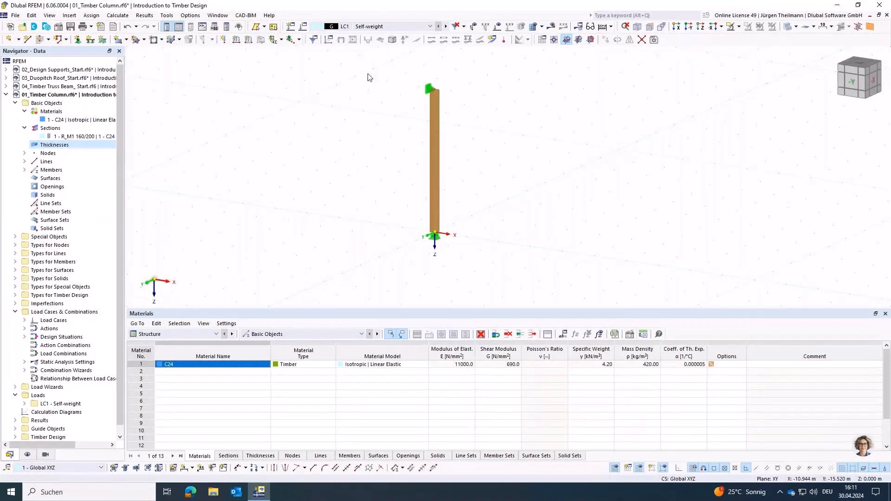
Step: Rename load case LC1 to Design Load and deactivate its self-weight
click(302, 27)
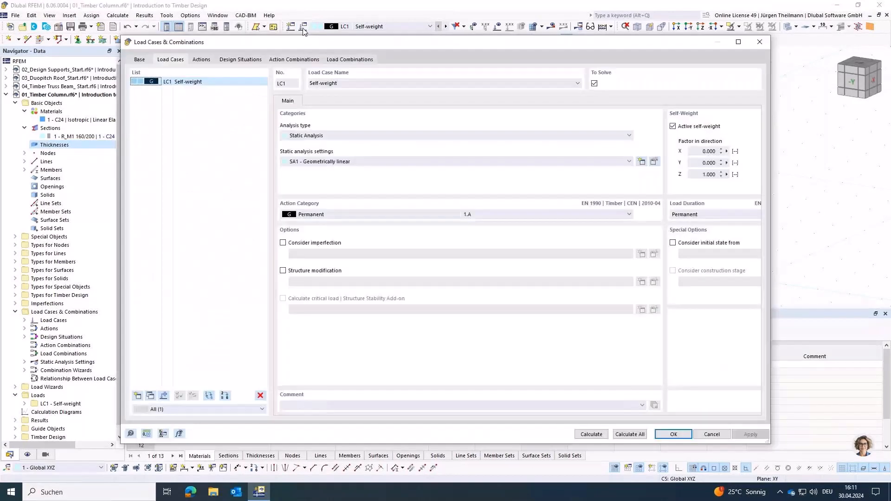
click(360, 83)
drag(361, 85, 297, 84)
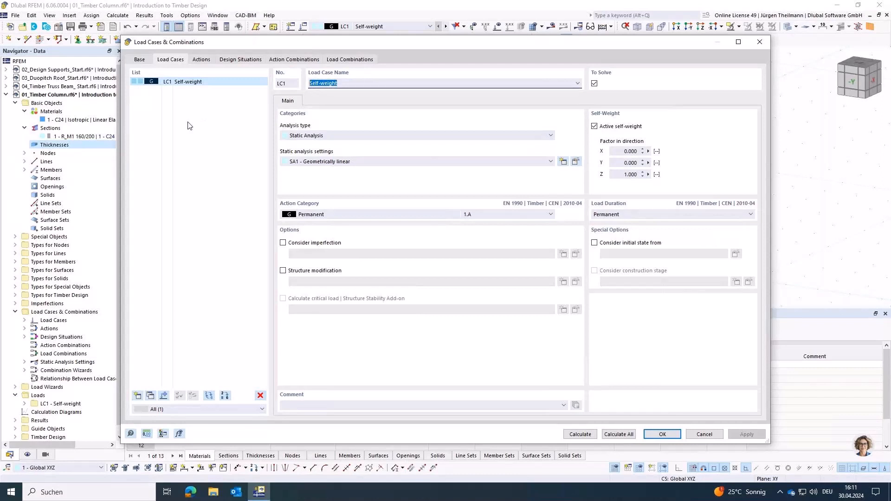
text(Design Load)
key(Tab)
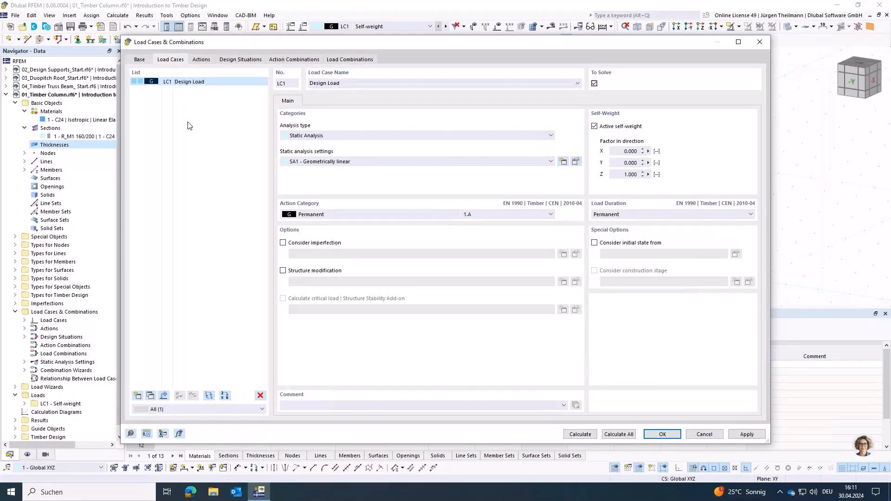
click(599, 126)
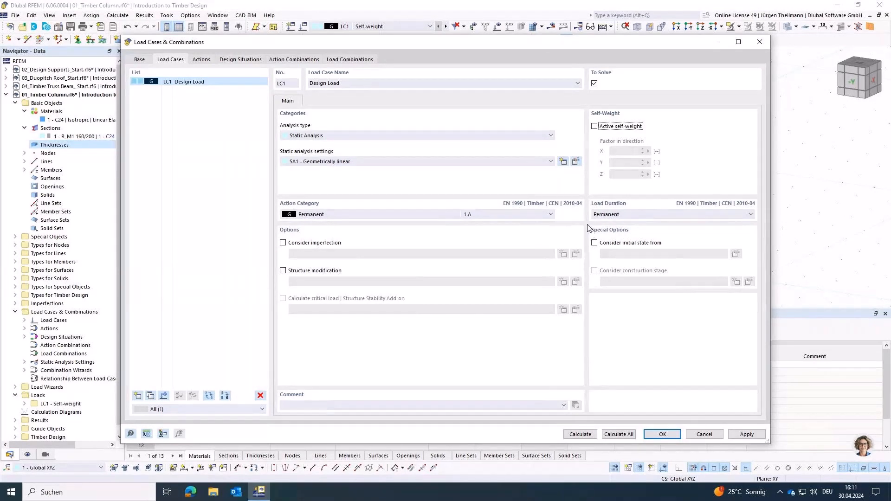
Step: Switch the load case classification standard to EN 1990 and review the Design Load case's settings
click(139, 60)
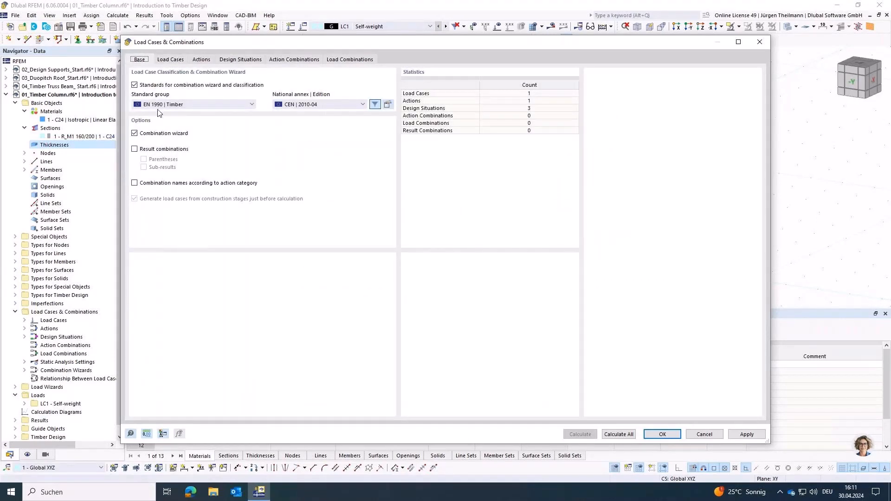
click(171, 106)
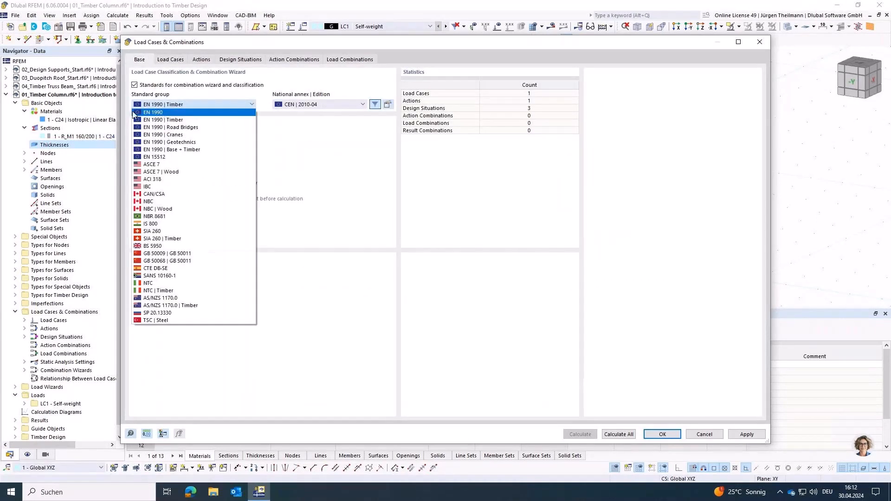
click(159, 116)
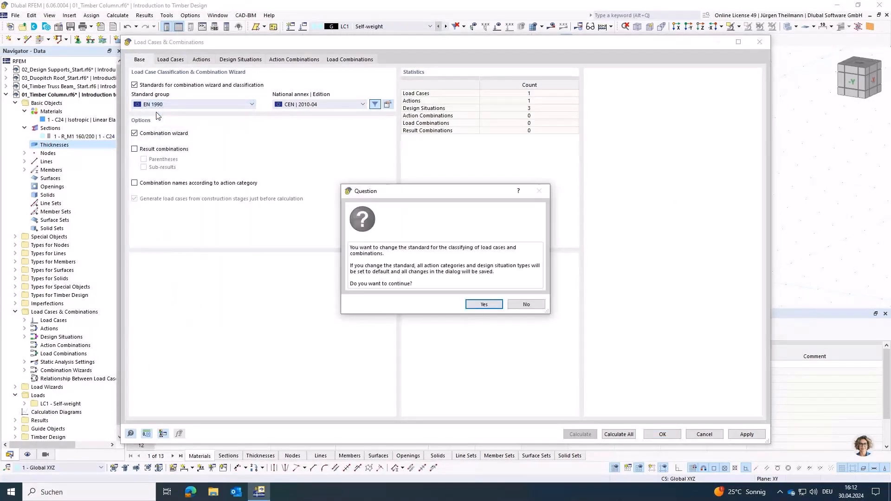
click(494, 304)
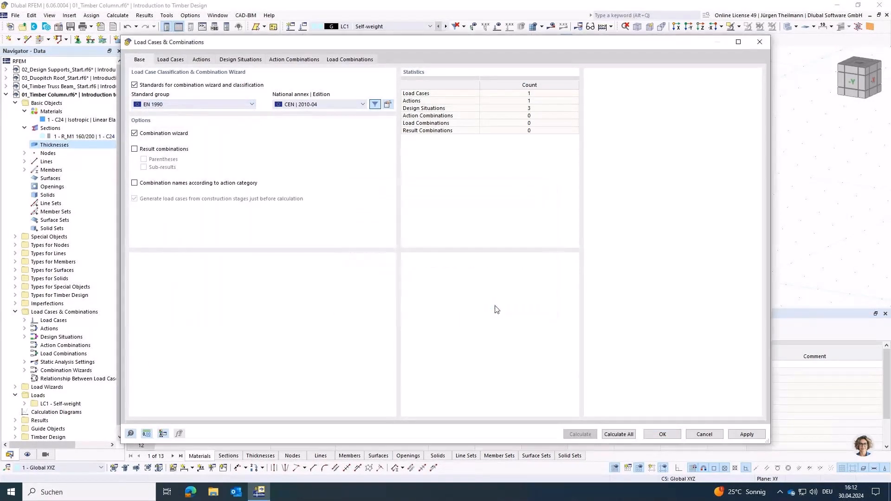
click(170, 59)
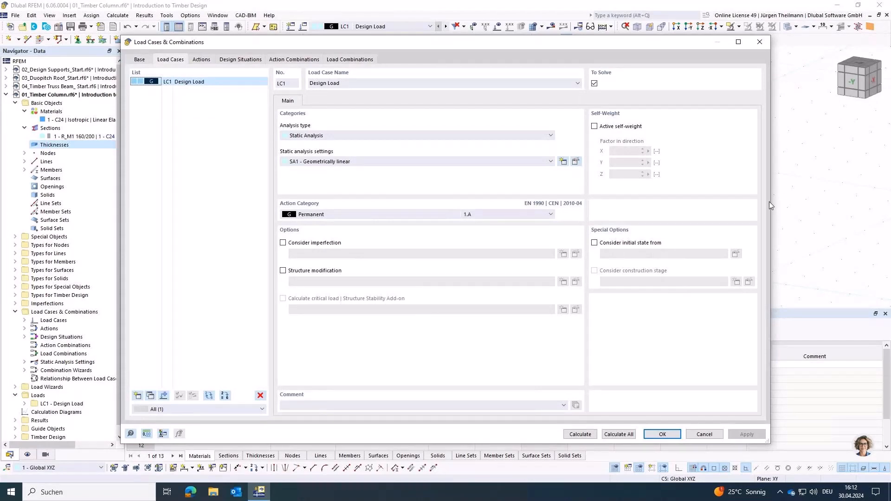
Step: Change the standard group for load case classification back to EN 1990 | Timber
click(140, 60)
click(172, 107)
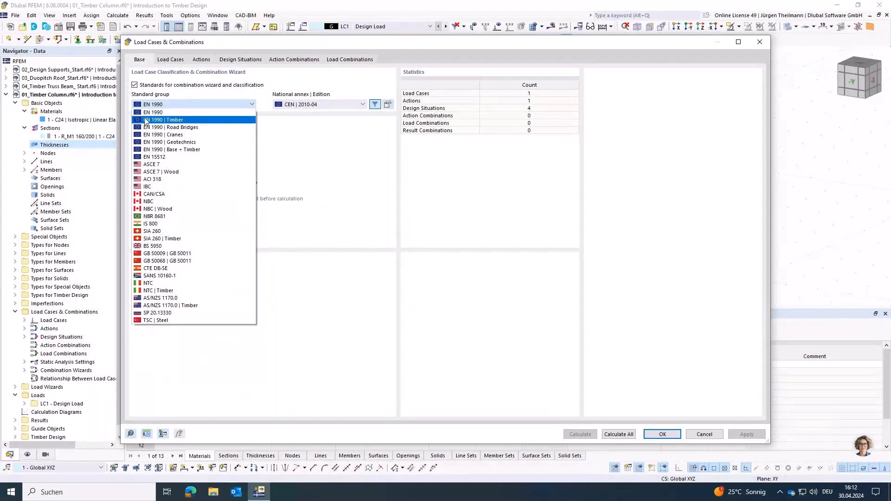
click(166, 122)
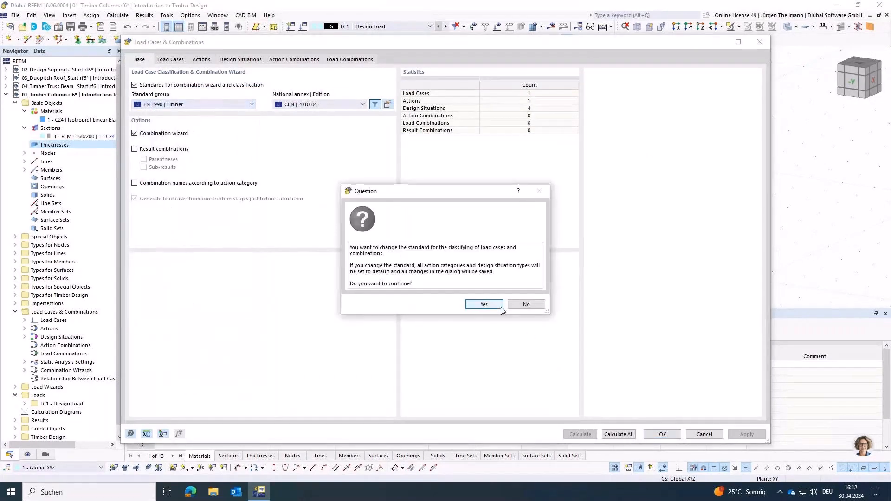
click(484, 304)
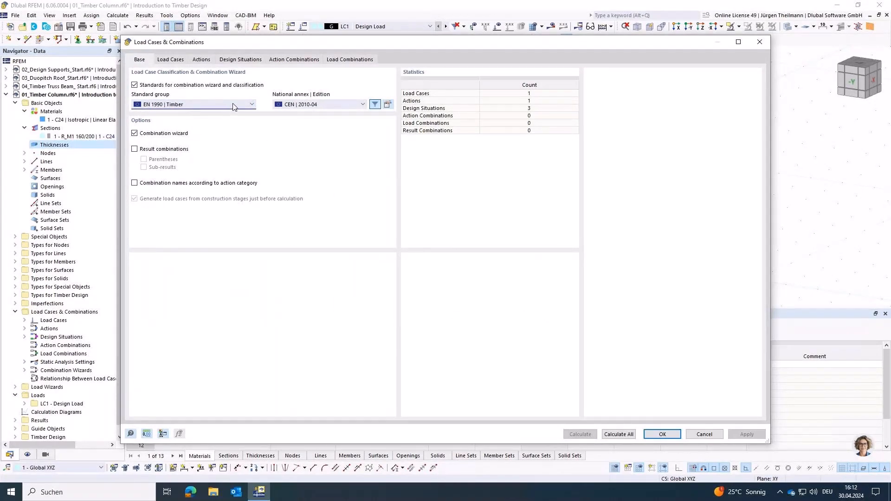
Step: Deactivate the combination wizard and set load case LC1's load duration to Medium-term
click(134, 133)
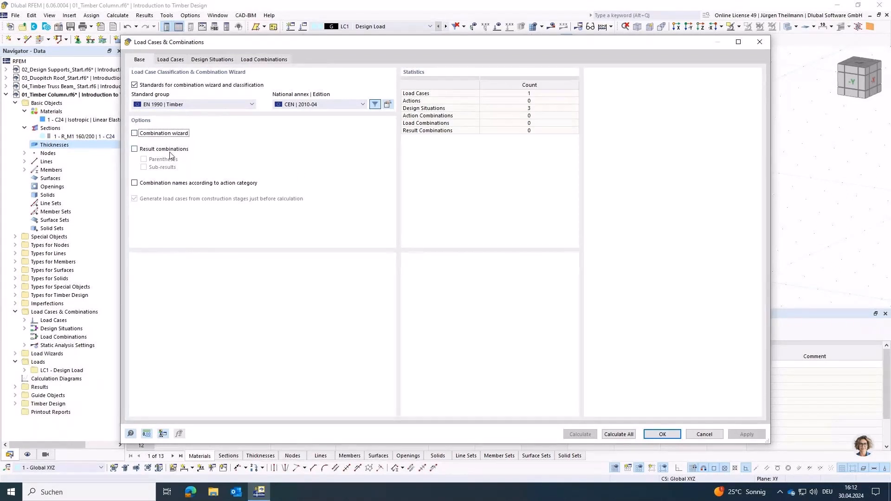
click(170, 61)
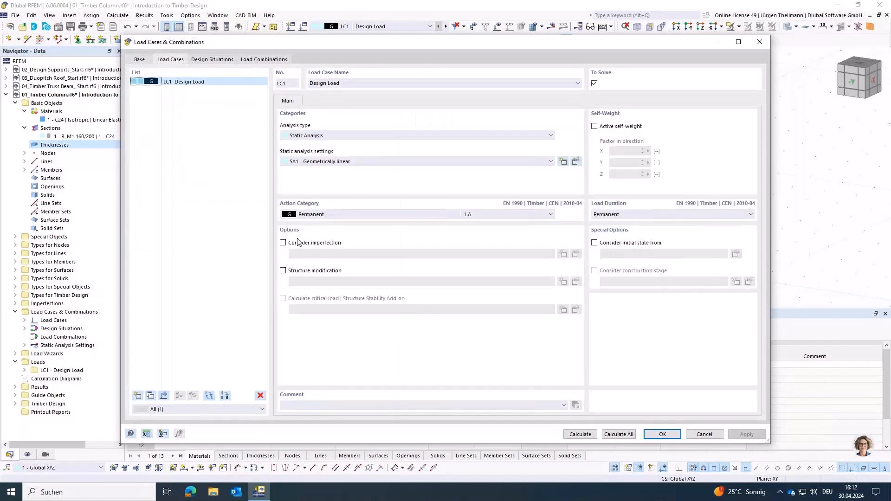
click(630, 215)
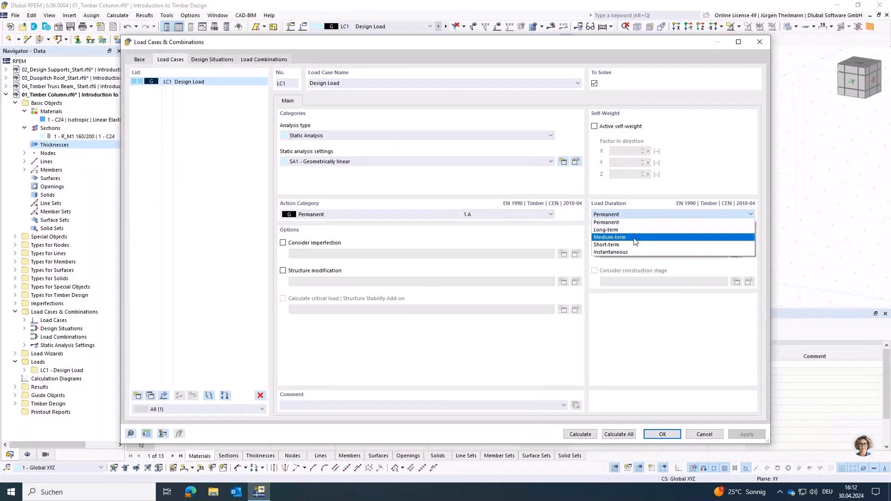
click(635, 237)
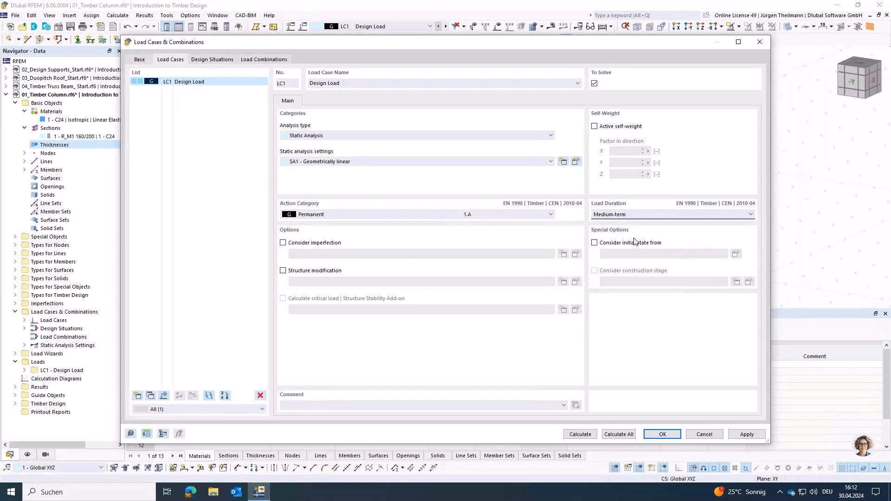
Step: Delete the SLS Characteristic and SLS Quasi-permanent design situations
click(212, 59)
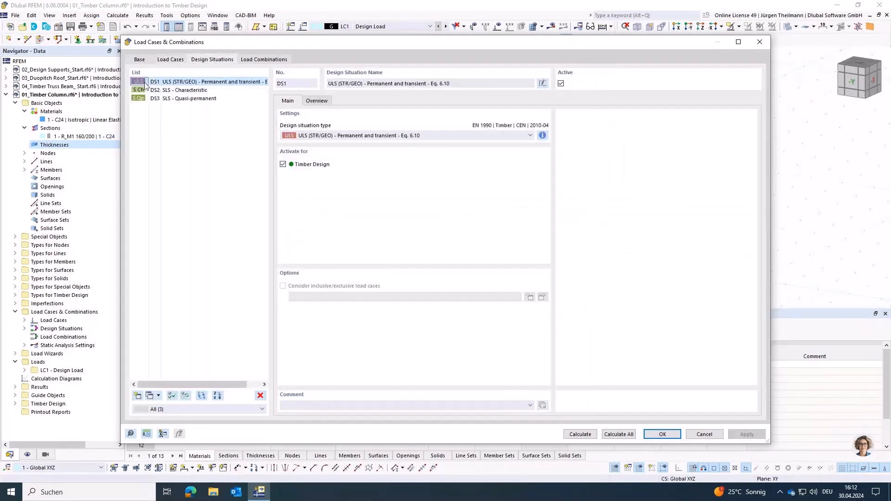
click(195, 99)
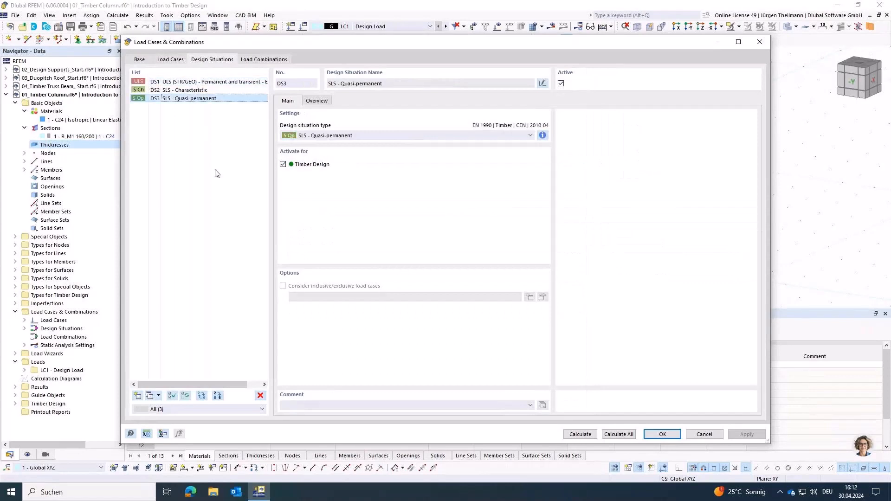
key(shift+Up)
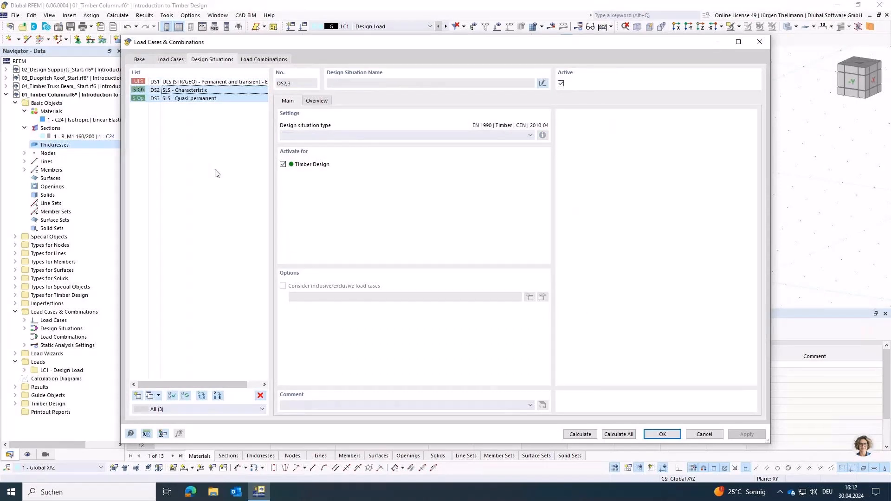
key(Delete)
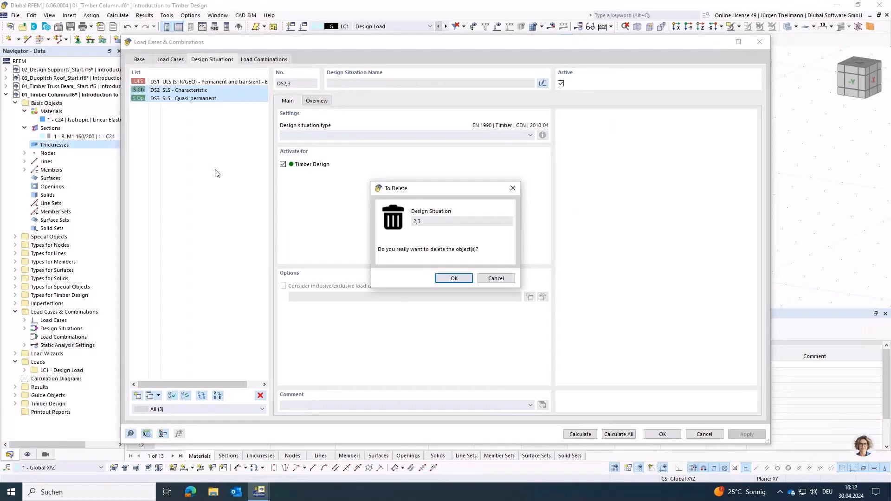
click(454, 279)
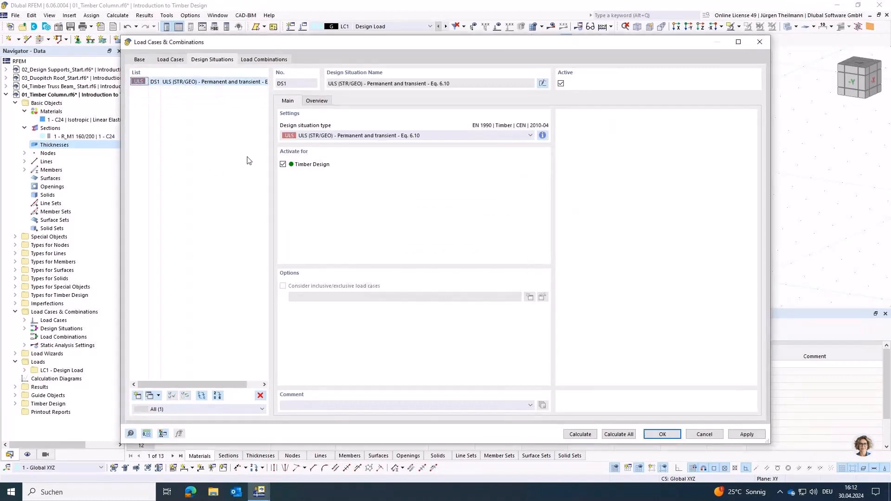
Step: Create a load combination for the ULS design situation with LC1 Design Load assigned at factor 1.00
click(261, 60)
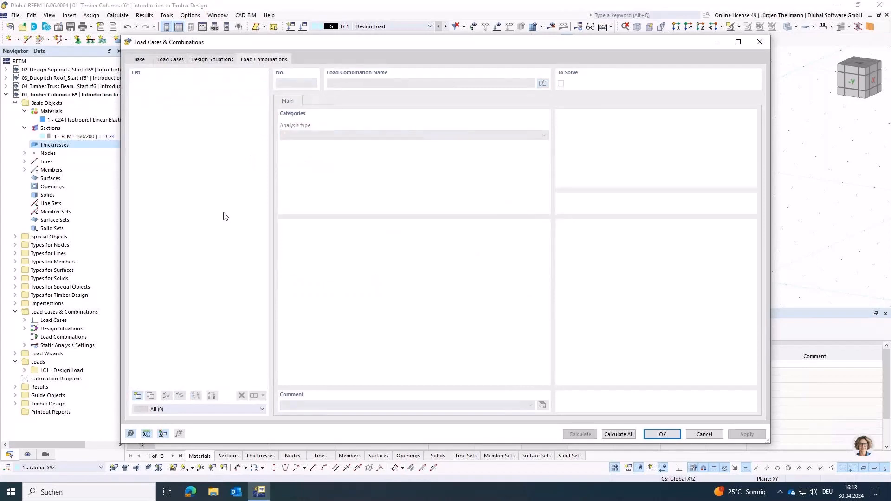
click(137, 396)
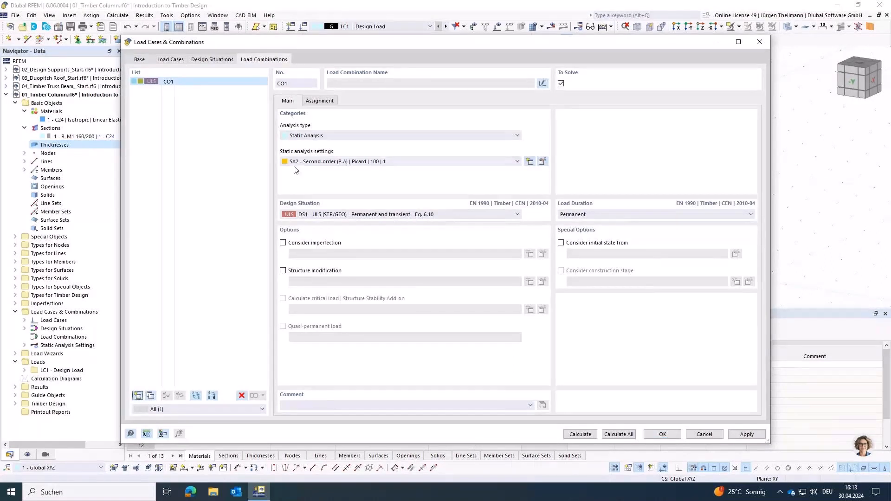
click(314, 101)
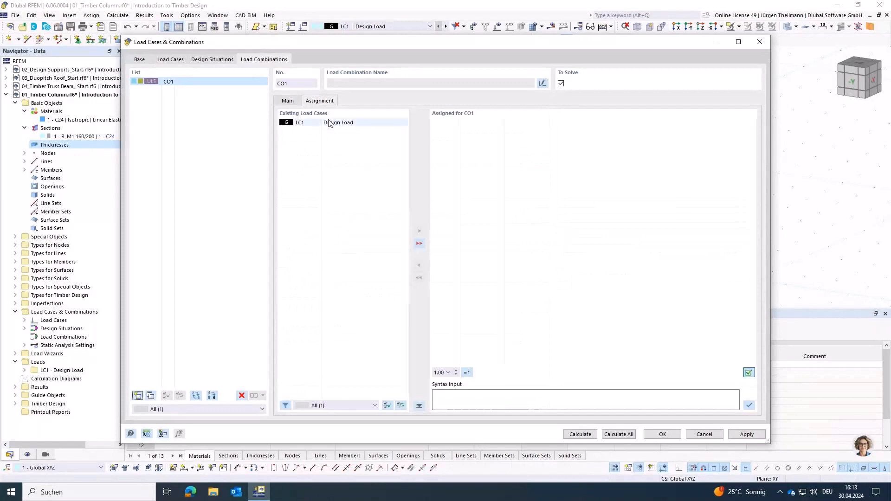
double_click(307, 124)
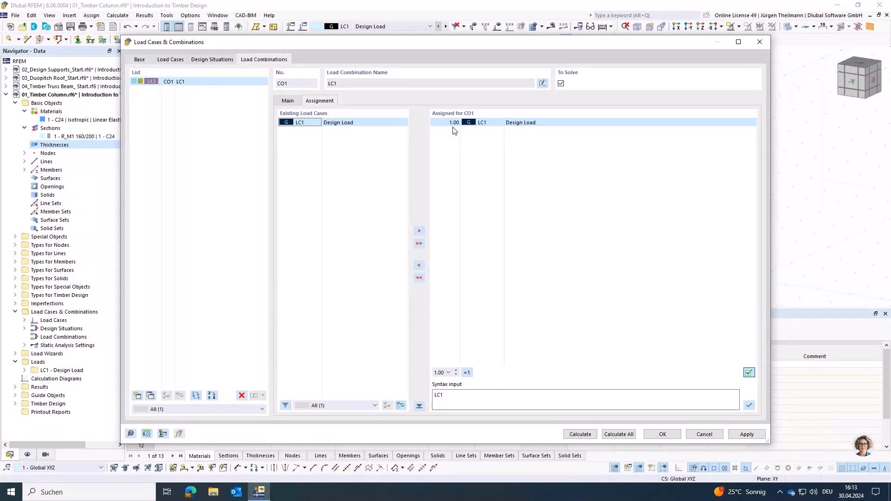
click(676, 439)
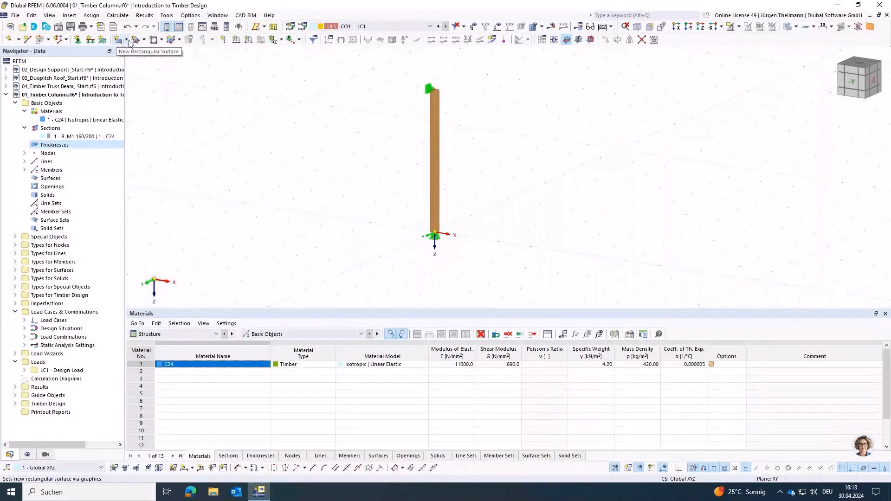
Step: Start a new nodal load in LC1 Design Load and assign it to the column's top node
click(224, 41)
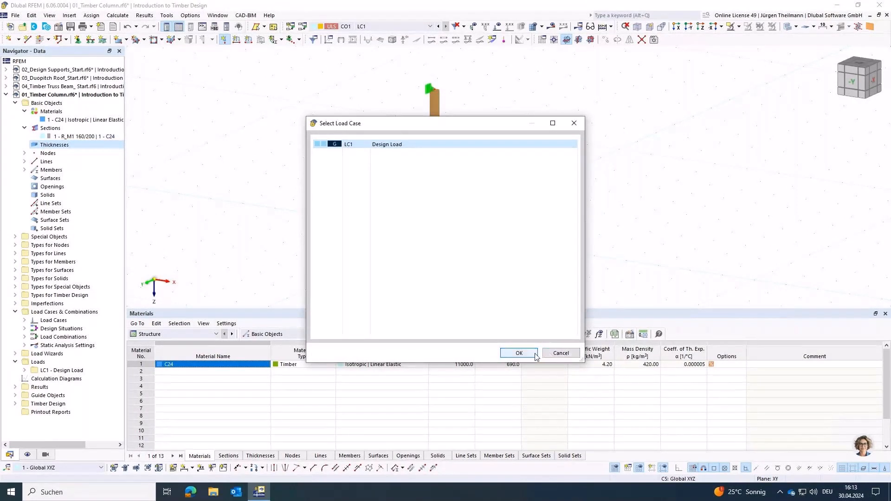
click(520, 353)
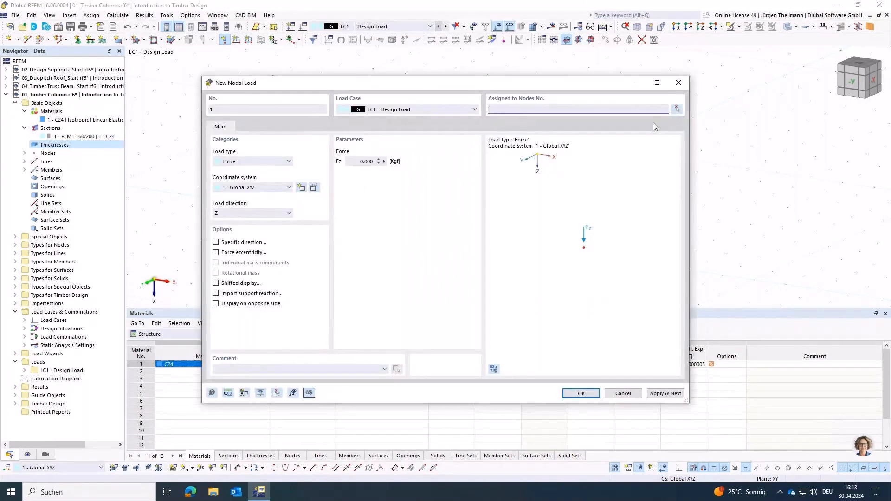
click(677, 109)
drag(403, 66, 468, 109)
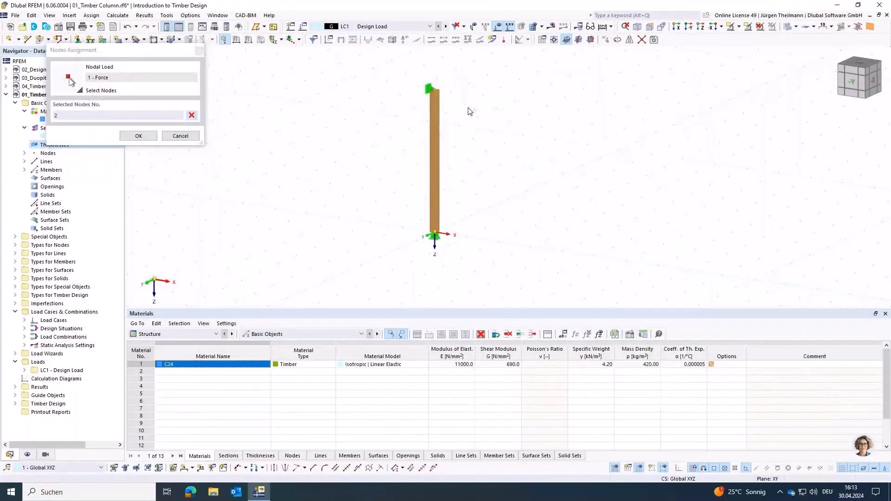
click(137, 136)
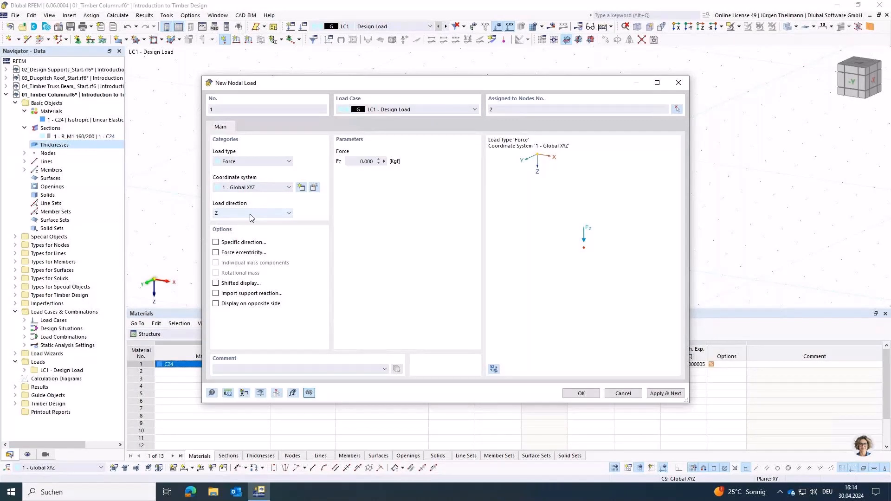
Step: Change the unit for load forces to kN and restore the default load units
click(356, 160)
click(227, 394)
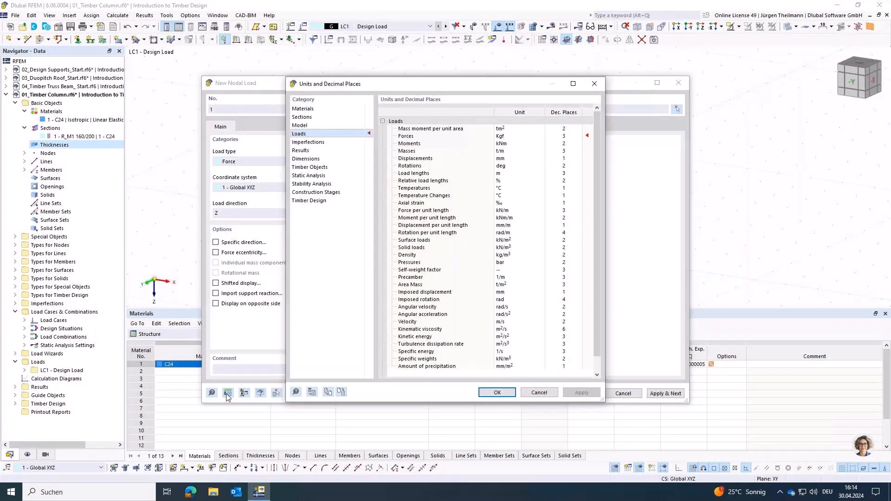
click(524, 136)
click(541, 136)
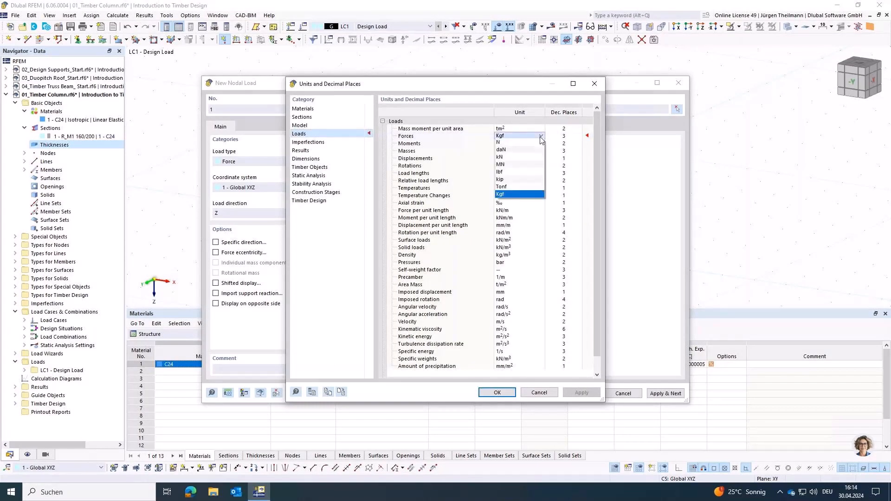
click(525, 158)
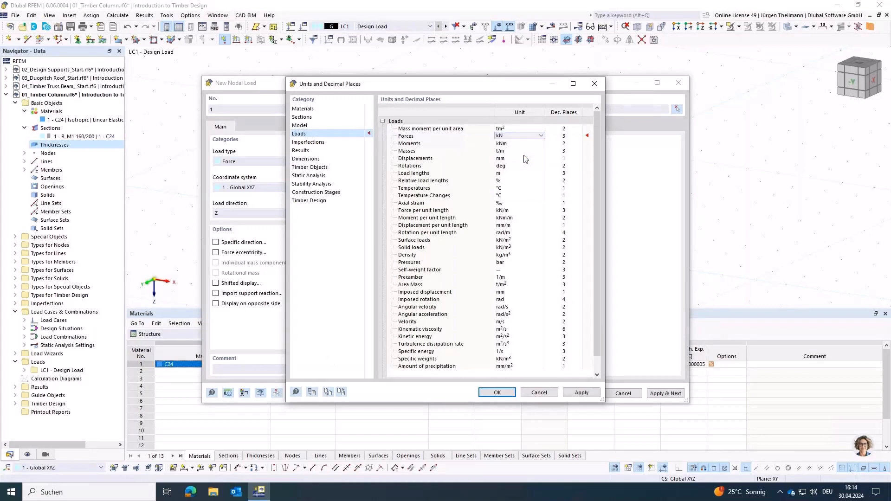
click(311, 393)
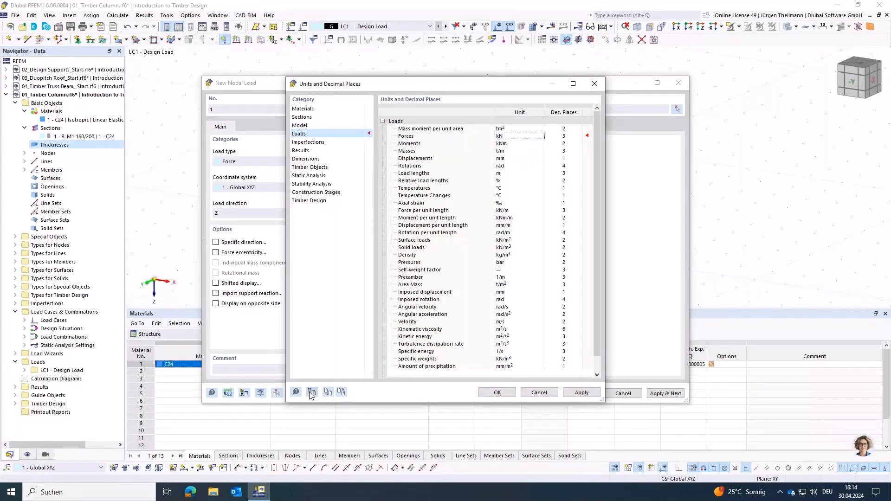
click(497, 393)
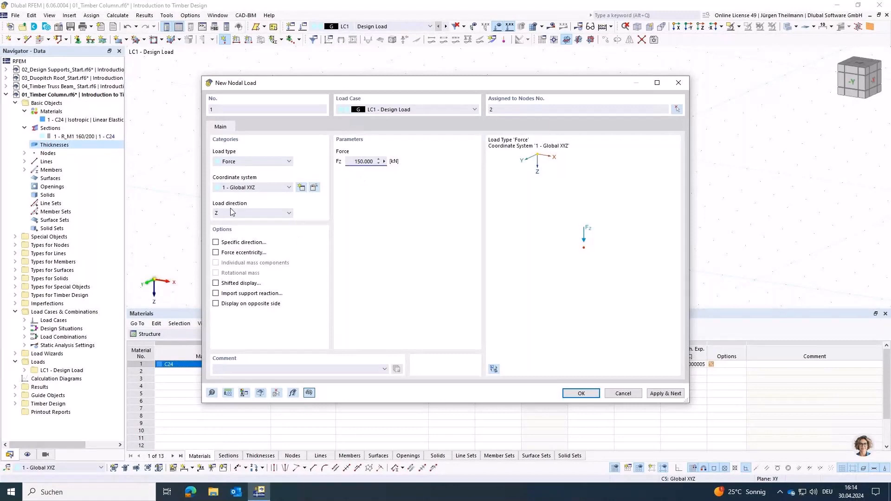
Step: Create the nodal load with a force Fz of 150 kN in the global Z direction
key(Return)
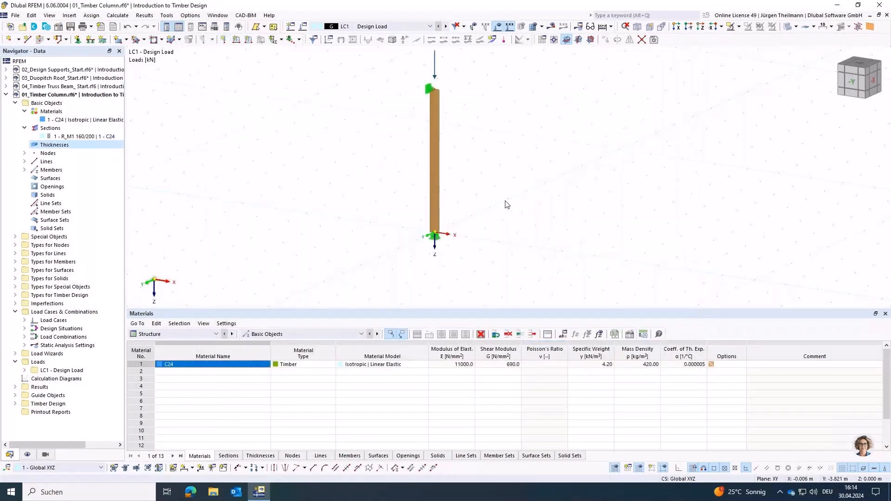
middle_drag(495, 215, 494, 219)
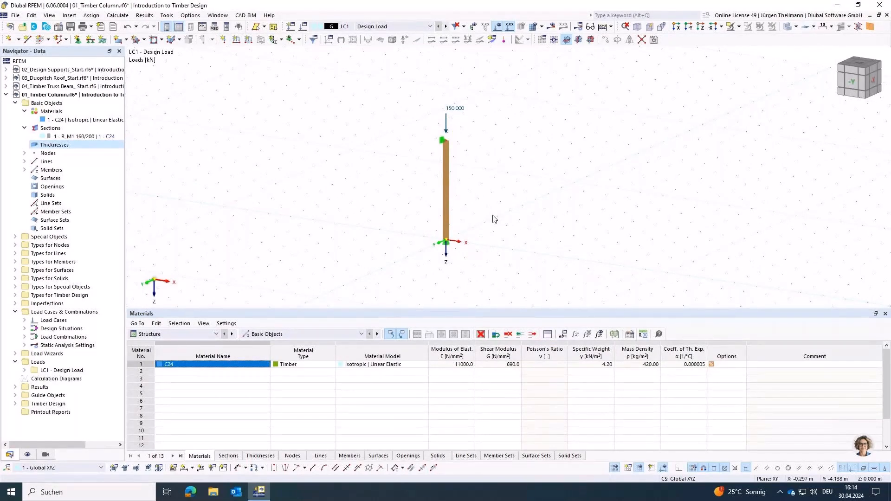
Step: Create new effective lengths for the column member with lateral-torsional buckling excluded and flexural buckling about both axes considered
double_click(446, 206)
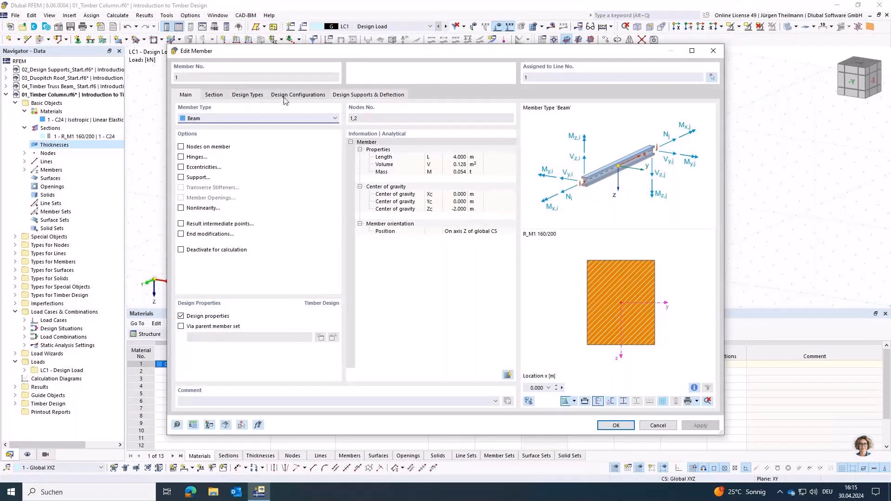
click(247, 95)
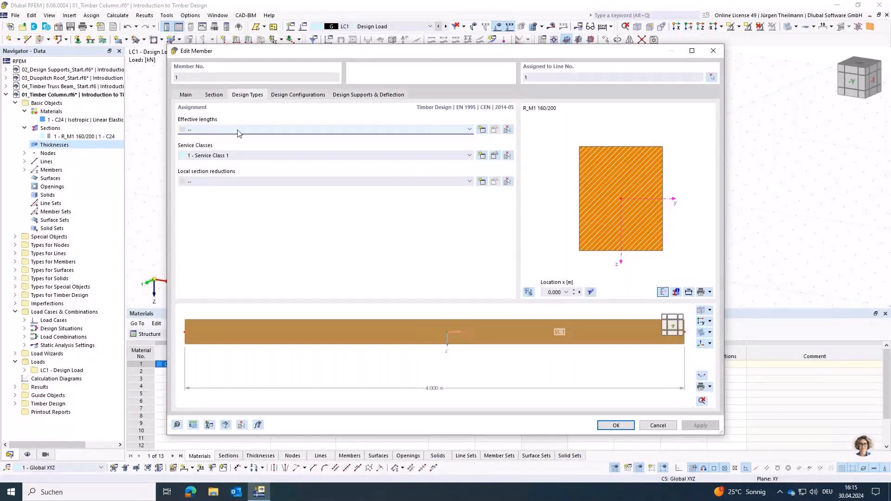
click(470, 131)
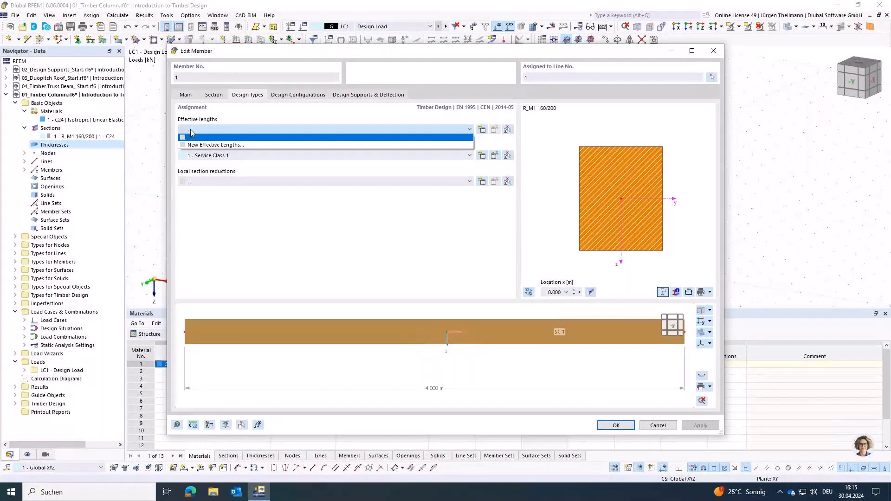
click(238, 146)
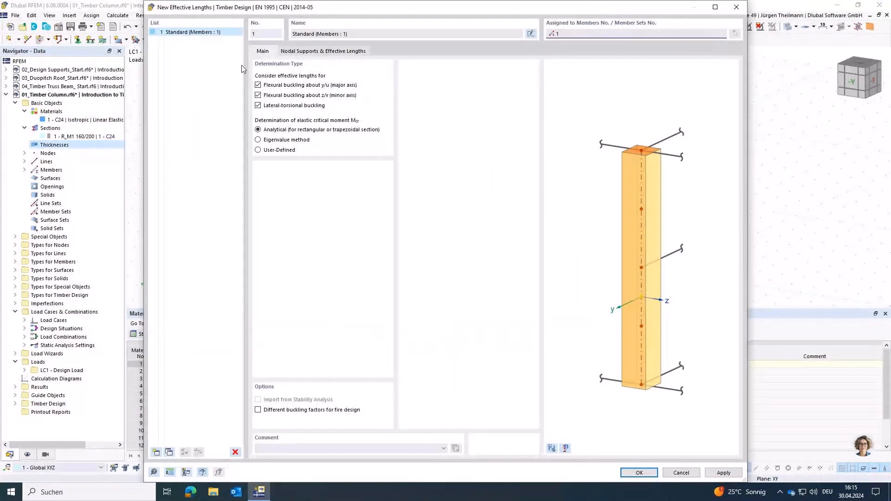
click(258, 106)
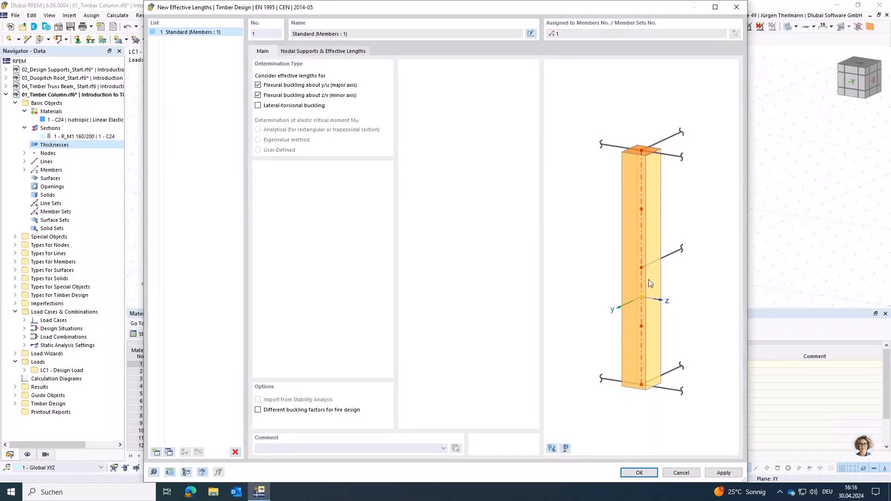
Step: Release the end node's support in y/u for the effective lengths and assign them to the column
click(335, 54)
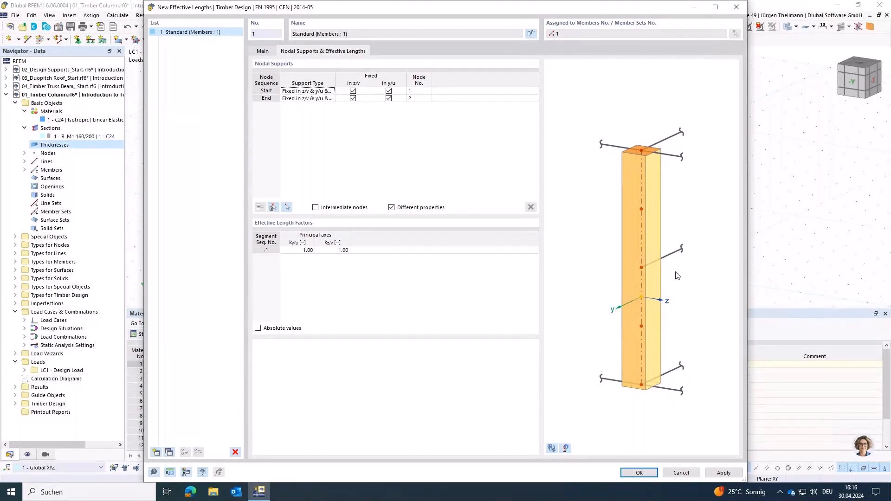
click(553, 449)
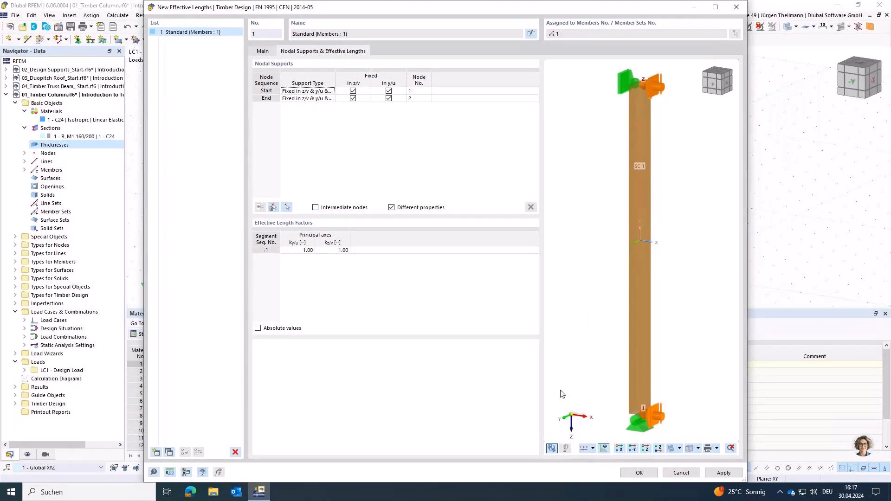
click(389, 99)
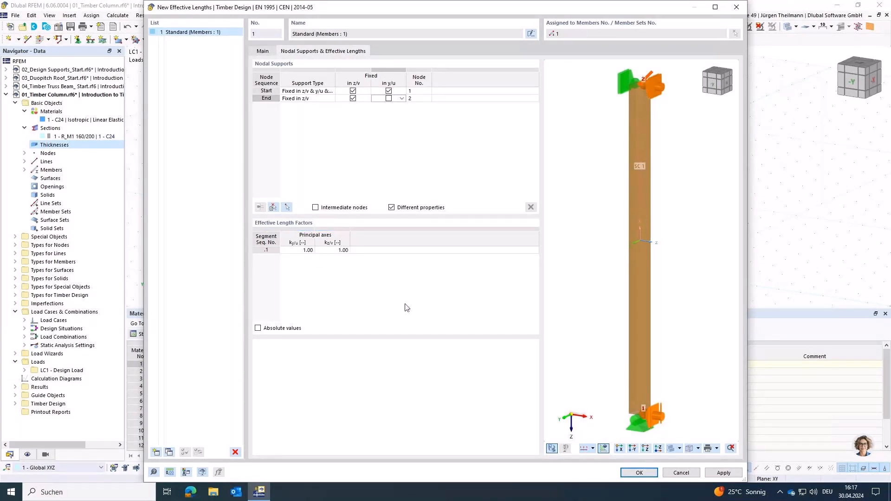
click(633, 475)
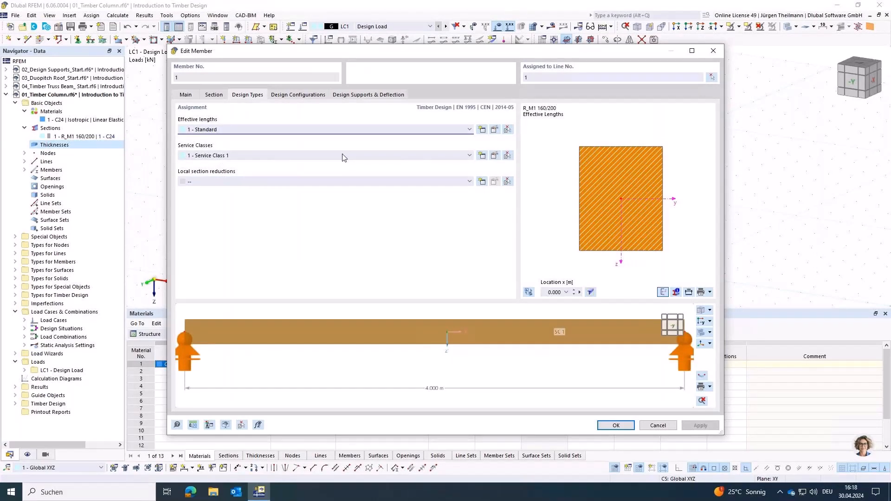
Step: Edit the column's assigned service class and try the settings 2 - Moist and 3 - Wet
click(204, 156)
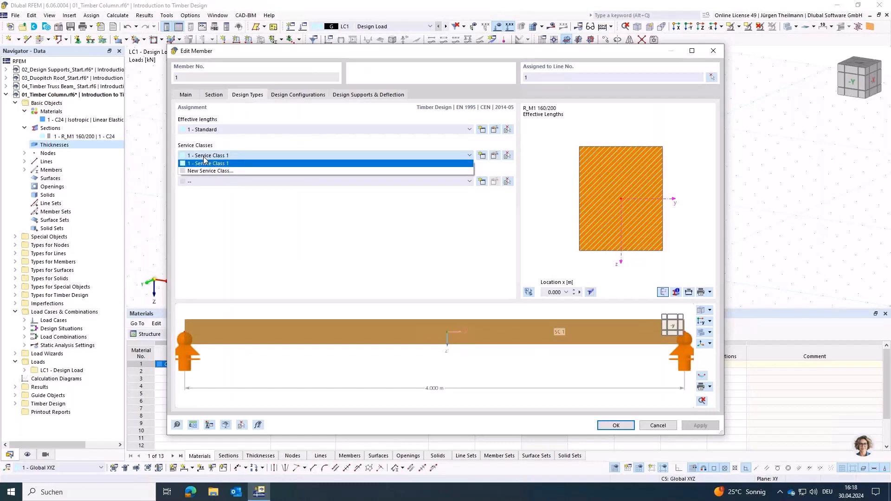
click(204, 163)
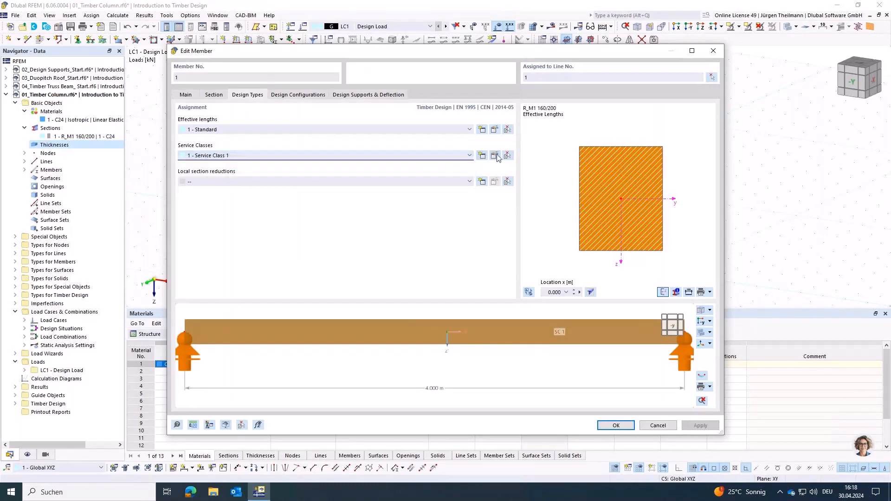
click(496, 156)
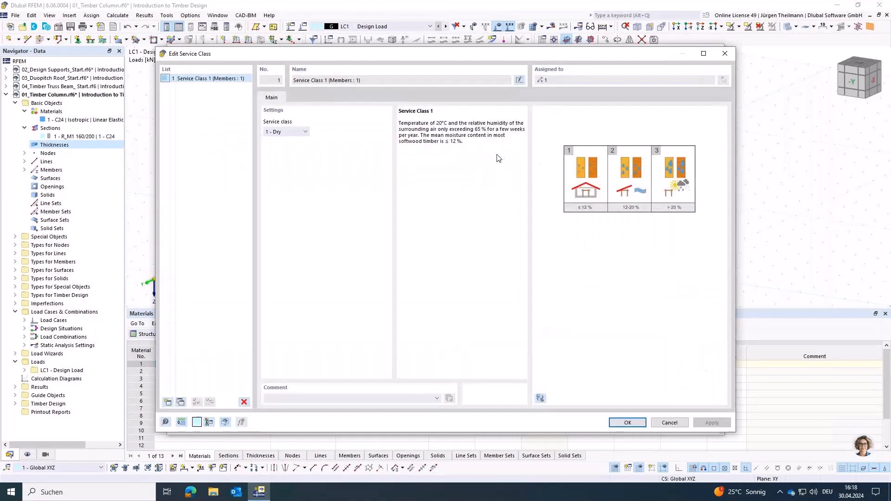
click(304, 133)
click(294, 148)
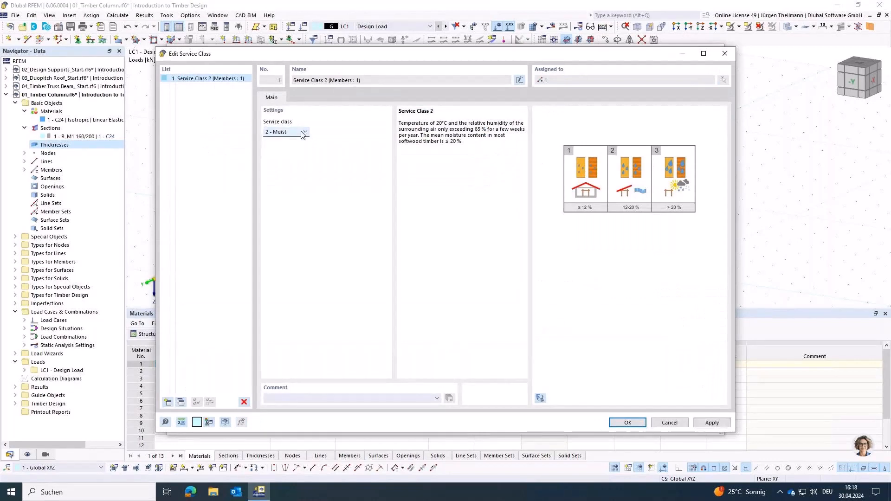
click(297, 131)
click(293, 155)
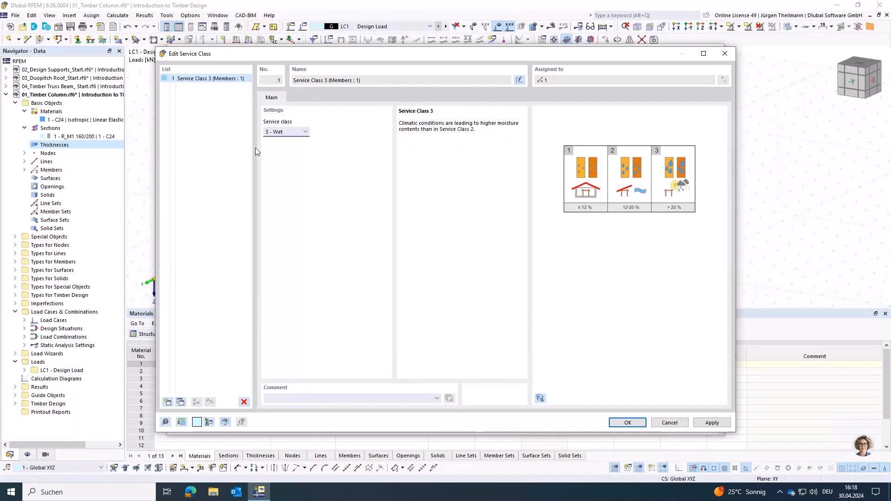
Step: Set the column's service class to 1 - Dry and accept the member's design settings
click(294, 132)
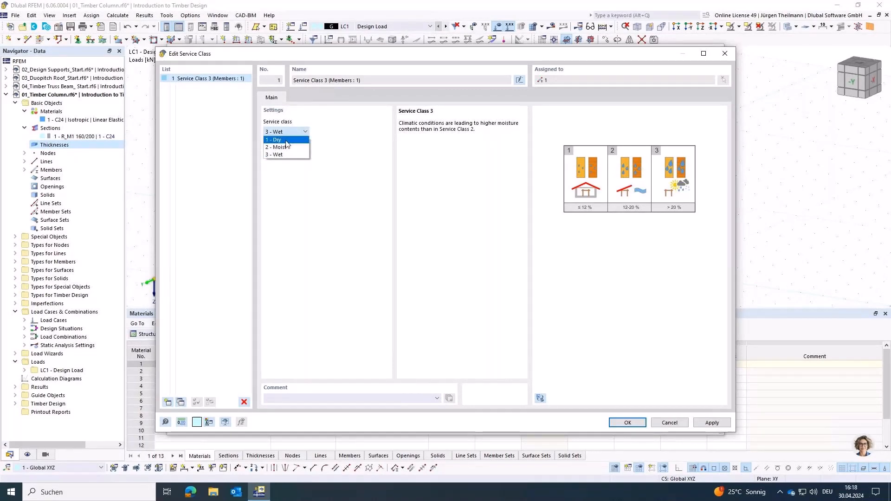
click(278, 139)
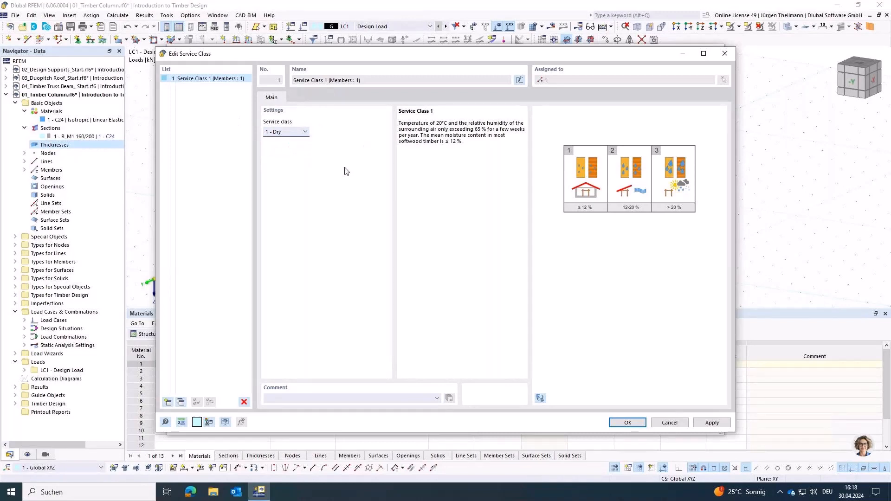
click(627, 423)
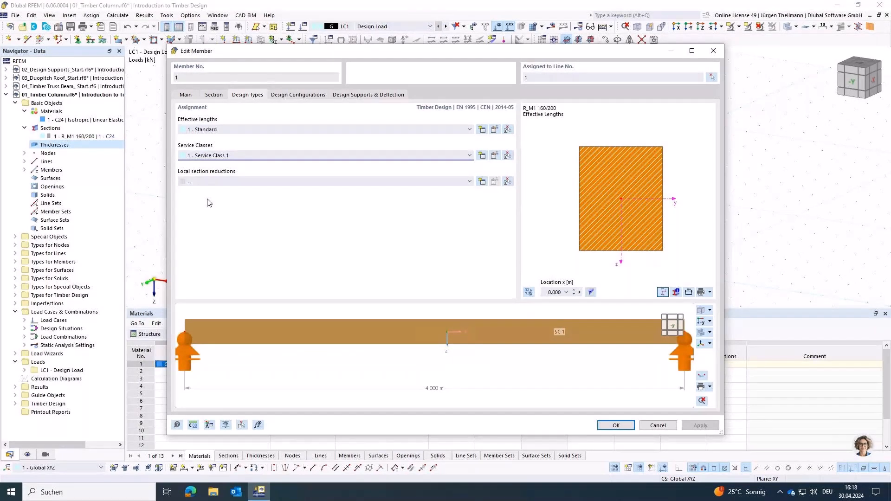
click(608, 427)
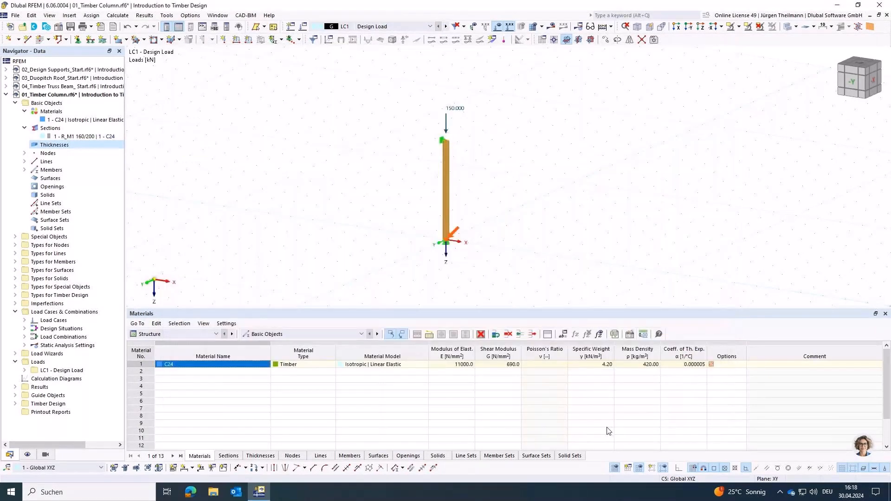
Step: Activate design situation DS1 ULS (STR/GEO) and run the Timber Design calculation
click(430, 26)
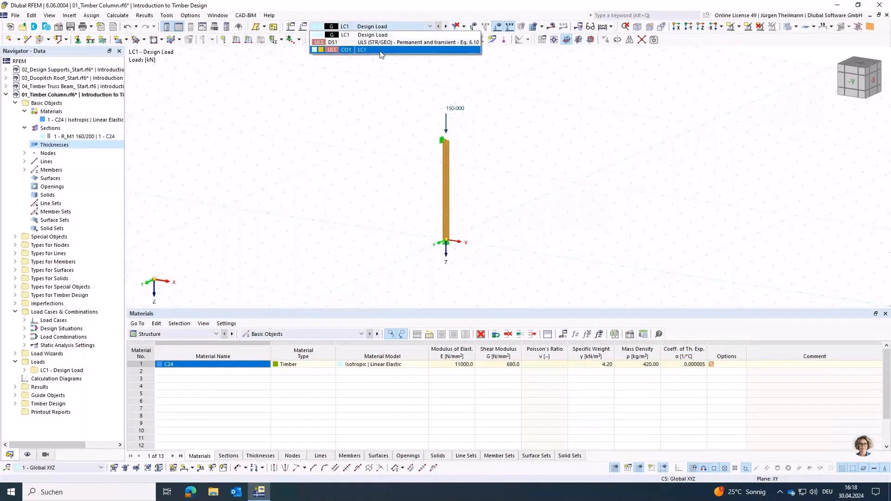
click(381, 42)
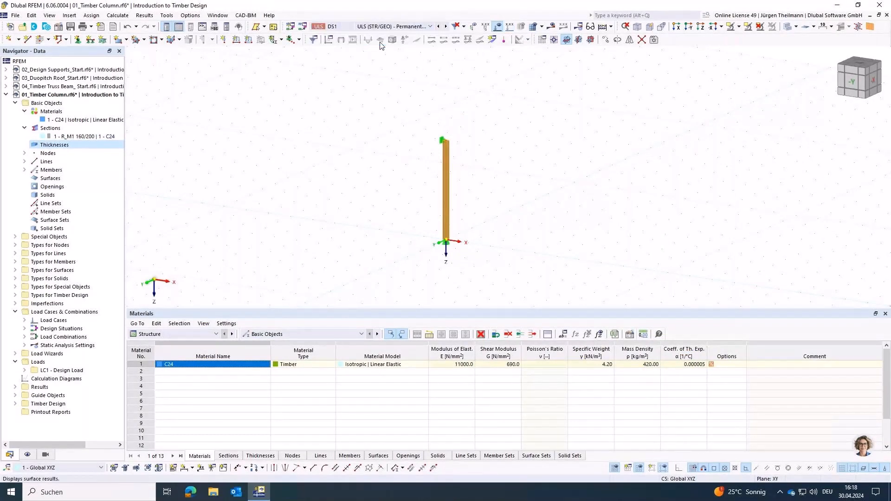
click(612, 28)
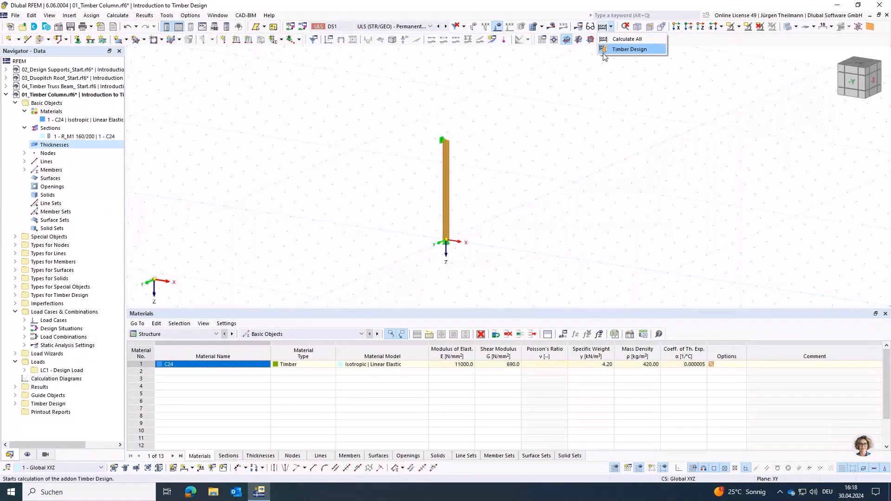
click(631, 55)
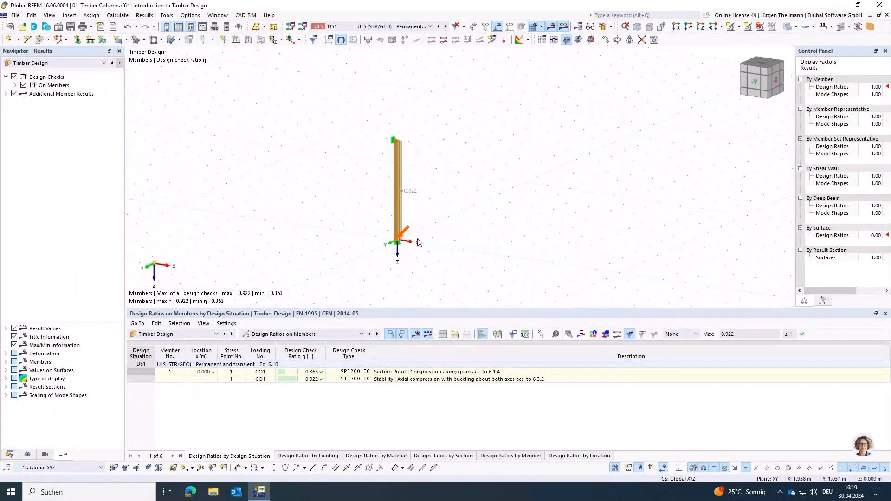
Step: Examine the column's stability check details for axial compression with buckling, including slenderness ratios and equivalent member lengths
middle_drag(421, 211, 463, 183)
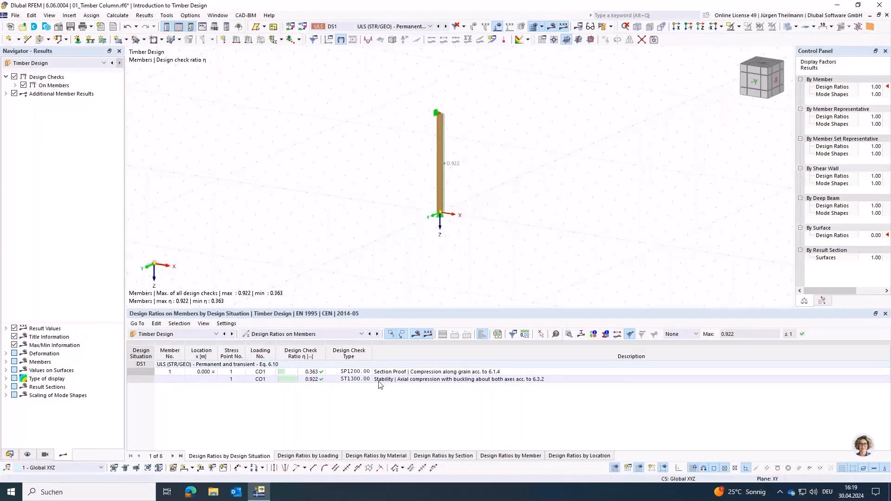
double_click(410, 380)
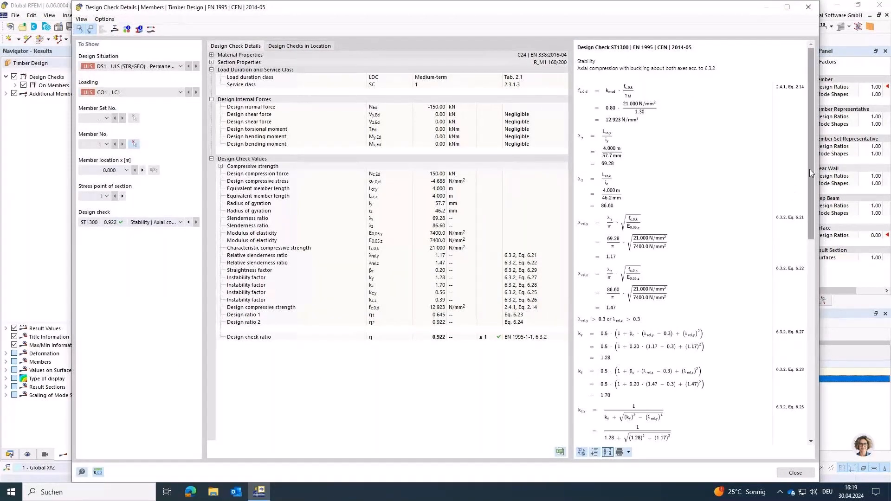
mouse_move(811, 164)
mouse_down()
mouse_move(805, 305)
mouse_move(816, 369)
mouse_move(813, 162)
mouse_up()
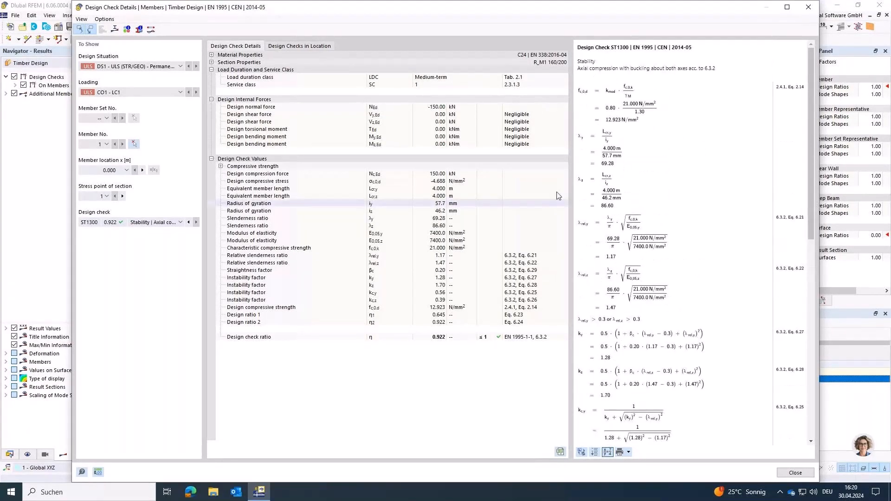
click(284, 219)
click(285, 225)
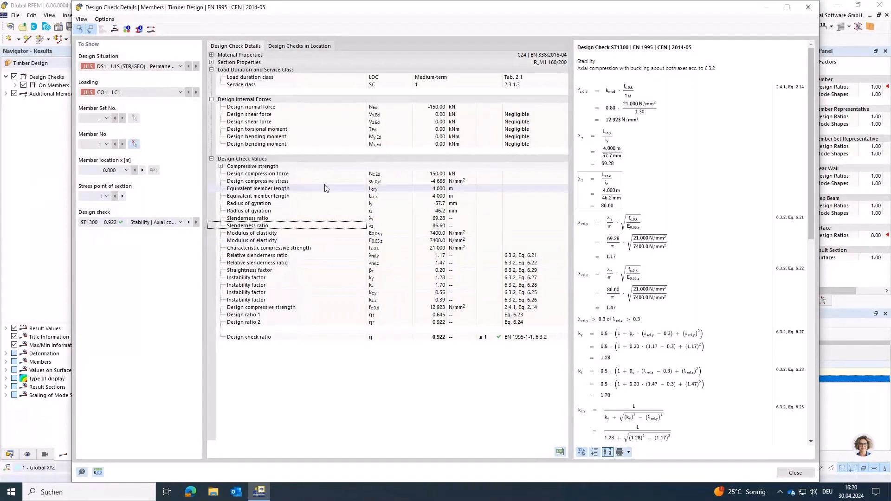
click(288, 196)
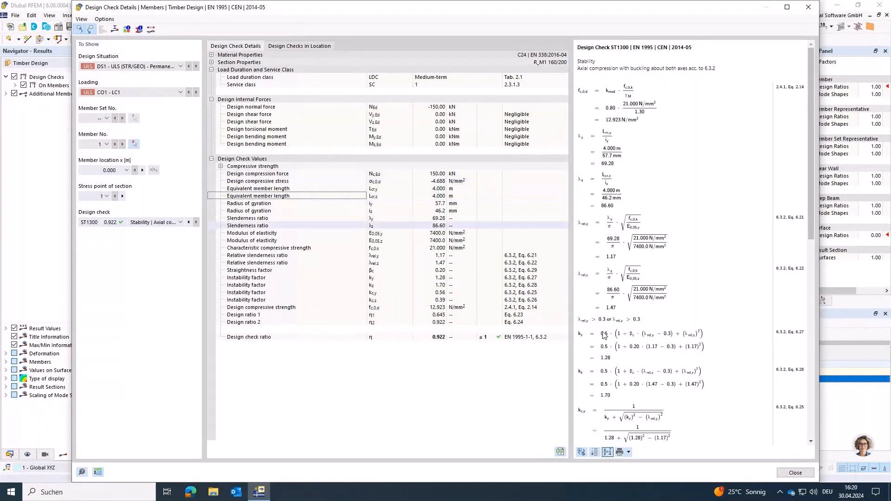
click(783, 471)
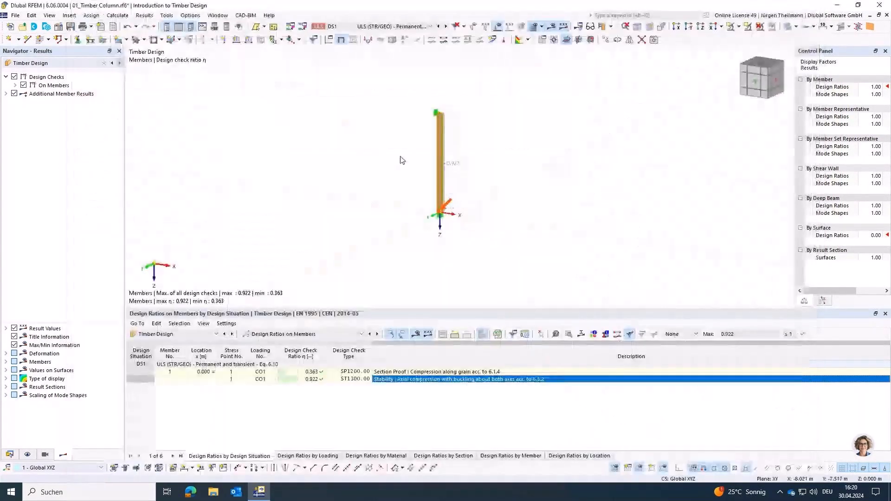
Step: Examine the column's effective length settings, comparing its nodal supports and member axes with the reference buckling factors k
double_click(438, 161)
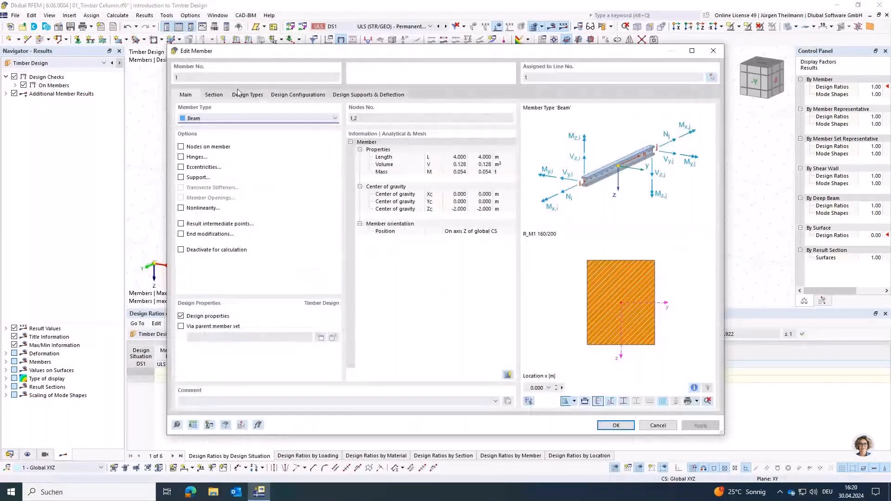
click(250, 95)
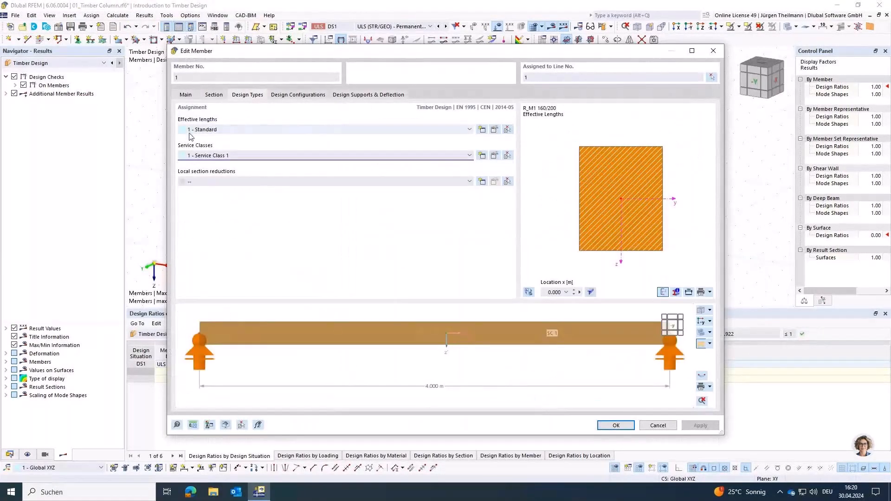
click(495, 130)
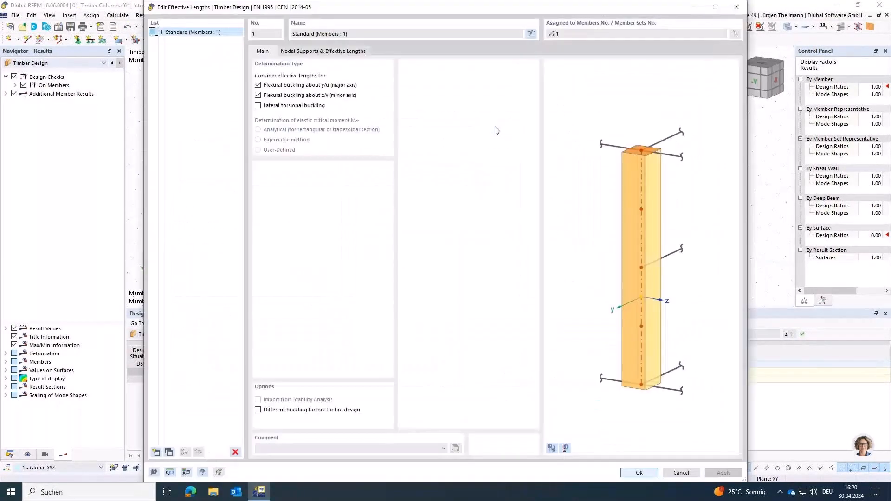
click(302, 51)
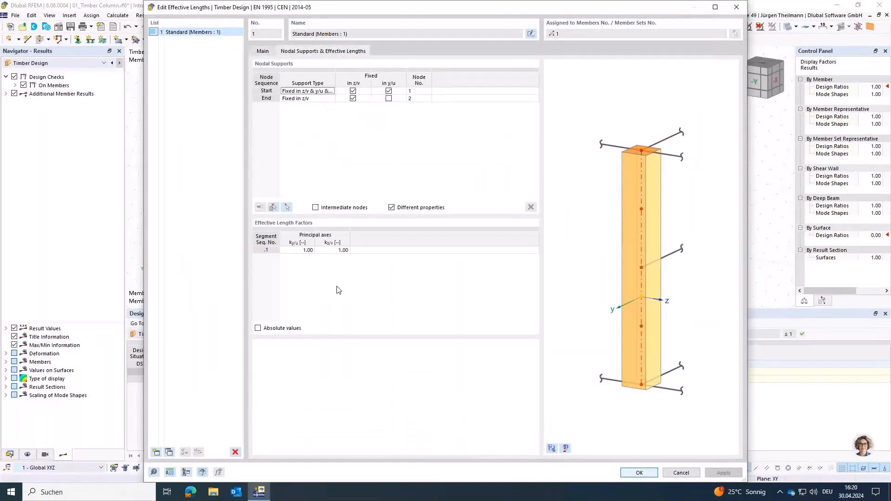
click(552, 449)
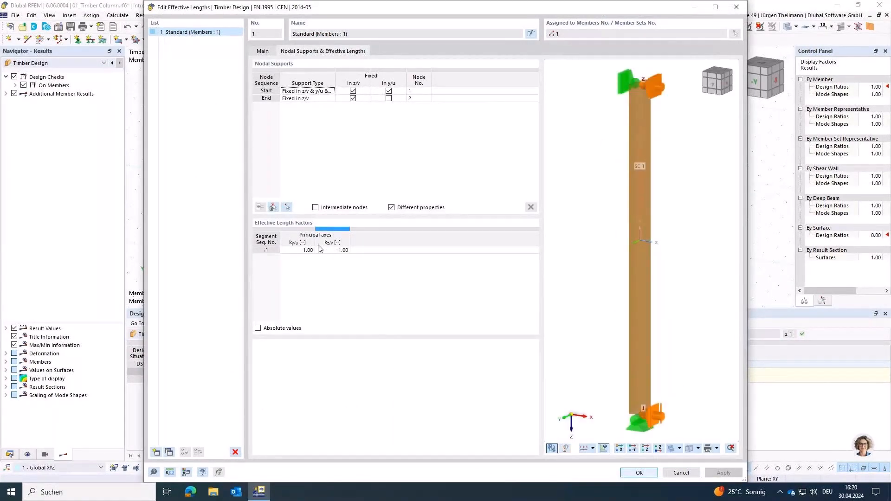
click(552, 448)
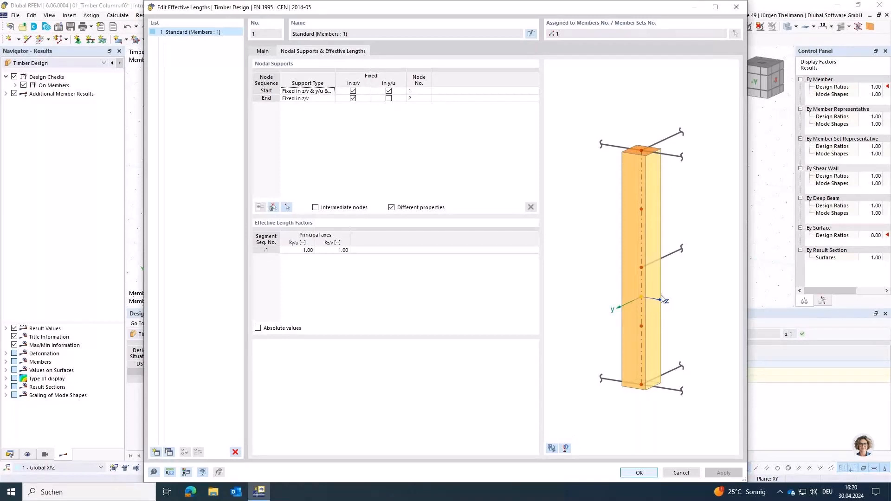
click(565, 449)
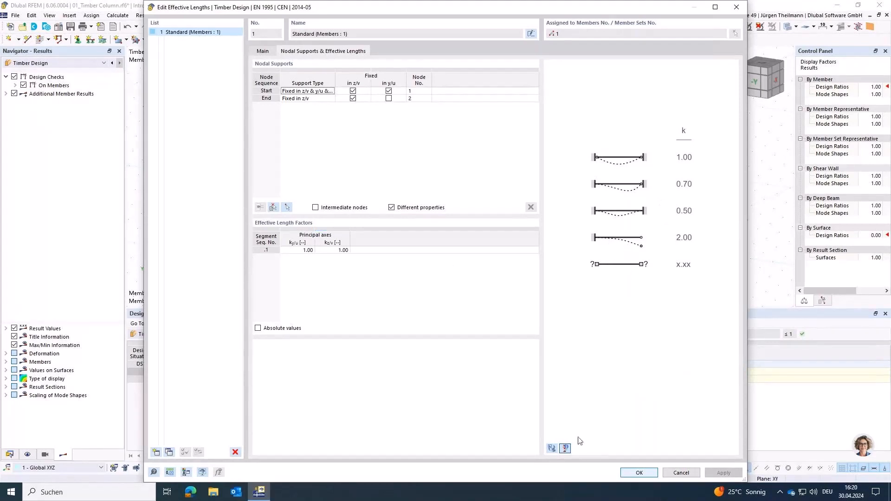
click(551, 448)
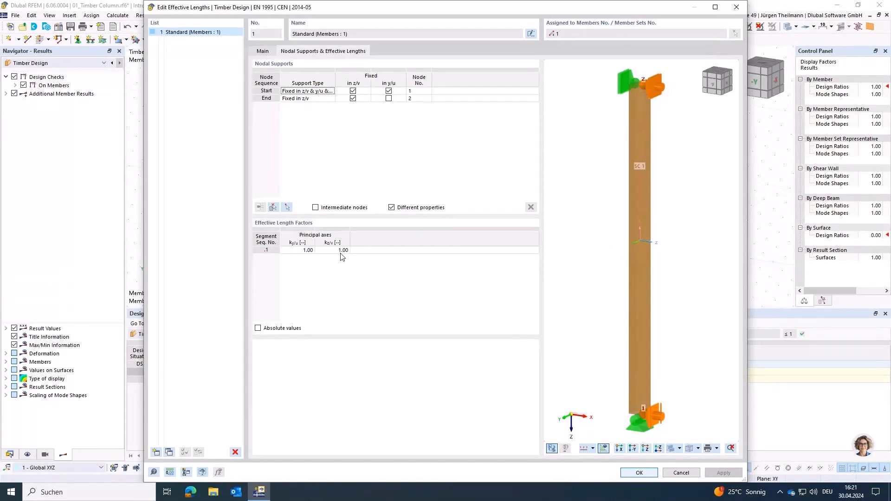
Step: Set the column's effective length factor kz/v to 2.00, accept deleting the Timber Design results and confirm the member settings
click(327, 251)
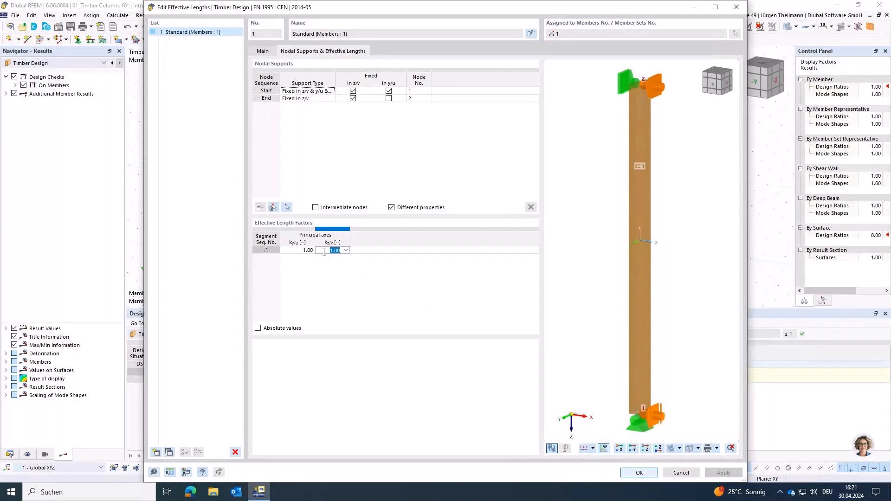
text(2)
key(Return)
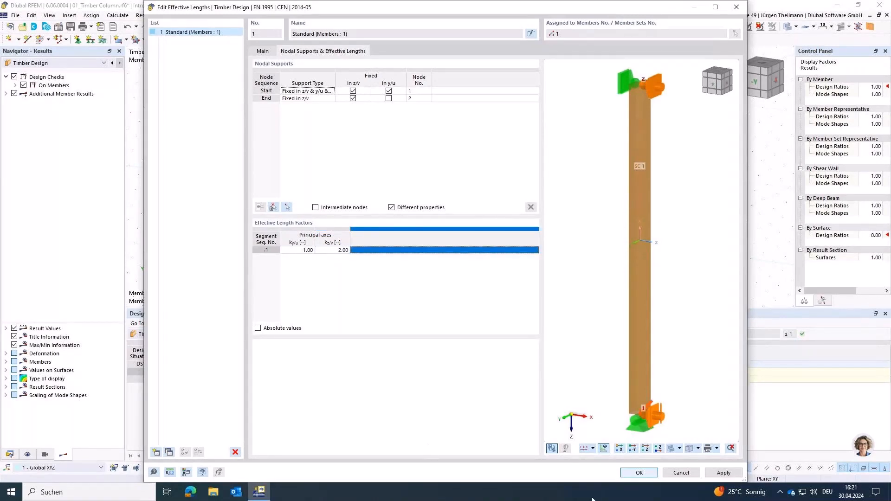
click(622, 476)
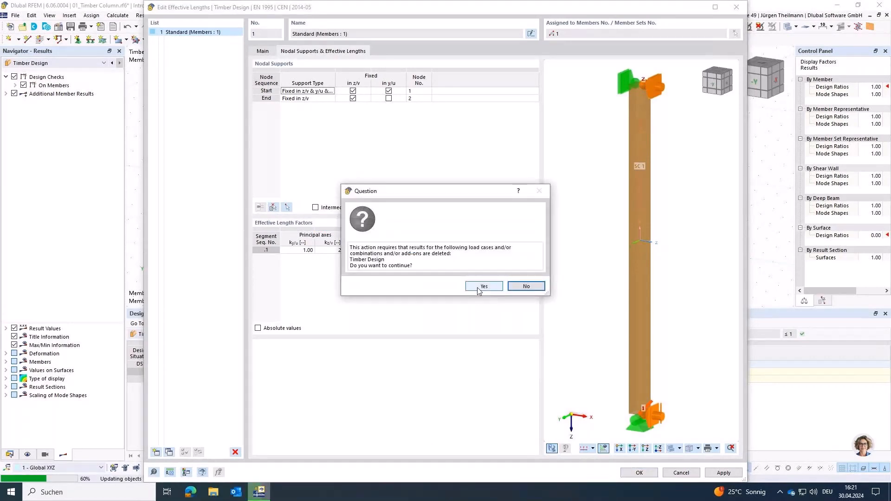
click(481, 286)
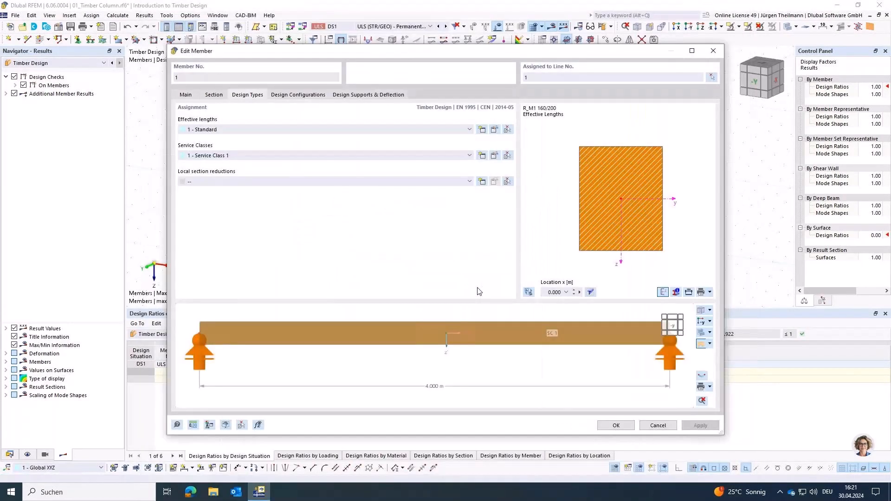
click(617, 427)
Step: Recalculate the column's Timber Design and display the design ratios on the member
click(590, 25)
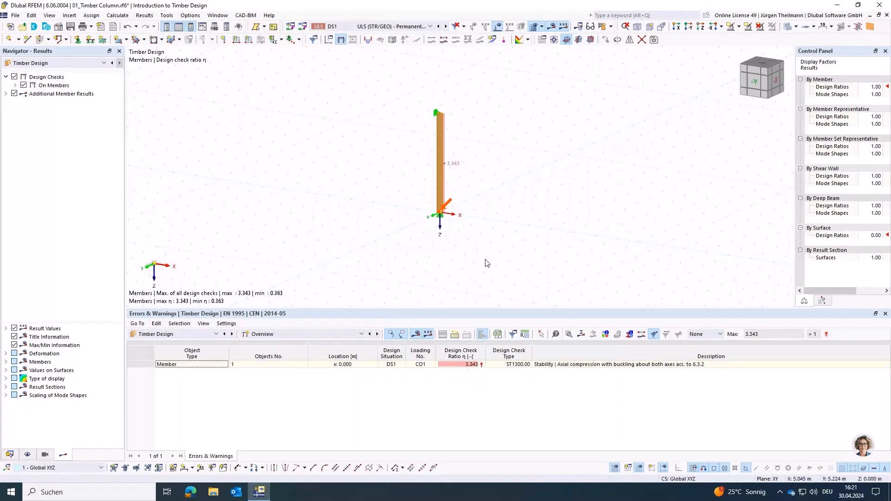
scroll(481, 195, up, 2)
middle_drag(493, 245, 526, 289)
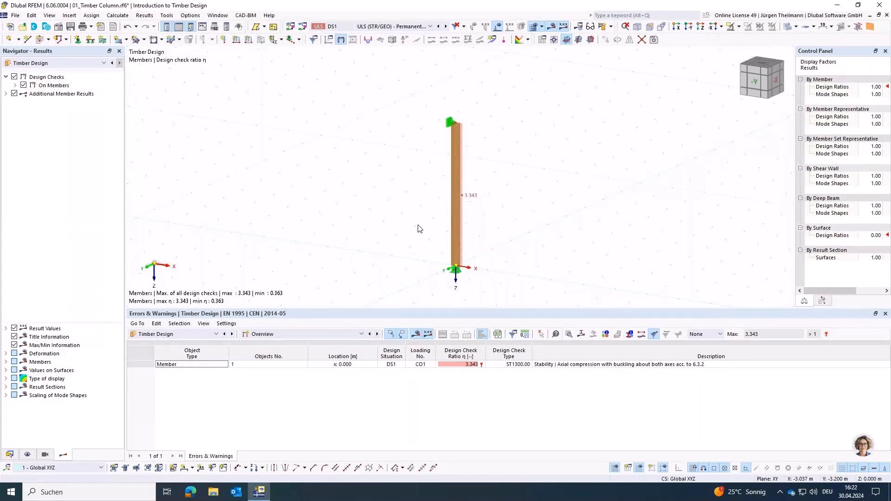
Step: Activate the stiffness reduction with coefficient 1/(1+kdef) acc. to DIN EN 1995-1-1 in the Default ultimate configuration, accepting deletion of the design results
click(360, 334)
click(358, 343)
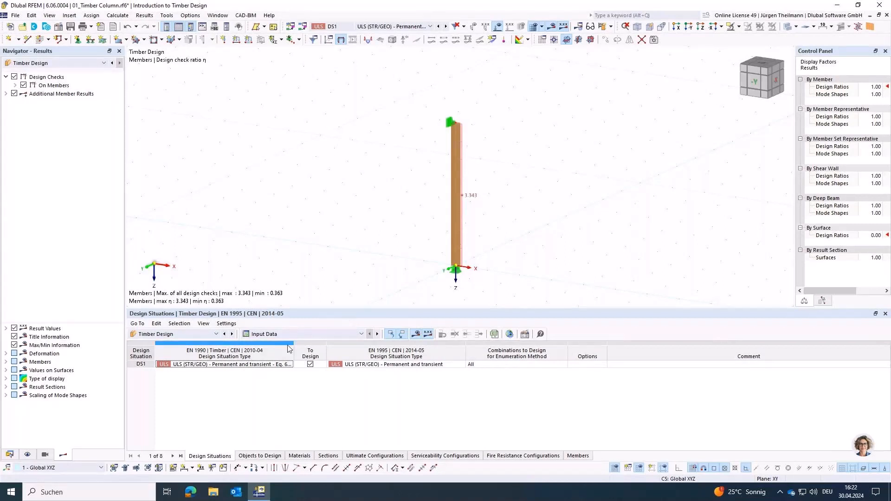
click(9, 455)
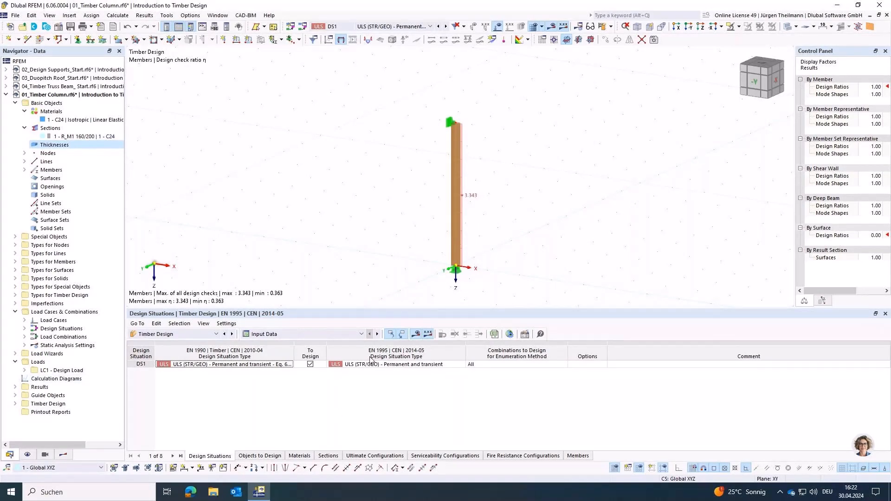
click(374, 456)
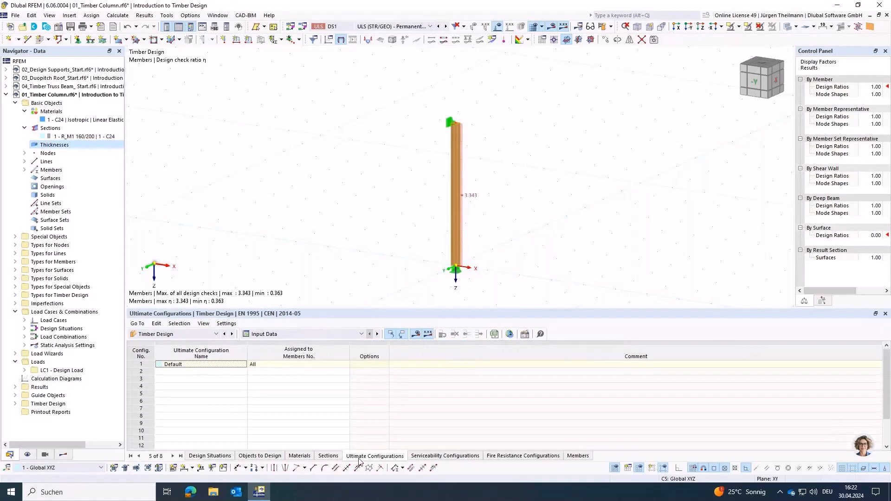
click(143, 366)
double_click(145, 369)
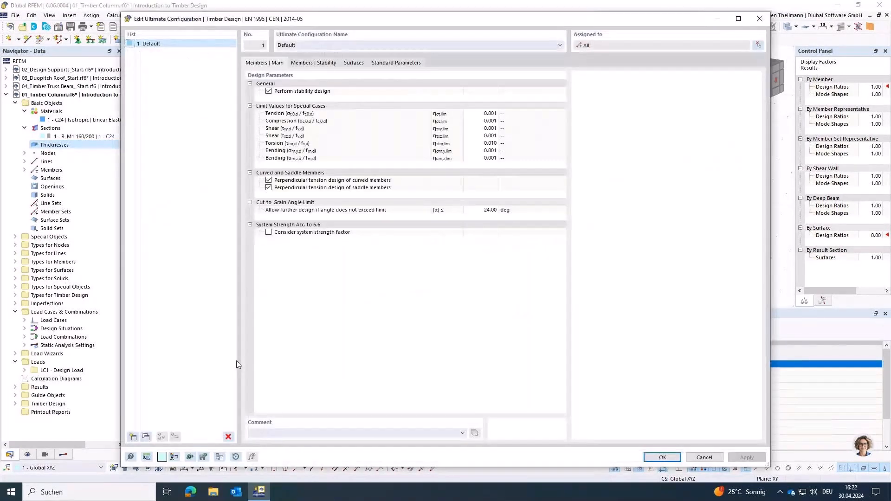
click(323, 64)
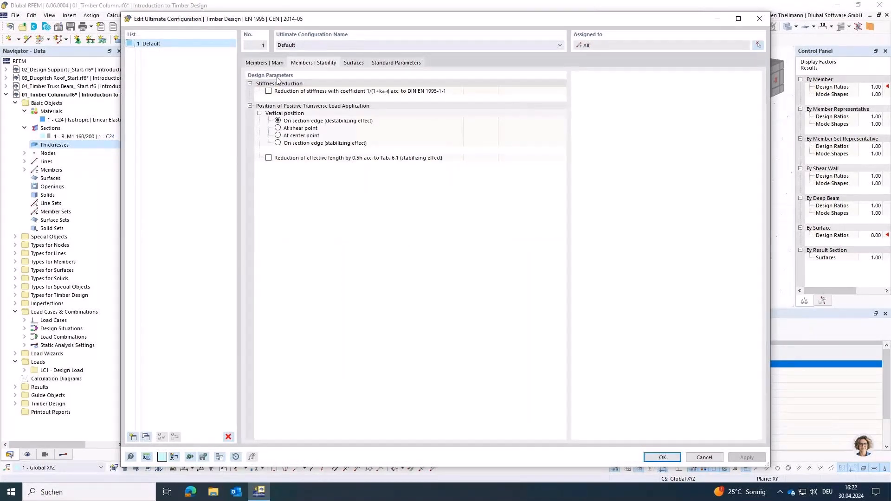
click(269, 91)
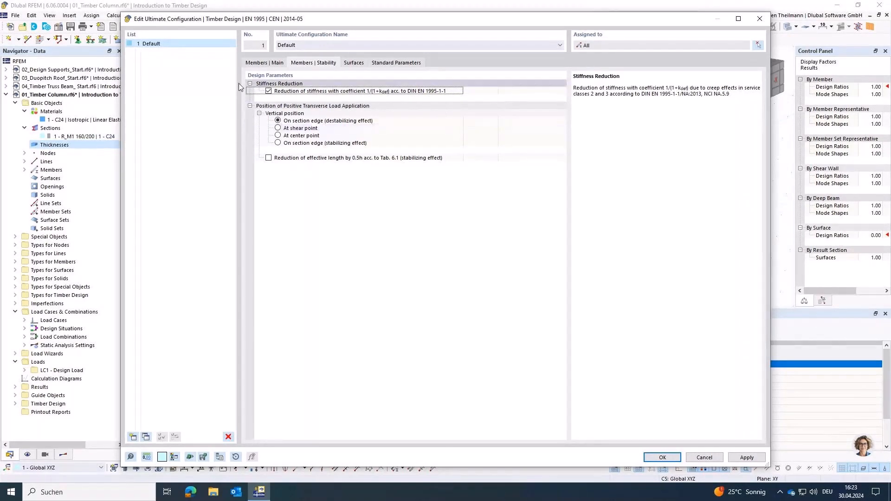
click(661, 461)
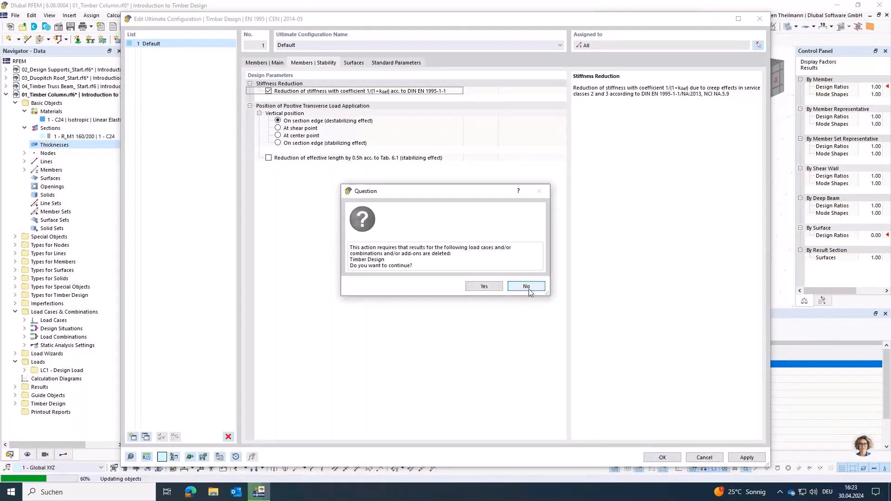
click(491, 290)
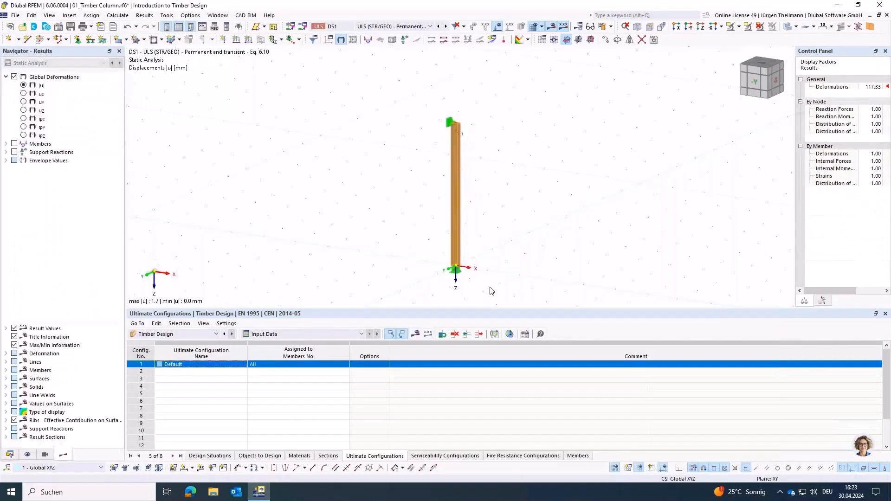
Step: Save the timber column model and switch to the model 02_Design Supports_Start
click(70, 28)
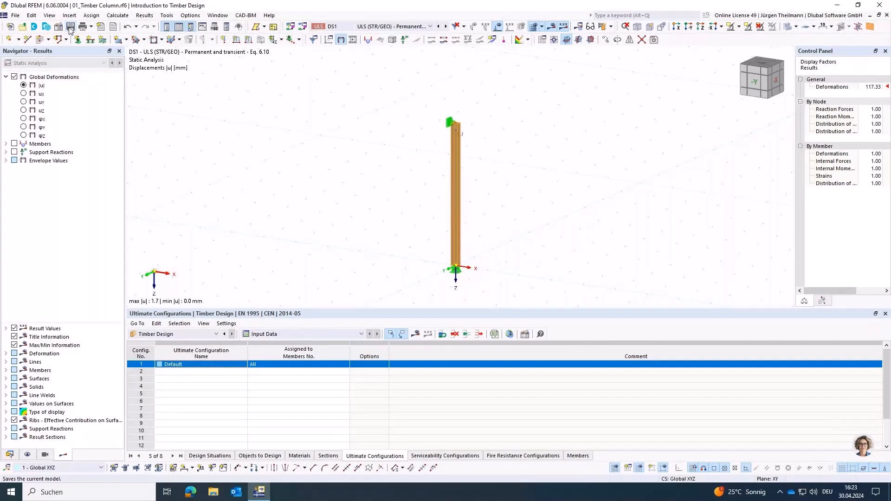
click(13, 454)
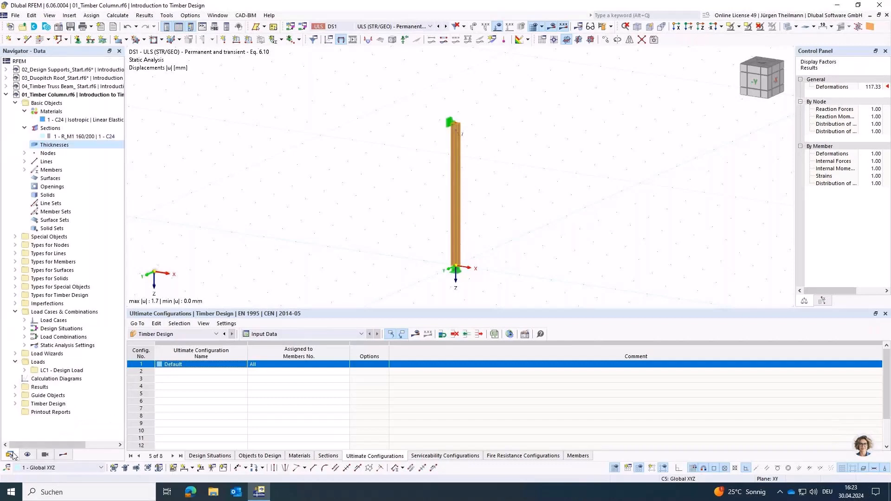
double_click(49, 70)
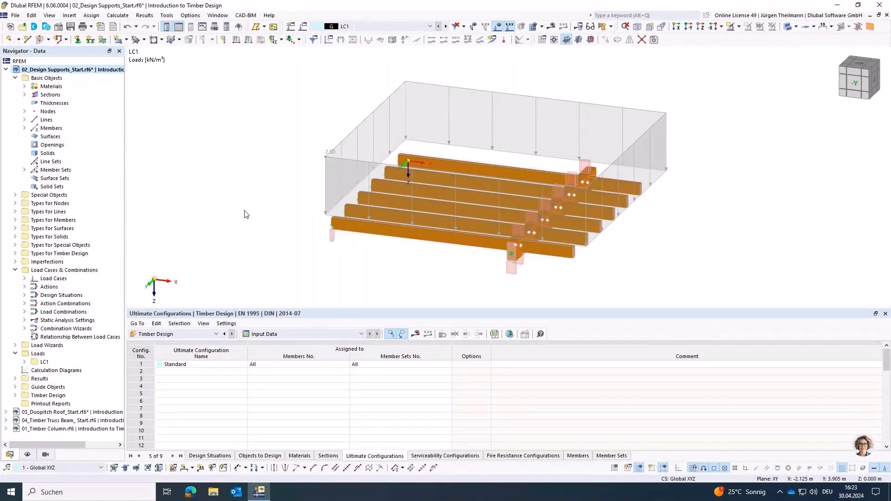
Step: Examine the beam grid from several sides, including the joist end supports and the cross beam's supports
ctrl+middle_drag(441, 262, 434, 262)
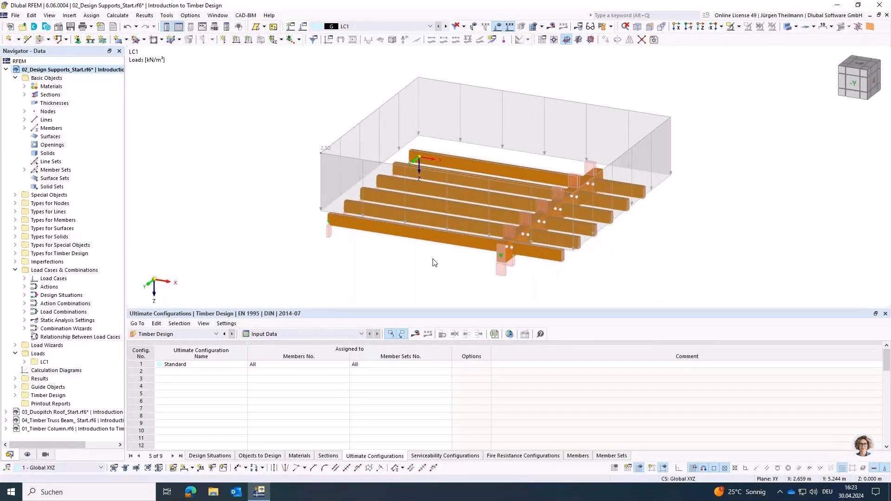
scroll(434, 263, down, 1)
ctrl+middle_drag(505, 291, 466, 270)
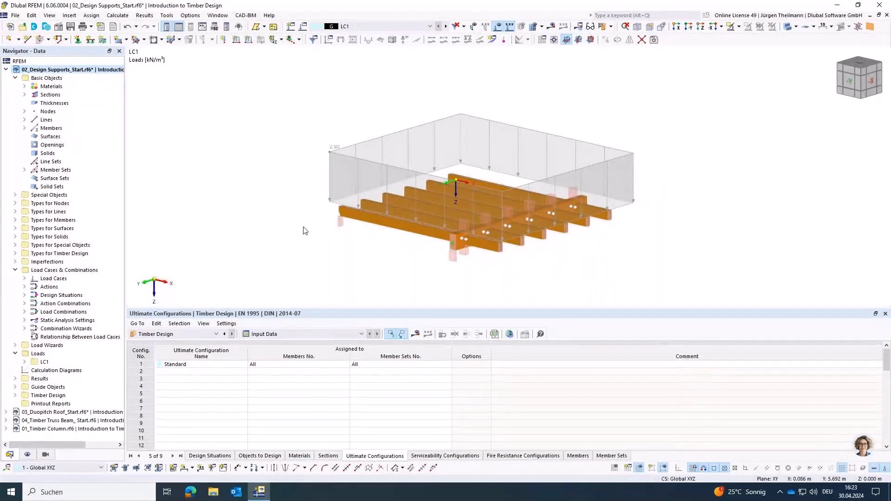
ctrl+middle_drag(311, 231, 421, 272)
scroll(426, 271, up, 6)
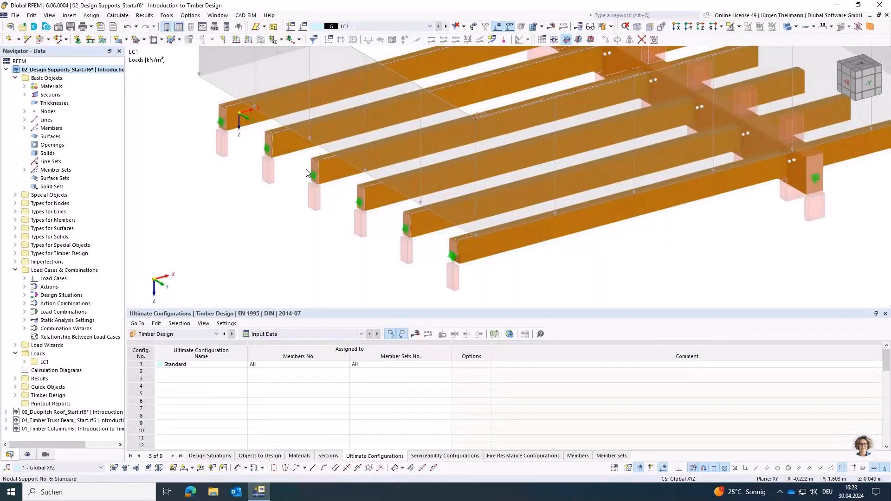
ctrl+middle_drag(717, 245, 467, 254)
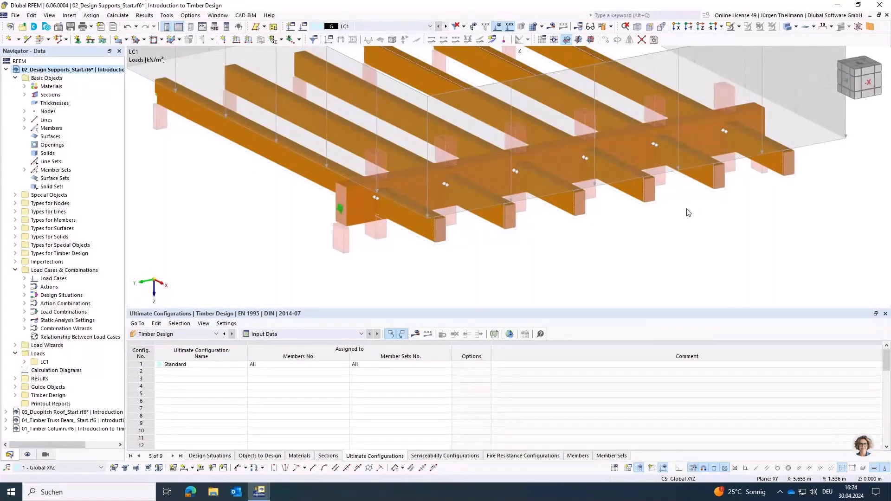
ctrl+middle_drag(265, 242, 301, 247)
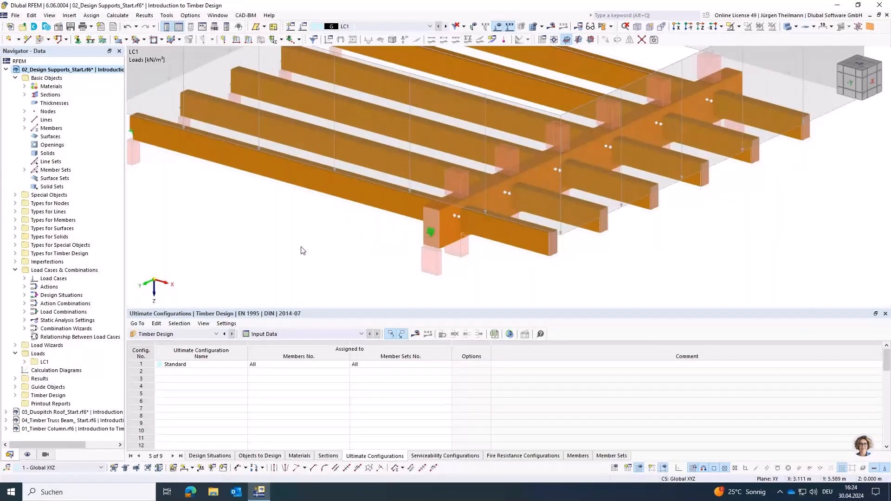
Step: Hide the load display so only the beam grid and its supports are shown
scroll(374, 184, down, 3)
click(498, 27)
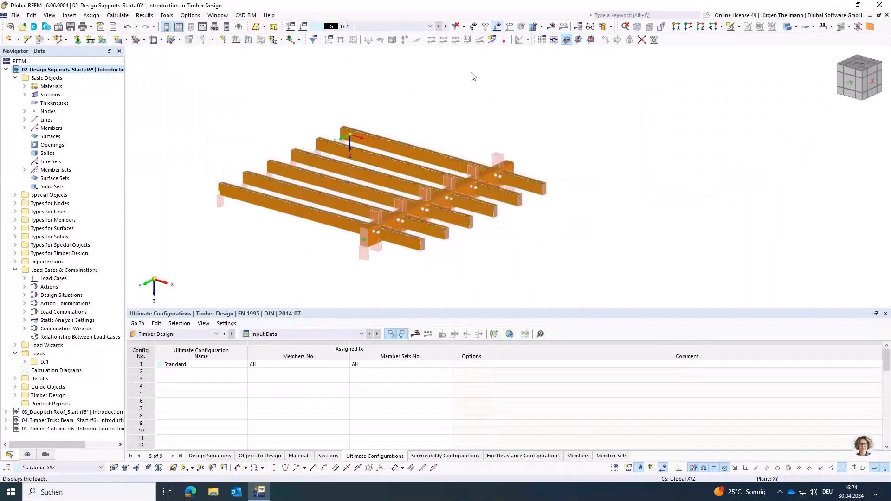
middle_drag(388, 222, 453, 232)
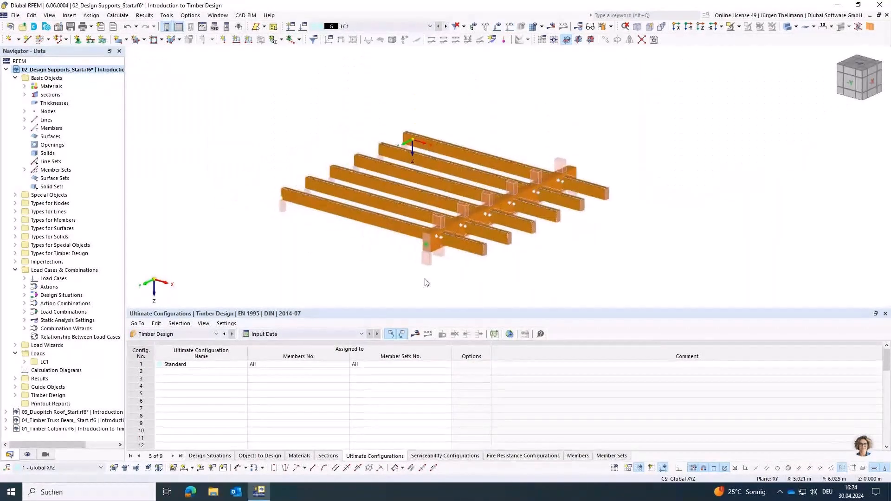
Step: Open the cross beam's member properties and review its design supports at both ends and at the internal nodes
scroll(424, 280, up, 1)
scroll(426, 282, up, 2)
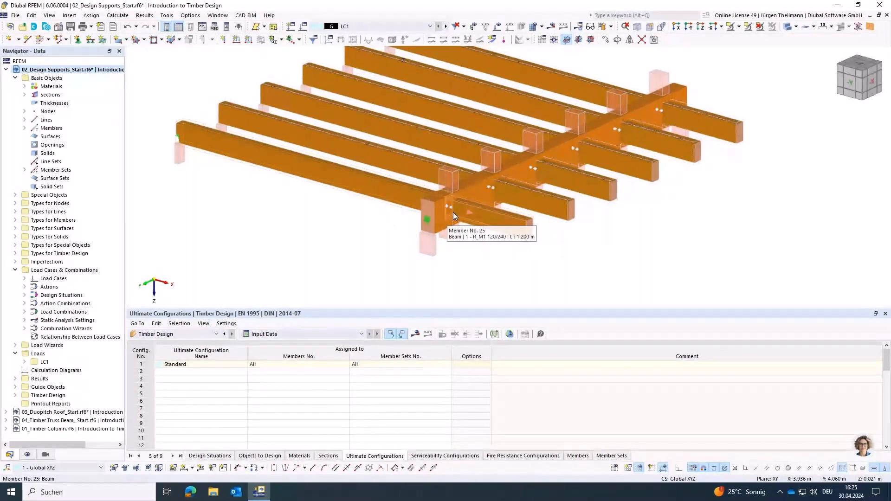
double_click(469, 185)
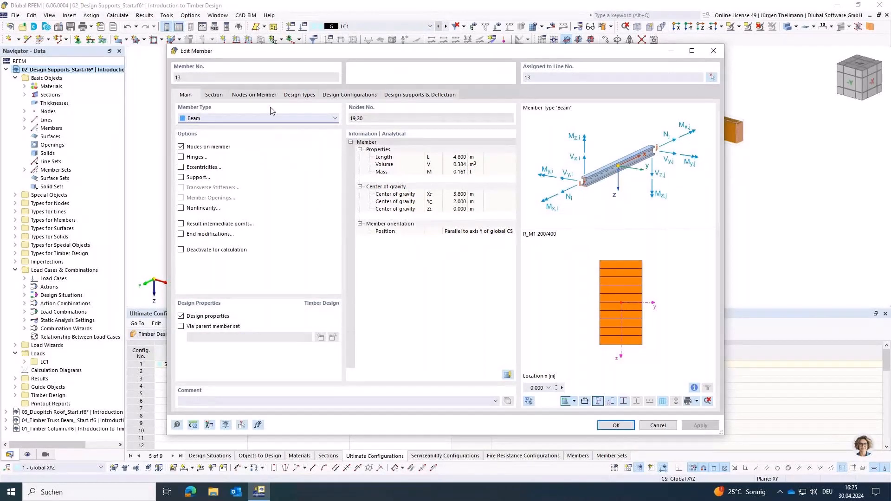
click(404, 96)
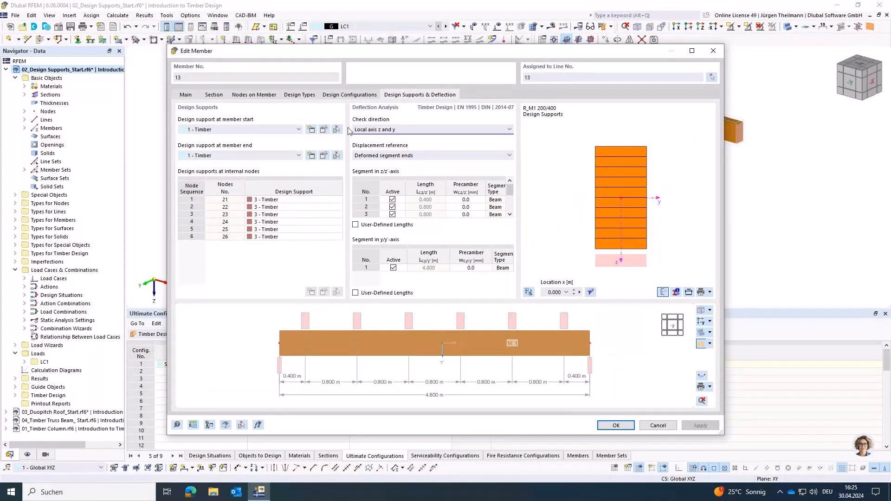
drag(388, 51, 389, 309)
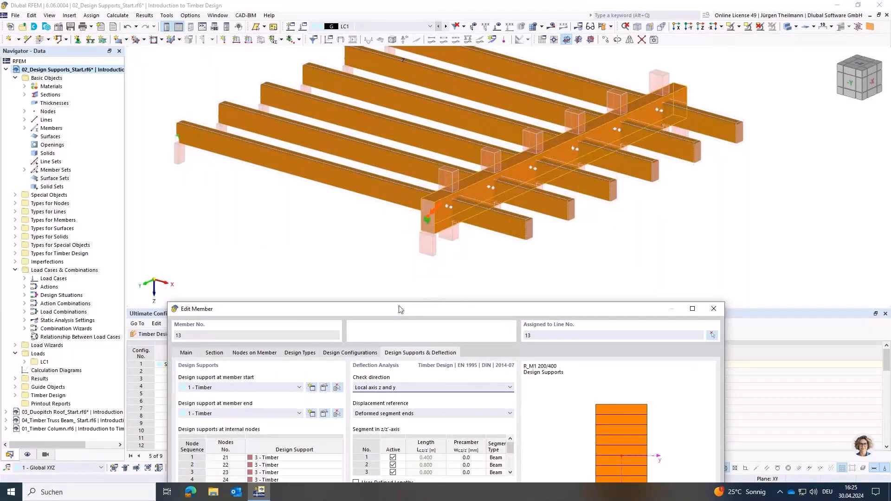
drag(400, 309, 463, 145)
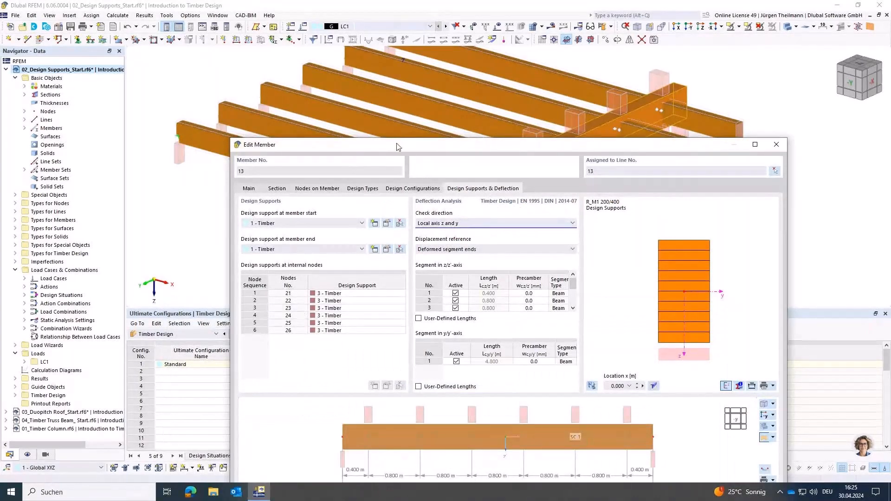
drag(397, 147, 358, 82)
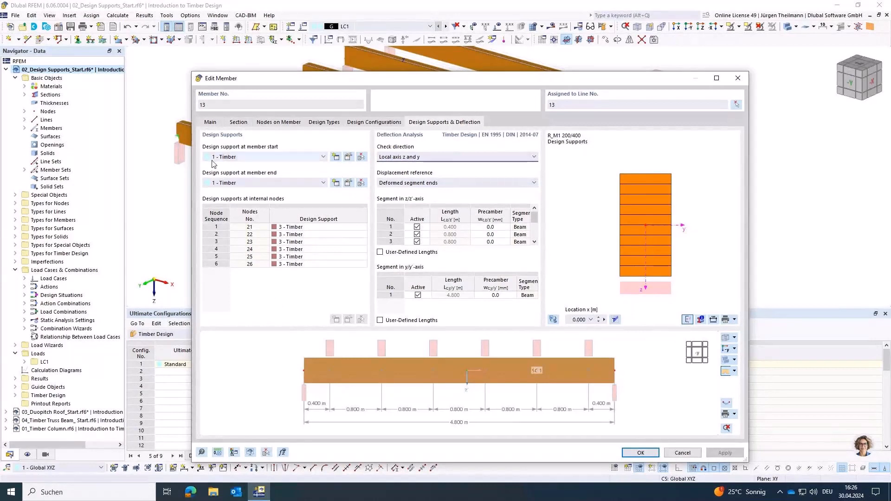
Step: Review the cross beam's member-start design support, including the section-based support width and the kc,90 options, keeping its settings
click(348, 158)
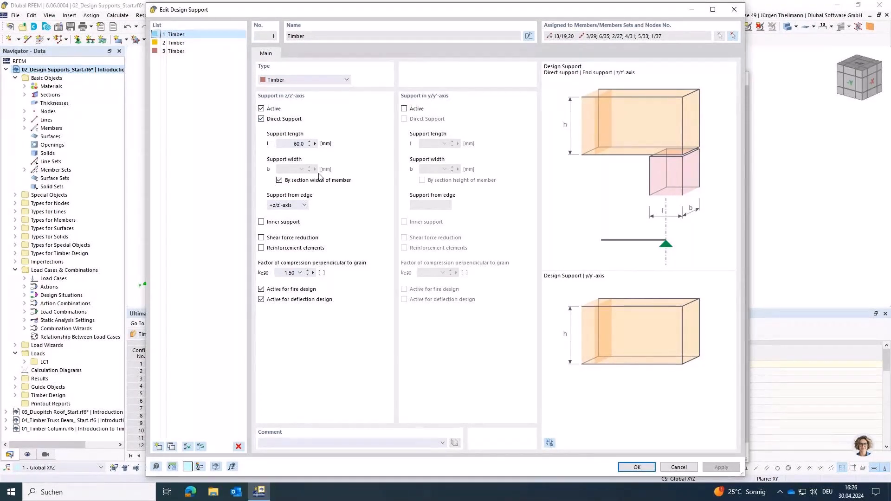
click(279, 181)
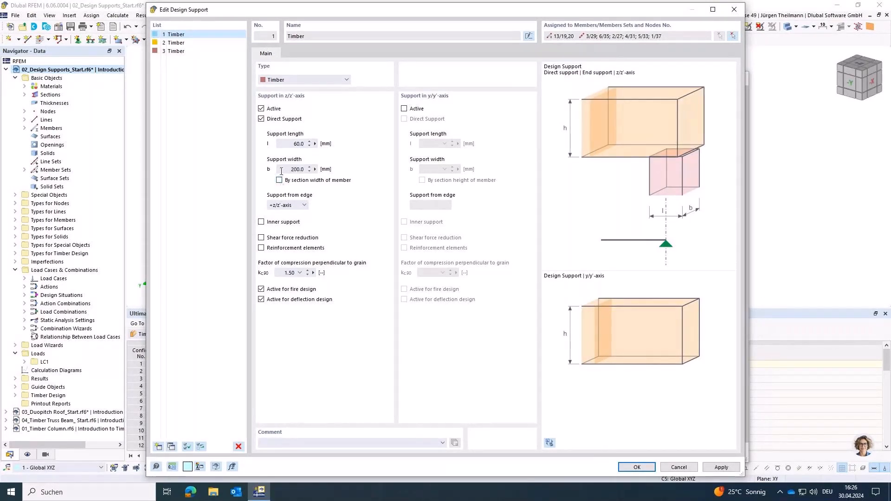
drag(292, 172, 330, 174)
click(306, 181)
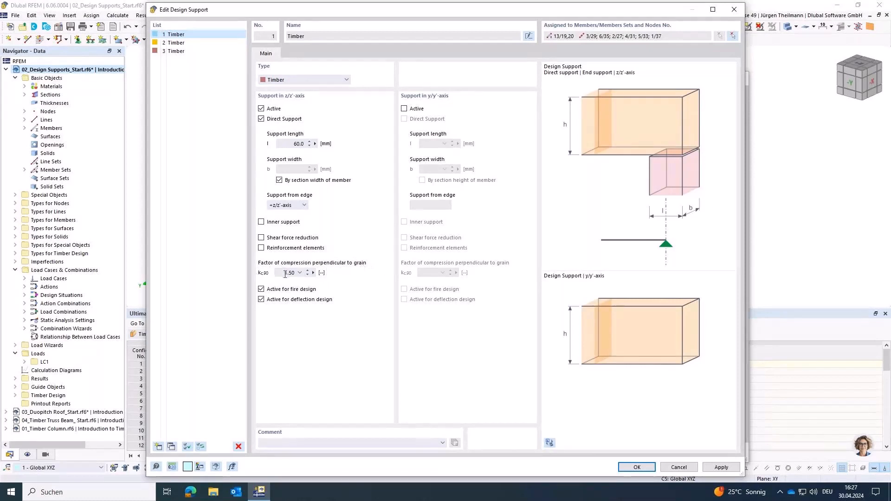
click(301, 273)
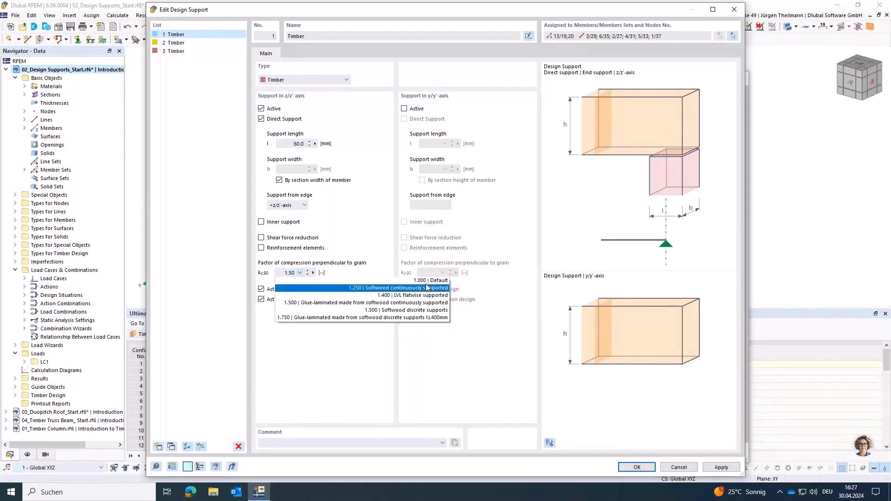
click(299, 274)
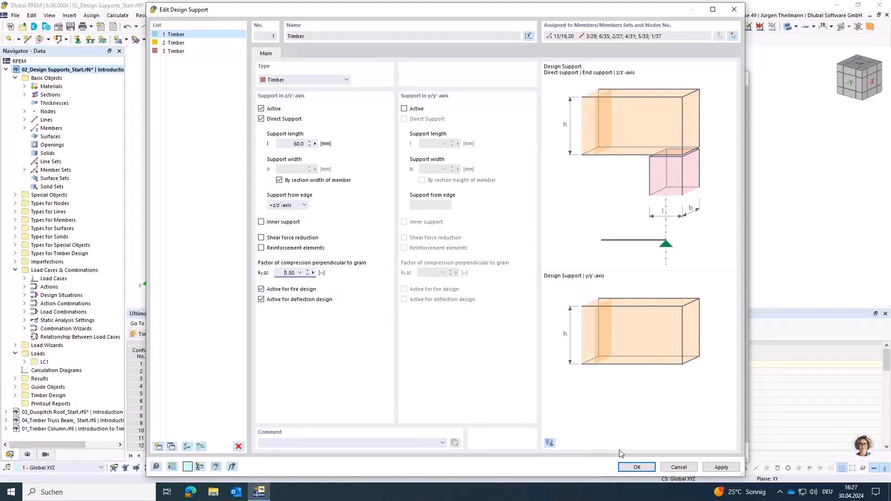
click(635, 468)
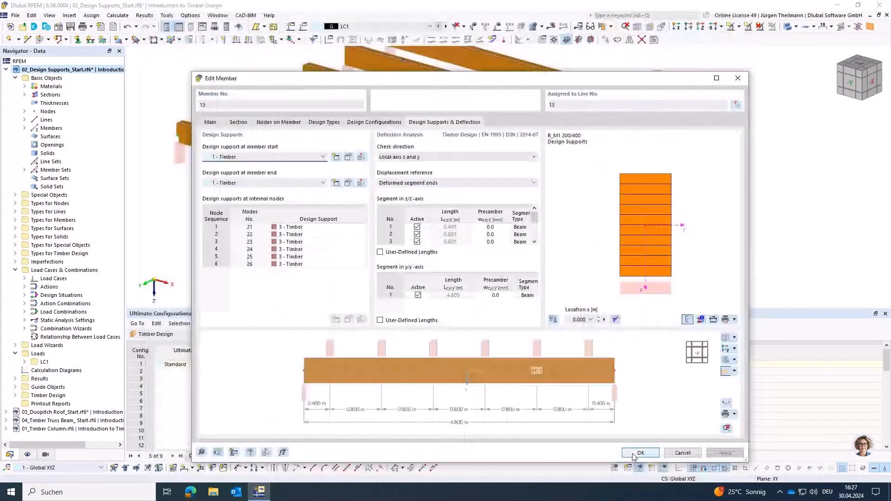
click(634, 456)
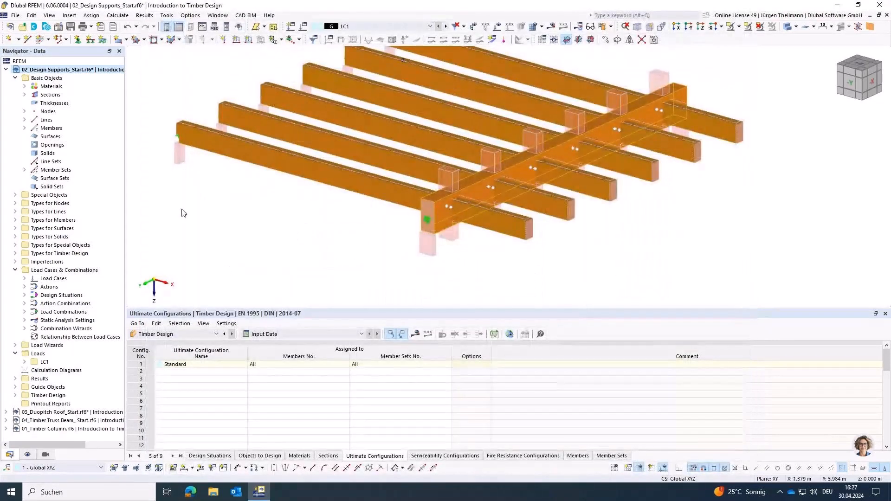
Step: Remove the local section reduction from the continuous member set 24,25
double_click(193, 154)
click(281, 86)
click(263, 173)
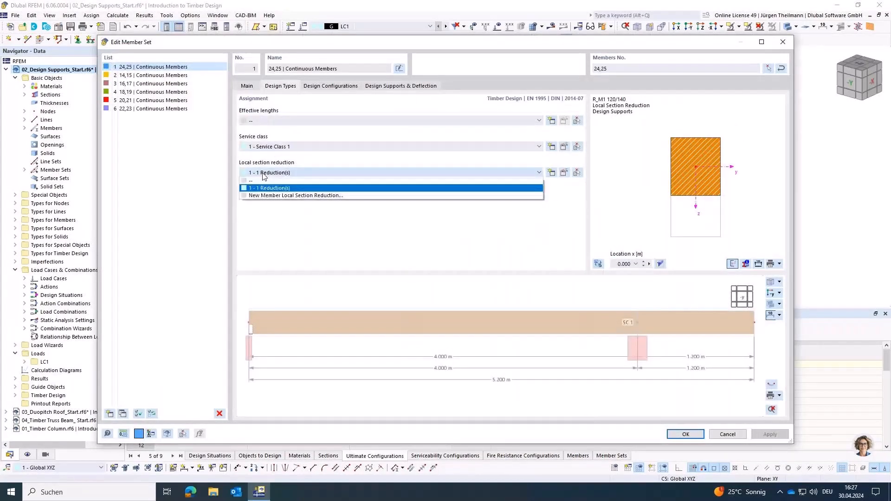
click(260, 181)
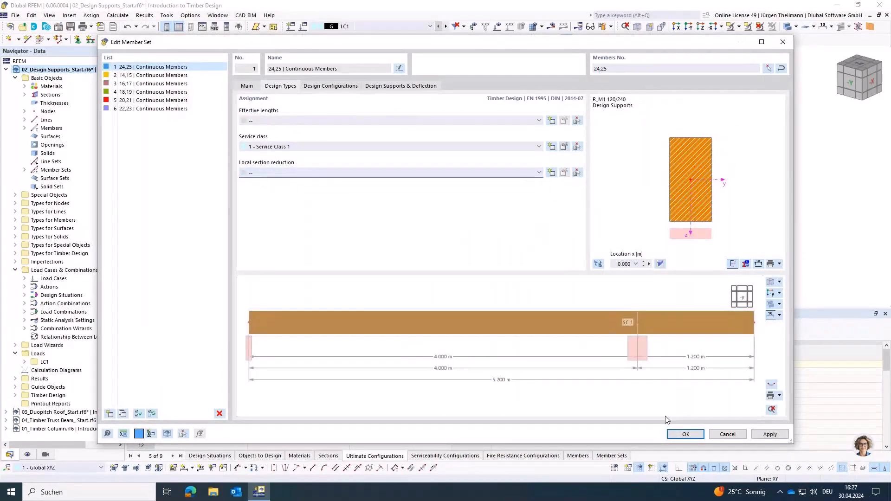
click(685, 434)
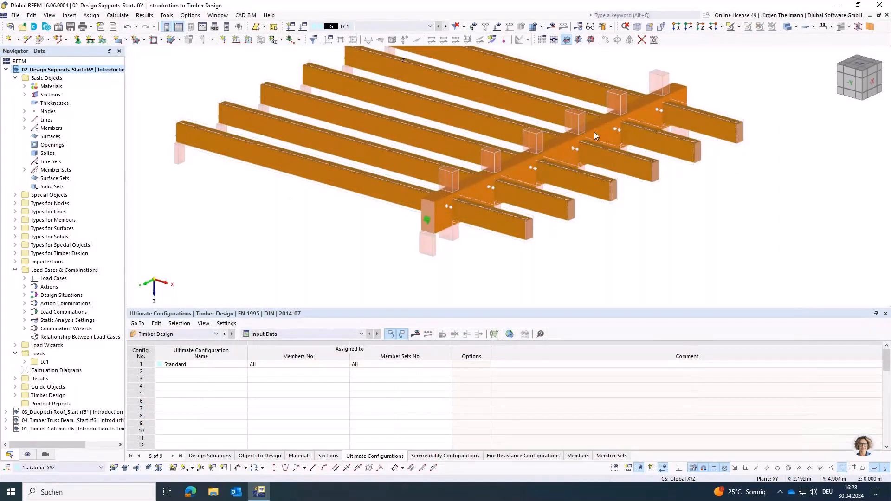
Step: Calculate the timber design and examine the cross beam's check details for compression perpendicular to grain at its end support
click(607, 26)
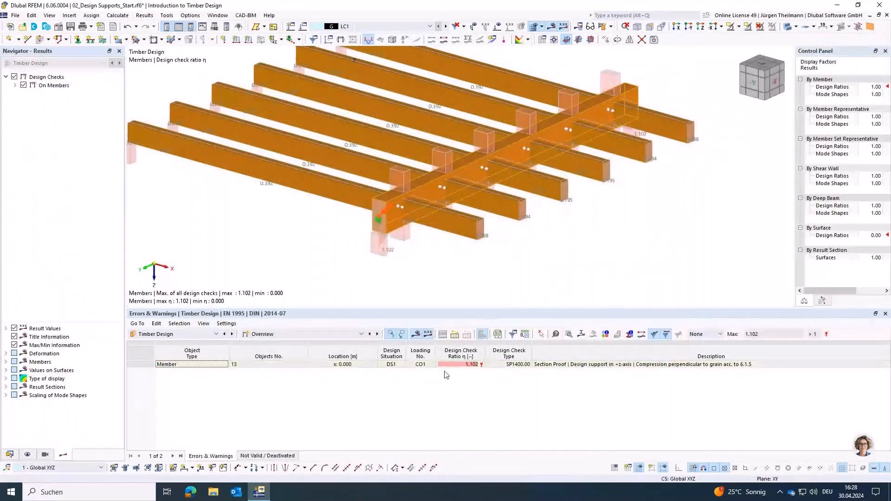
click(574, 367)
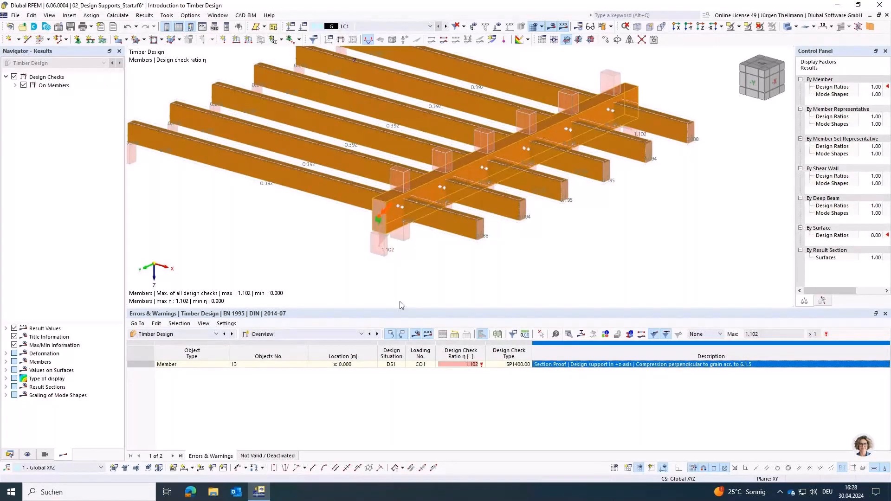
scroll(387, 190, up, 3)
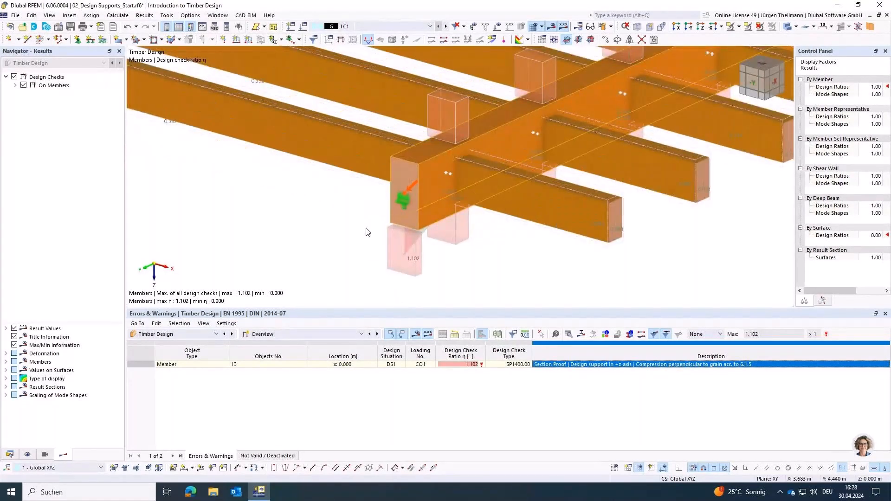
double_click(581, 365)
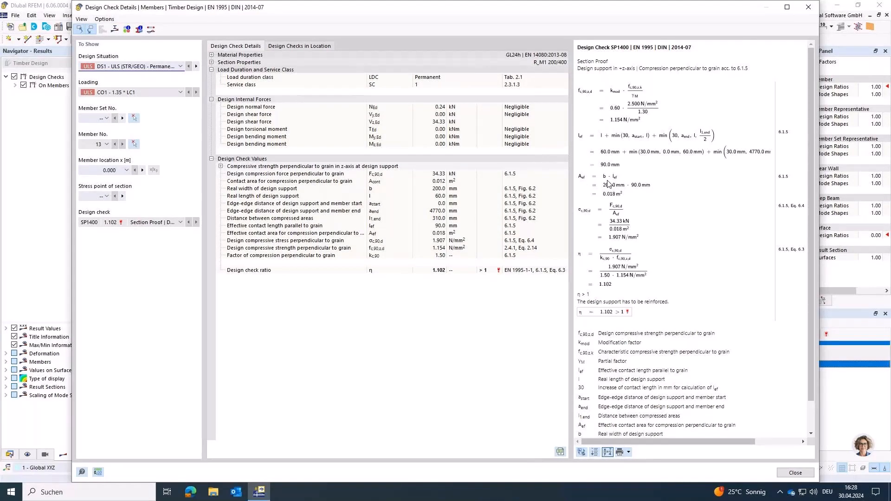
click(796, 472)
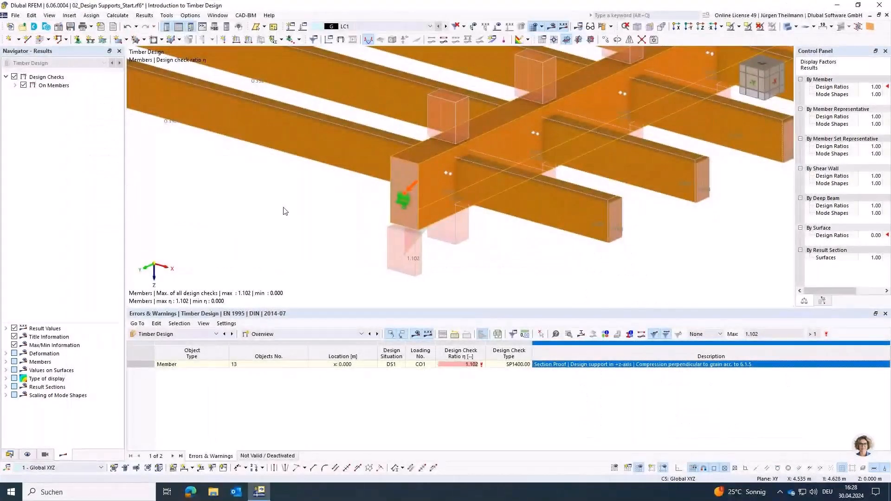
Step: Set the length of the cross beam's end design support to 80 mm, accept deleting the old results, and recalculate the timber design
double_click(398, 263)
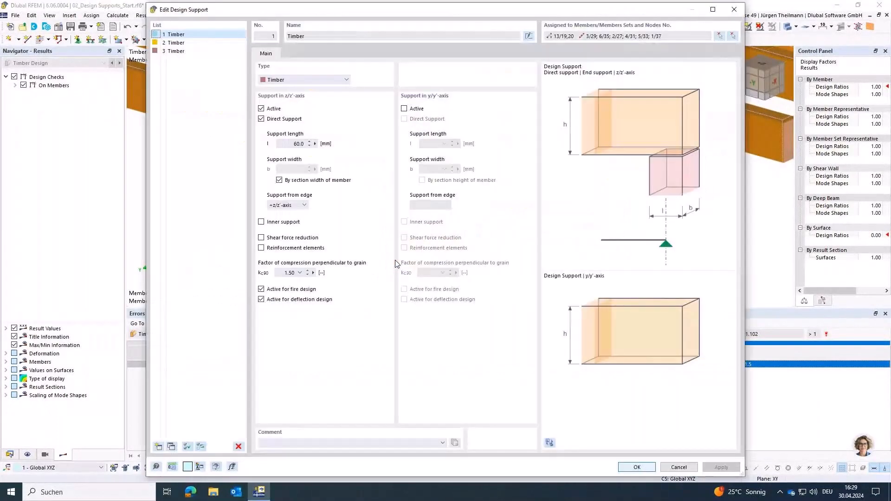
double_click(291, 143)
text(80)
key(Tab)
click(638, 468)
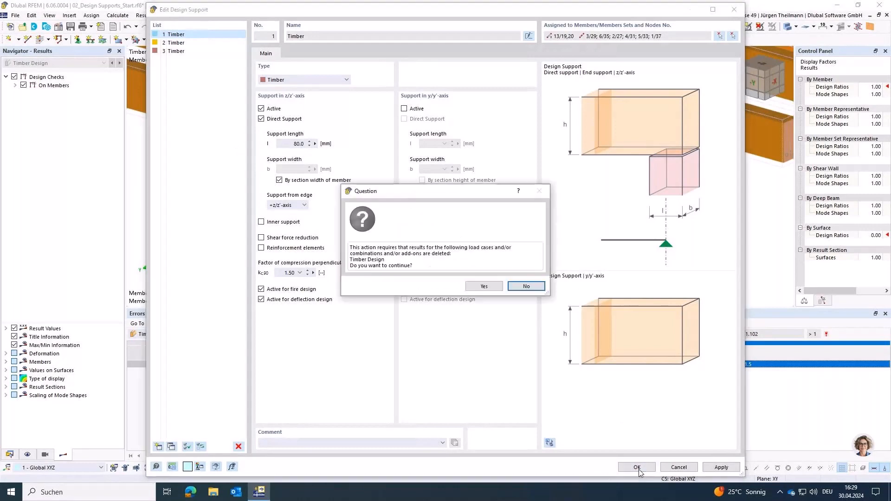
click(485, 287)
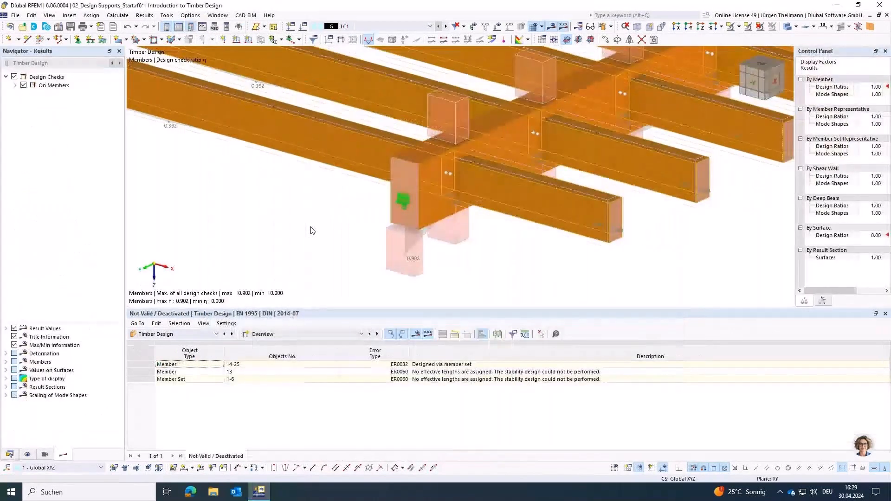
Step: Show the design ratios on members and locate the cross beam's +z-axis design support check for compression perpendicular to grain
click(379, 334)
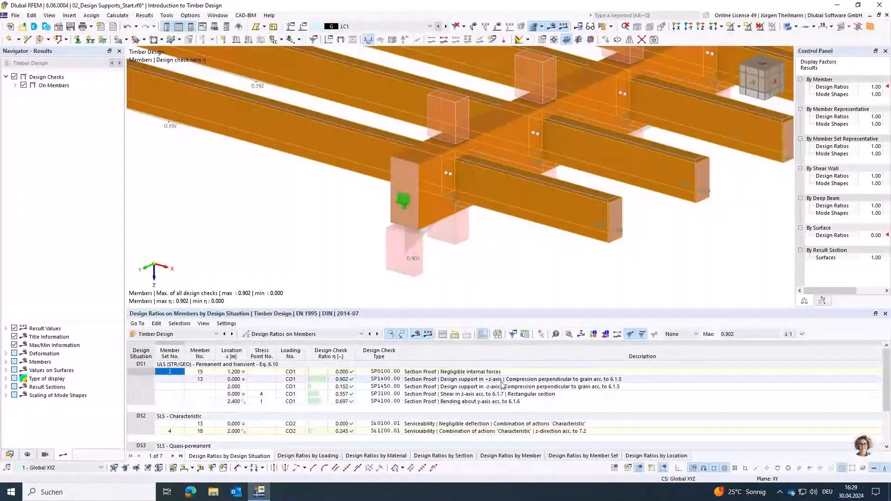
click(552, 381)
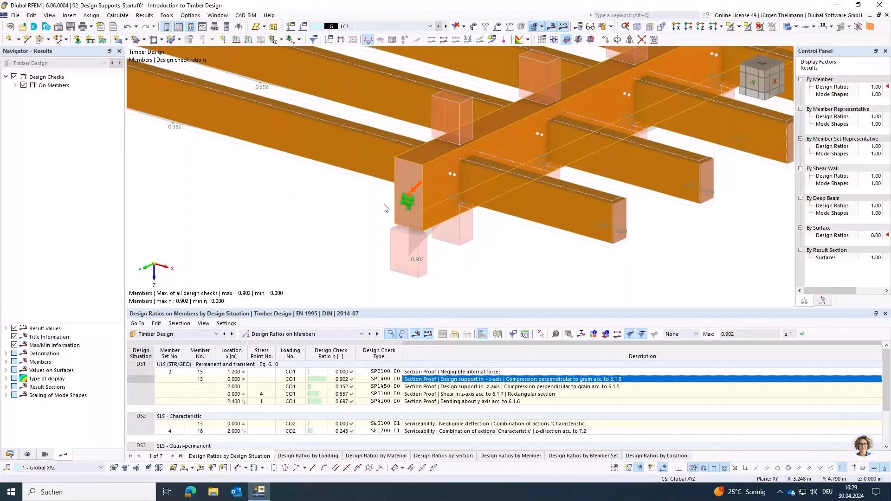
scroll(417, 199, down, 3)
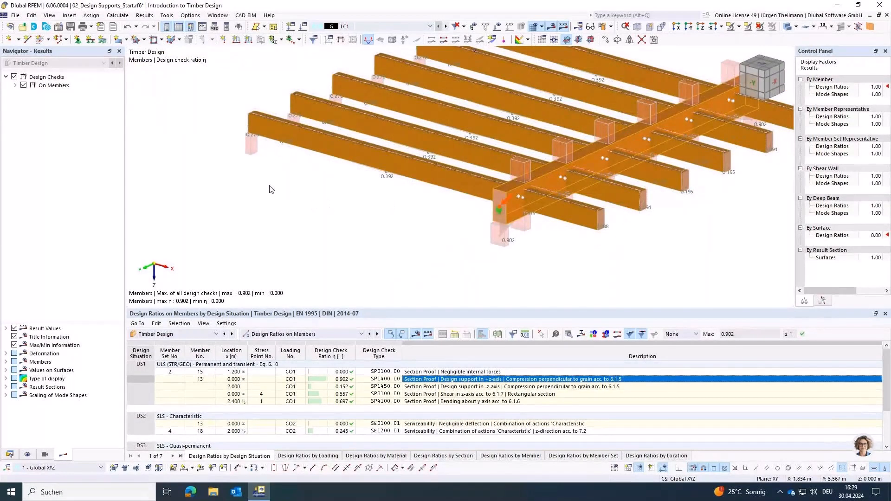
Step: Create a new local section reduction of type Start Notch for the continuous member set 24,25
middle_drag(271, 190, 268, 227)
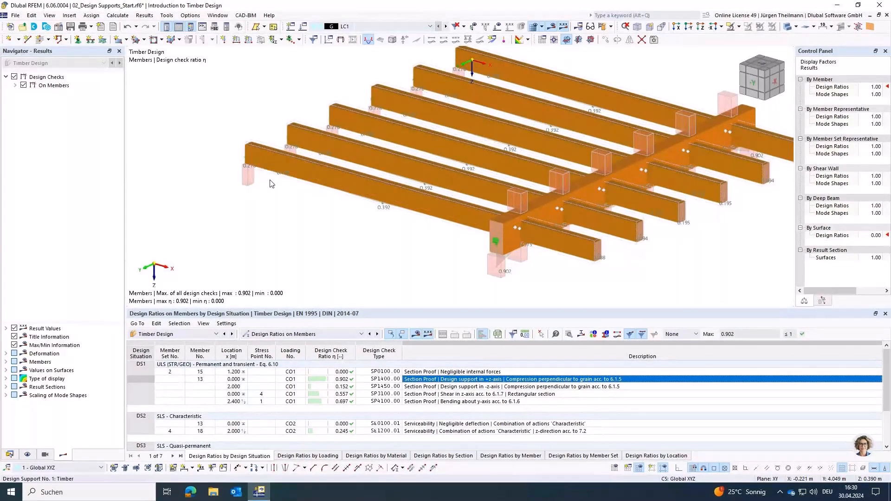
double_click(347, 182)
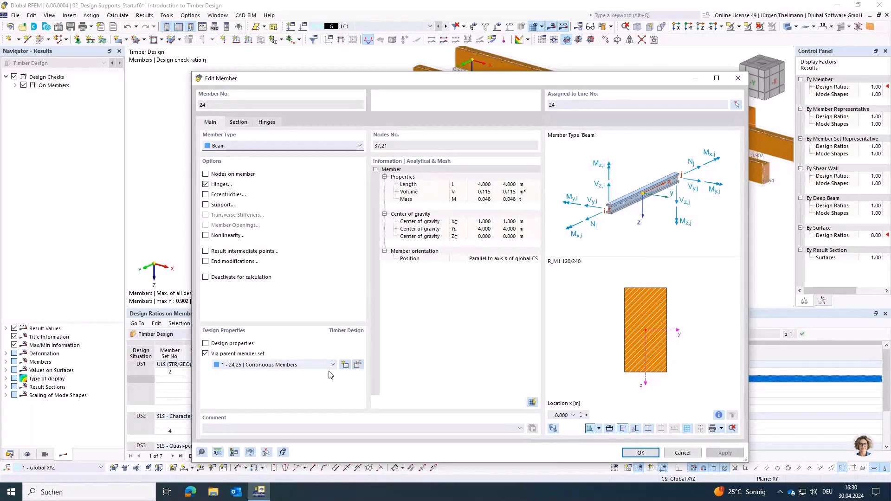
click(358, 366)
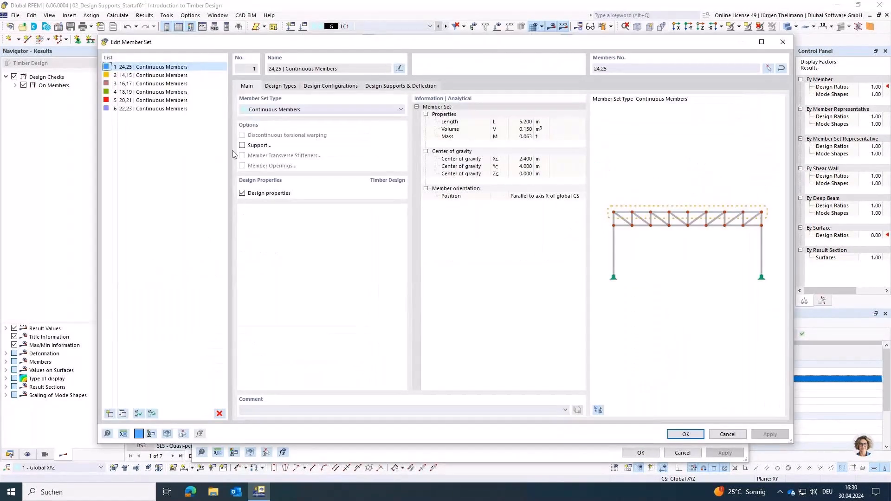
click(280, 86)
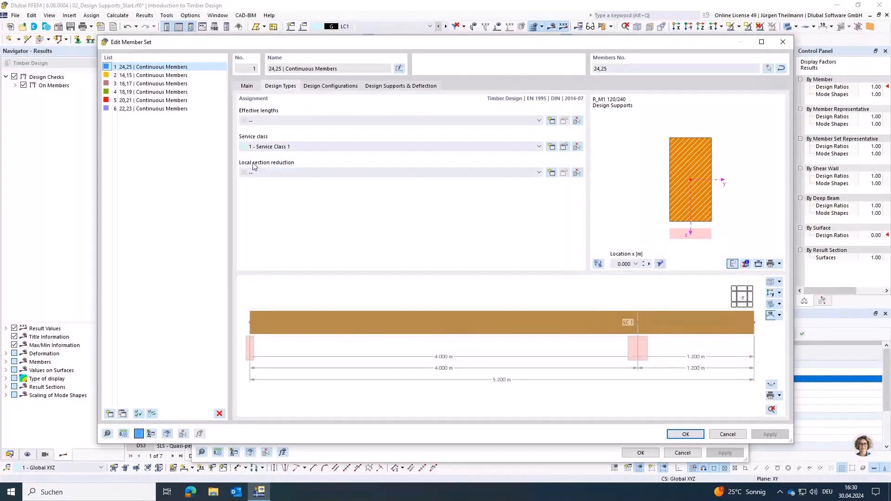
click(552, 173)
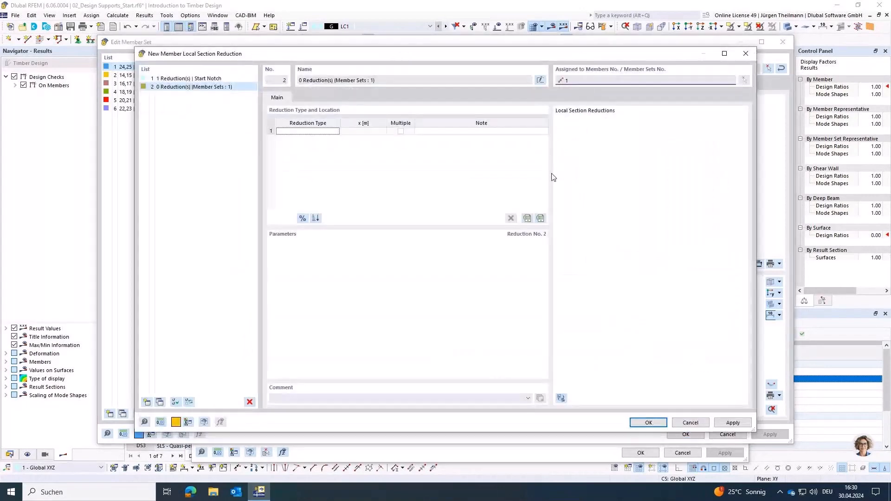
click(329, 132)
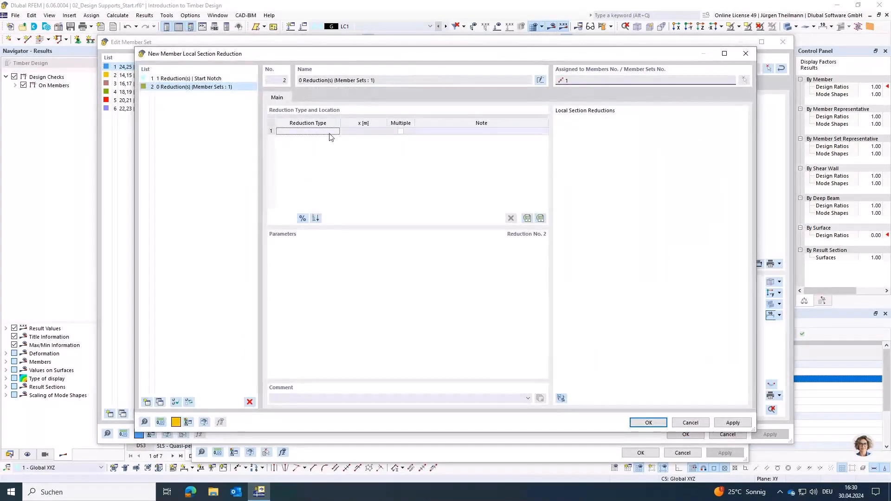
click(336, 132)
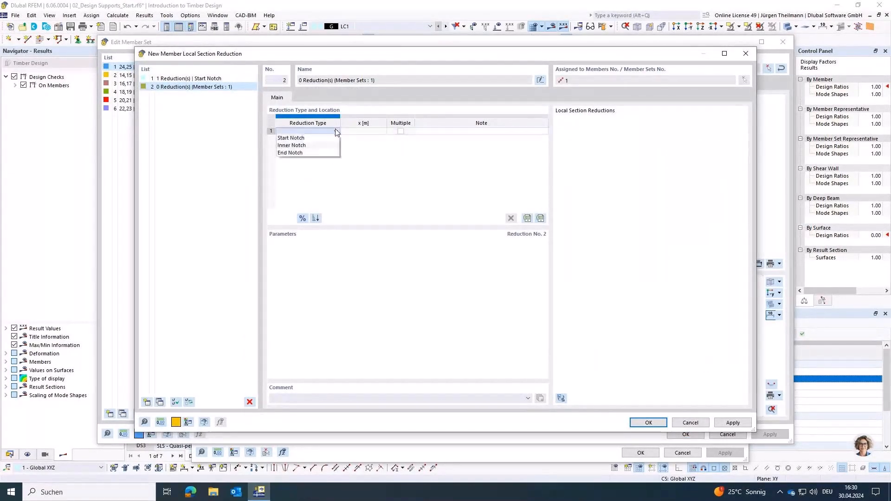
click(311, 140)
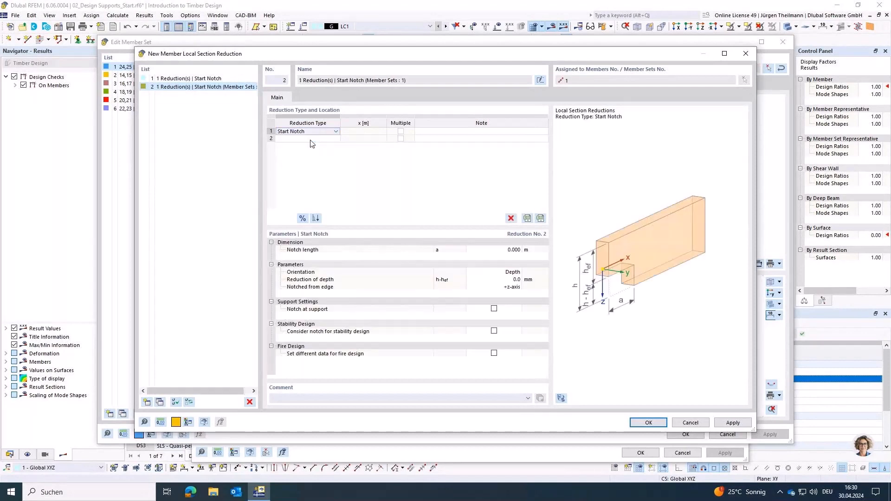
Step: Try the Inner Notch and End Notch reduction types, and return the reduction to Start Notch
click(313, 132)
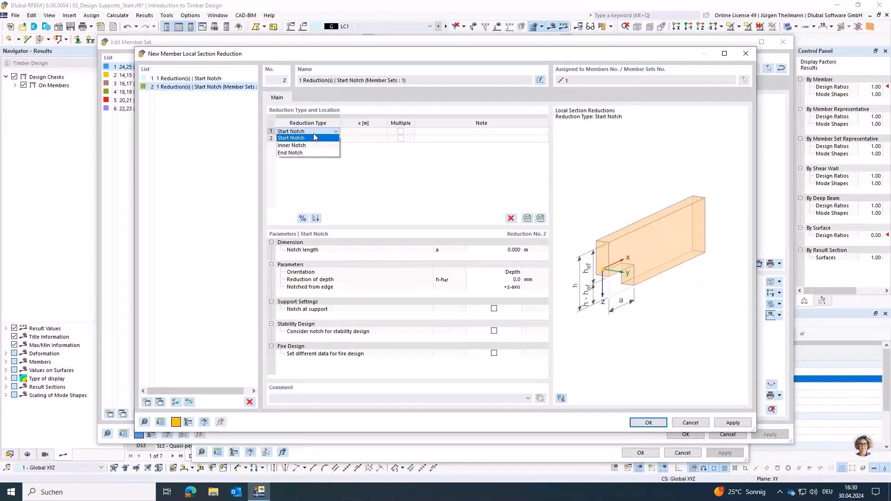
click(315, 148)
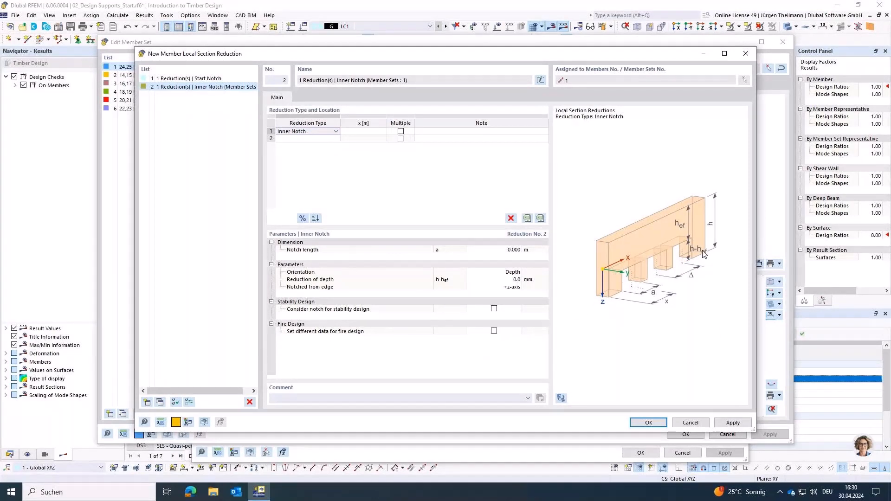
click(317, 132)
click(317, 152)
click(319, 132)
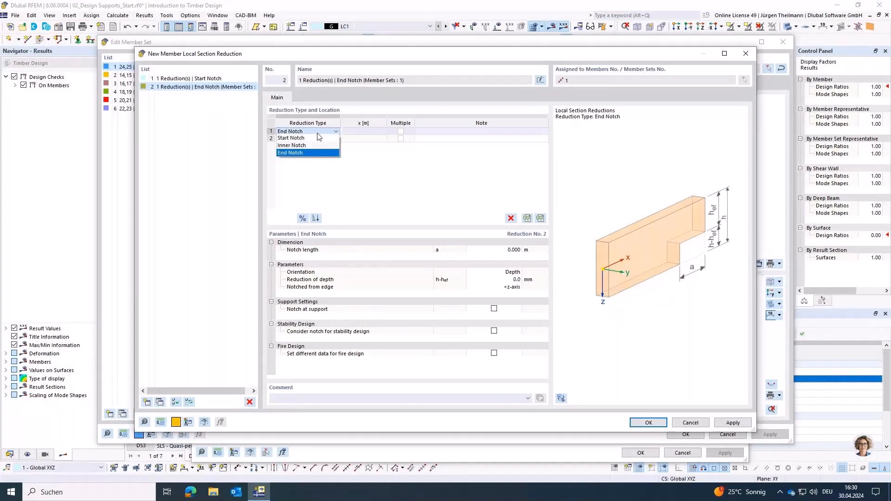
click(320, 138)
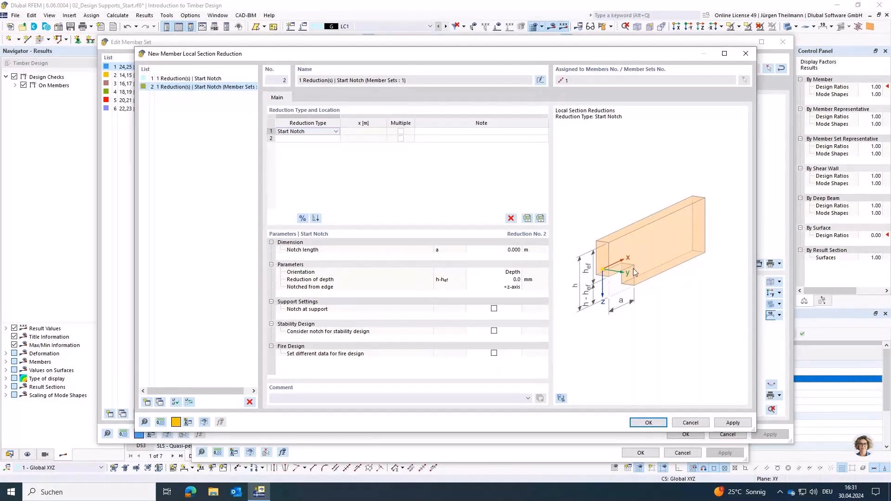
Step: Set the start notch's length to 0.04 m and its reduction of depth to 100 mm
click(496, 249)
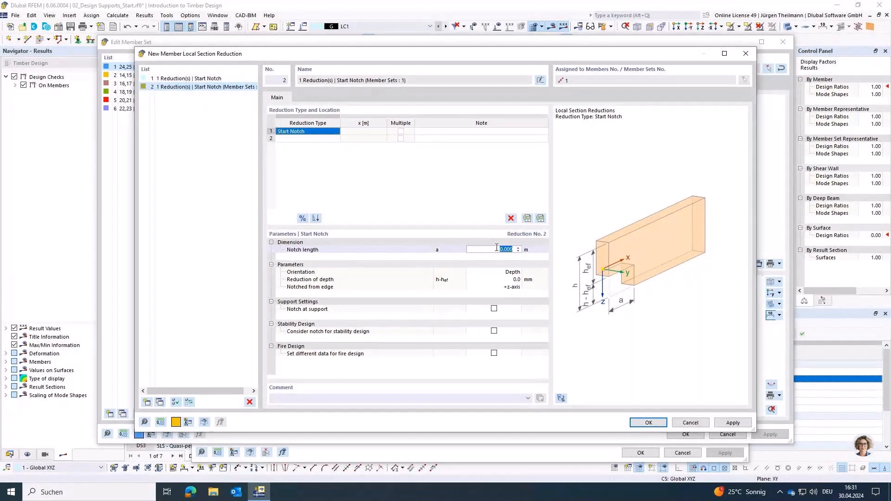
text(0.04)
key(Tab)
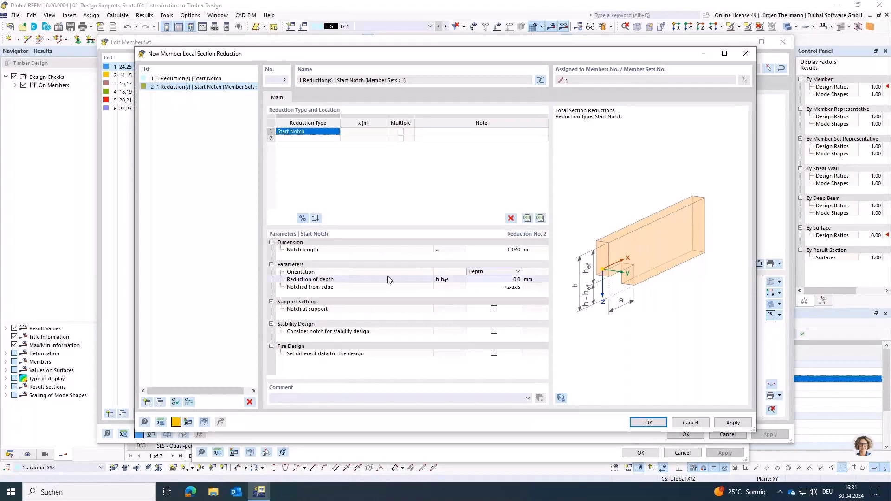
click(449, 280)
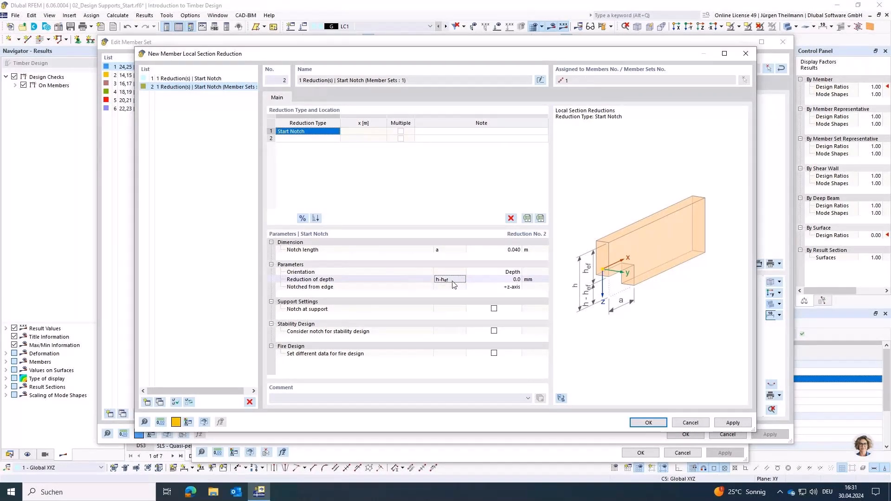
key(Tab)
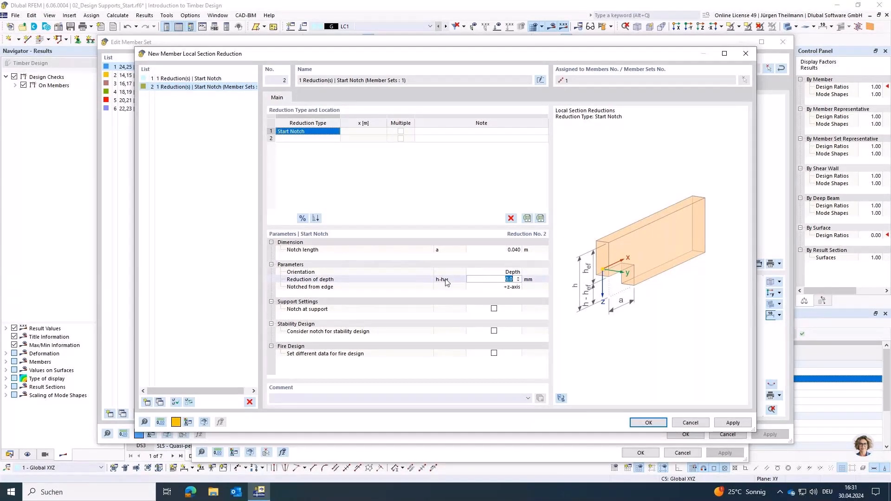
text(100)
key(Tab)
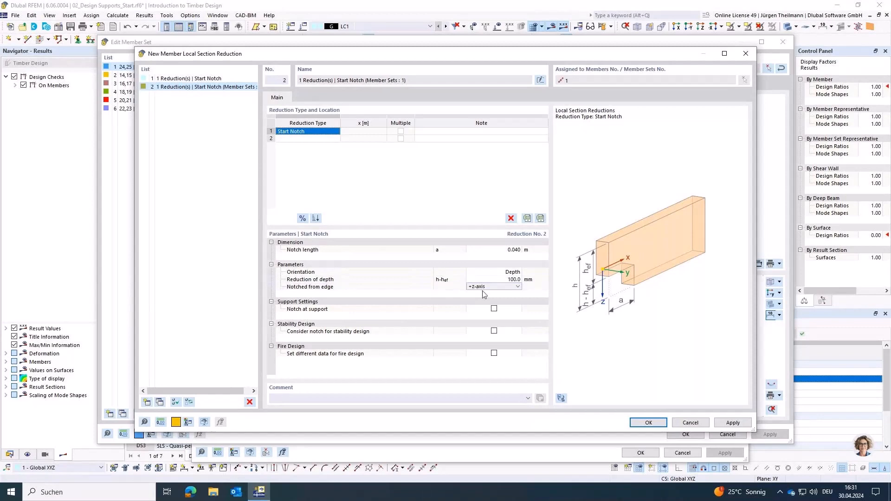
Step: Try notching from the -z-axis edge, and restore the +z-axis edge
click(516, 287)
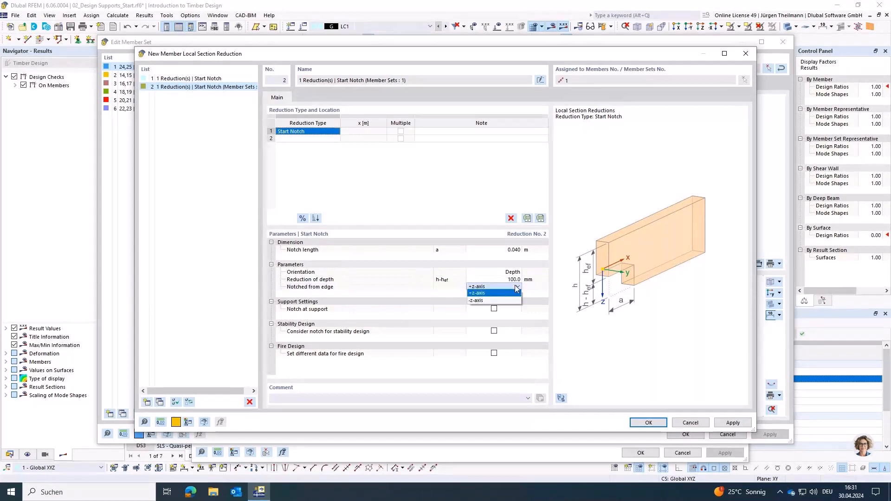
click(476, 301)
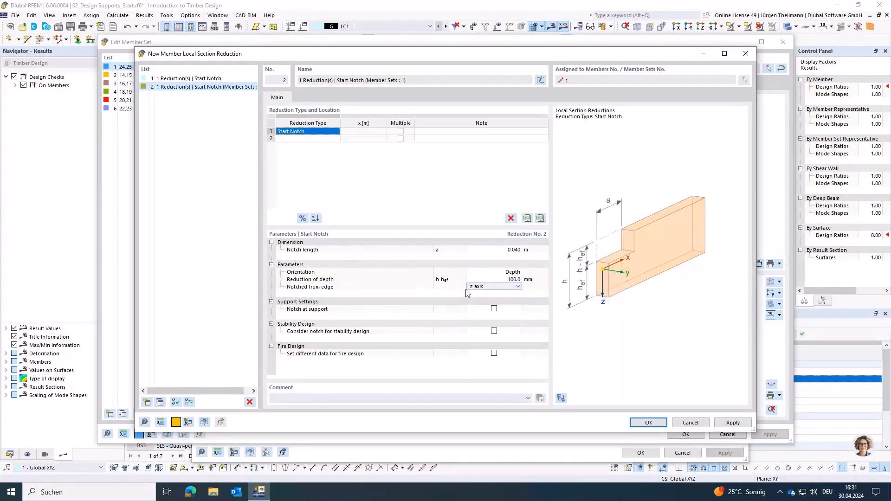
click(494, 287)
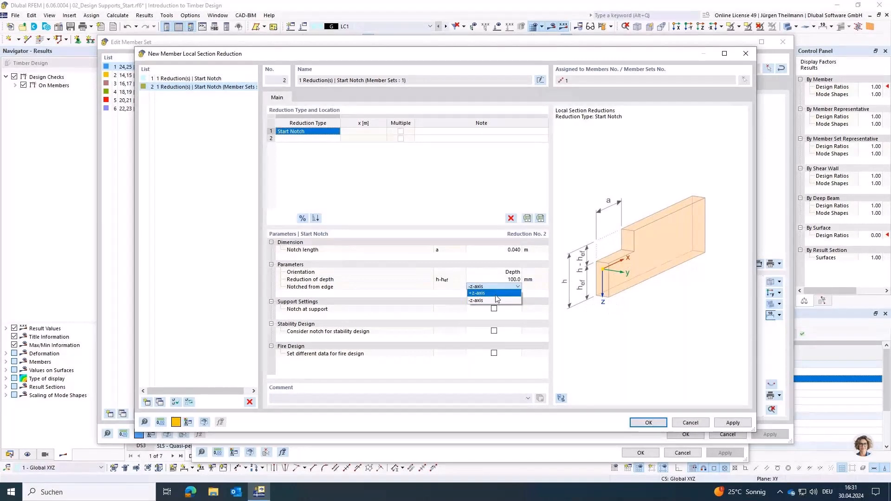
click(495, 294)
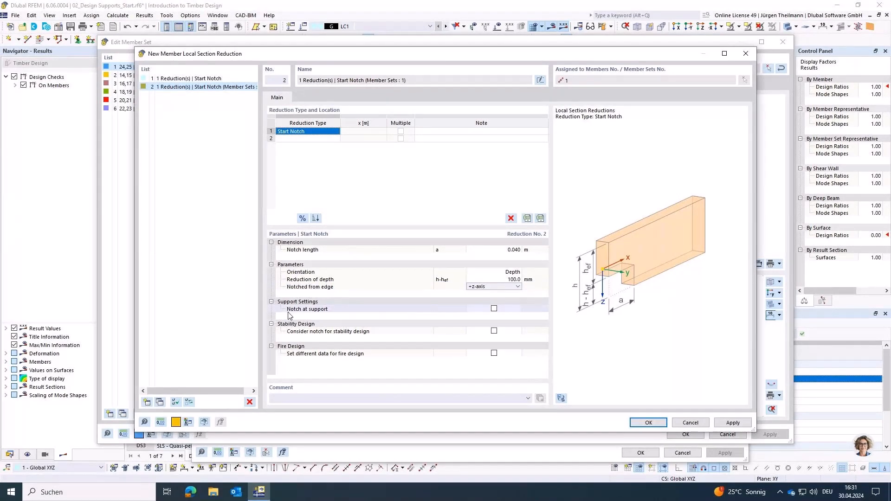
Step: Define the start notch as a notch at support, and apply the reduction, accepting deletion of the timber design results
click(494, 309)
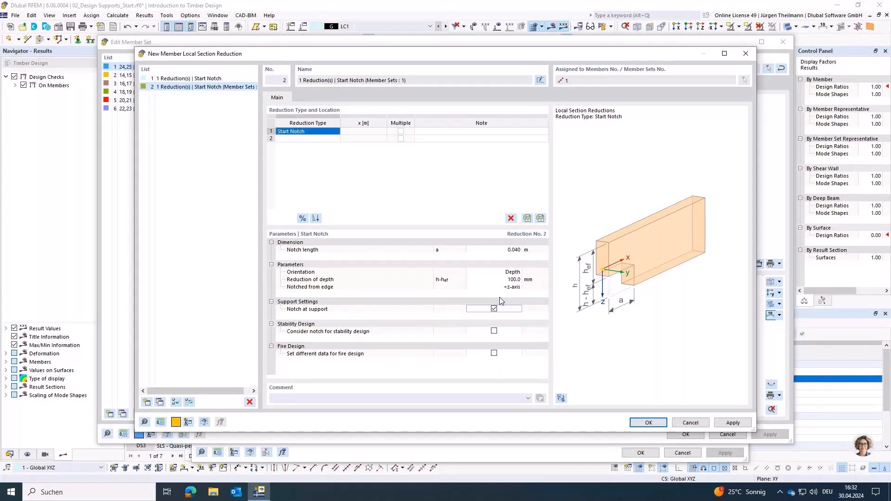
click(640, 422)
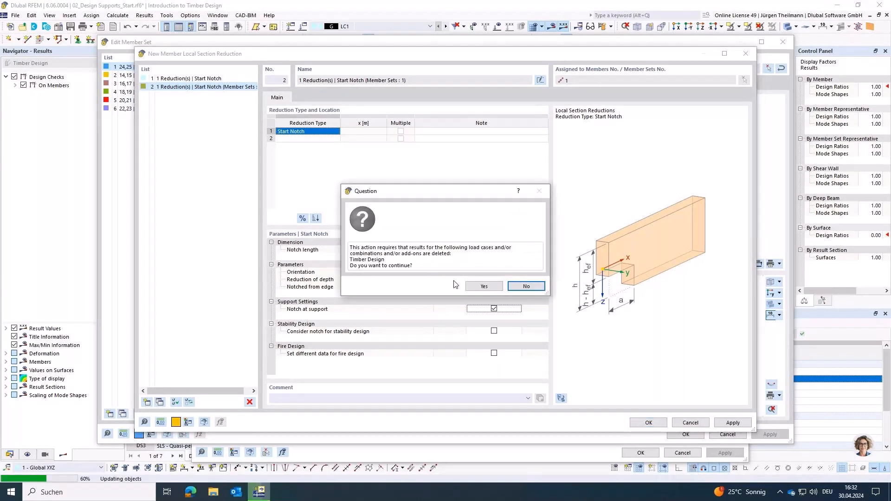
click(484, 286)
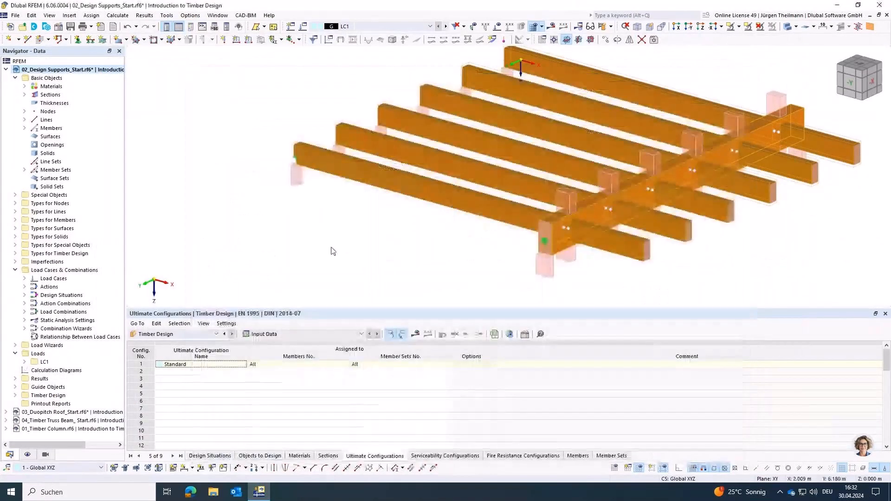
Step: Recalculate the timber design and examine member set 1's notch-at-support shear check and its design support error entry
scroll(319, 223, up, 6)
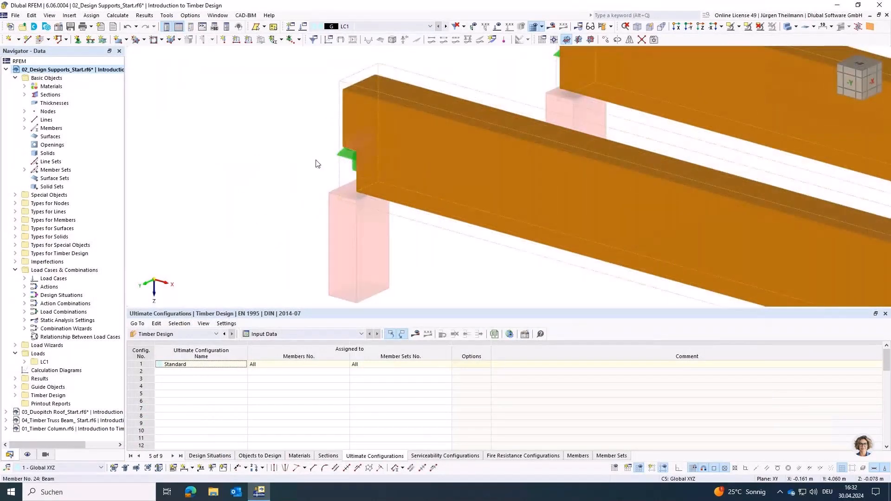
scroll(327, 188, down, 8)
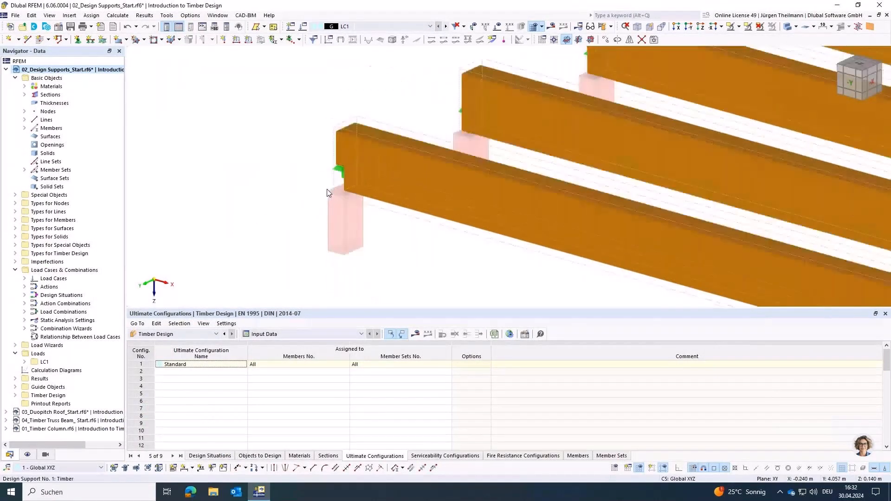
click(605, 29)
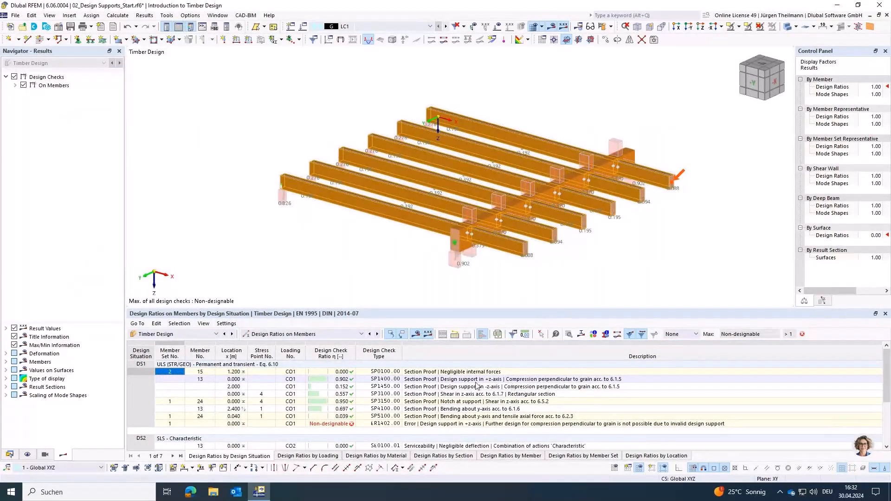
click(424, 403)
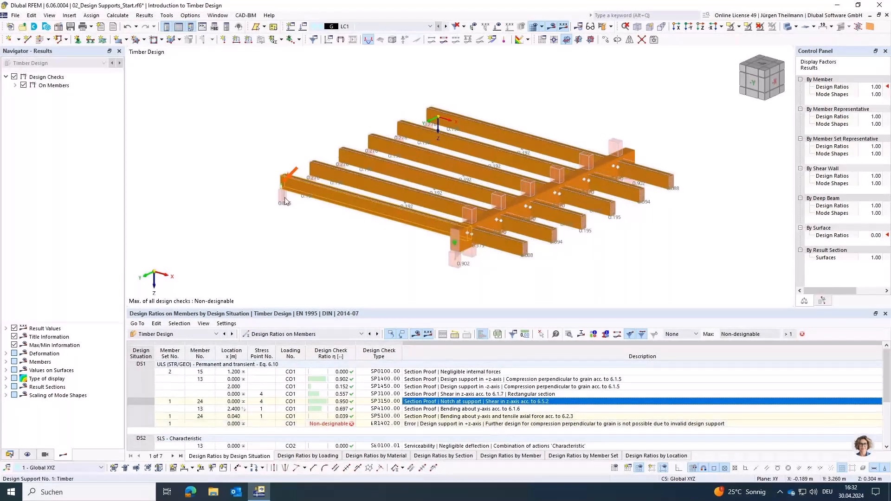
click(648, 426)
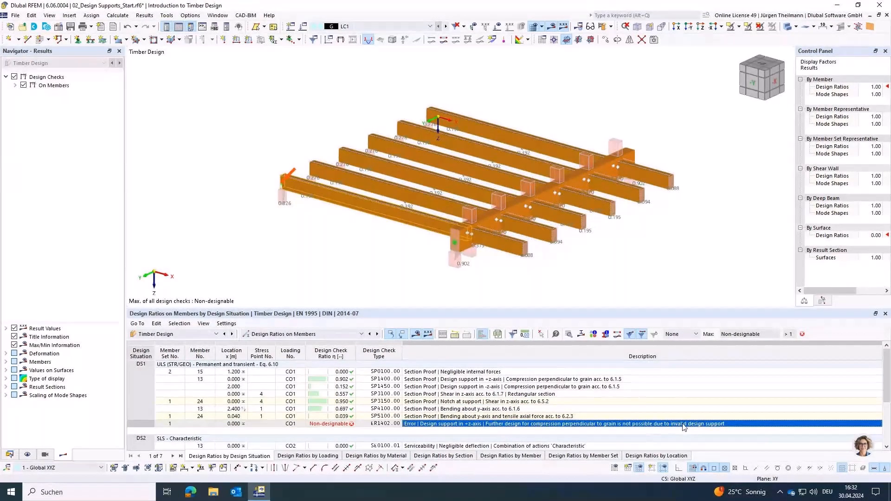
click(416, 403)
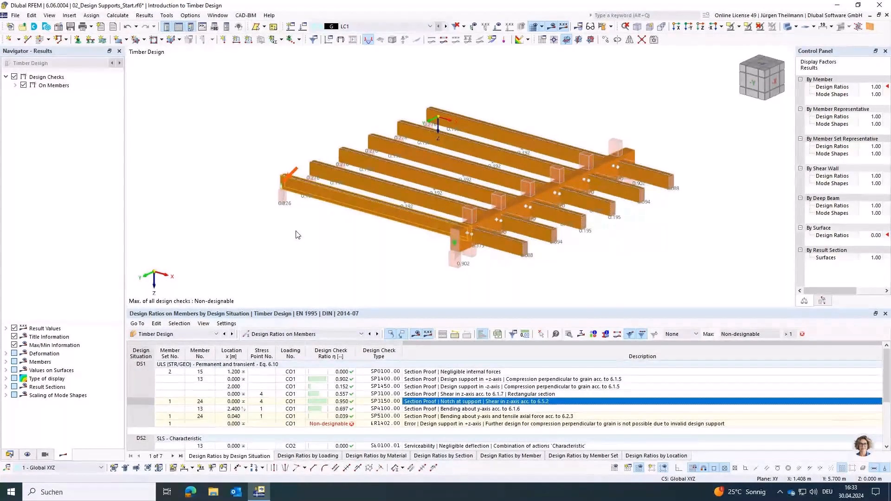
Step: Switch to the open model 03_Duopitch Roof_Start.rf6 in the project data
click(9, 454)
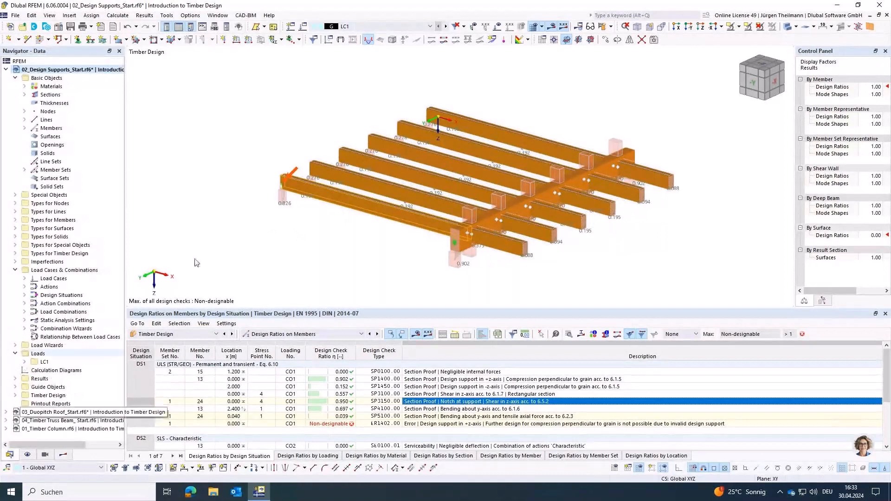
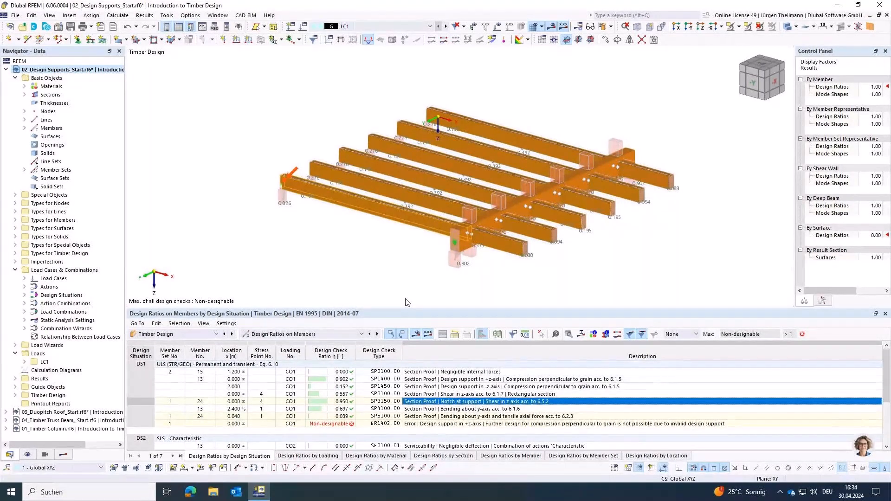
click(6, 70)
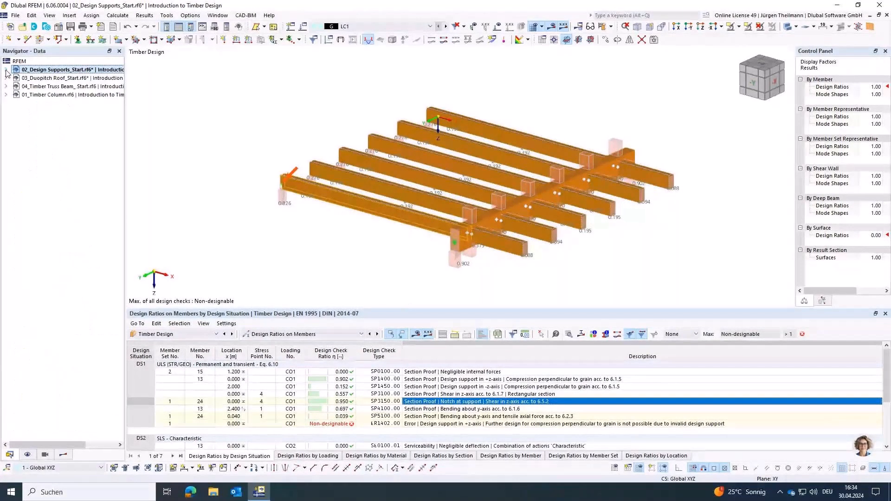
double_click(45, 80)
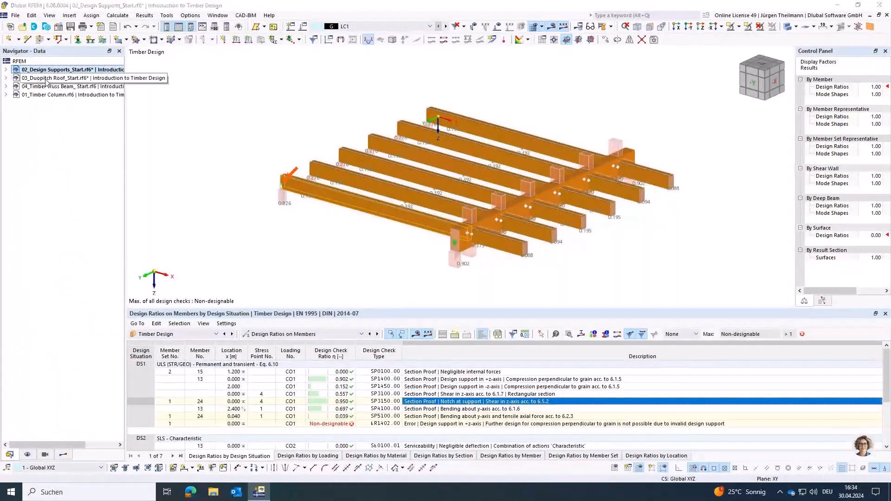
double_click(47, 79)
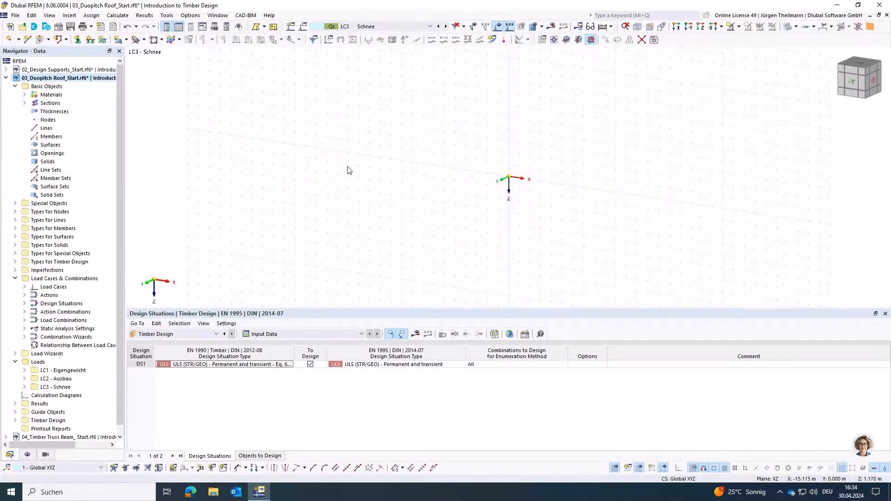
Step: Review the duopitch roof model's predefined material, sections, load cases and load combinations
click(25, 94)
click(25, 111)
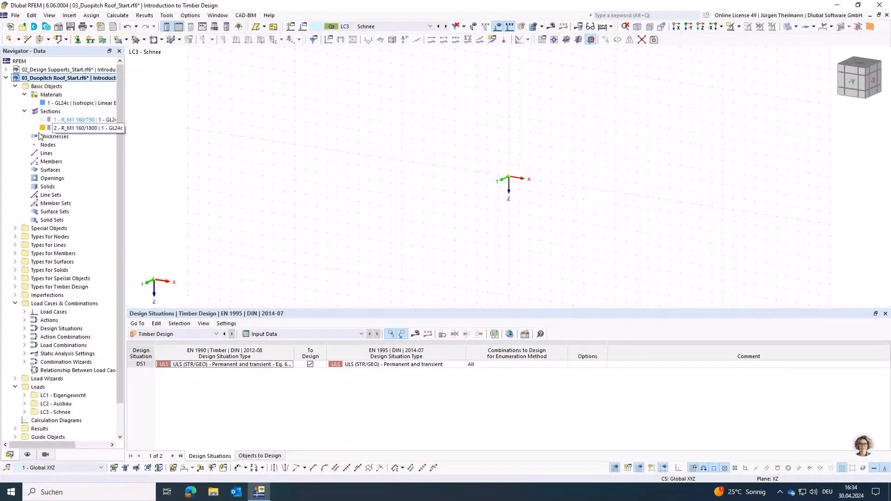
click(414, 26)
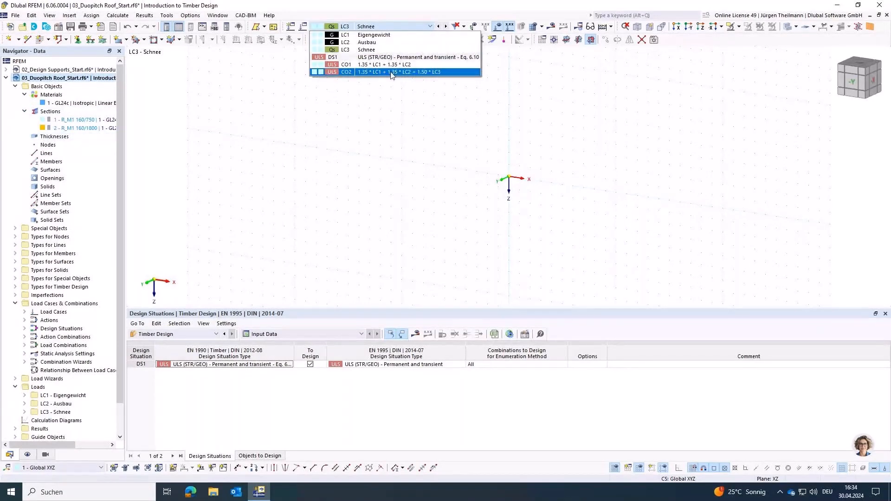
click(426, 26)
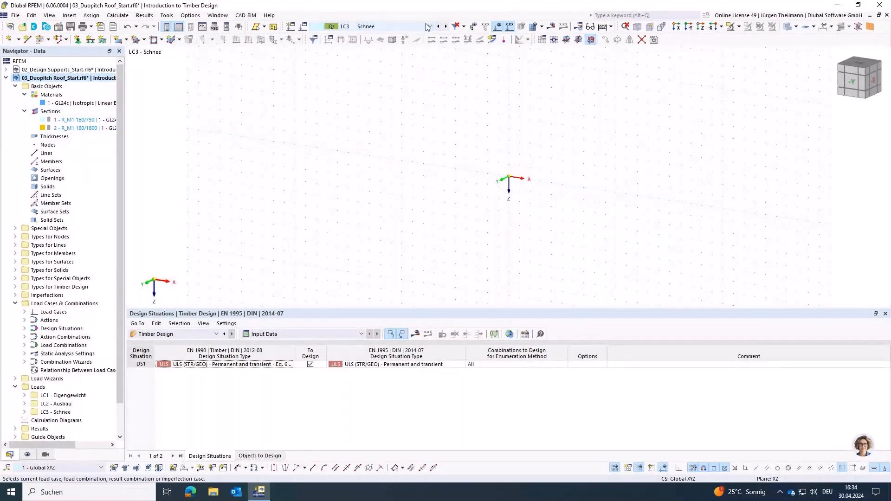
Step: Start a new single simple member of type Beam and open its section settings
middle_drag(434, 236, 329, 227)
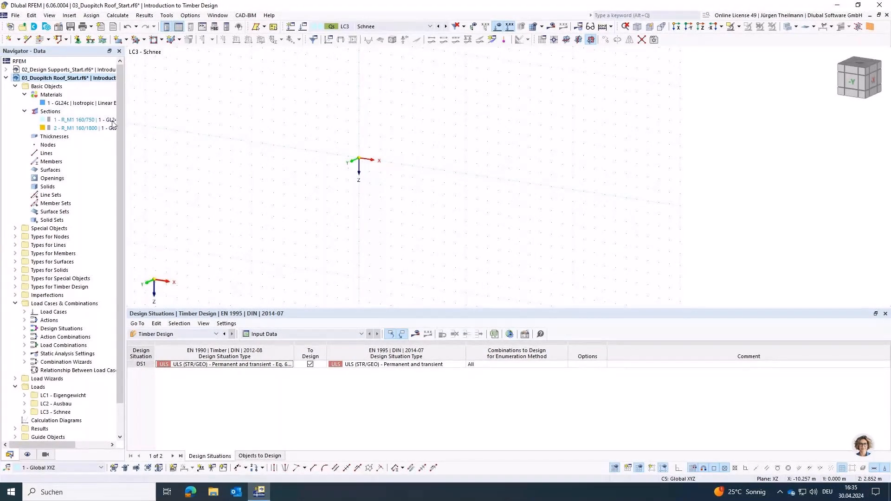
click(49, 40)
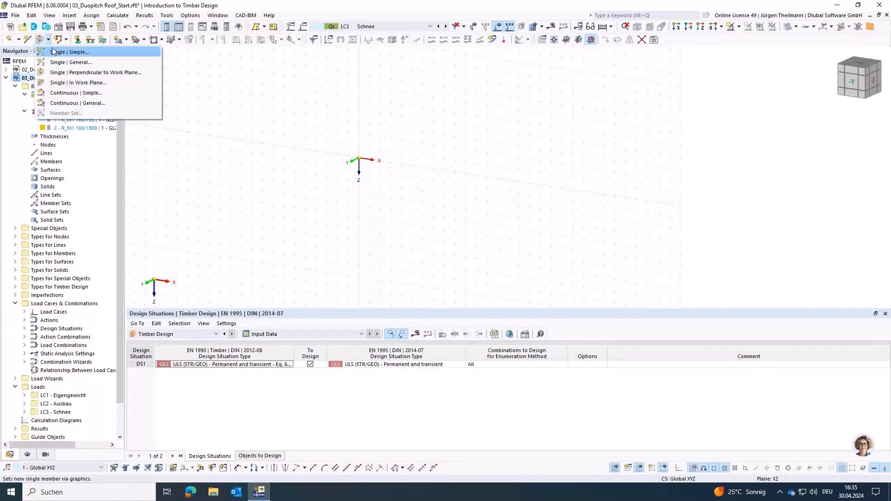
click(53, 57)
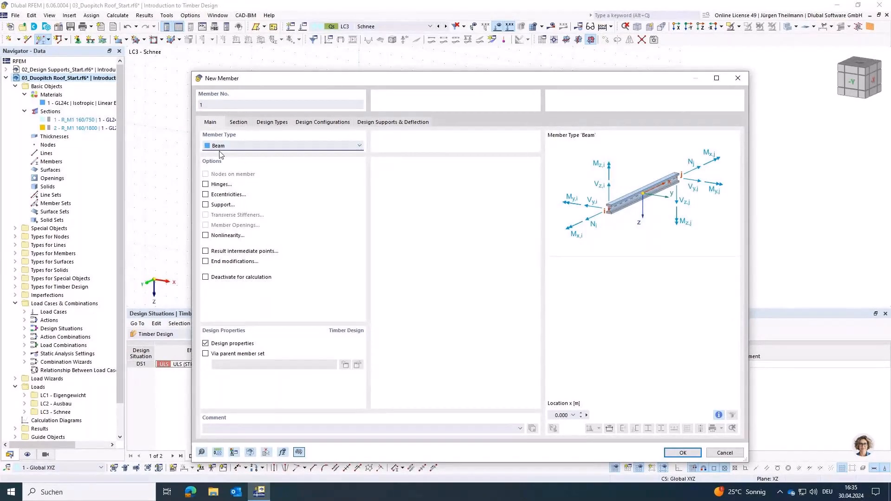
click(239, 122)
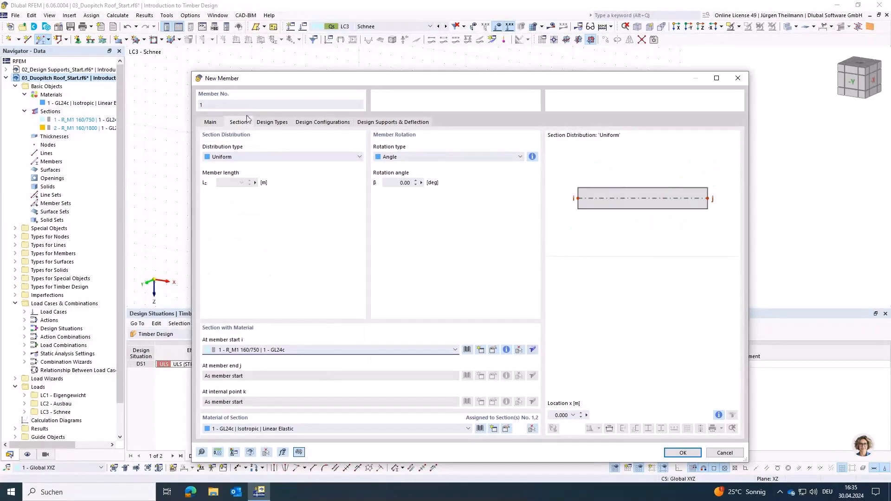
Step: Try the Linear and Tapered at start of member section distributions for the new member
click(220, 158)
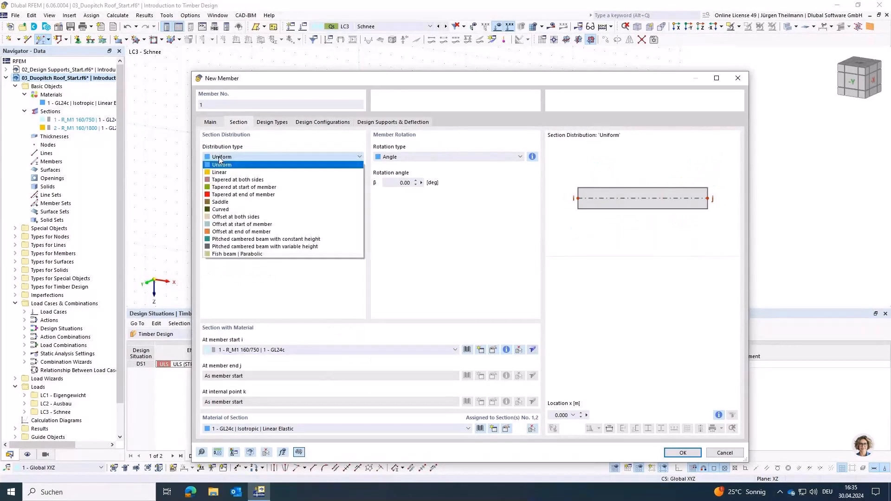
click(236, 173)
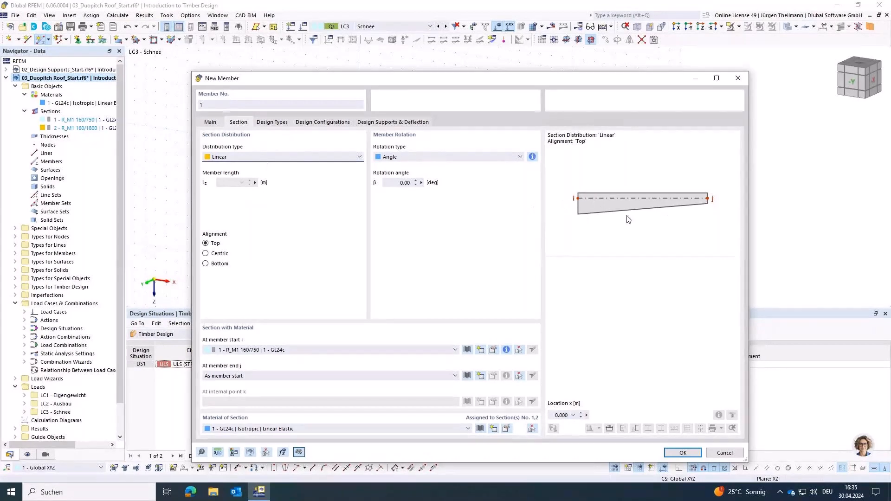
click(300, 158)
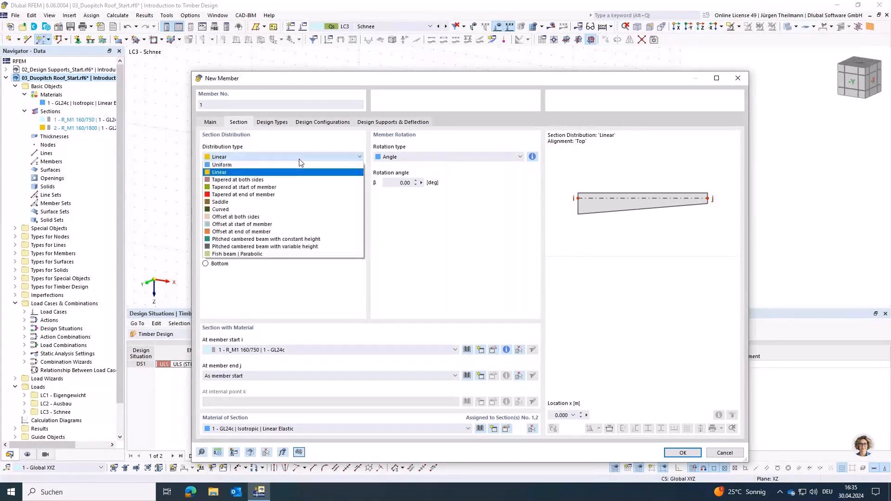
click(295, 187)
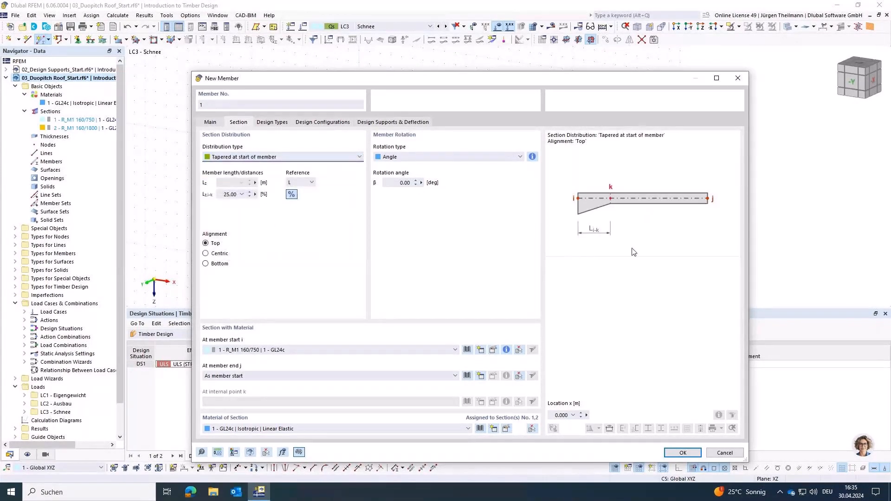
Step: Set the member's section distribution to Saddle with Bottom alignment, trying the Centric alignment on the way
click(325, 158)
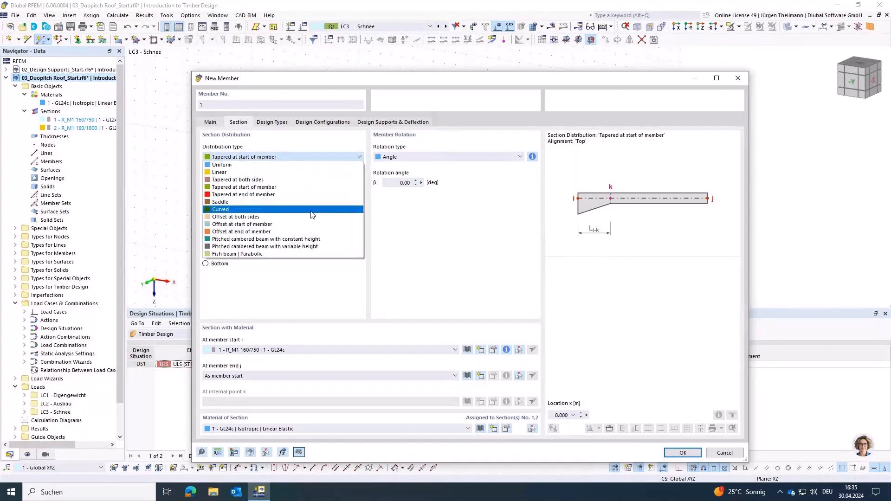
click(312, 206)
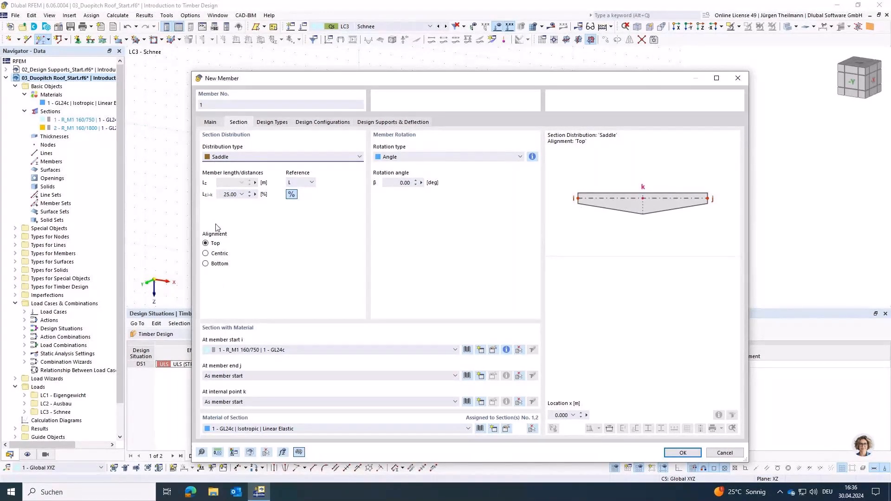
click(205, 253)
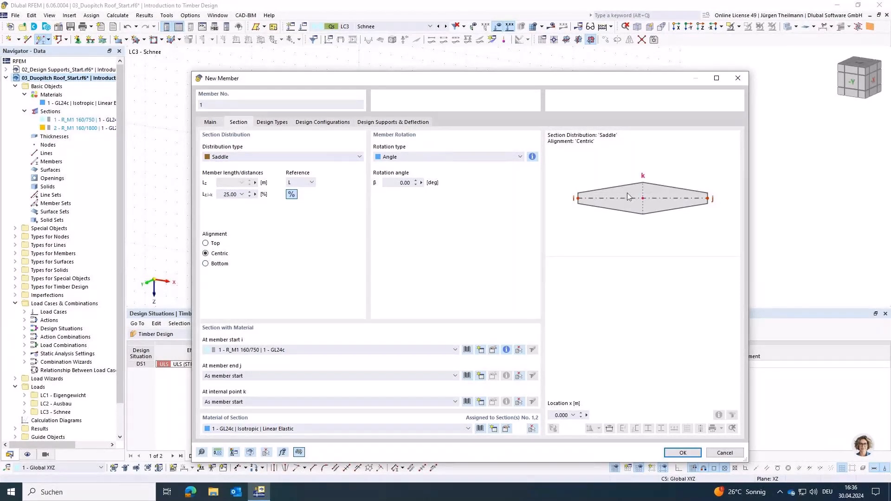
click(205, 264)
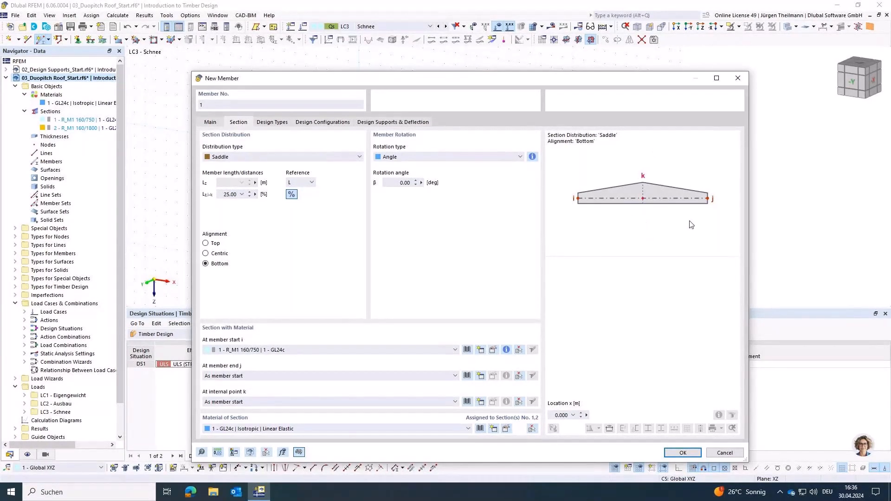
Step: Set the distance to internal point k to 50 %, assign section 2 - R_M1 160/1800 there, and accept the member definition
click(224, 195)
key(Delete)
text(0)
key(Tab)
click(242, 403)
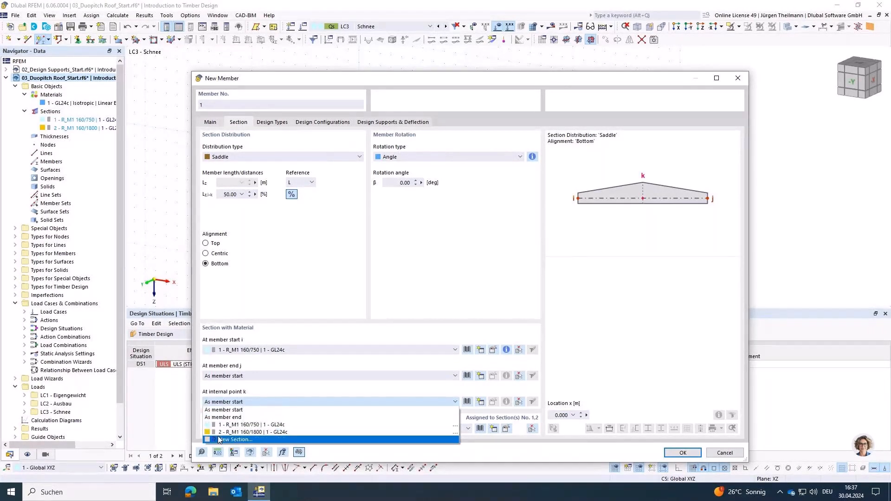
click(241, 432)
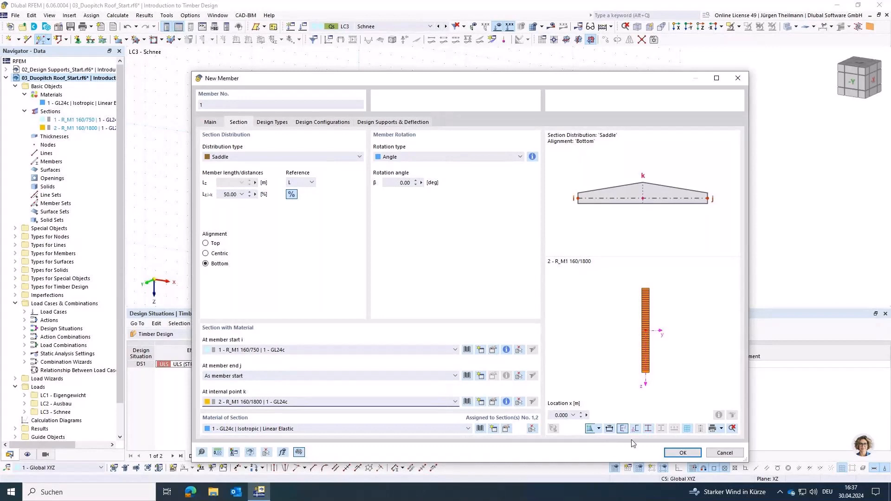
click(689, 456)
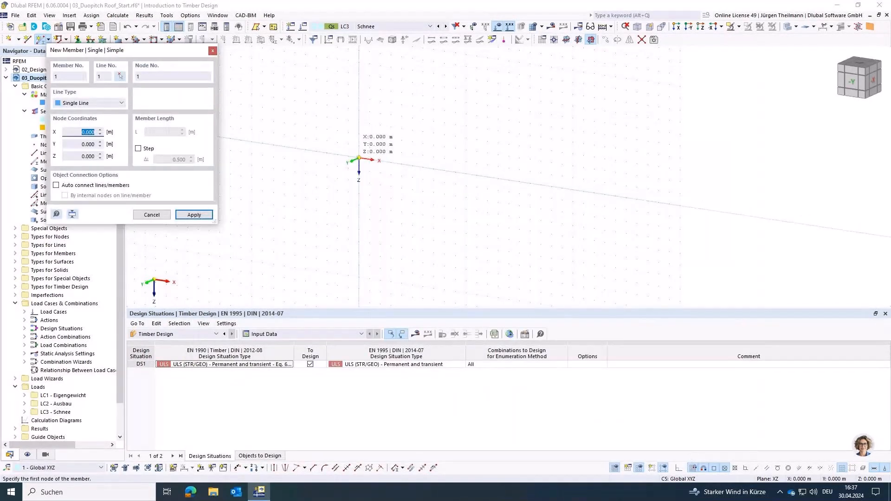
Step: Place the saddle beam along the X-axis from the origin to X = 24 m, and end the member command
click(359, 158)
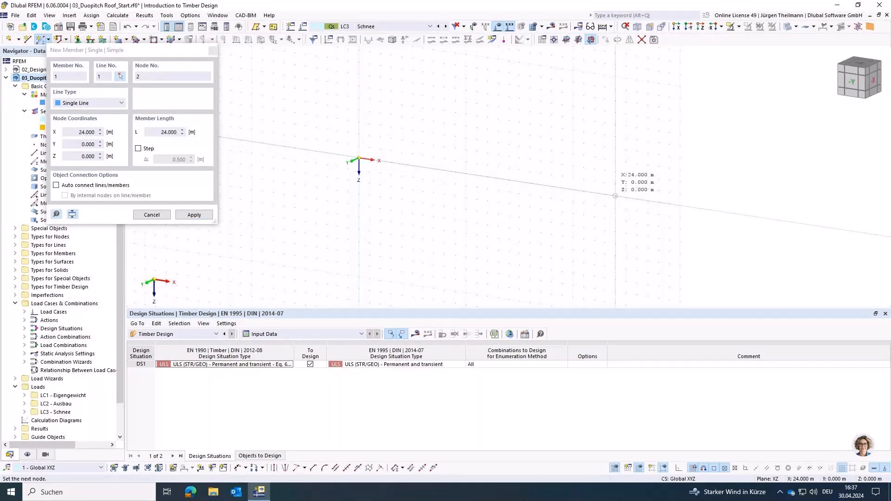
click(615, 196)
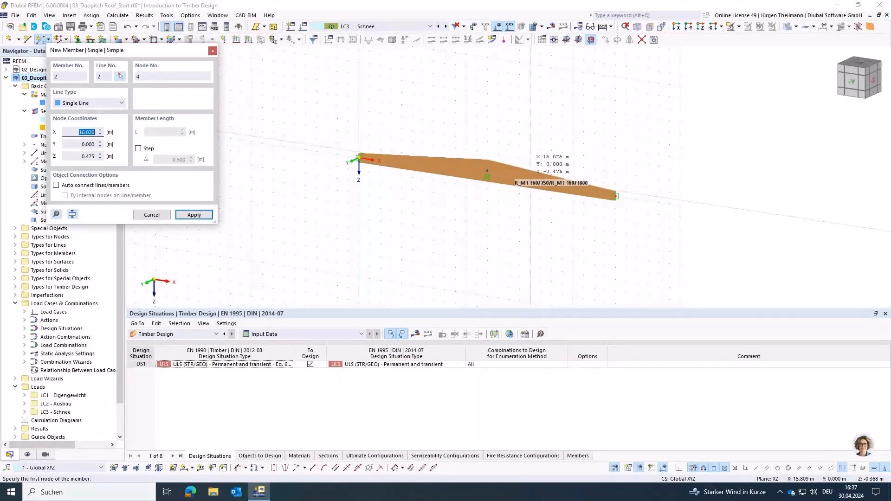
scroll(464, 176, up, 3)
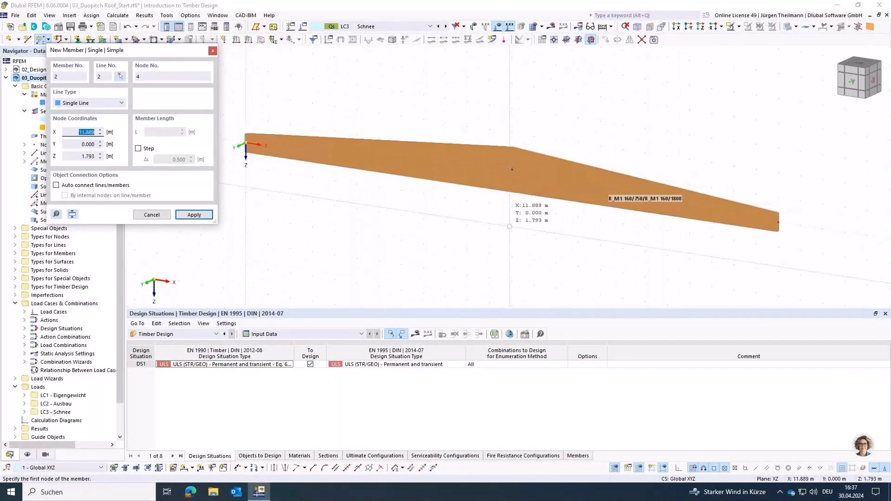
key(Escape)
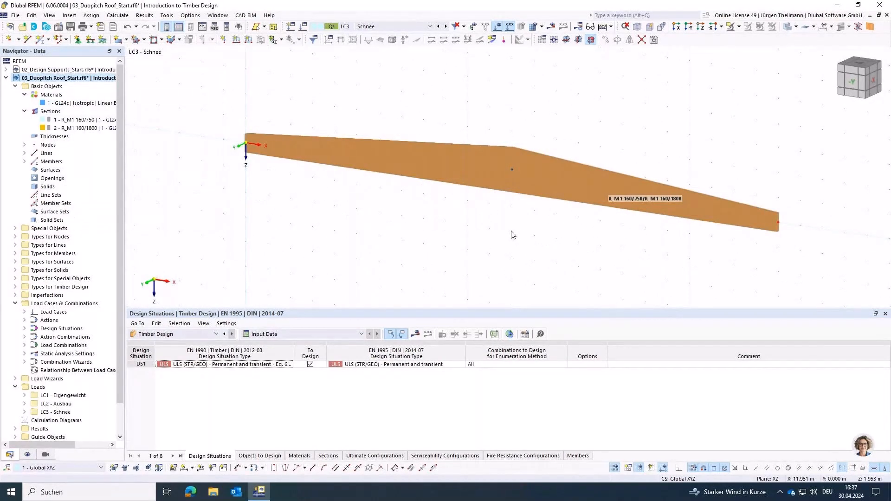
Step: Add five evenly spaced intermediate nodes to the saddle beam, created as 'On Member' nodes without dividing the member
right_click(453, 170)
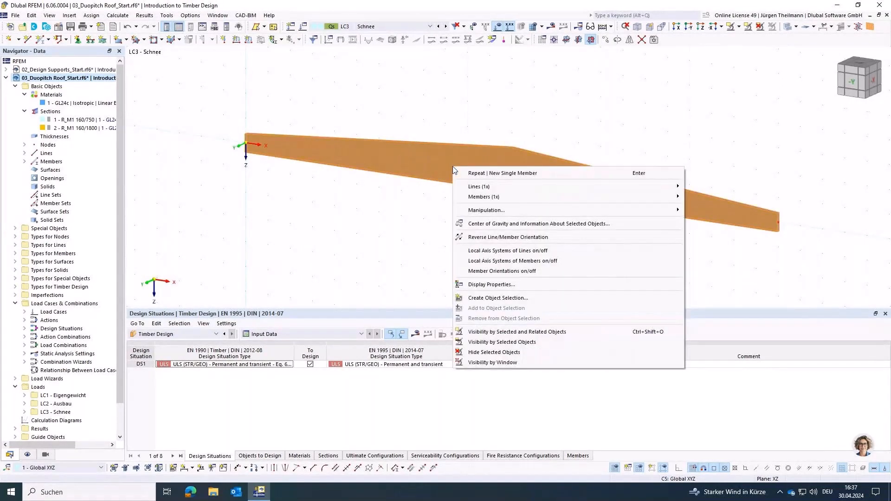
mouse_move(511, 197)
mouse_move(759, 274)
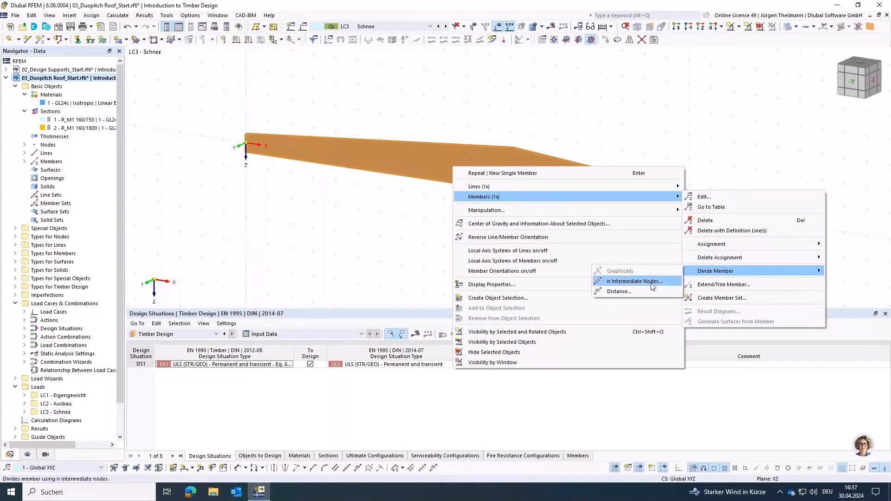
click(635, 282)
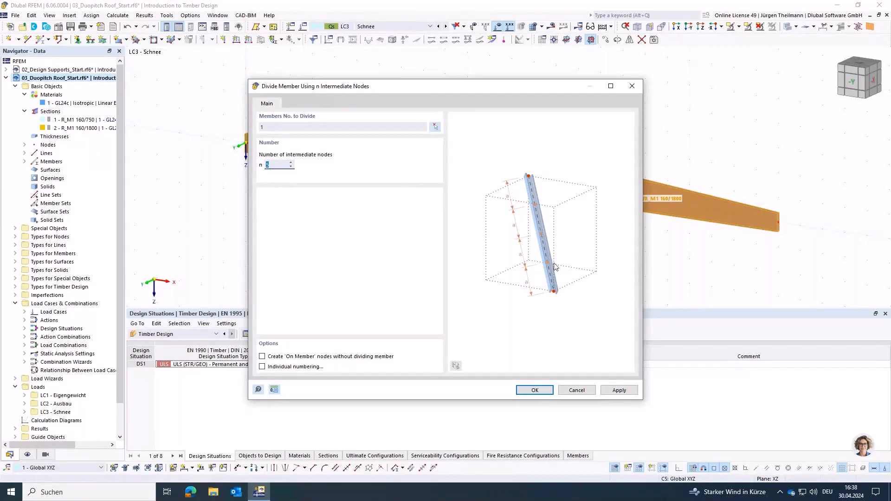
click(262, 357)
click(535, 390)
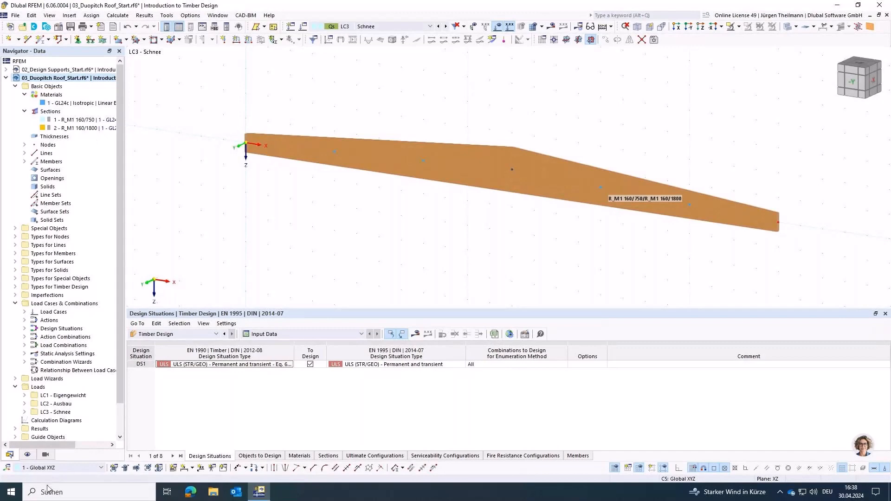
Step: Open the display settings for the model objects
click(27, 455)
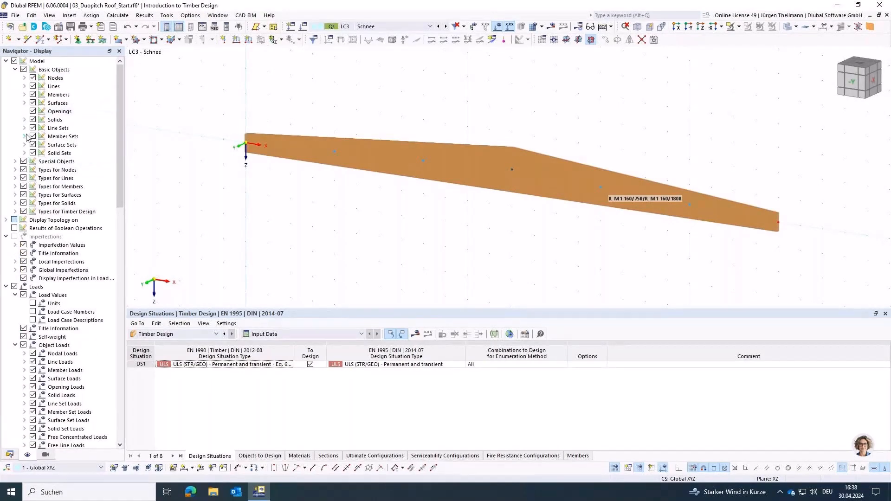
Step: Turn off the section name labels of the members in the model display settings
click(25, 94)
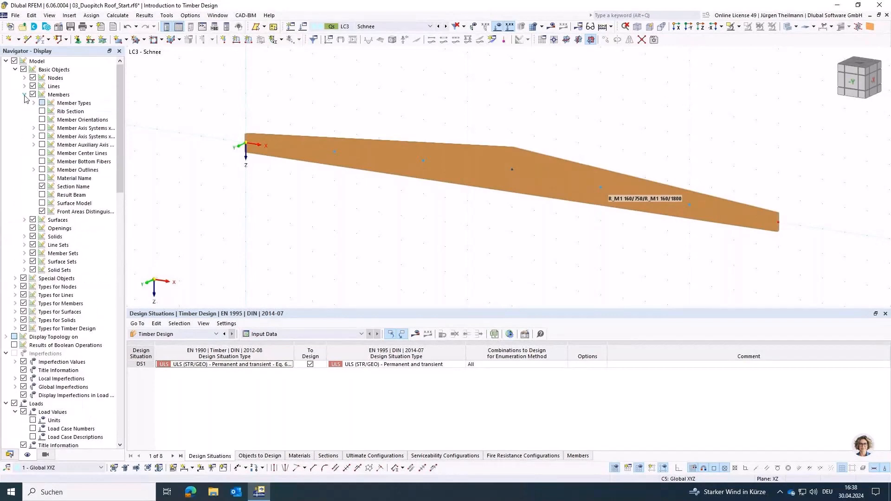
click(42, 186)
click(42, 186)
click(42, 187)
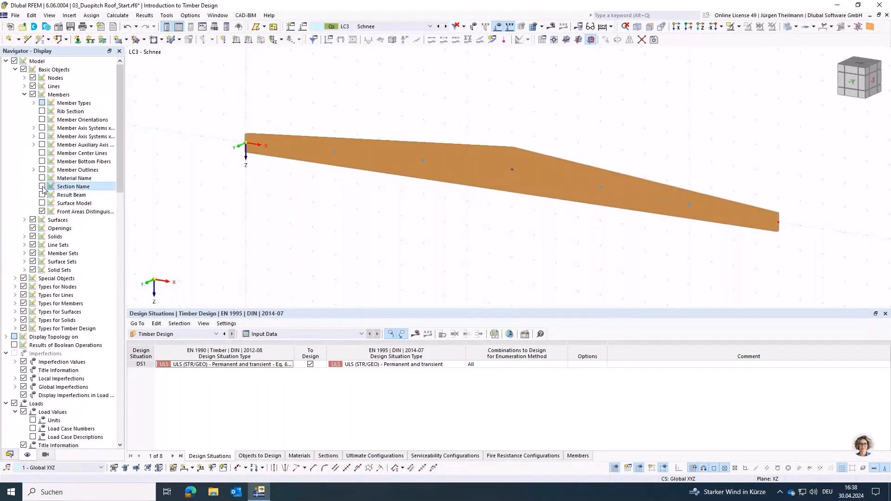
Step: Try out the members' material name and section name labels, and leave both switched off
click(42, 178)
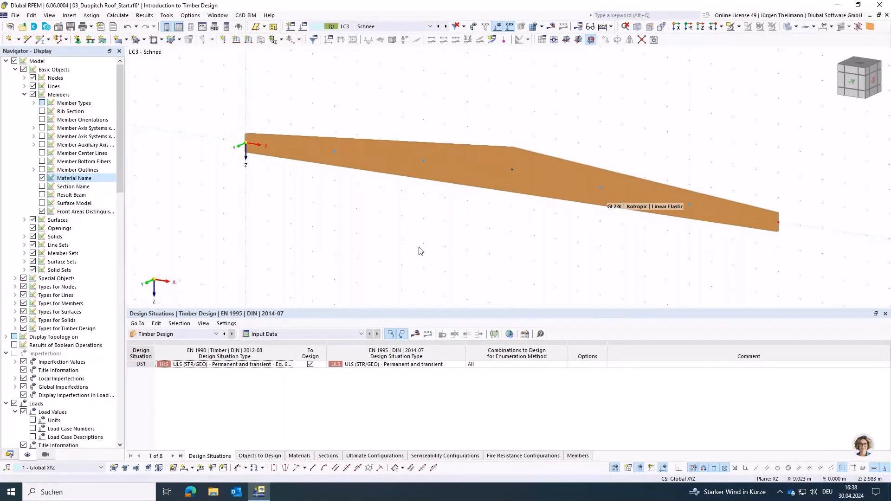
click(42, 186)
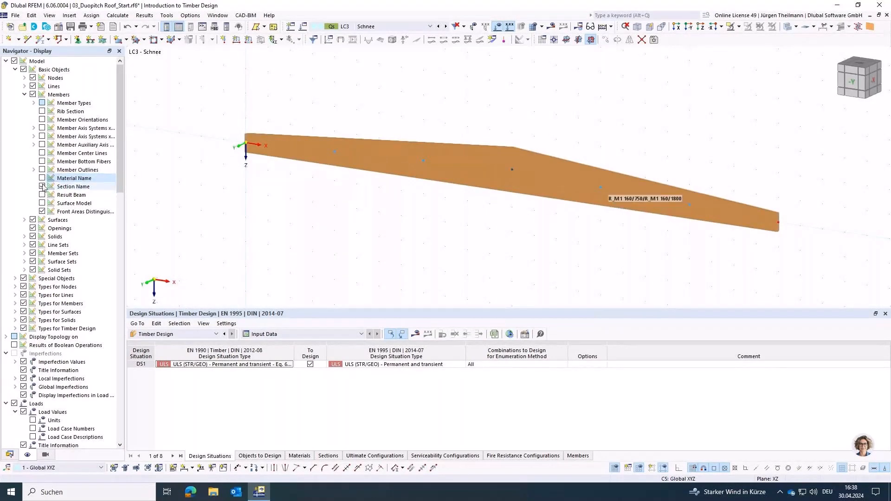
click(43, 186)
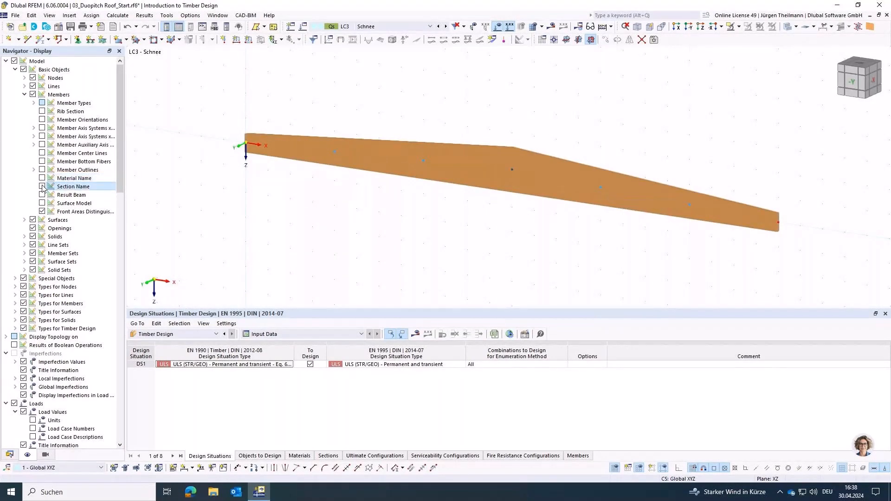
Step: Open the duopitch beam's design types from the model and create a new effective lengths definition for it
click(10, 454)
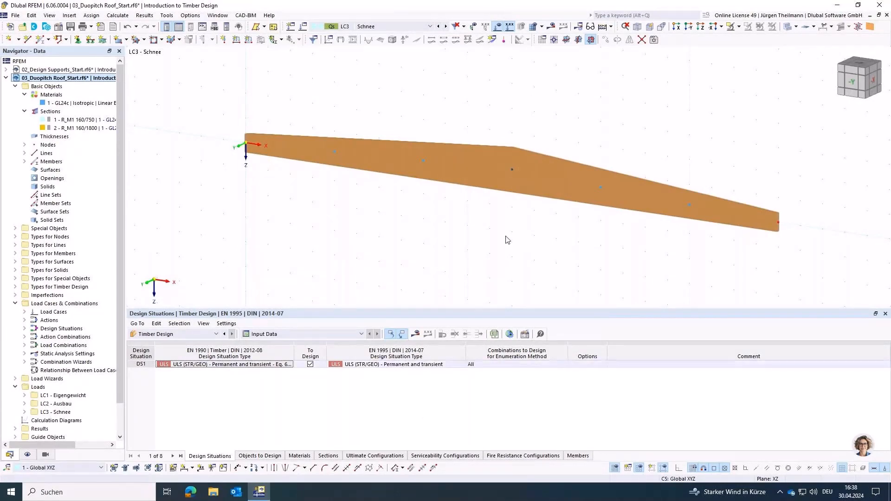
double_click(474, 166)
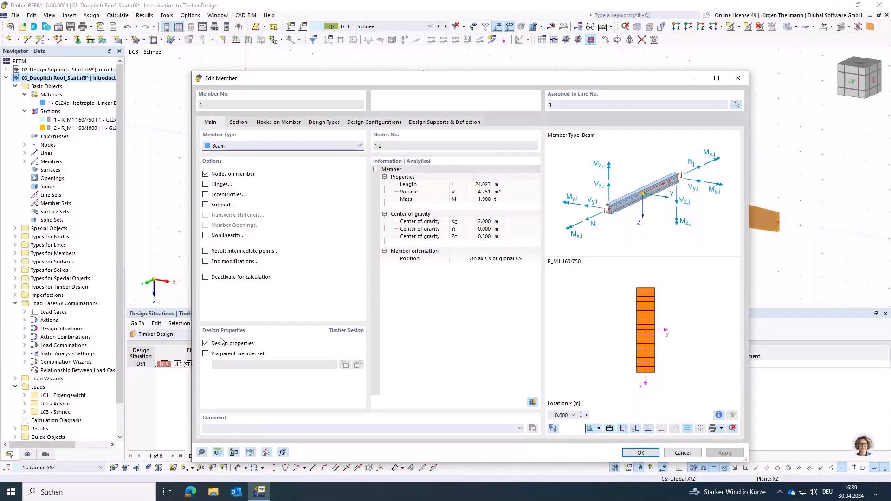
click(326, 123)
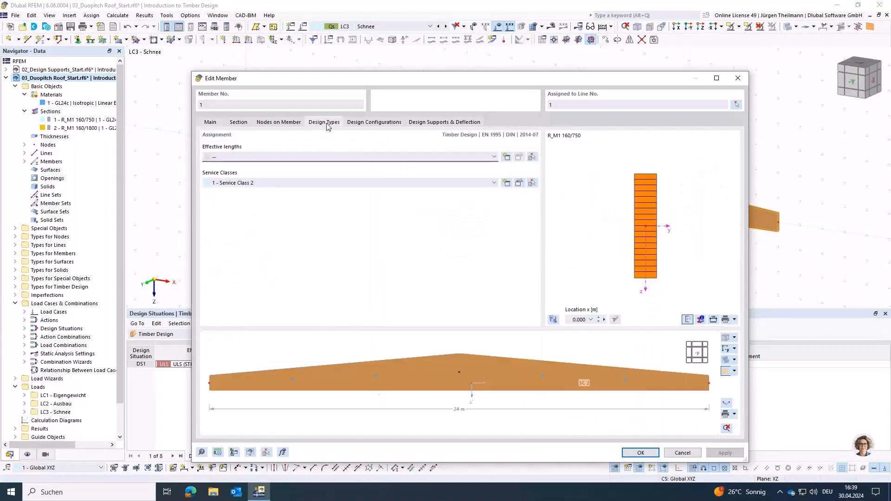
click(507, 158)
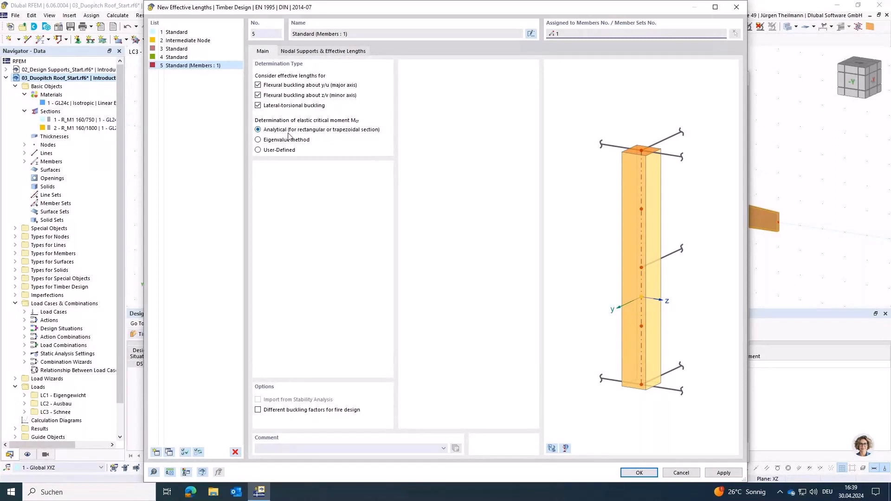
Step: Try the user-defined determination of the elastic critical moment, and return to the analytical method
click(258, 150)
click(350, 53)
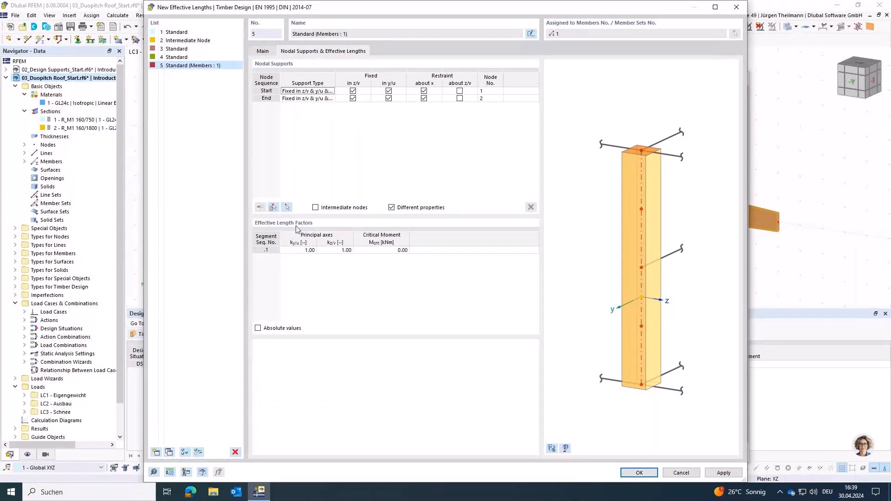
click(389, 251)
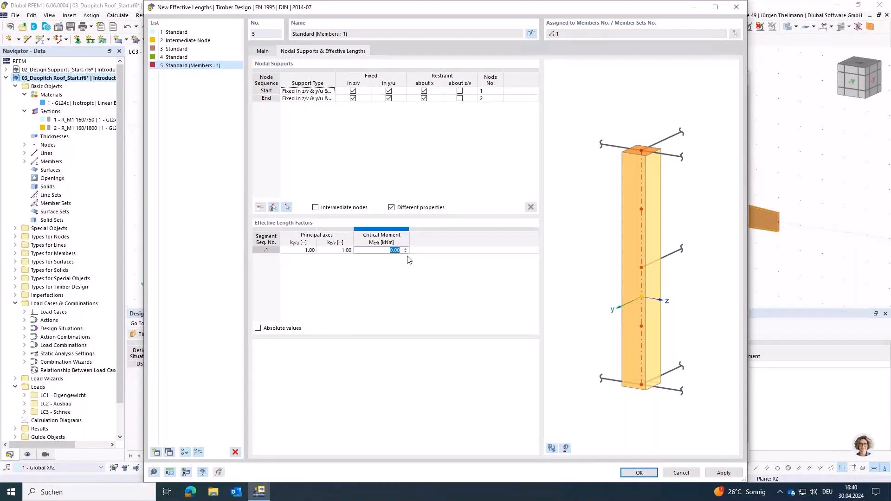
click(257, 54)
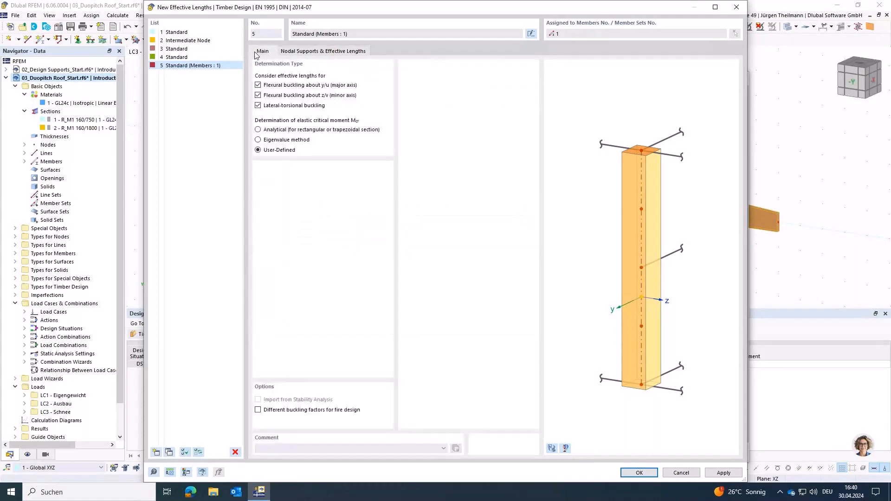
click(258, 130)
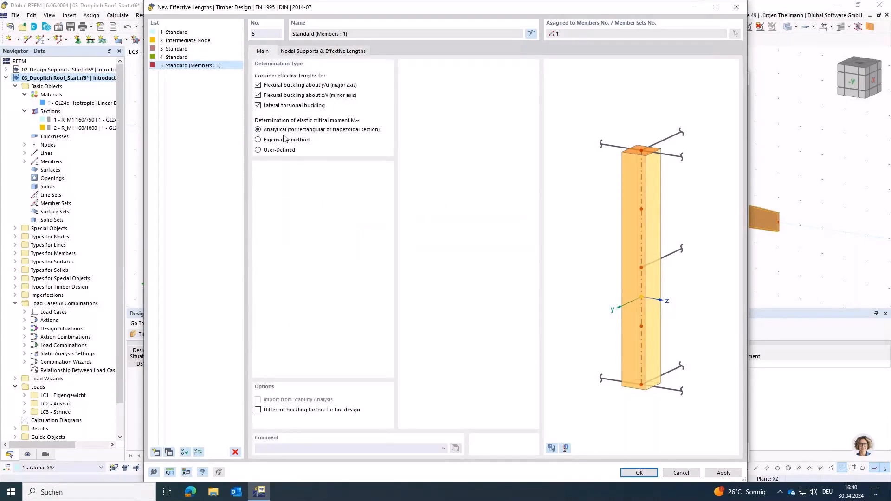
Step: Show the actual beam in the preview of the nodal supports and examine the start support and intermediate nodes
click(325, 52)
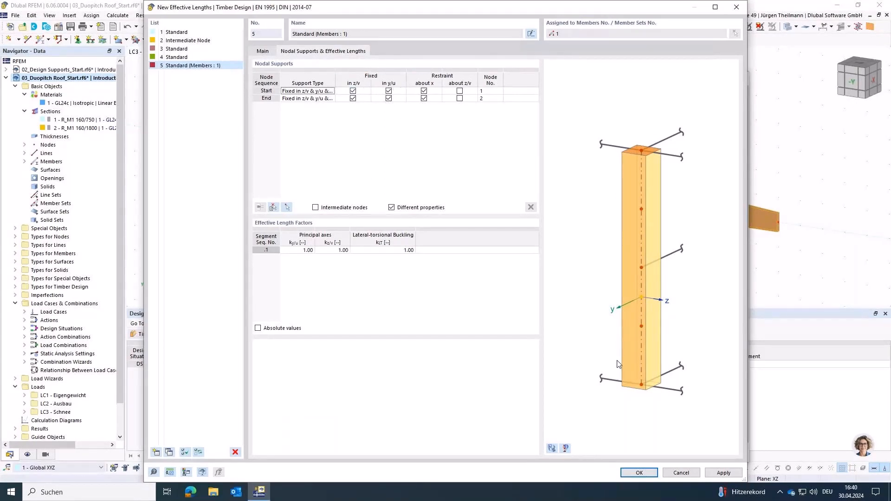
click(553, 449)
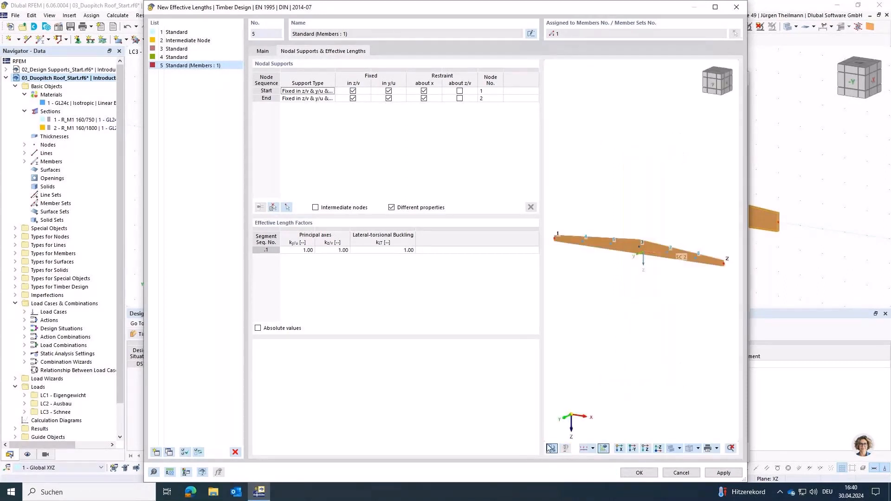
scroll(574, 243, up, 2)
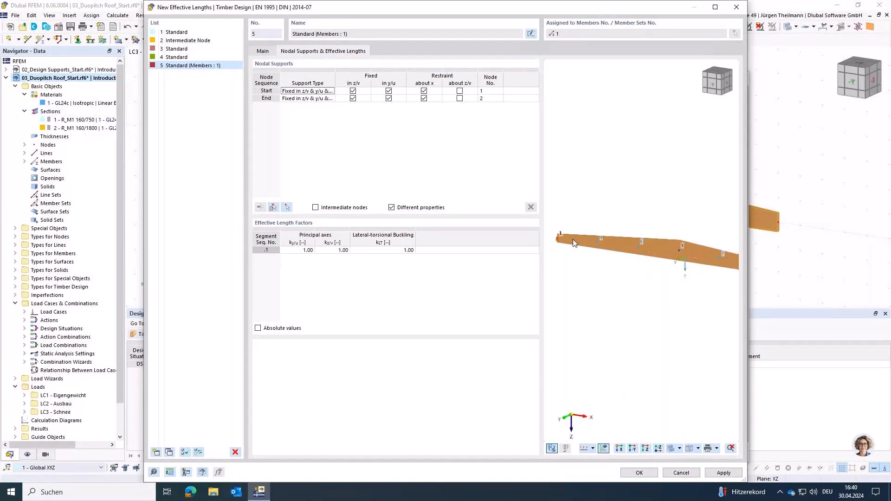
scroll(573, 240, up, 3)
middle_drag(550, 247, 645, 261)
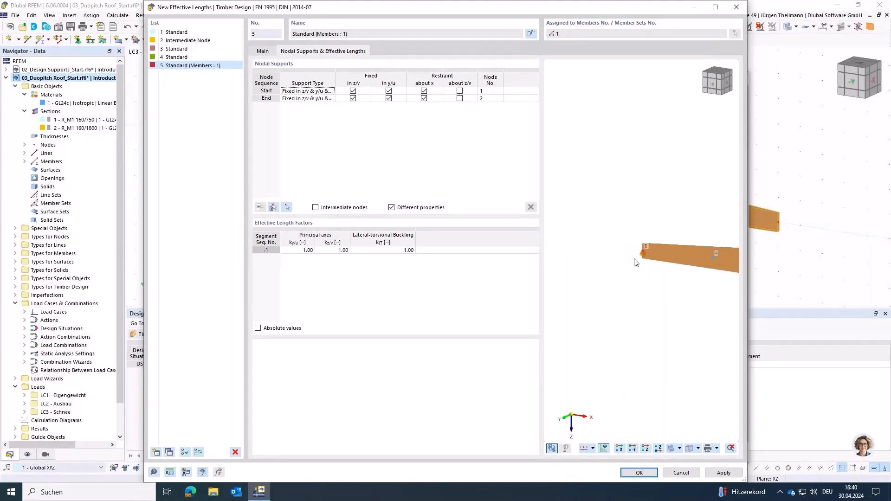
scroll(636, 263, up, 5)
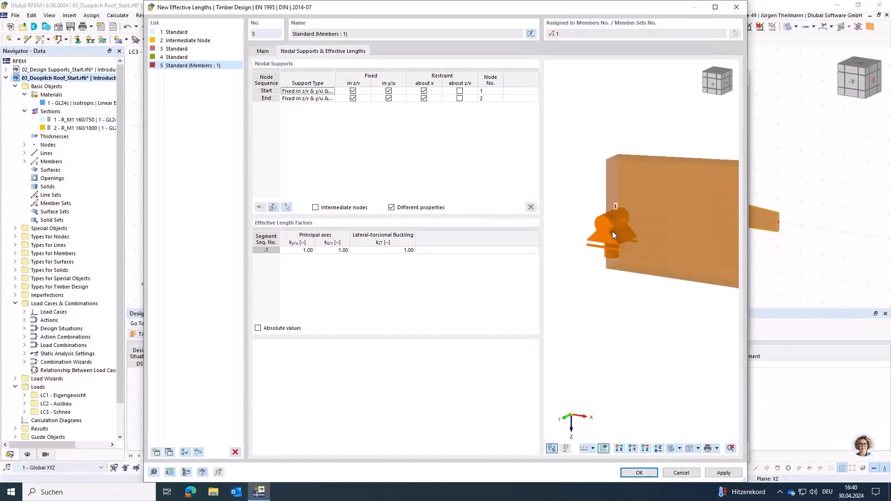
scroll(611, 231, down, 3)
middle_drag(671, 299, 603, 270)
scroll(602, 271, down, 2)
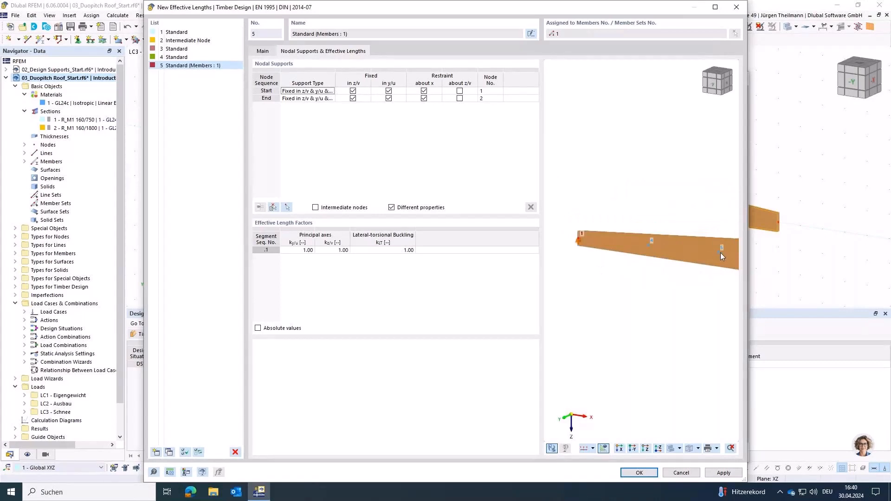
scroll(687, 279, down, 2)
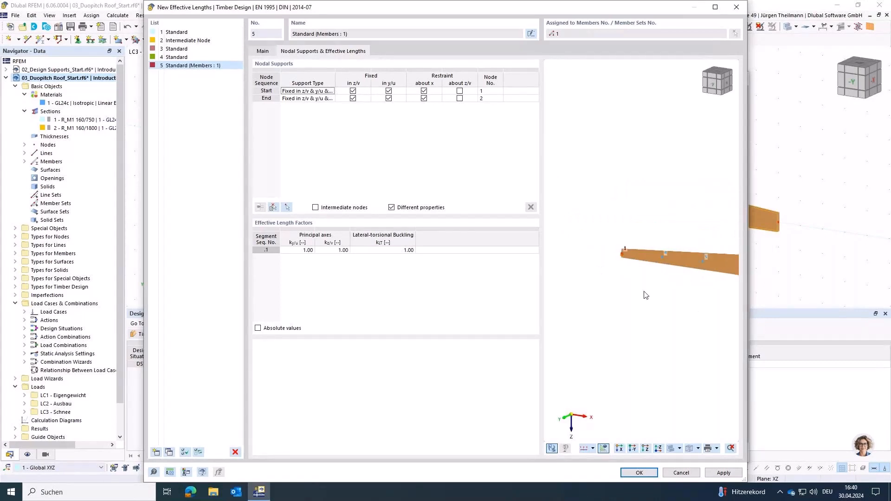
middle_drag(646, 295, 554, 277)
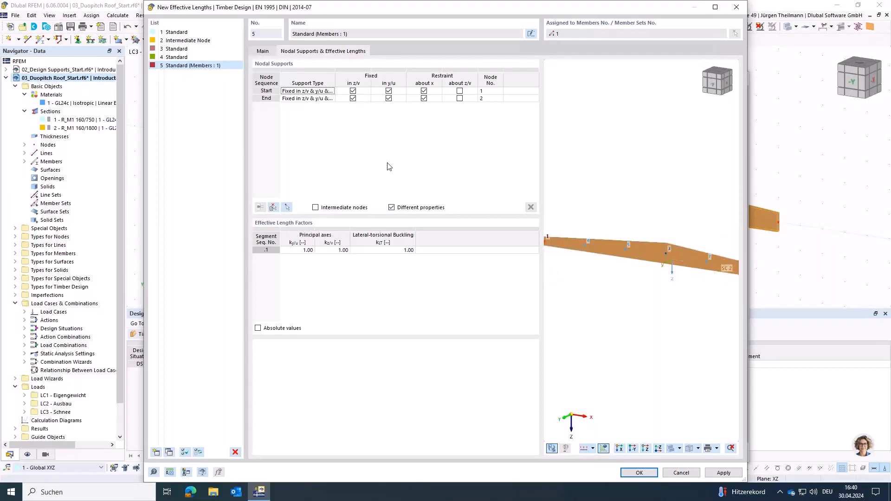
Step: Enable intermediate nodes for the nodal supports and import them by picking member 1 in the model
click(316, 208)
click(274, 210)
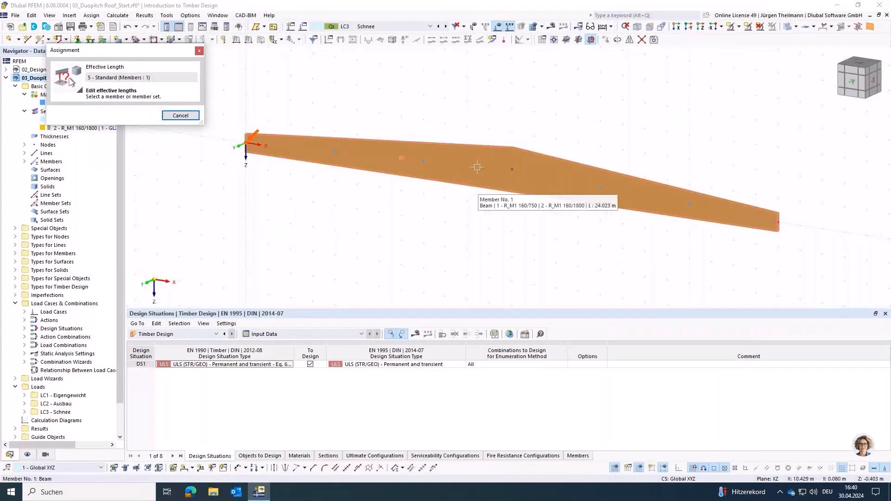
click(476, 182)
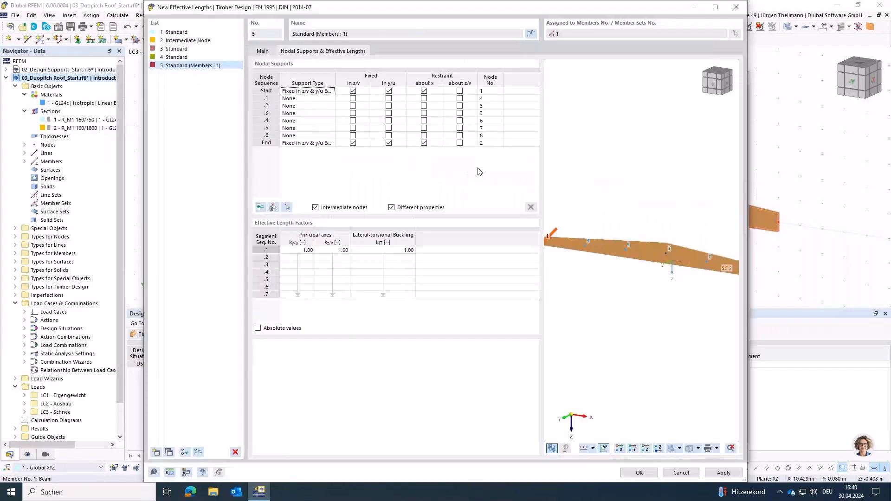
Step: Highlight intermediate nodes .1 to .4 one after another to locate them on the beam preview
click(400, 100)
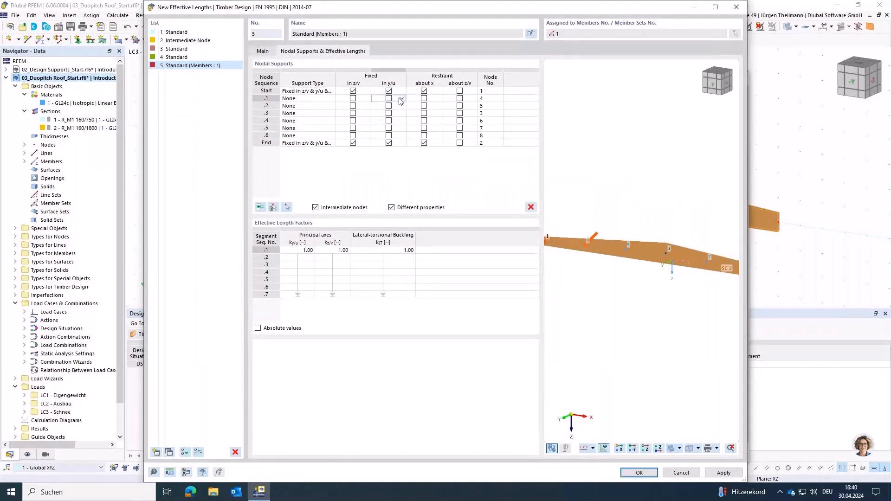
click(266, 100)
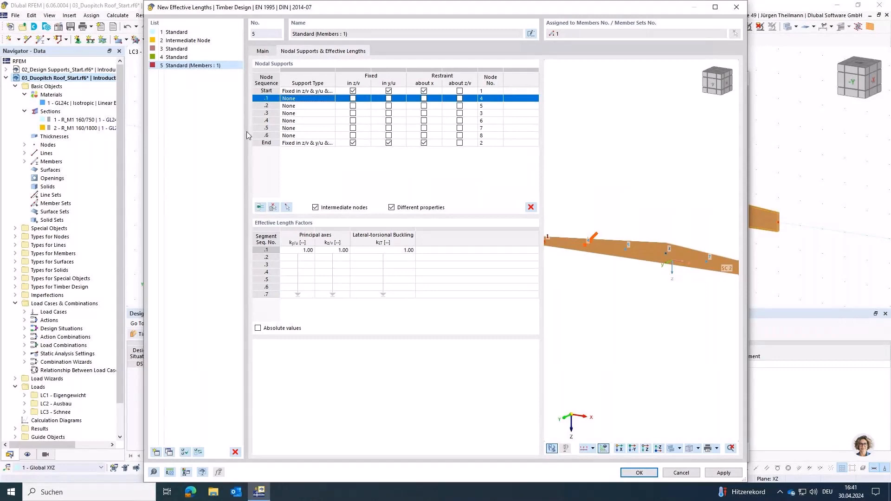
click(266, 105)
click(263, 114)
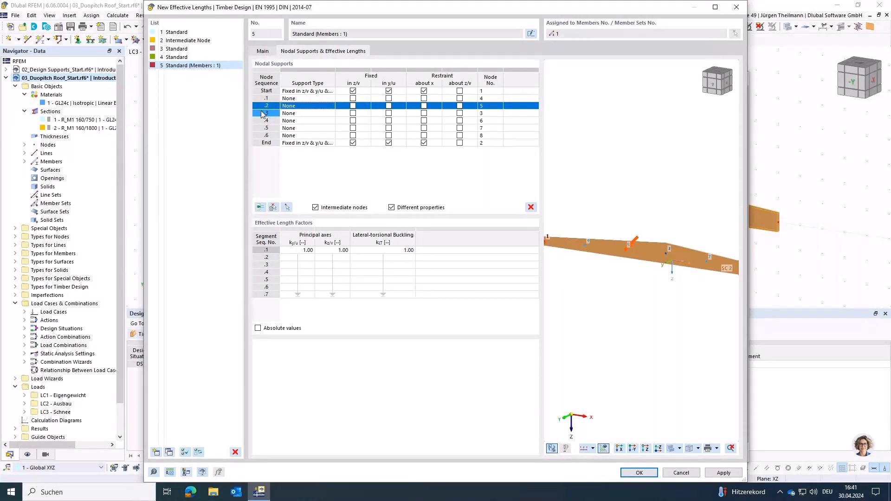
click(261, 114)
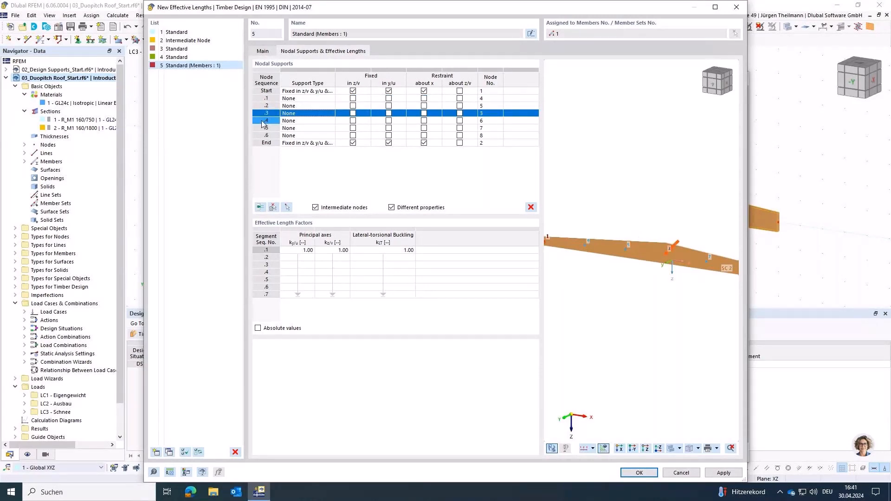
click(263, 122)
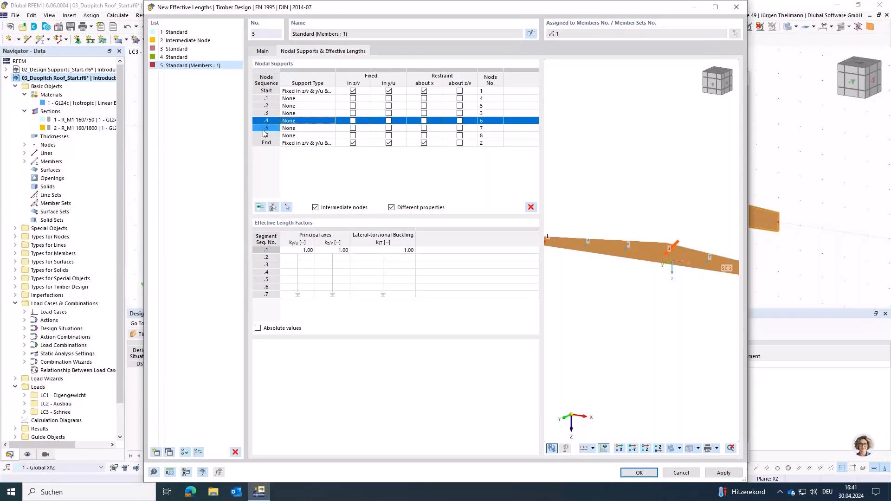
Step: Fix intermediate nodes .1 to .6 in y/u, one node at a time
click(400, 99)
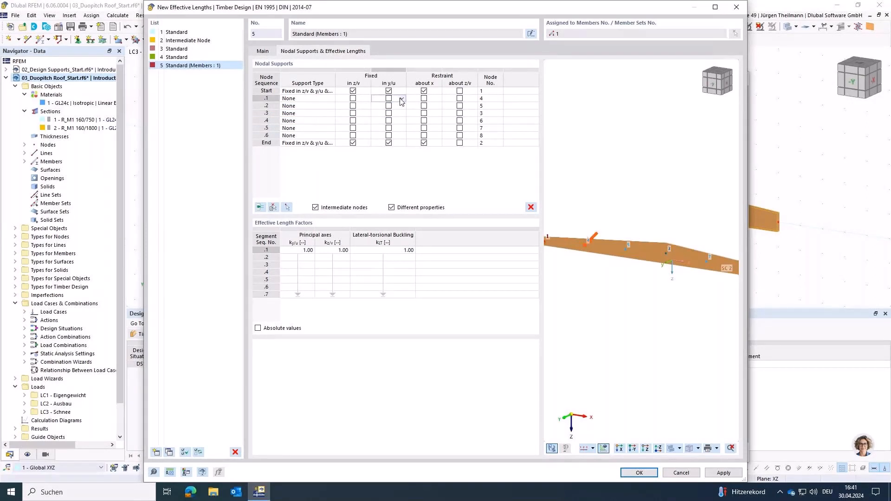
click(388, 98)
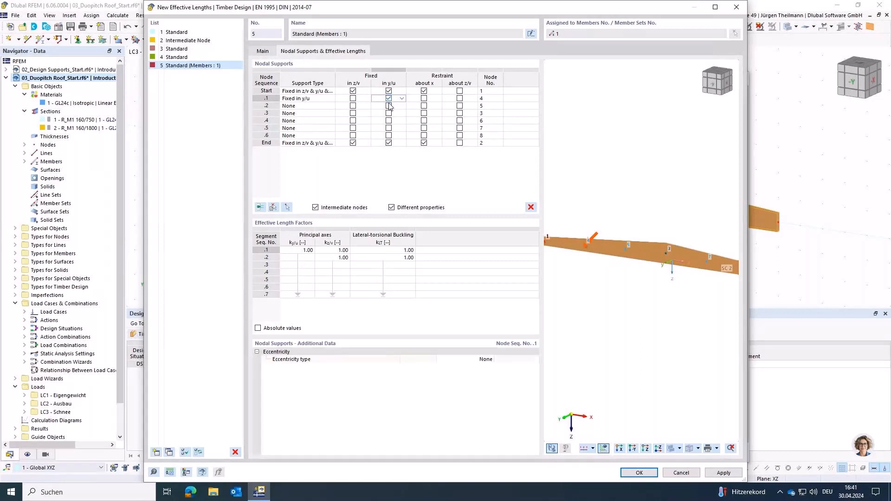
click(389, 106)
click(389, 113)
click(388, 120)
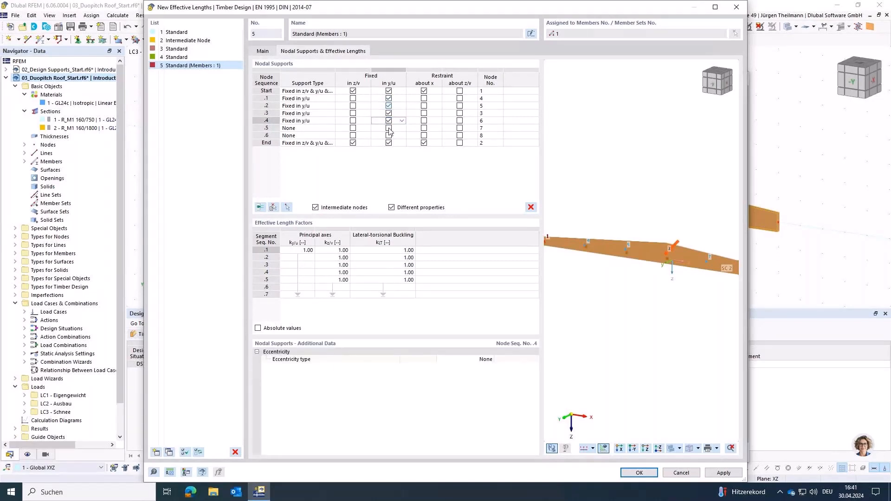
click(389, 128)
click(389, 136)
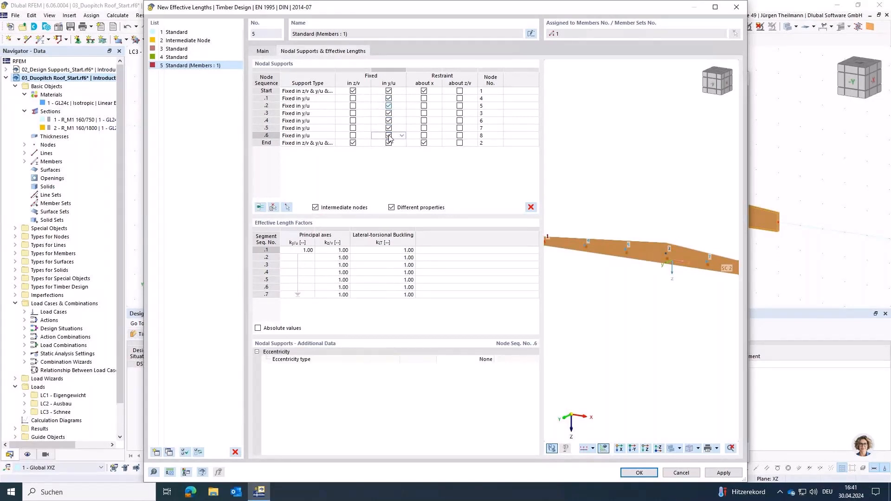
Step: Select the y/u fixity of intermediate nodes .1 to .6 together and clear it for all of them at once
click(380, 99)
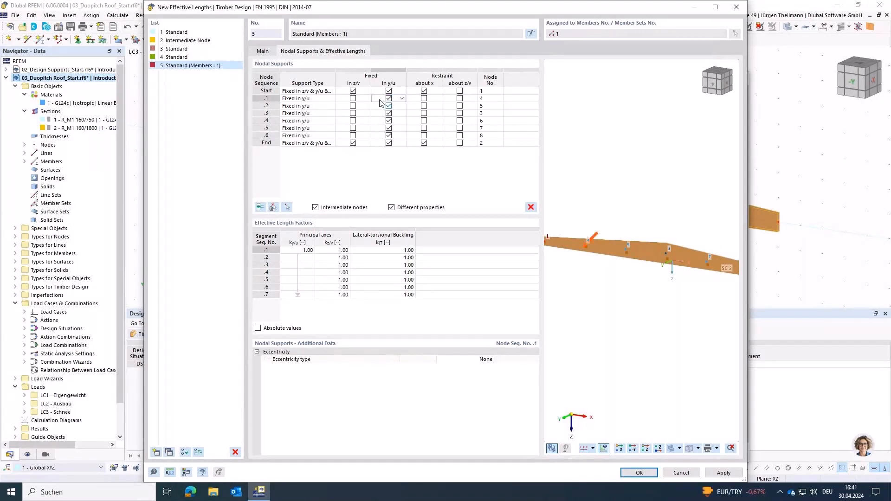
shift+click(378, 138)
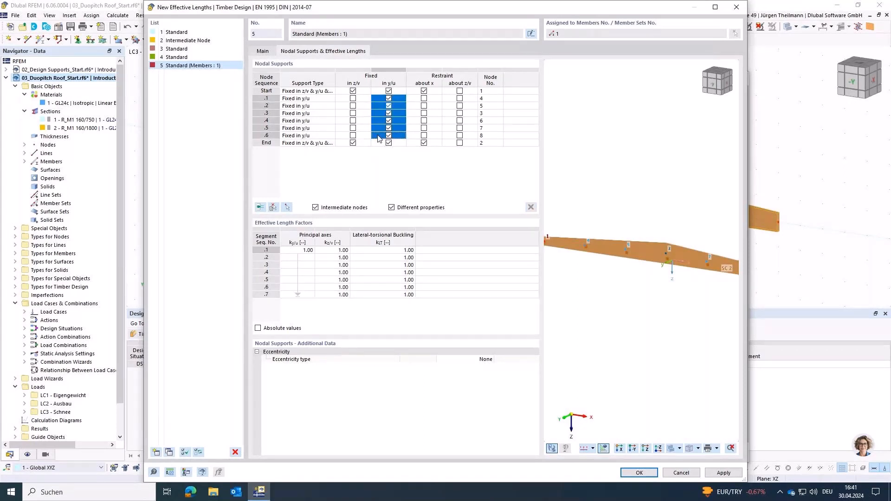
click(390, 98)
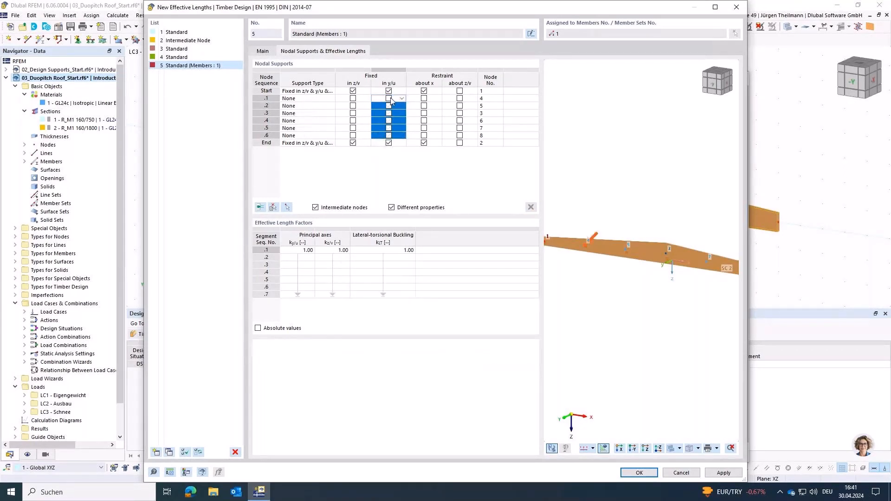
Step: Fix intermediate nodes .1 to .6 in y/u all at once and keep the eccentricity type of node .1 at None
click(391, 99)
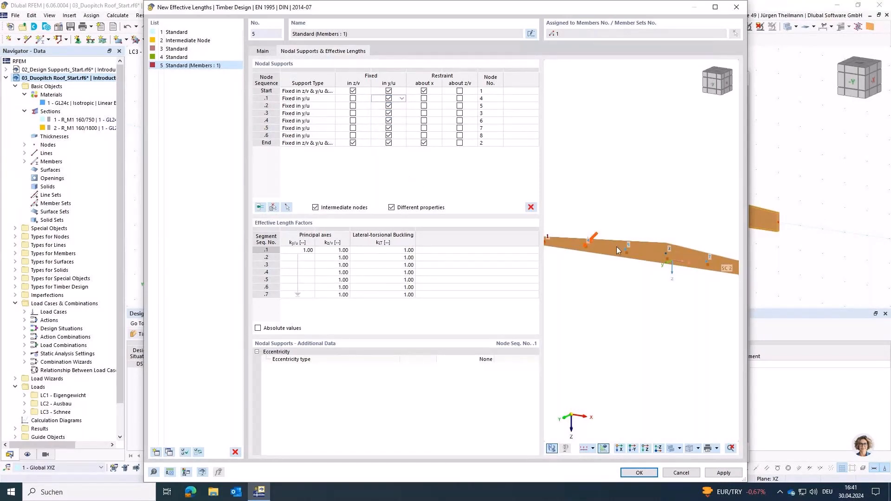
middle_drag(617, 255, 636, 258)
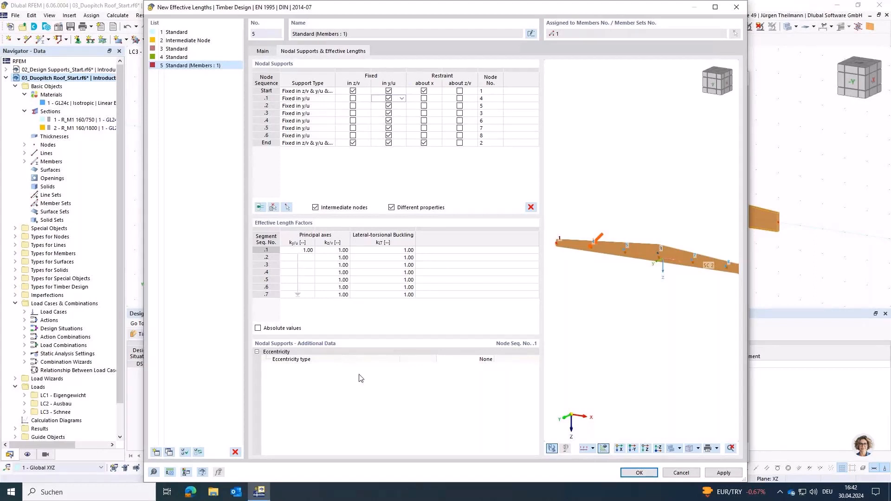
click(474, 360)
click(480, 360)
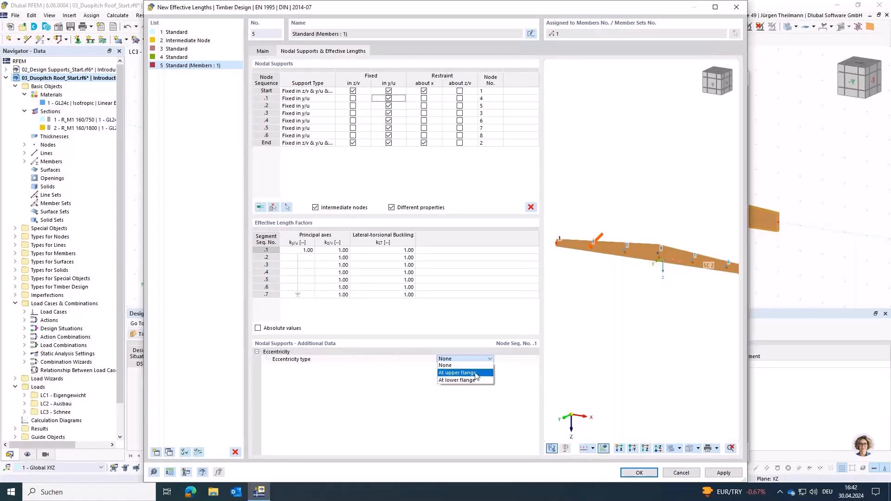
click(486, 366)
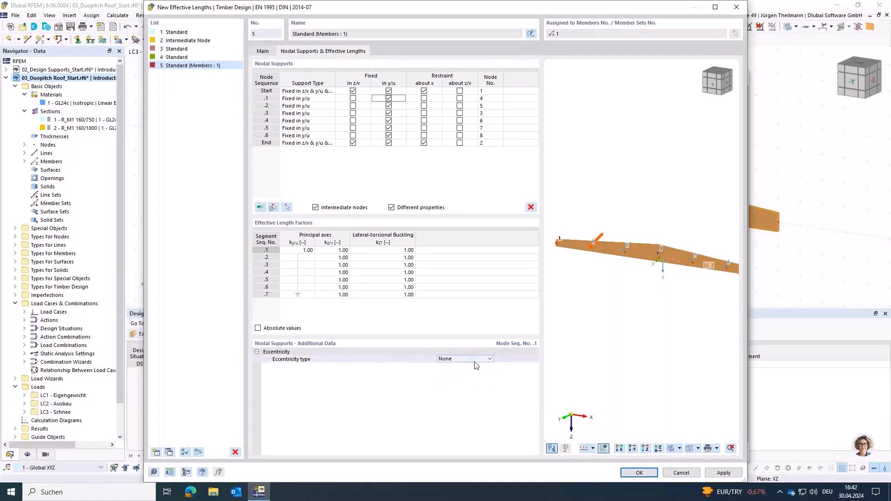
Step: Accept the new effective lengths and confirm the edits to member 1
click(641, 473)
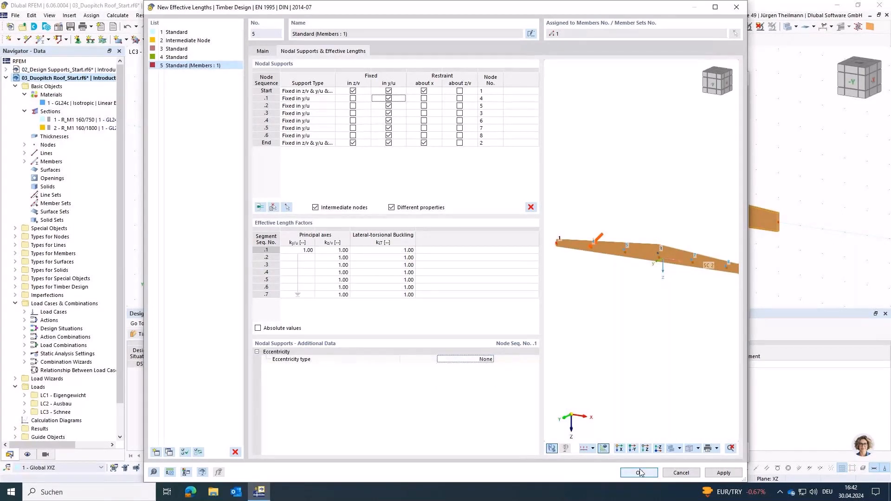
click(640, 473)
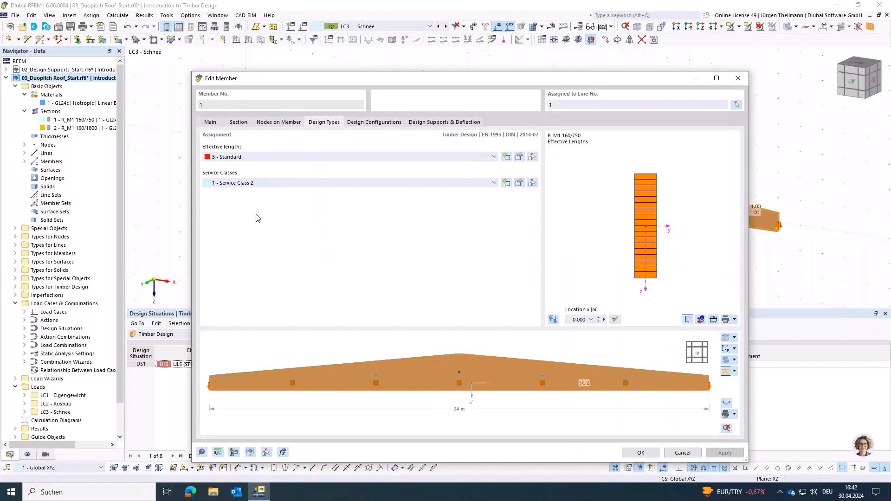
click(640, 453)
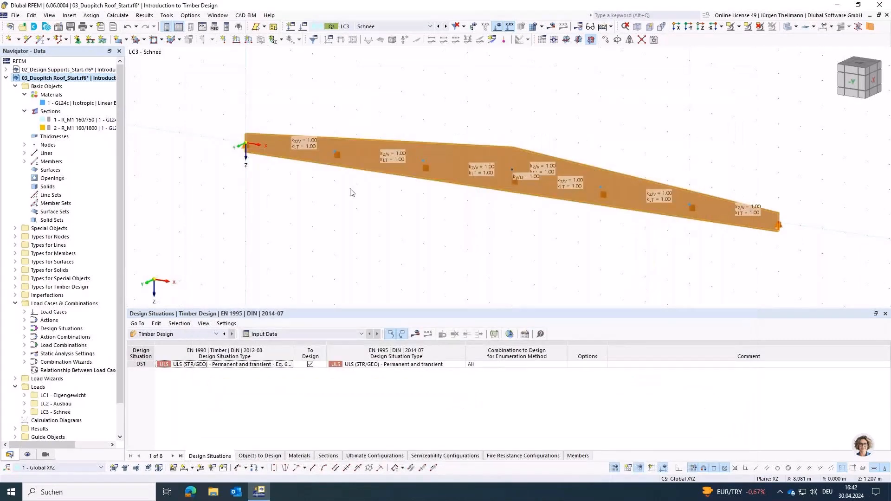
Step: Try to run the timber design calculation and abort it during the plausibility check
middle_drag(486, 239, 445, 222)
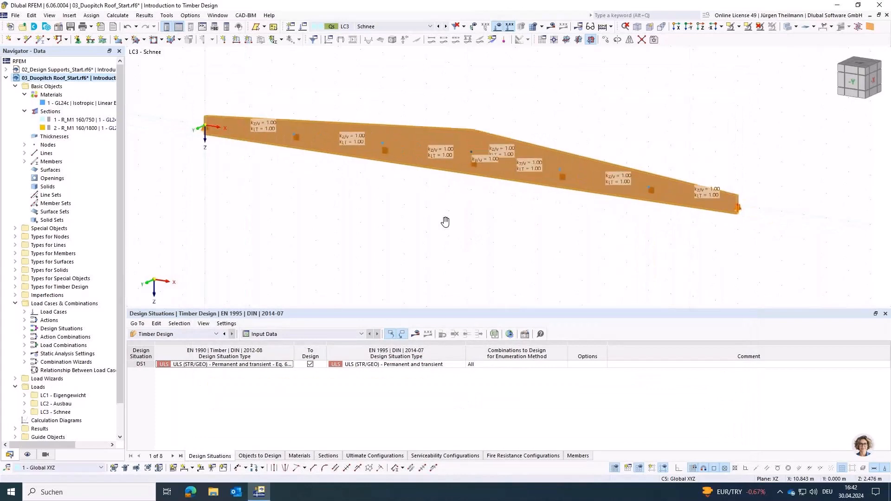
click(416, 334)
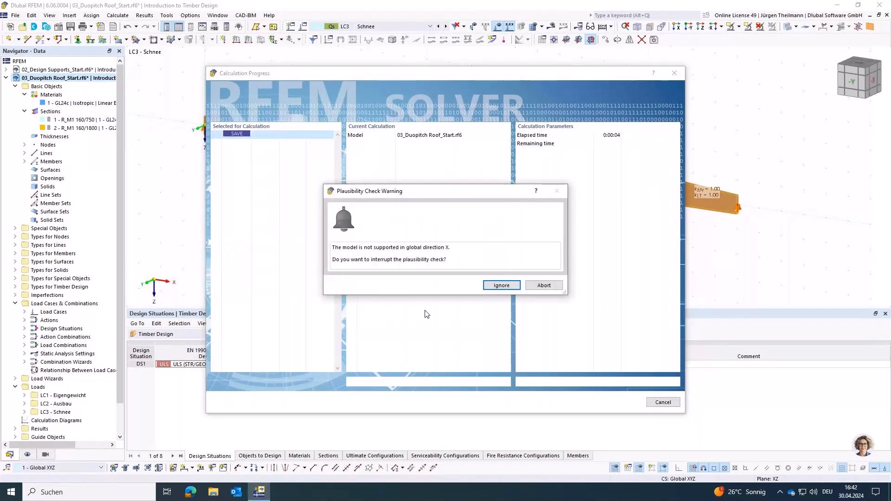
click(543, 285)
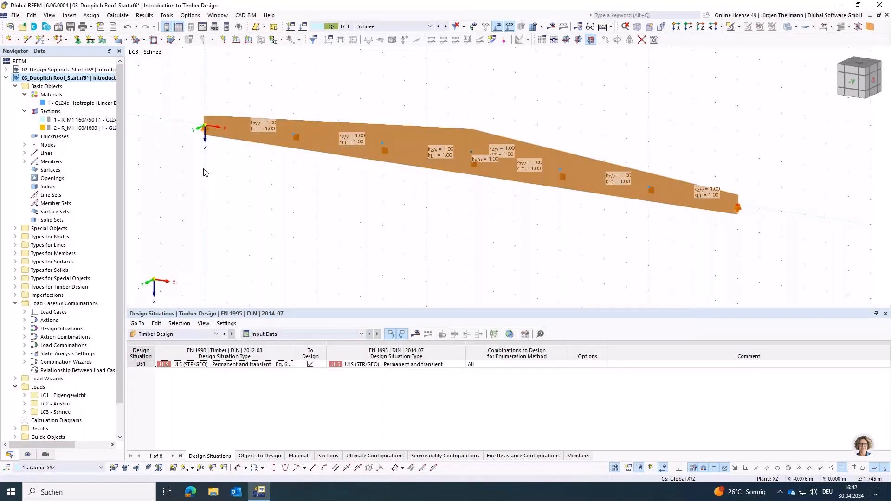
Step: Assign nodal support type 1 to node 1 at the start of the beam
middle_drag(204, 169, 205, 185)
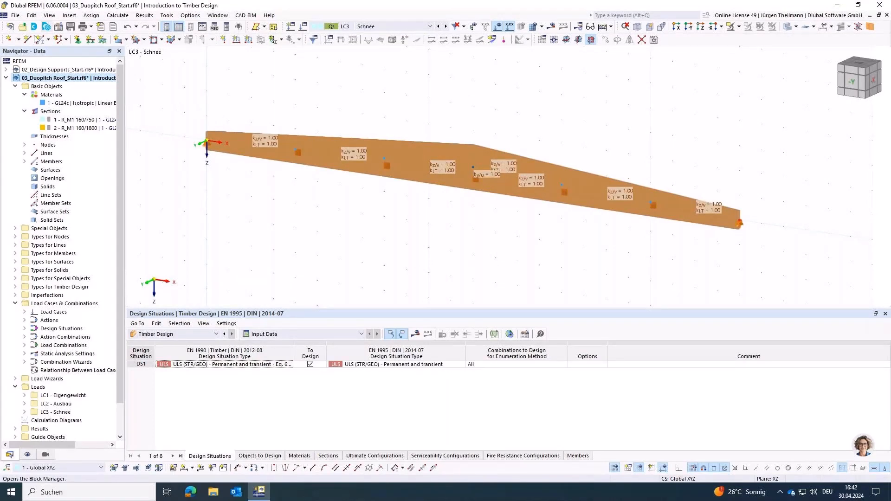
click(78, 40)
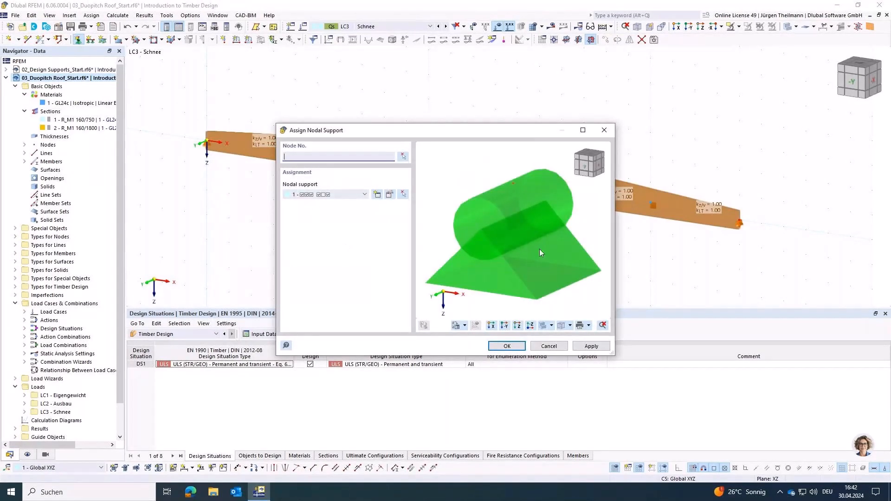
click(403, 158)
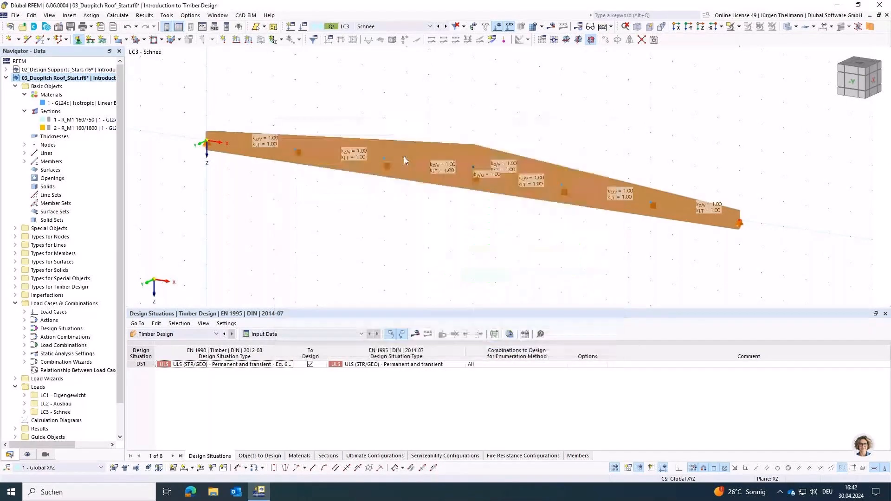
drag(170, 183, 256, 116)
click(138, 142)
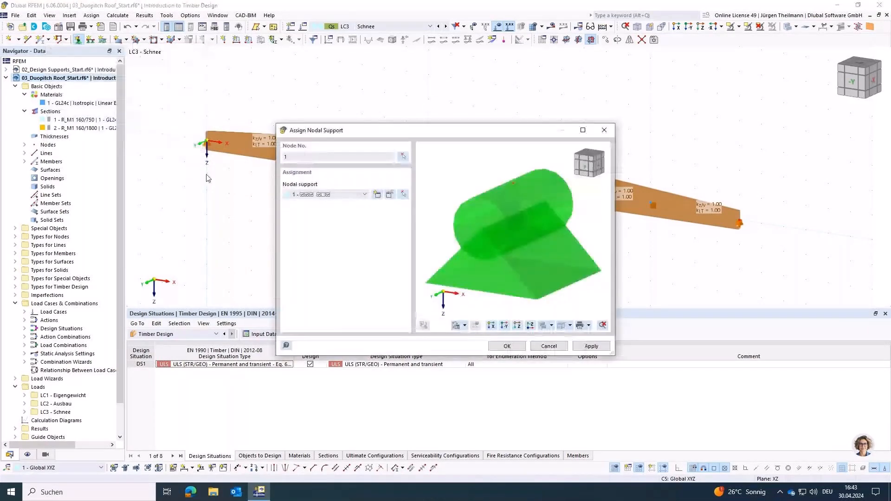
click(591, 349)
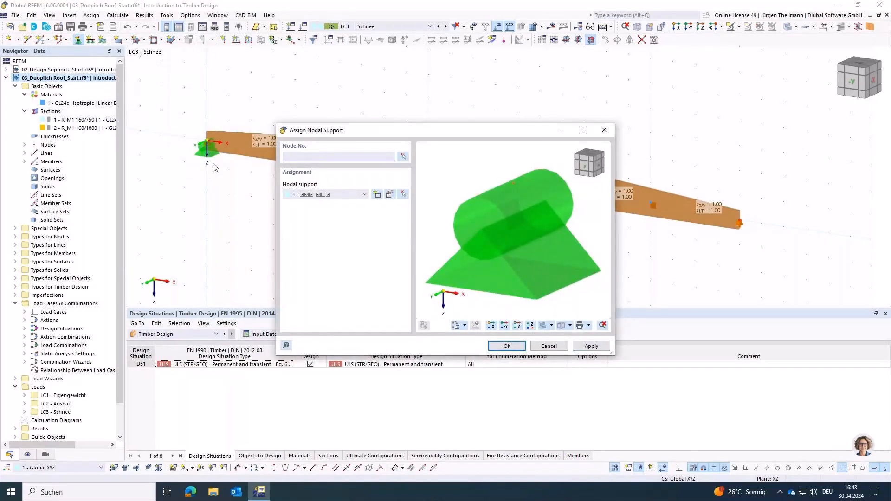
Step: Assign nodal support type 4 to node 2 at the end of the beam
click(364, 195)
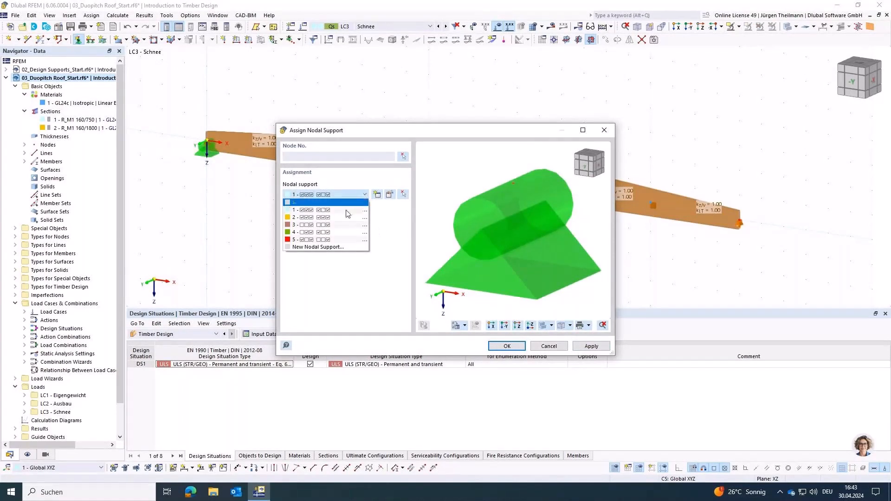
click(349, 232)
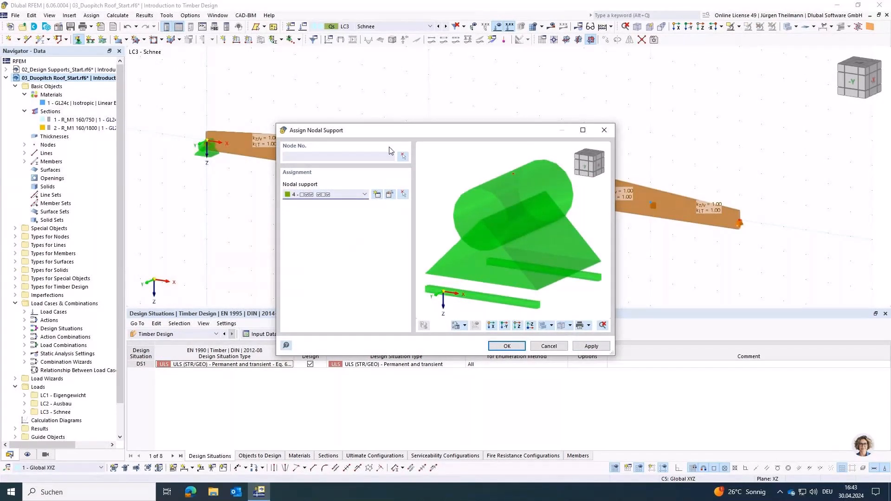
click(403, 156)
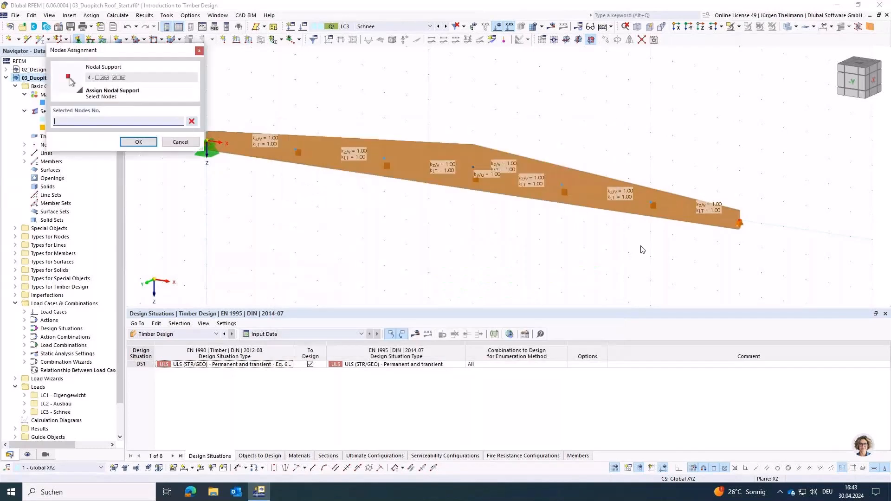
text(2)
click(139, 143)
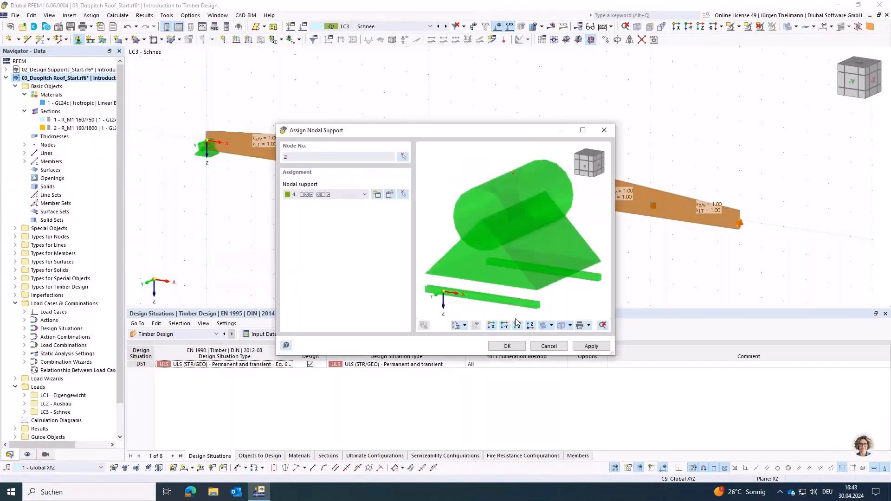
click(506, 346)
Step: Rerun the timber design calculation with the supports assigned and abort it at the identical-nodes check
click(416, 337)
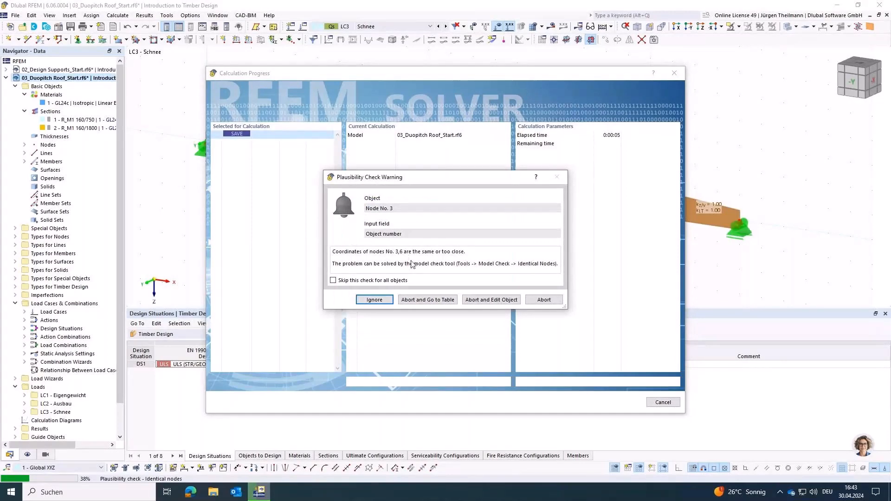
click(545, 301)
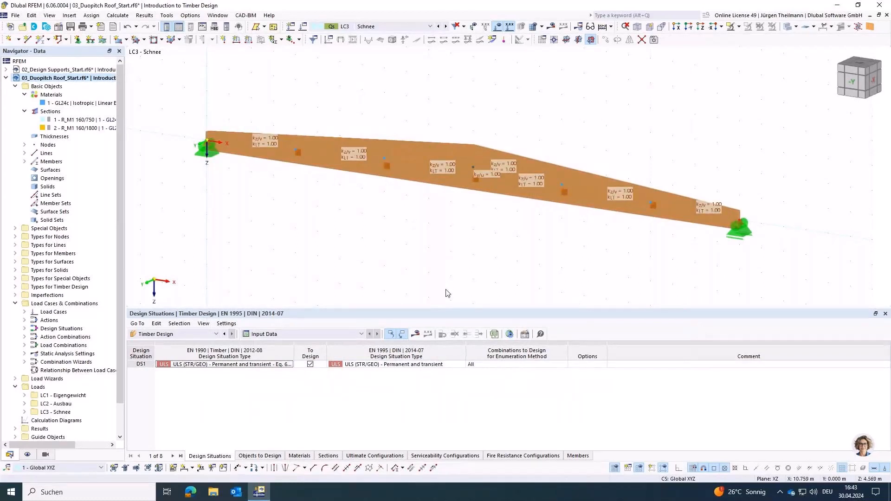
Step: Examine the structure's nodes table, comparing the coordinates and types of nodes 3 and 6 with the other nodes on the member
click(197, 335)
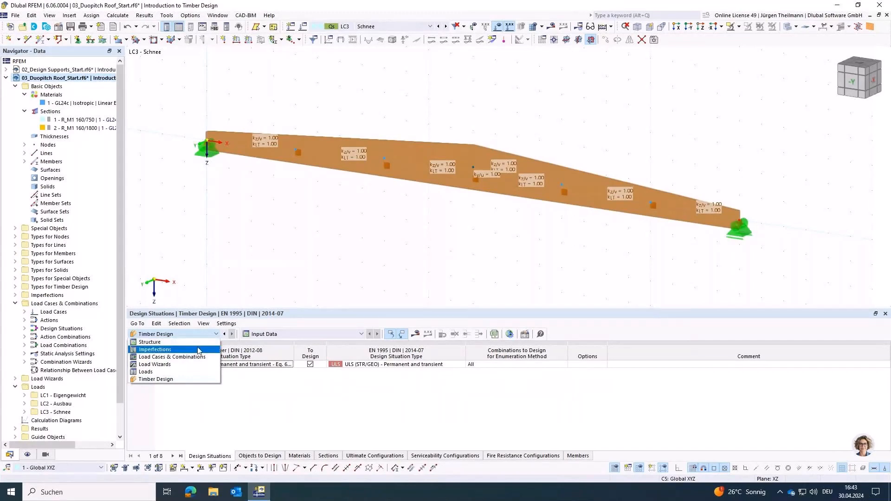
click(200, 343)
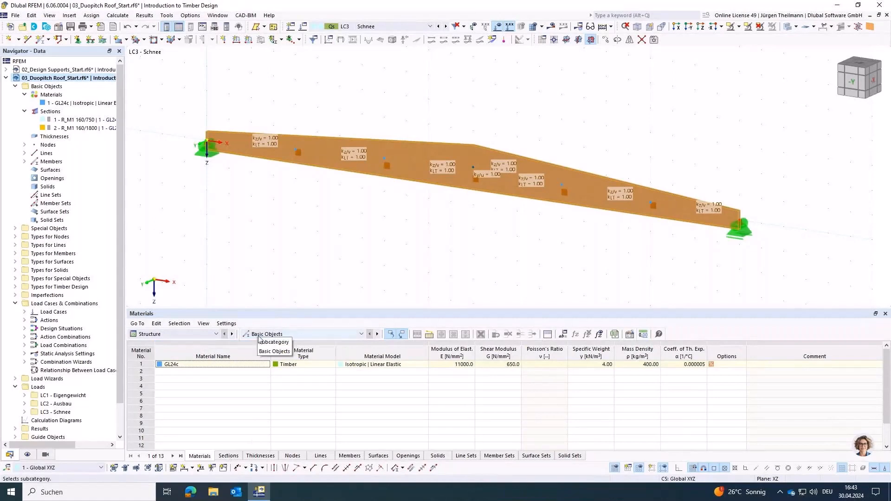
click(293, 456)
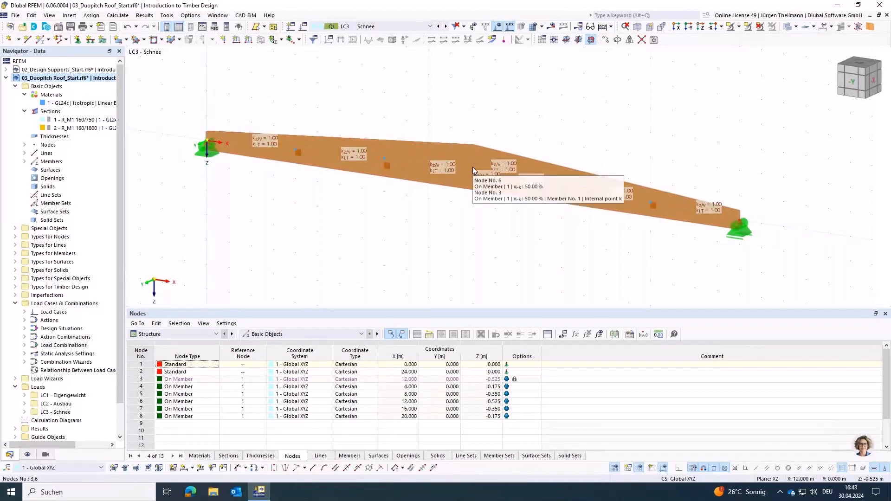
click(139, 380)
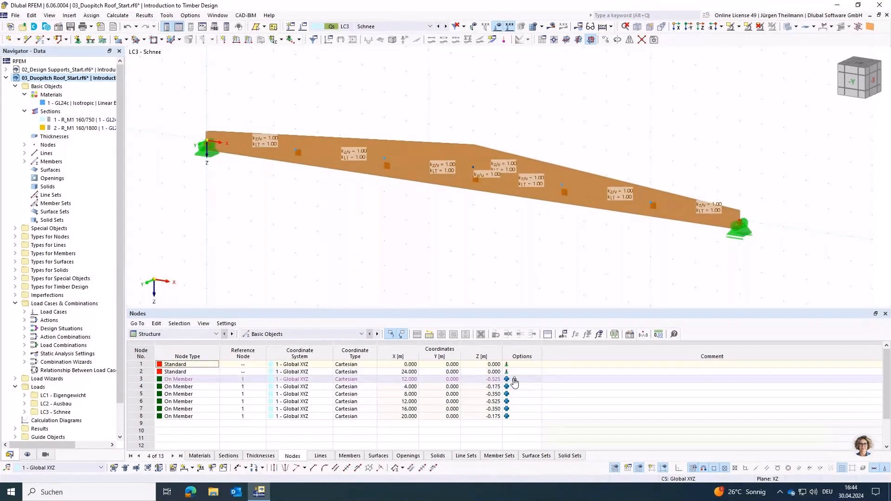
click(143, 380)
click(142, 387)
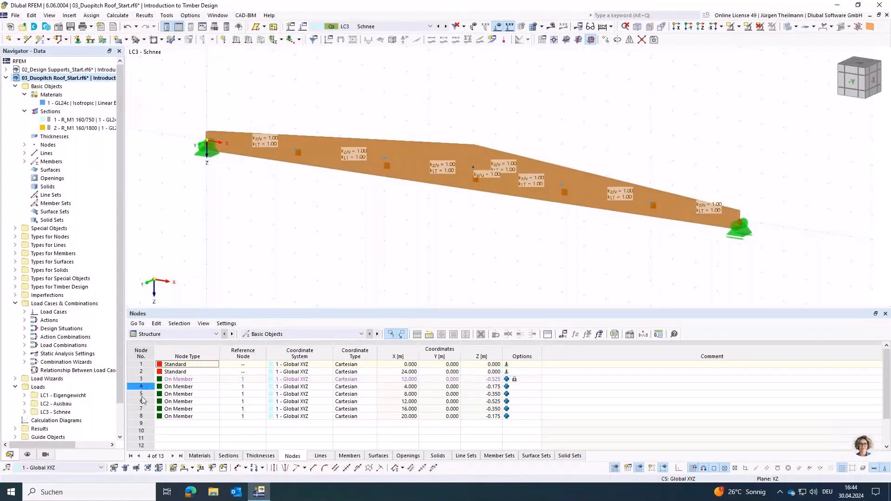
click(142, 402)
click(142, 416)
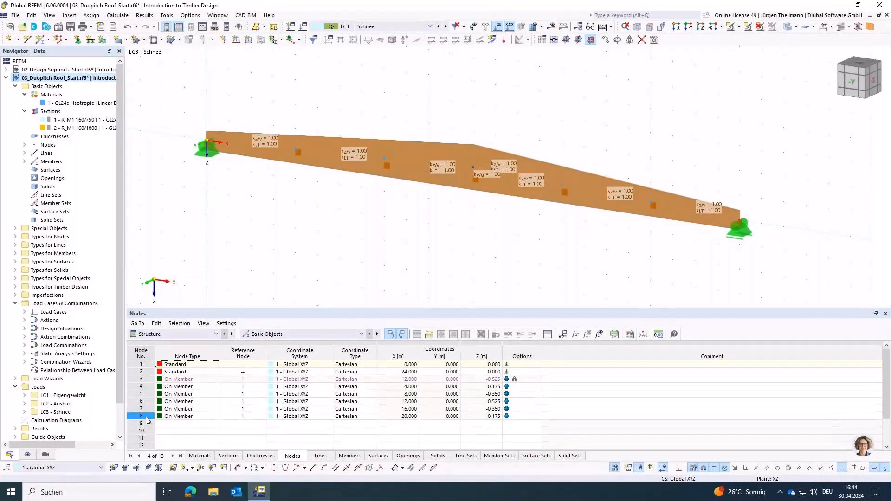
click(138, 402)
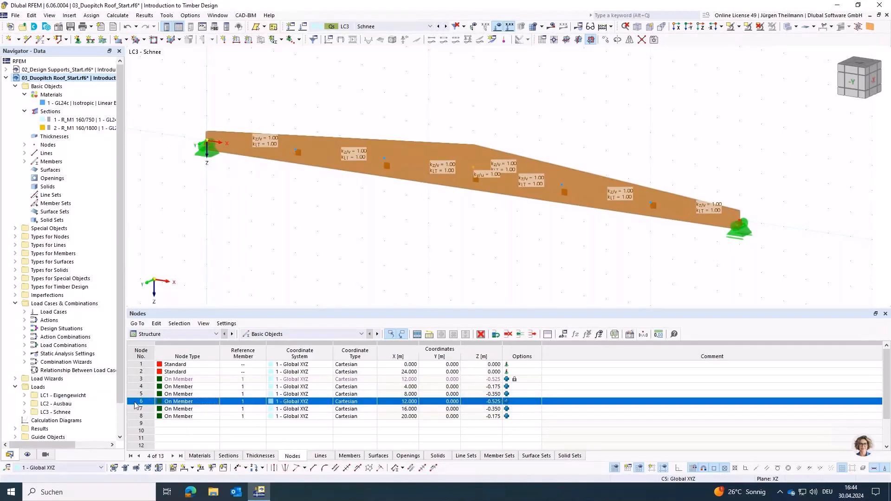
Step: Run the model check for identical nodes and resolve node group 3,6 by deleting the unused node
click(165, 17)
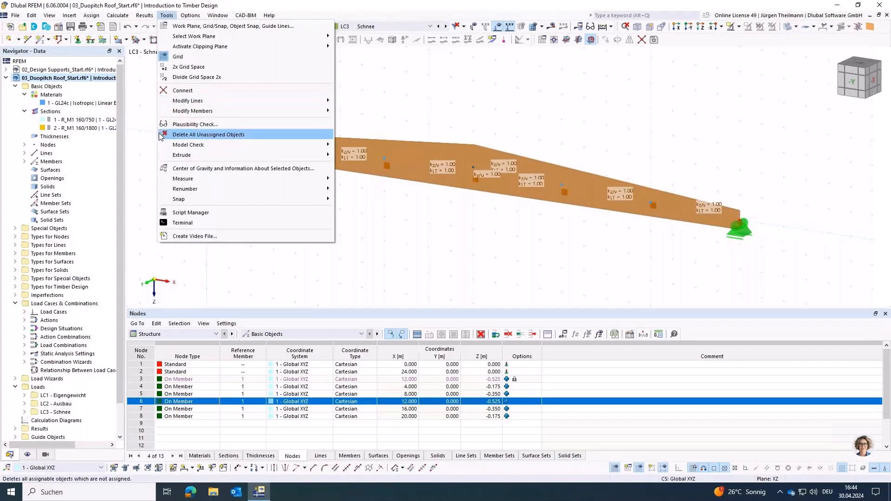
mouse_move(275, 147)
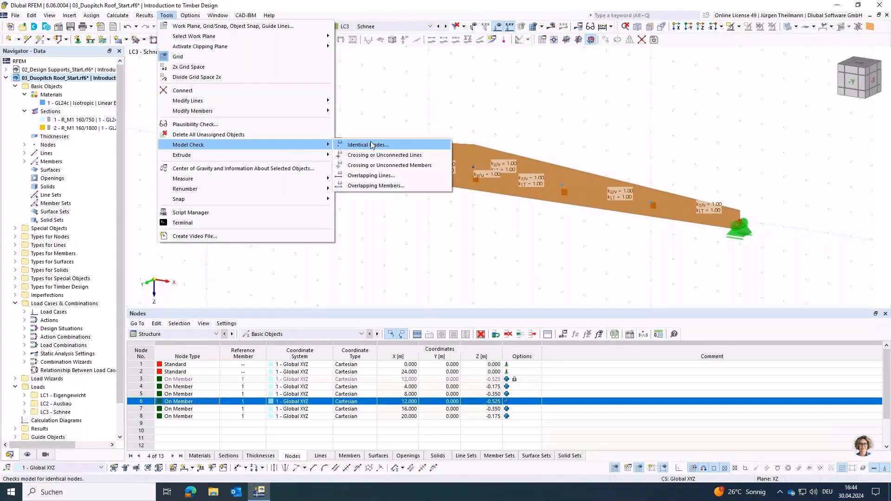
click(371, 145)
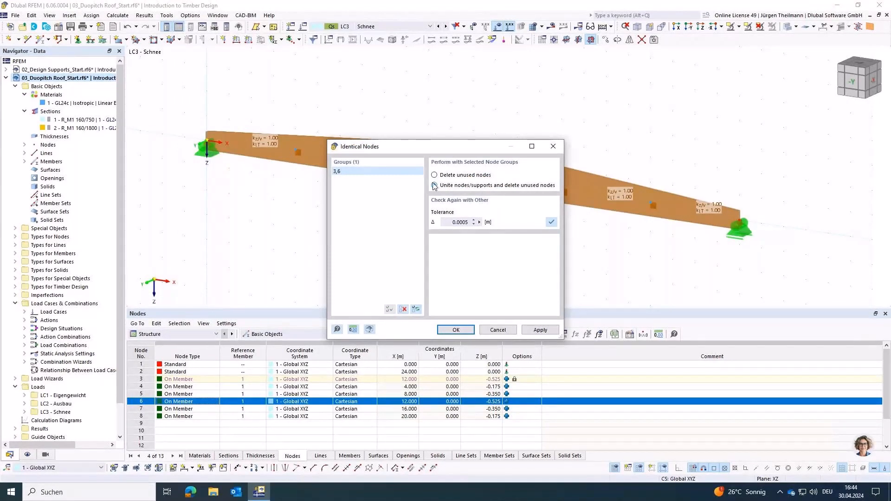
click(454, 330)
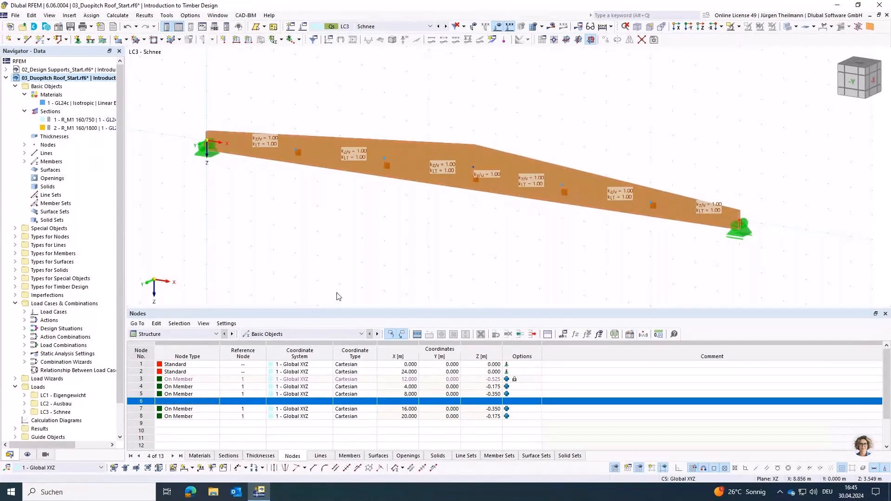
Step: Return to the timber design input data and run the design calculation
click(207, 333)
click(163, 378)
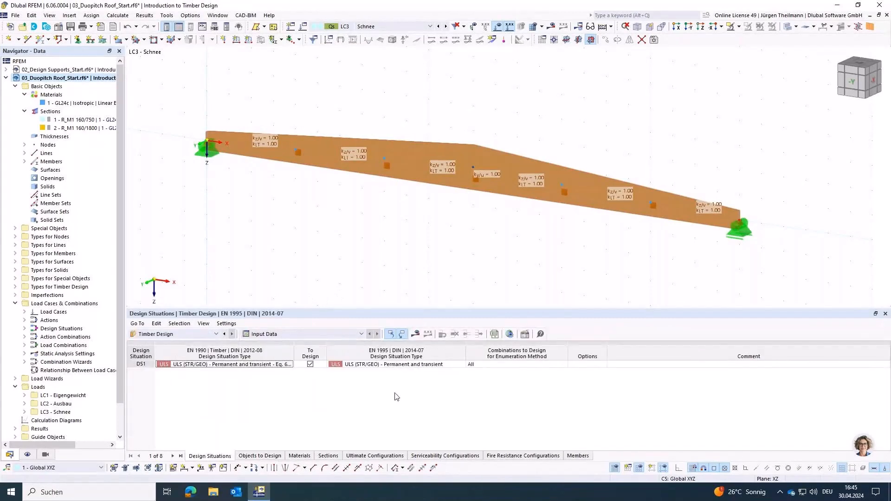
click(417, 335)
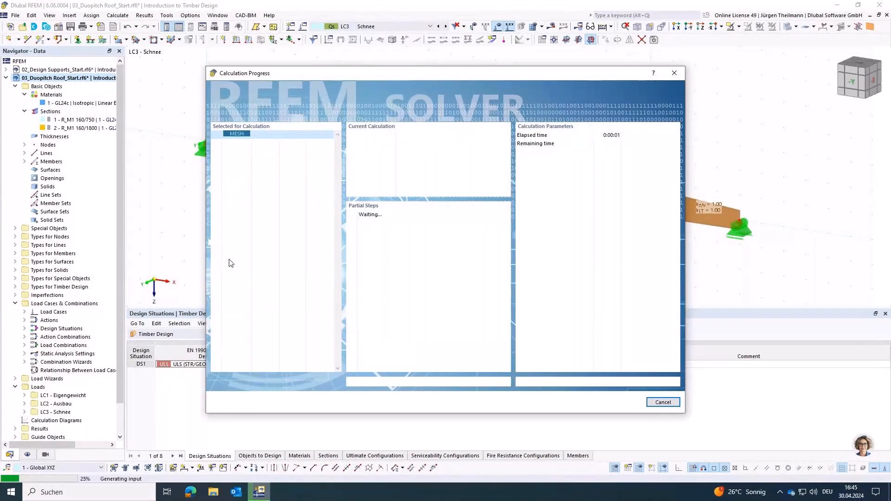
click(664, 402)
click(436, 285)
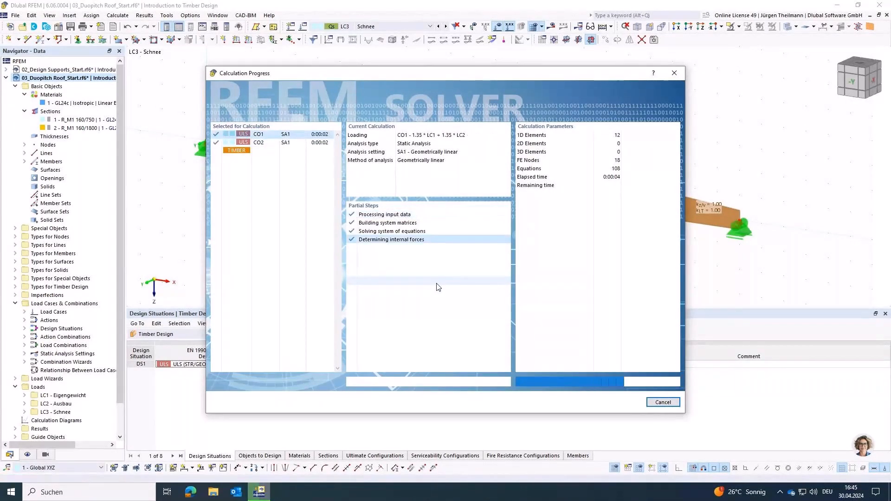
Step: Create a new member load of type Force with uniform distribution and assign it to the duopitch roof beam
click(534, 286)
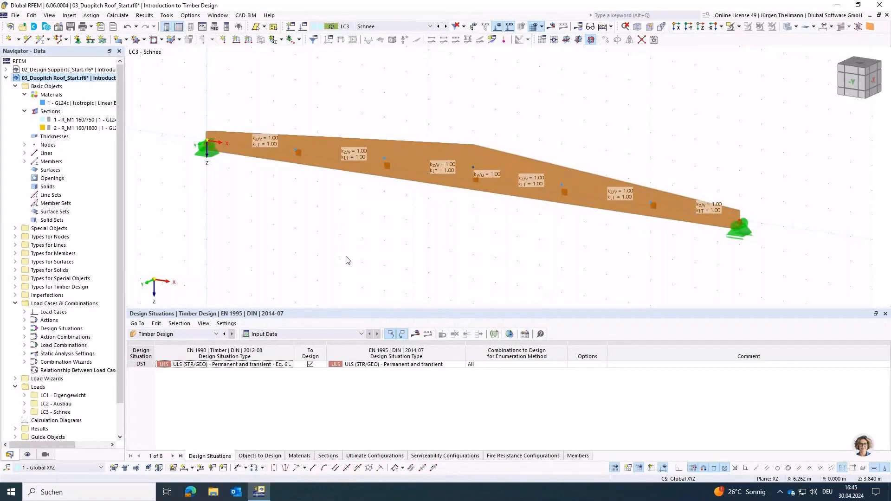
middle_drag(380, 228, 352, 265)
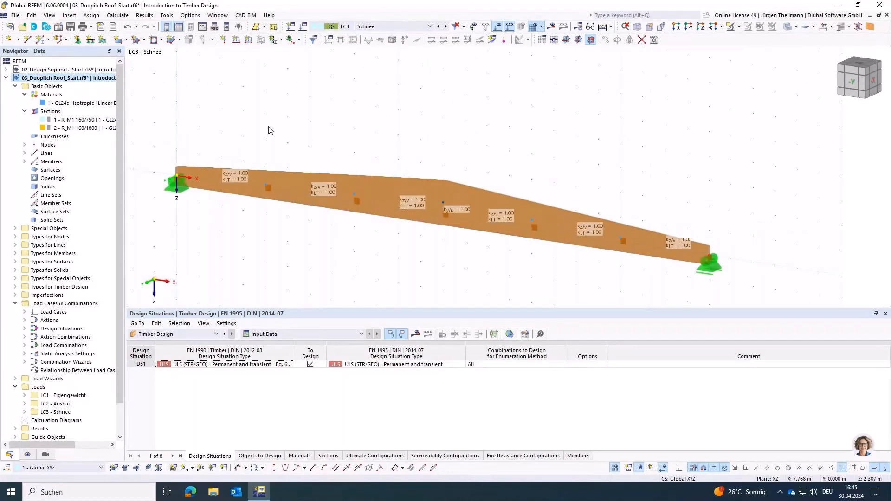
click(249, 41)
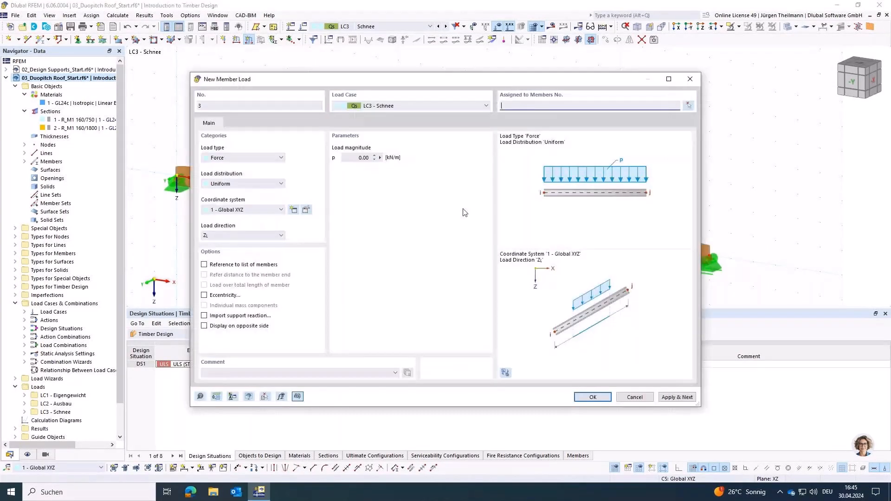
click(688, 106)
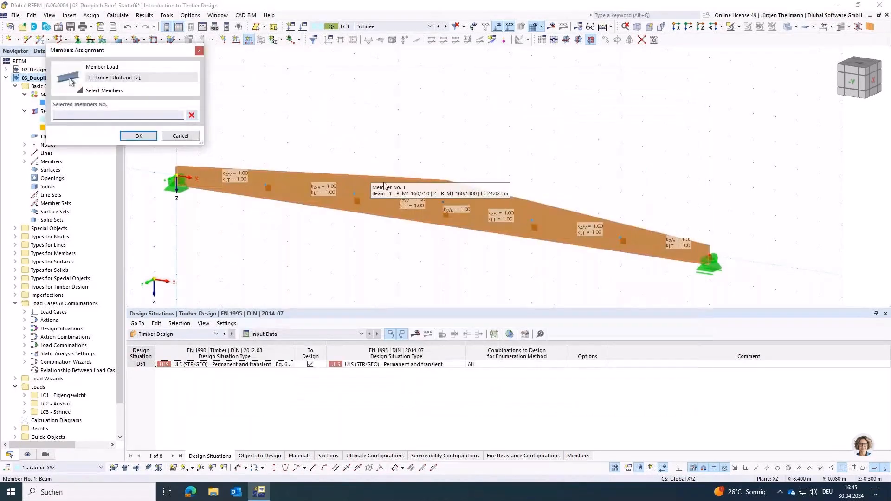
click(383, 185)
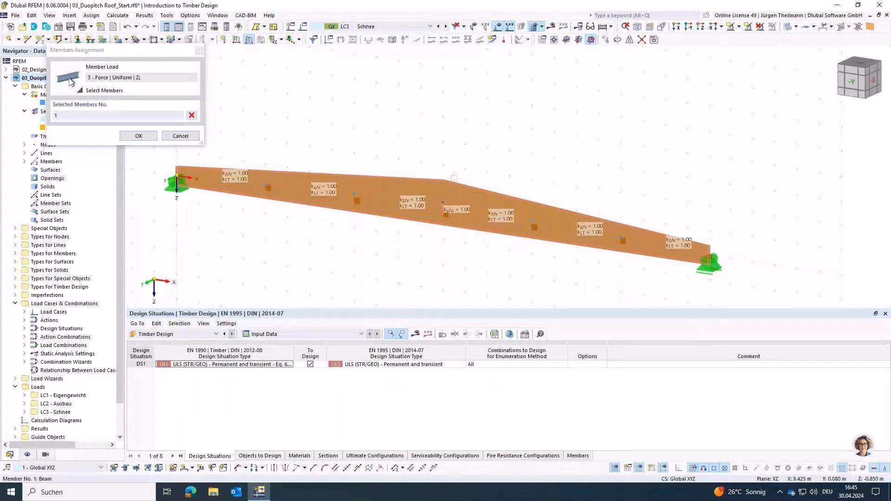
click(138, 136)
Step: Put the member load in load case LC1 - Eigengewicht with a magnitude of 1.02 kN/m, accepting the deletion of existing results
click(486, 106)
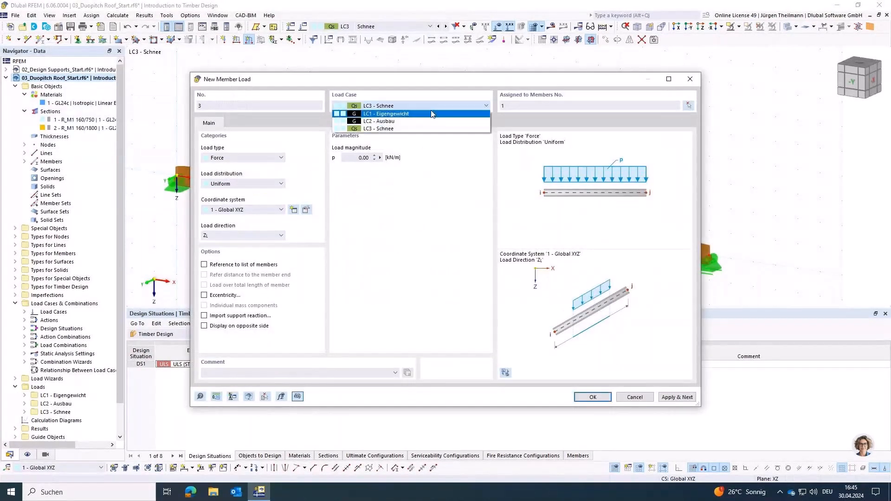
click(430, 114)
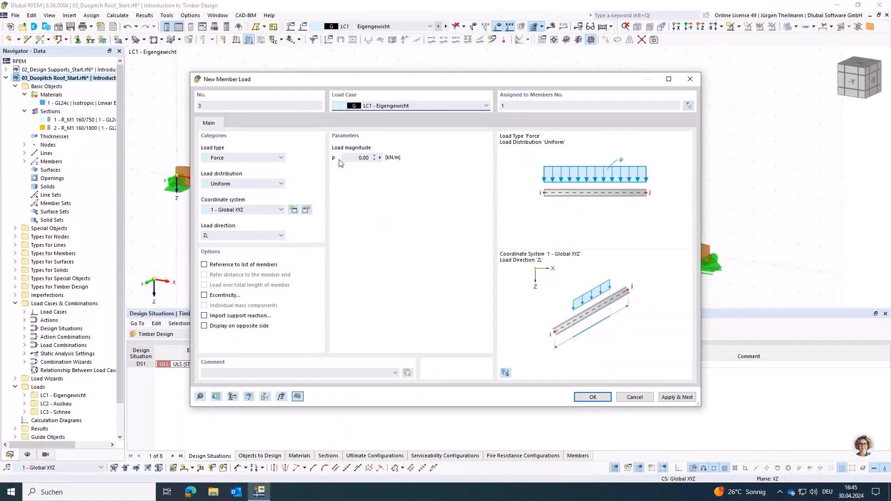
click(362, 158)
text(1.02)
key(Tab)
click(684, 400)
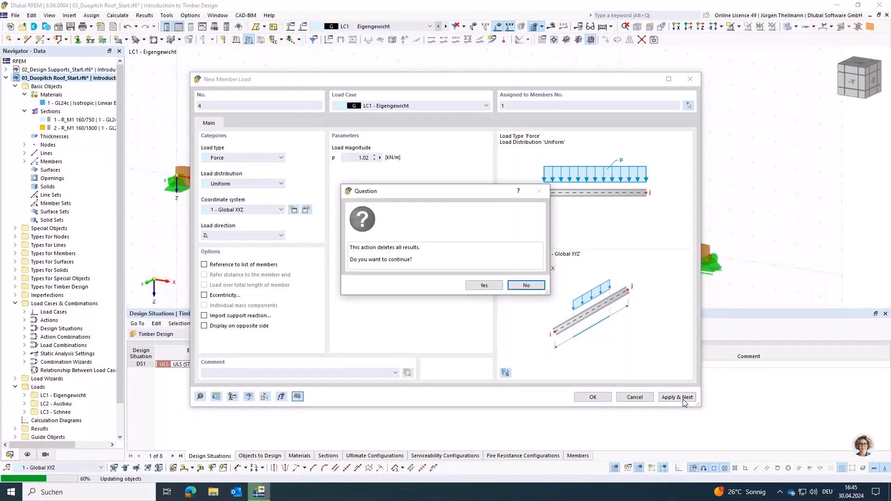
click(484, 285)
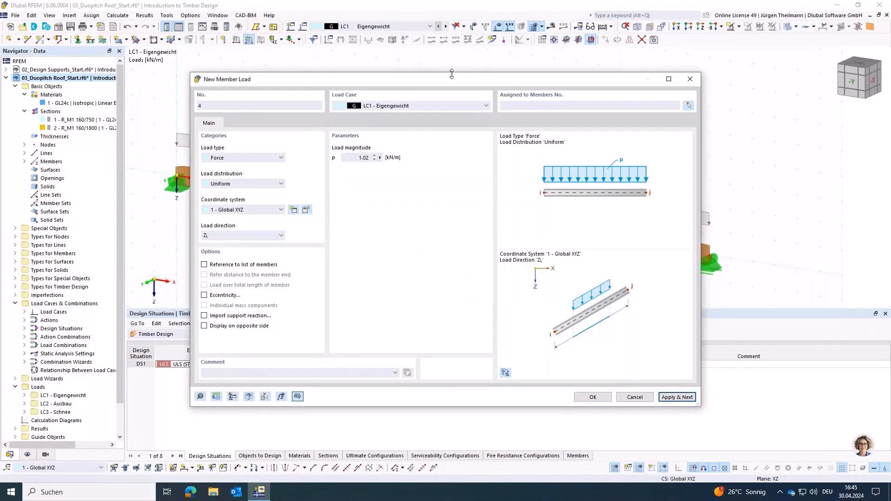
Step: Add a uniform member load of 2.70 kN/m to the roof beam in load case LC2 - Ausbau
mouse_move(453, 80)
mouse_down()
mouse_move(439, 289)
mouse_move(436, 78)
mouse_up()
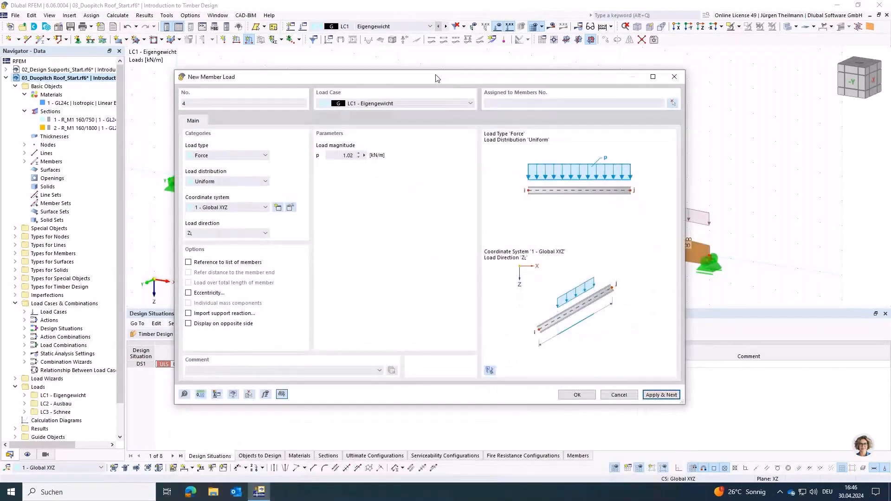
click(438, 101)
click(423, 116)
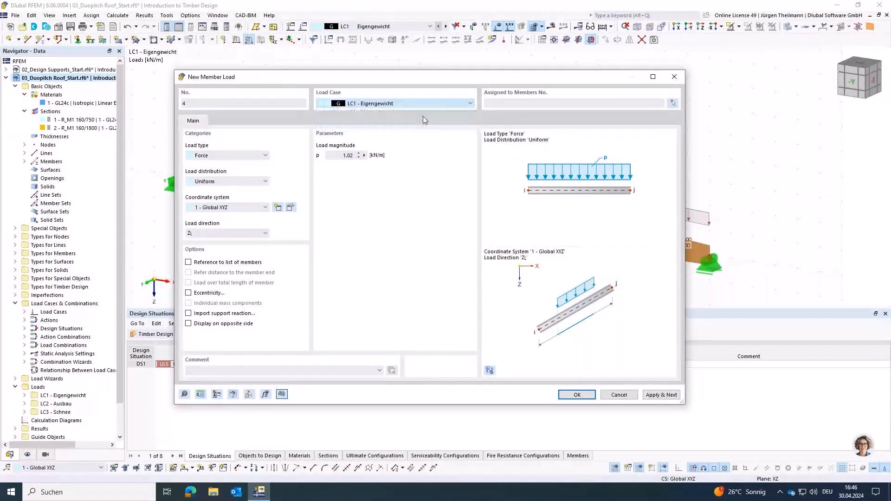
click(674, 104)
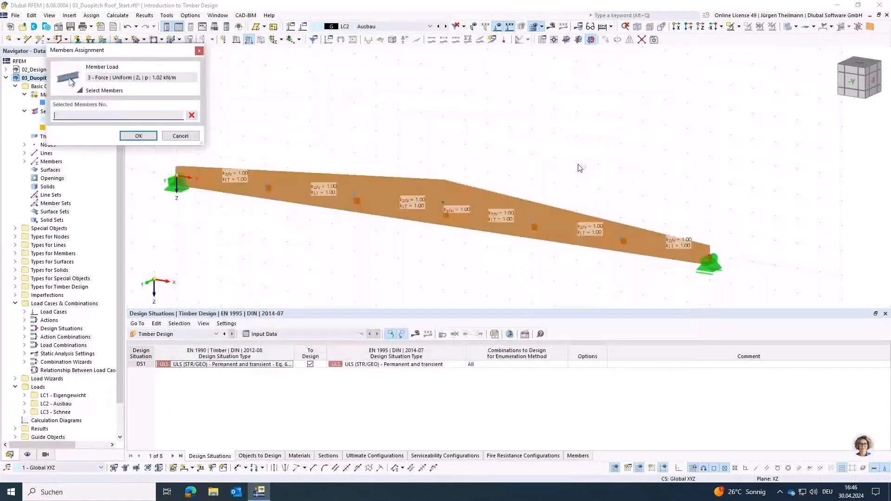
click(529, 213)
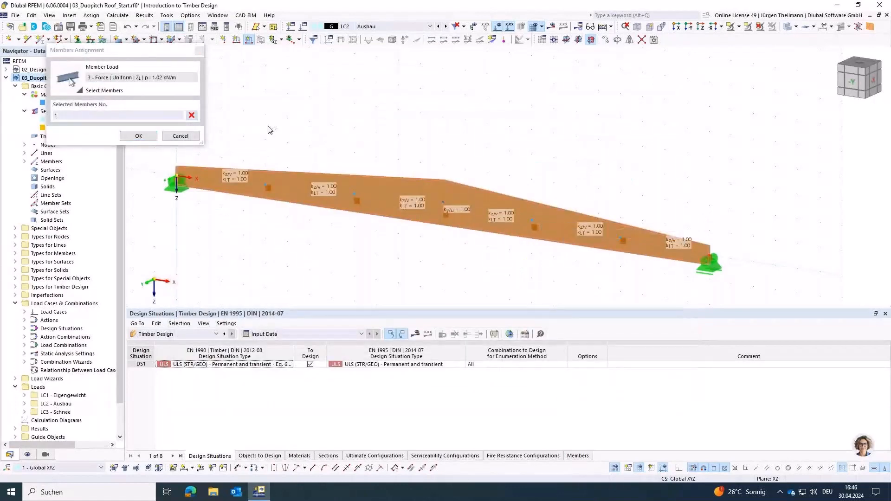
click(138, 135)
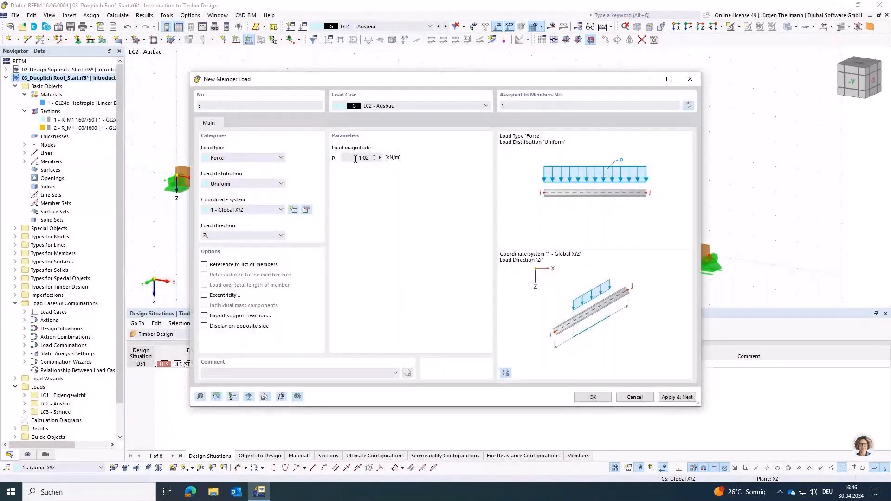
drag(356, 158, 381, 159)
text(2.7)
key(Tab)
click(677, 398)
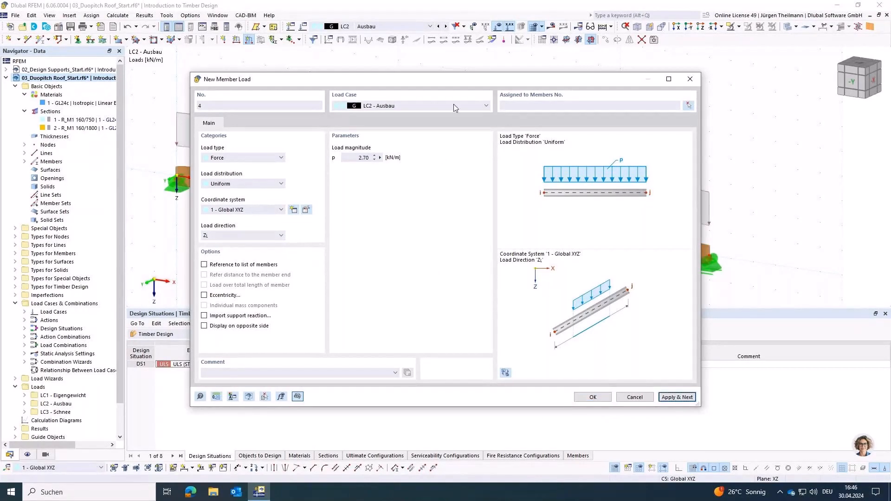
Step: Add a uniform 3.15 kN/m load to the roof beam in load case LC3 - Schnee, acting globally in Z on projected length
click(475, 105)
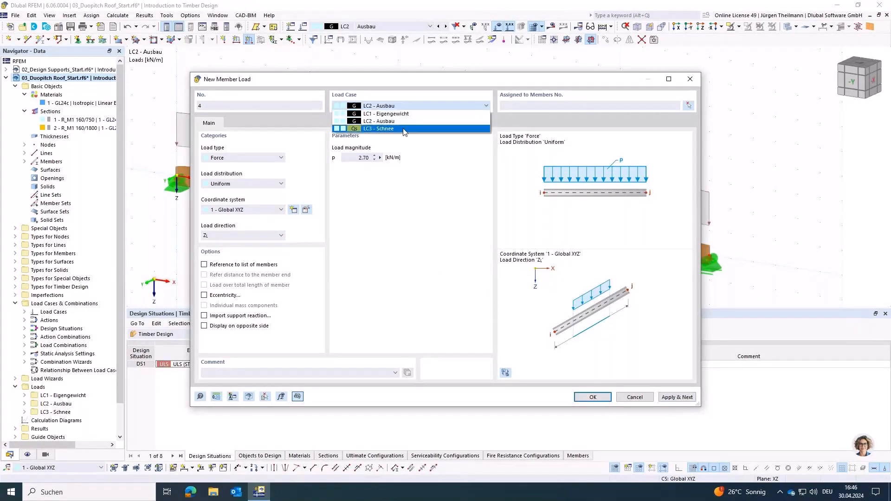
click(385, 129)
click(688, 106)
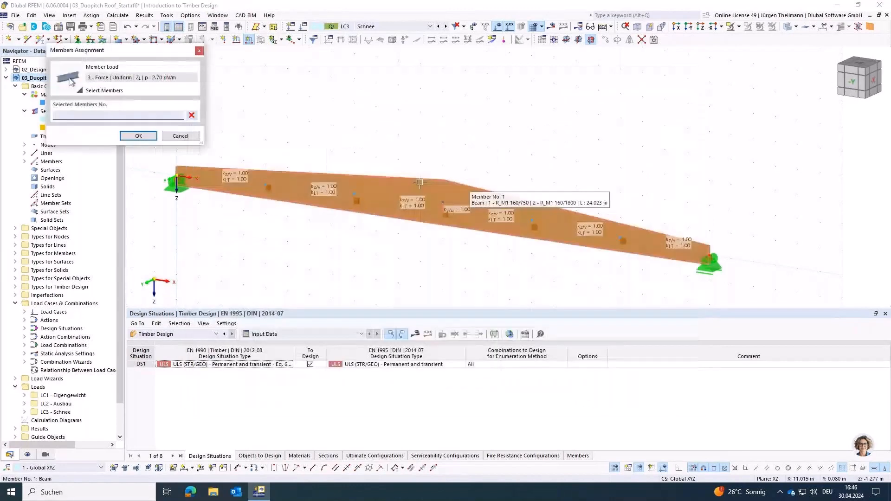
click(140, 135)
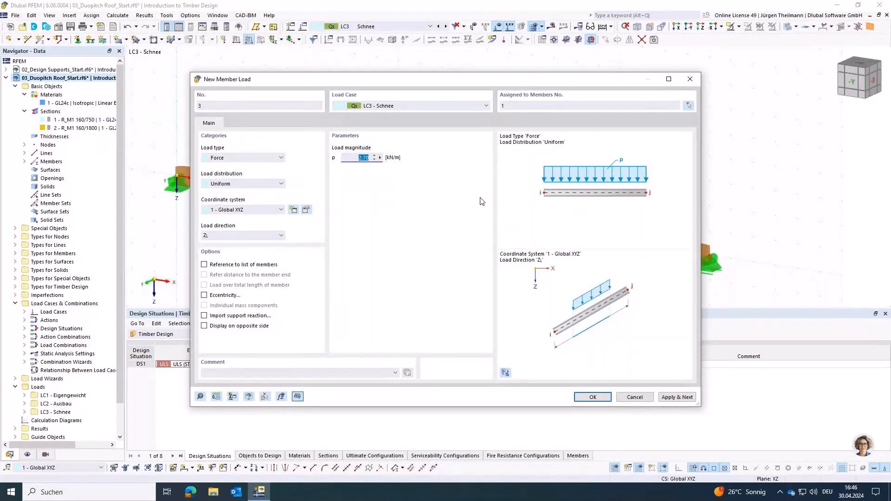
text(3.15)
key(Tab)
click(268, 236)
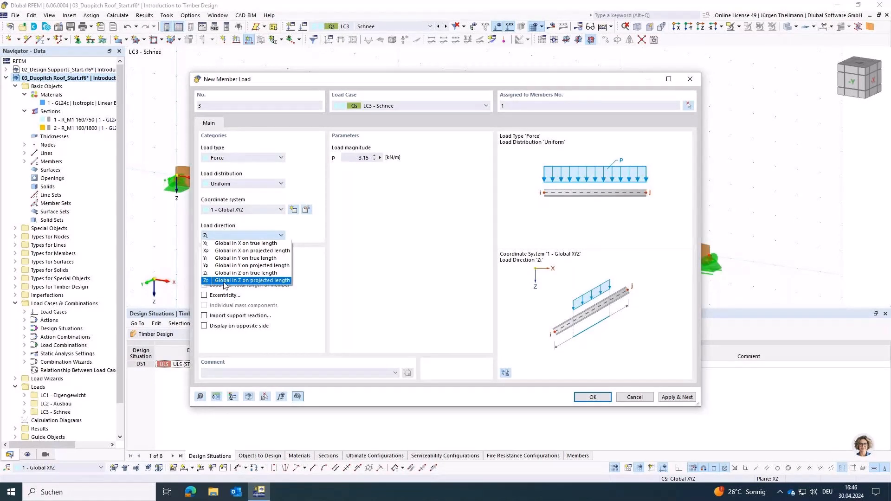
click(271, 282)
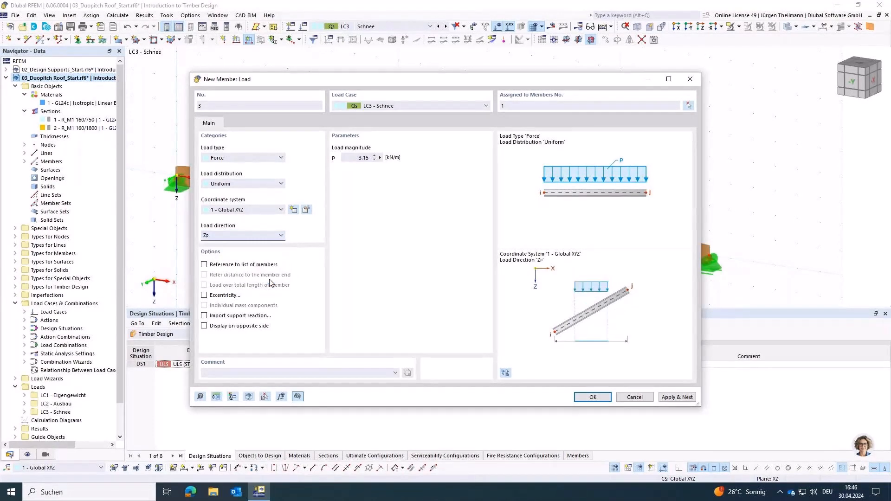
click(593, 397)
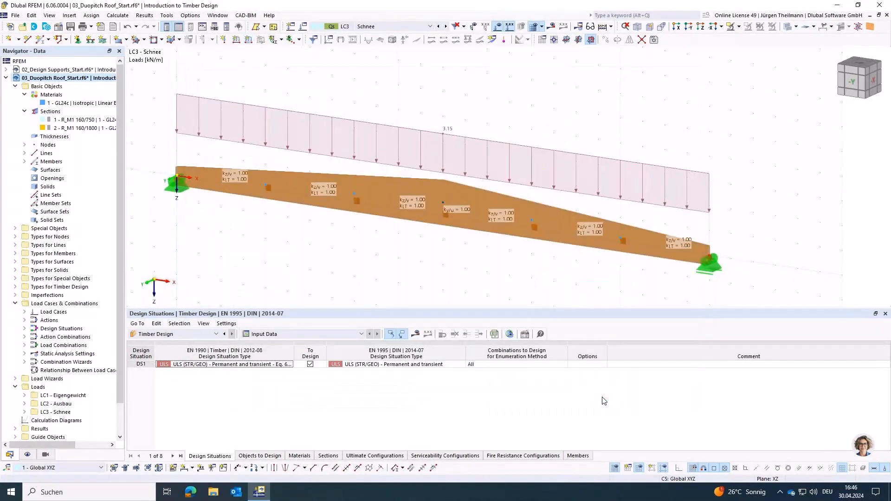
Step: Calculate the timber design with the new loads and display the design ratios along the roof beam
click(416, 337)
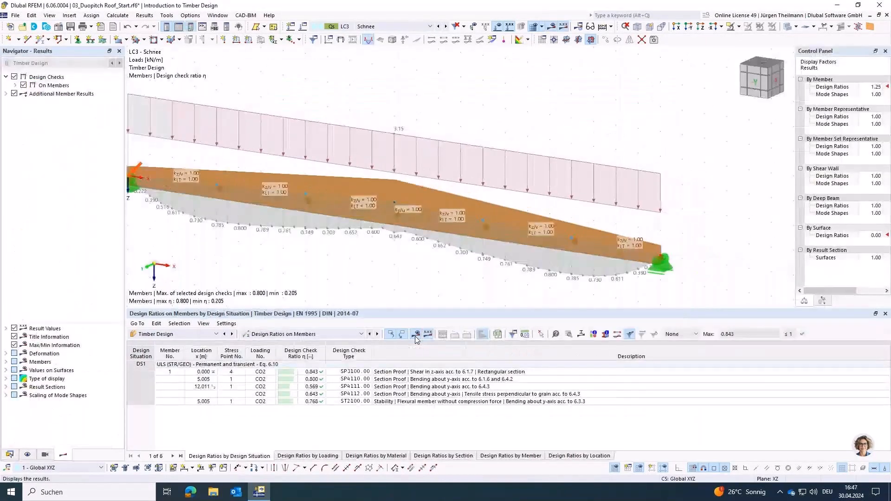
middle_drag(372, 259, 461, 251)
scroll(450, 250, down, 1)
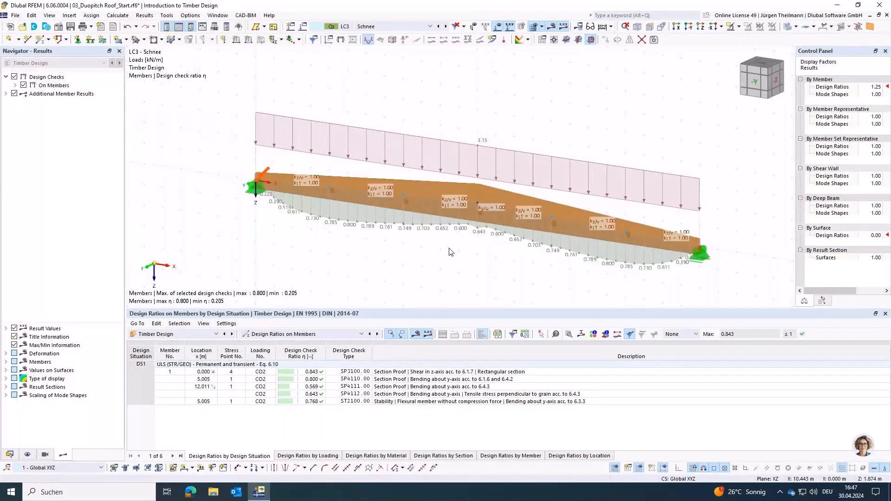
middle_drag(512, 271, 480, 260)
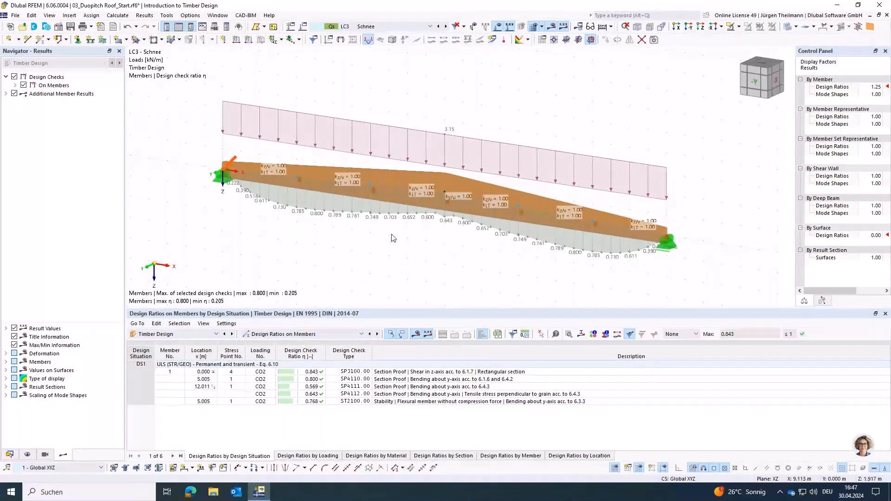
Step: Limit the displayed member results to bending check SP4110, hiding the ratio envelope, the stability check and section proofs SP3100, SP4111 and SP4112
click(15, 86)
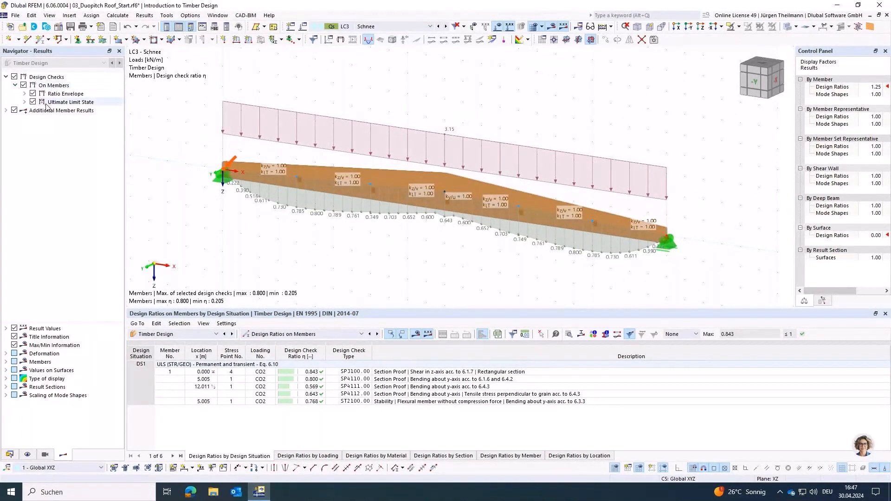
click(33, 94)
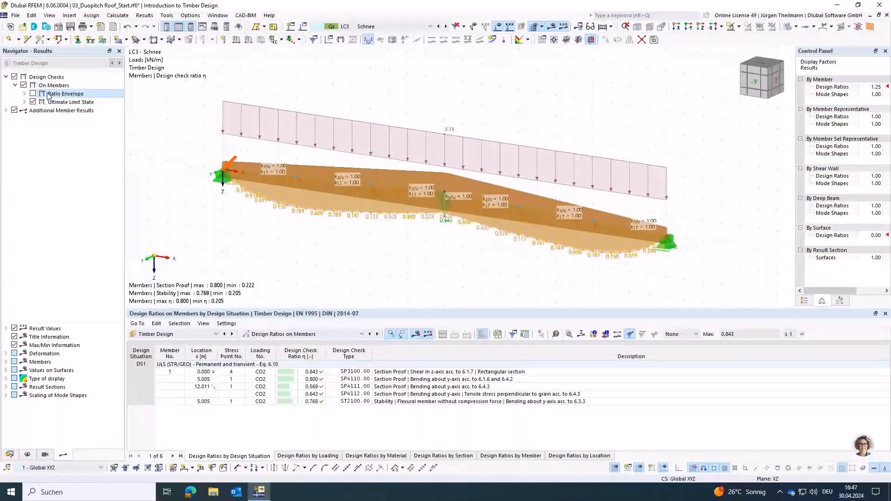
click(24, 101)
click(43, 119)
click(34, 111)
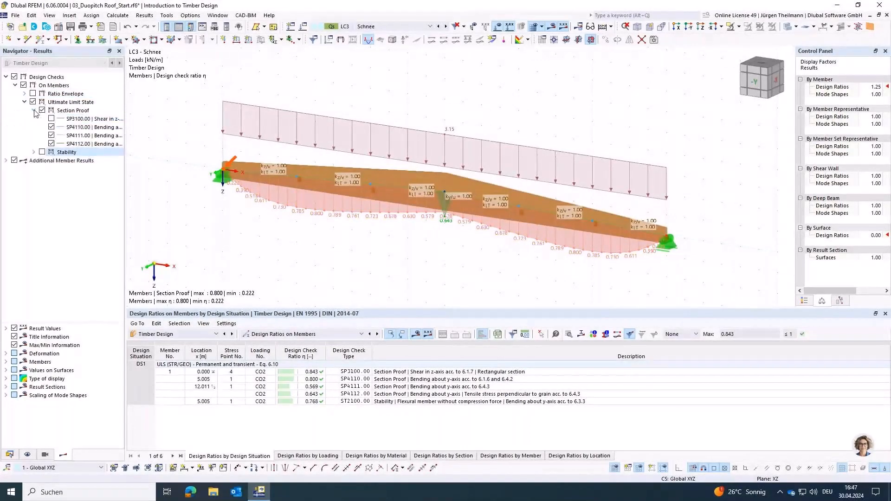
click(51, 135)
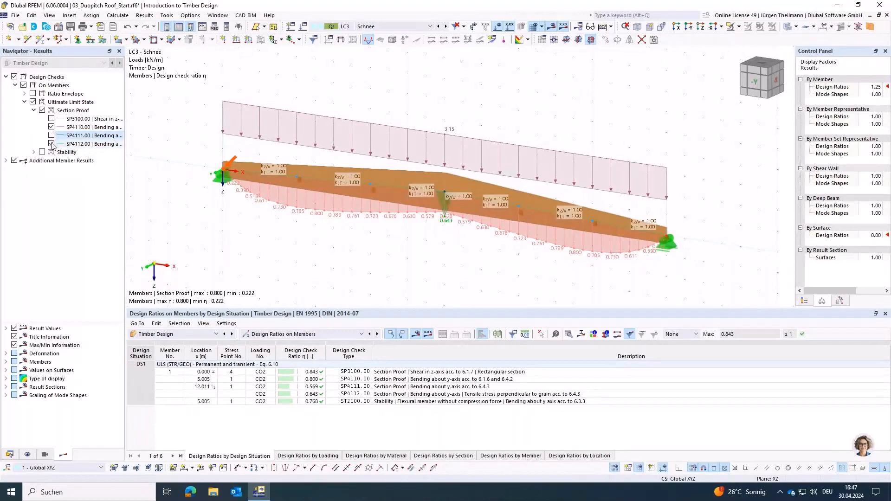
click(52, 143)
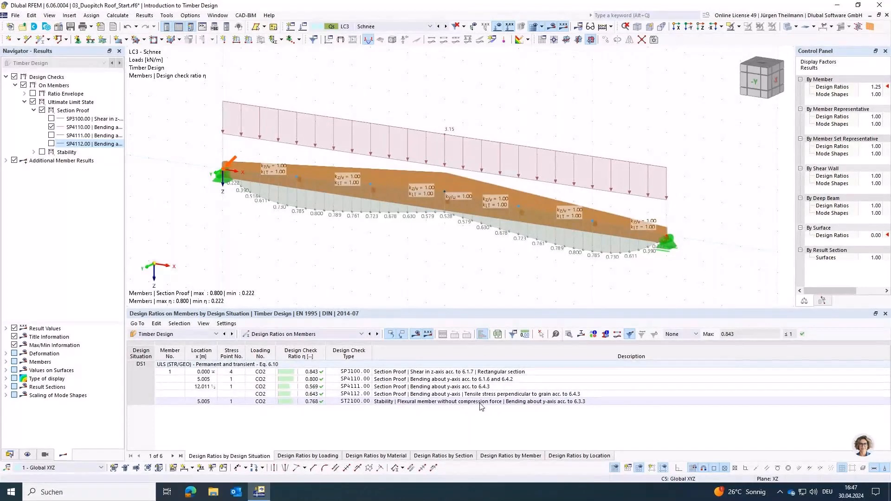
Step: Examine the design check details of stability check ST2100 for bending about the y-axis, including its formulas and symbol legend
double_click(413, 402)
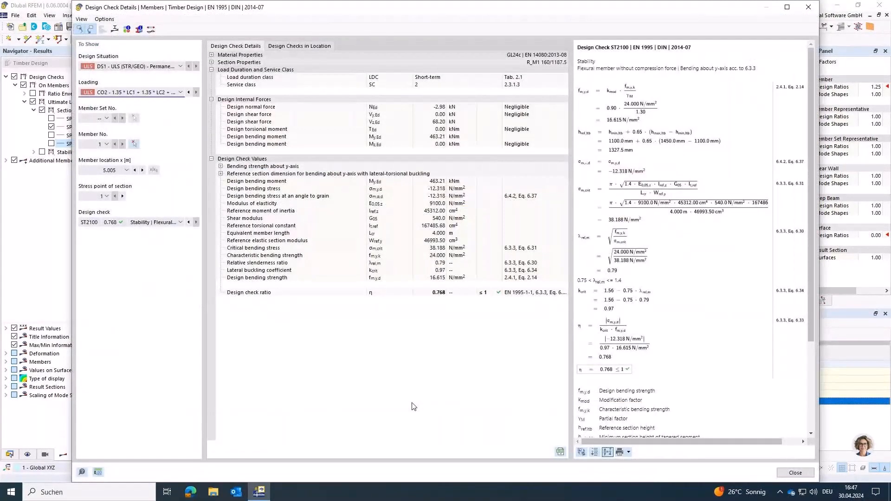
scroll(718, 206, down, 3)
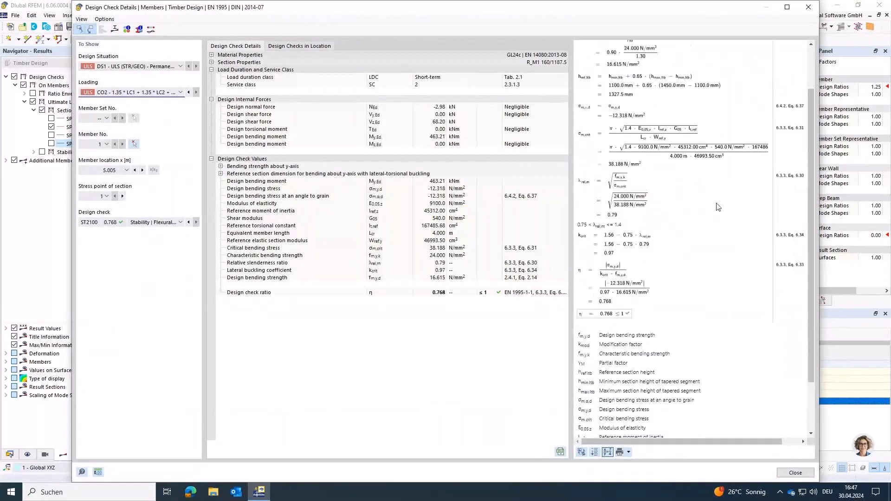
scroll(718, 207, down, 2)
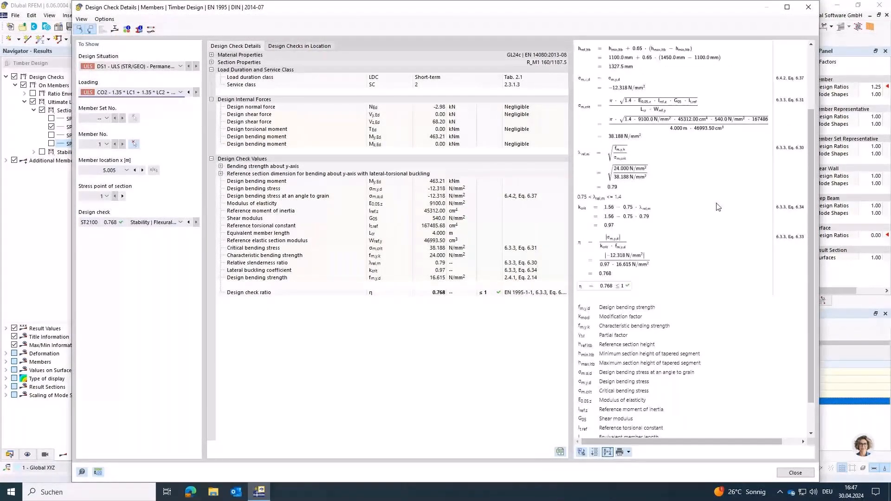
scroll(718, 207, down, 2)
click(791, 479)
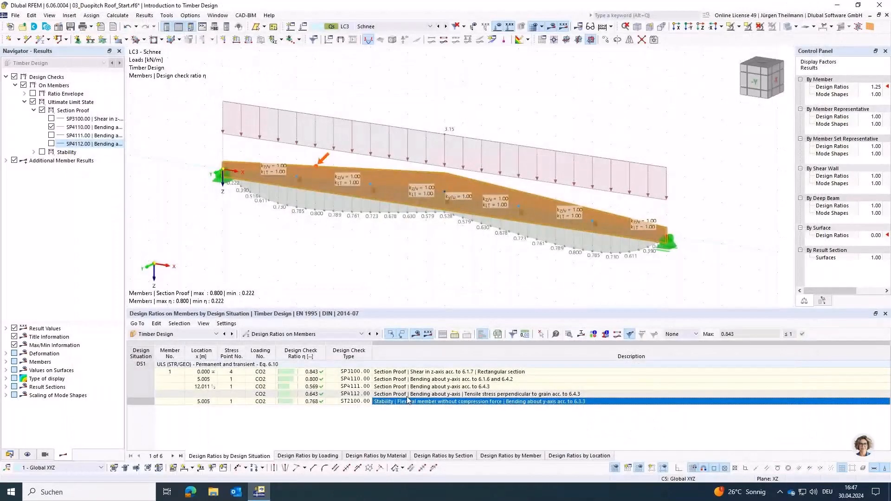
Step: Examine the design check details of section proof SP4110 for bending about the y-axis acc. to 6.1.6 and 6.4.2
click(442, 381)
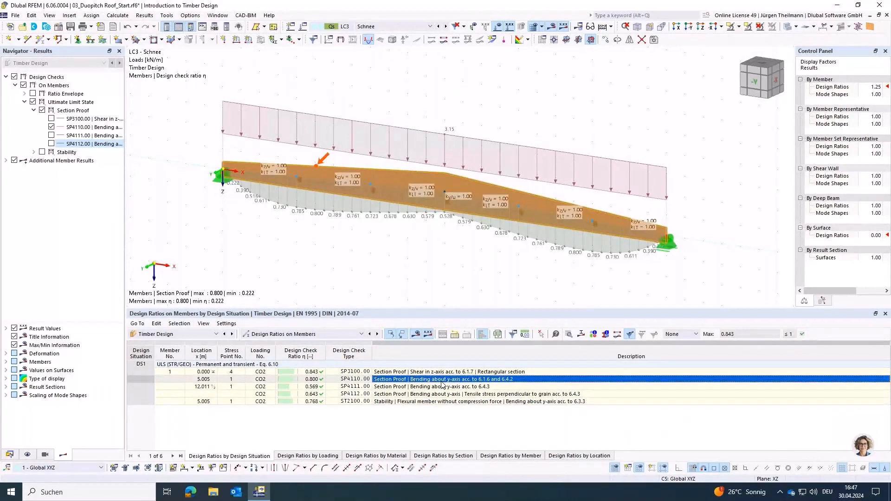
double_click(443, 385)
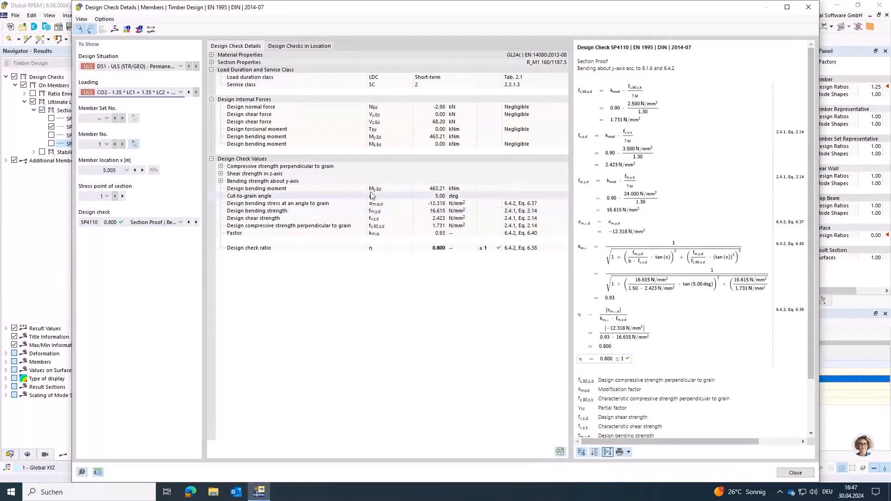
click(794, 473)
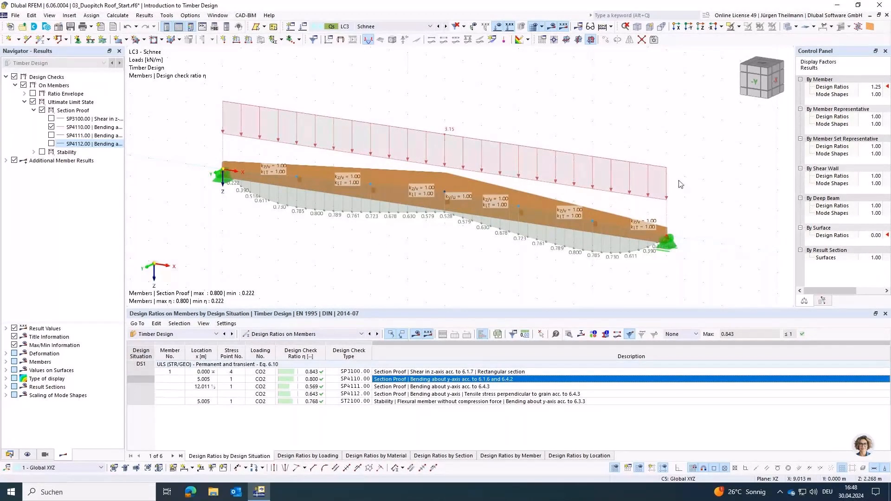
Step: Set all member division numbers in the mesh settings to 2 and recalculate the timber design of the roof beam
click(759, 86)
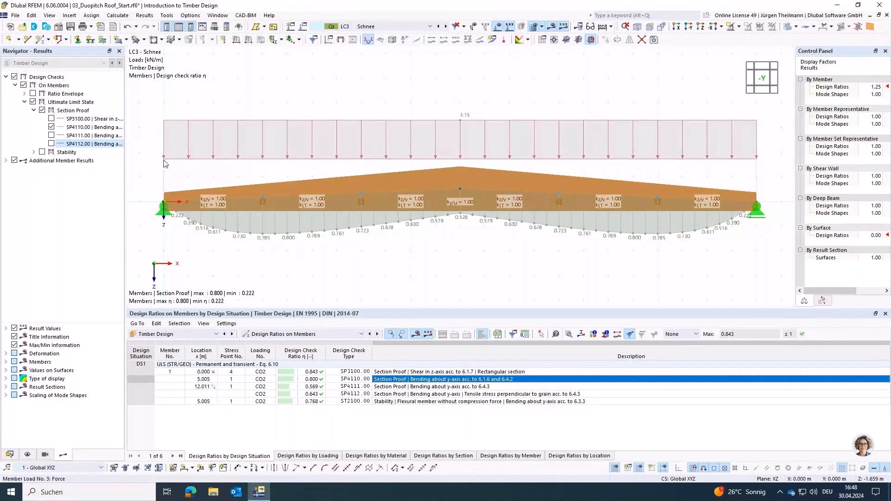
click(117, 15)
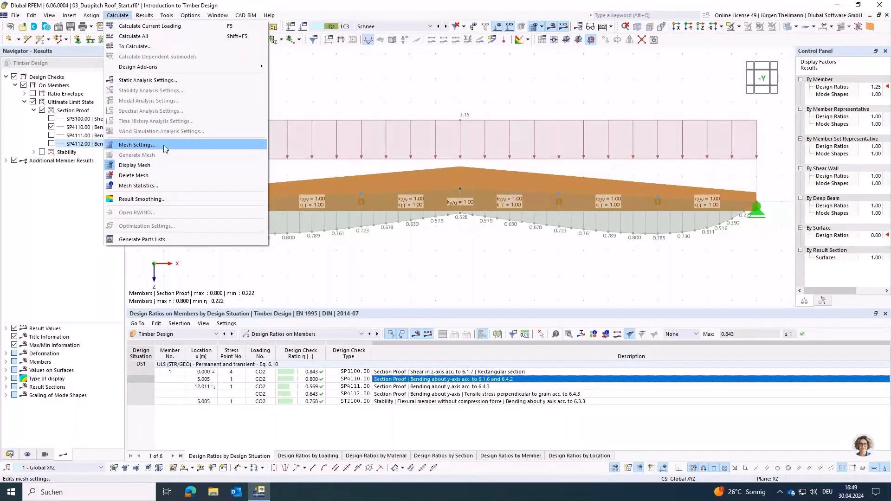
click(137, 145)
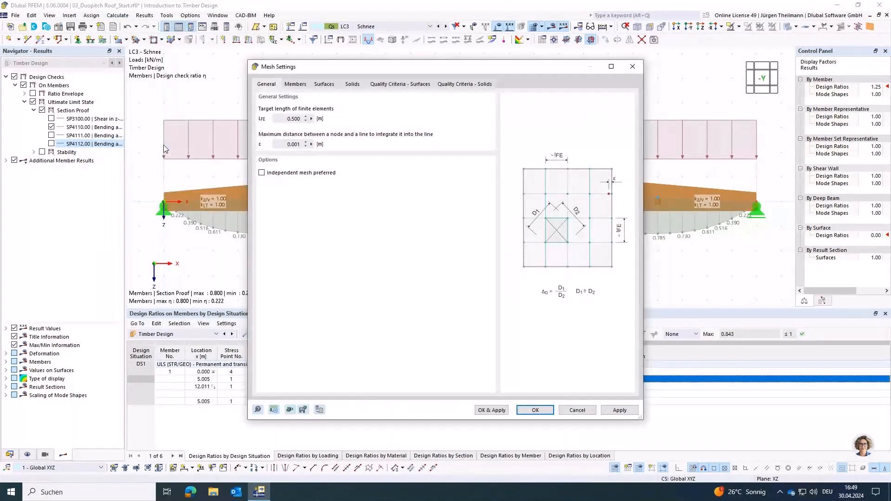
click(296, 84)
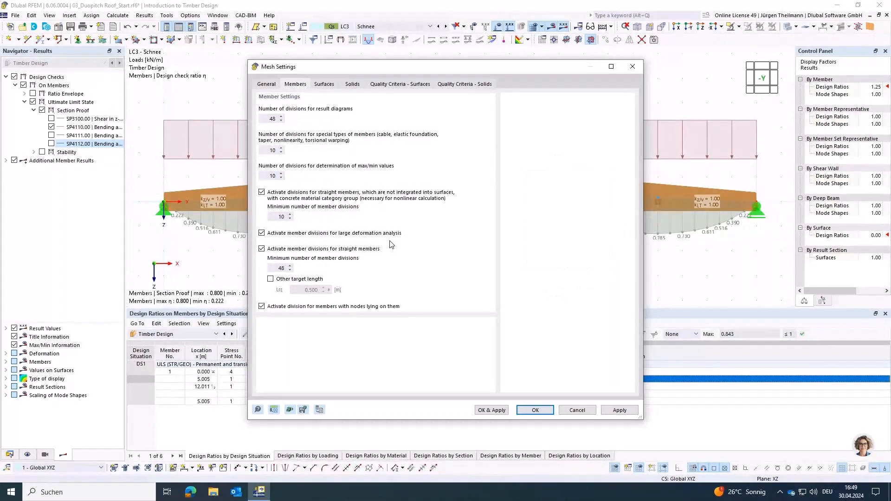
double_click(265, 119)
text(2)
key(Tab)
text(2)
key(Tab)
text(2)
key(Tab)
key(Tab)
text(2)
key(Tab)
key(Tab)
key(Tab)
text(2)
key(Tab)
click(492, 410)
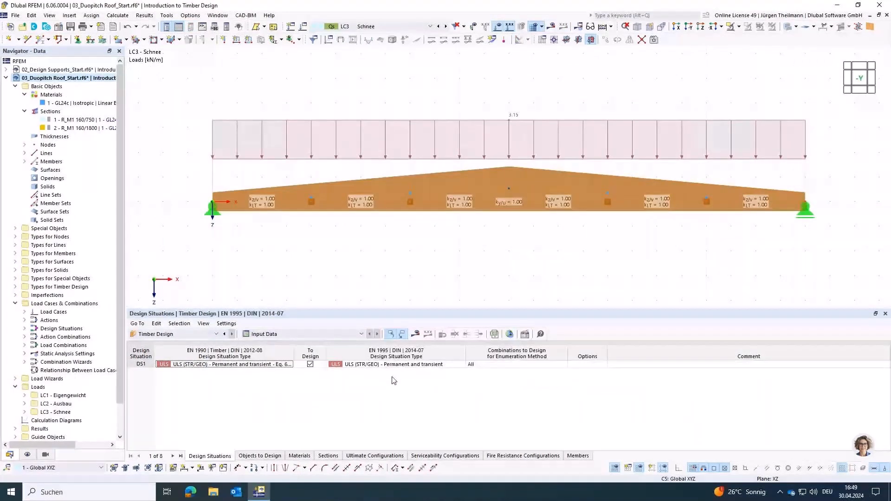
click(414, 335)
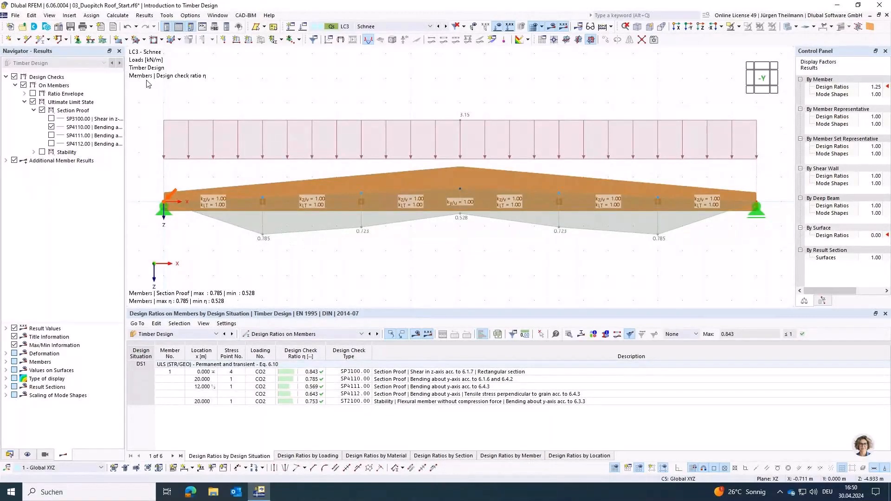
Step: Restore the default member division values in the mesh settings
click(117, 15)
click(127, 146)
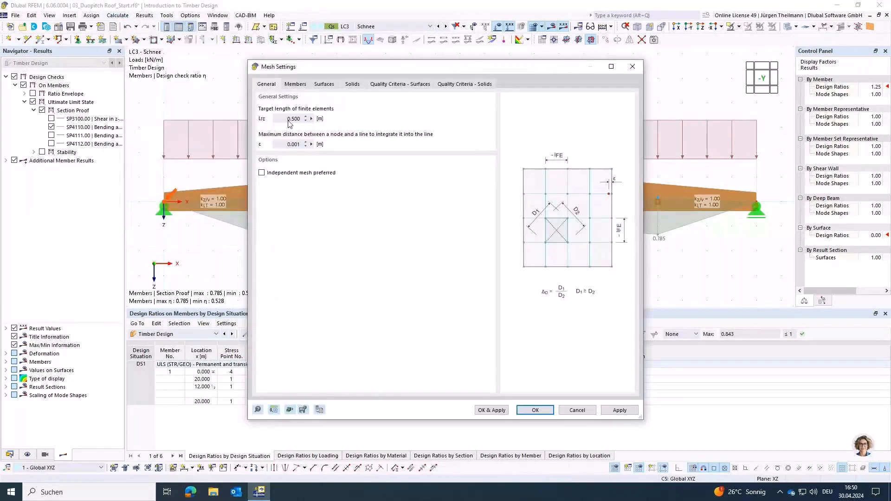
click(296, 84)
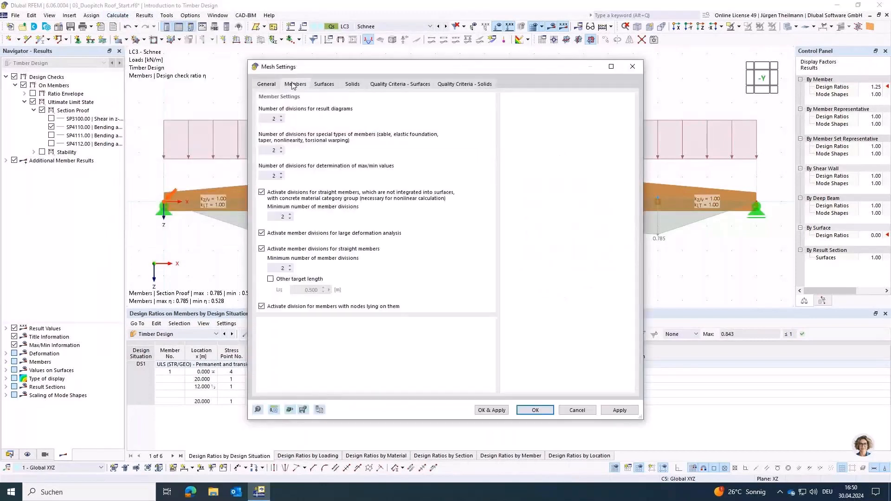
click(320, 409)
Step: Set the divisions for result diagrams and the minimum divisions for straight members to 12, and recalculate the design
double_click(268, 118)
text(24)
key(Tab)
key(shift+Tab)
text(12)
key(Tab)
double_click(277, 267)
text(12)
click(535, 410)
key(F5)
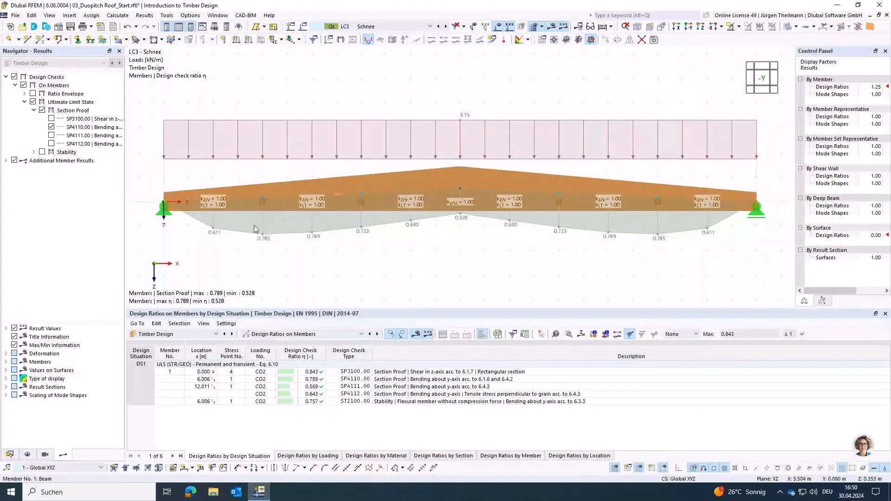
Step: Raise the mesh divisions for result diagrams and the minimum divisions for straight members to 24, and recalculate the design
click(117, 14)
click(130, 150)
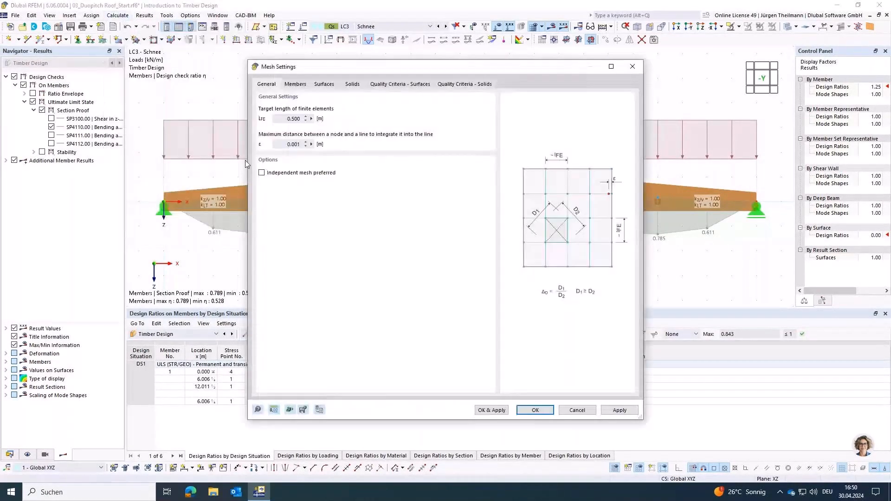
click(294, 84)
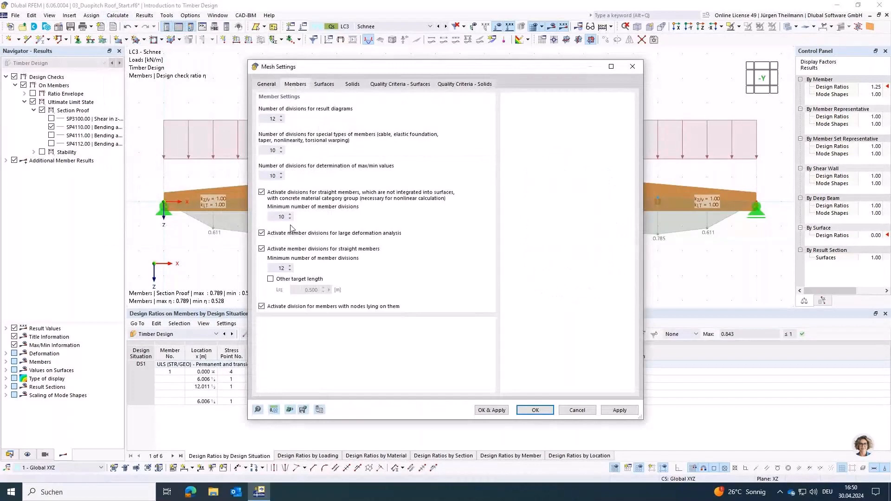
double_click(265, 118)
text(24)
key(Tab)
double_click(271, 267)
text(24)
click(536, 410)
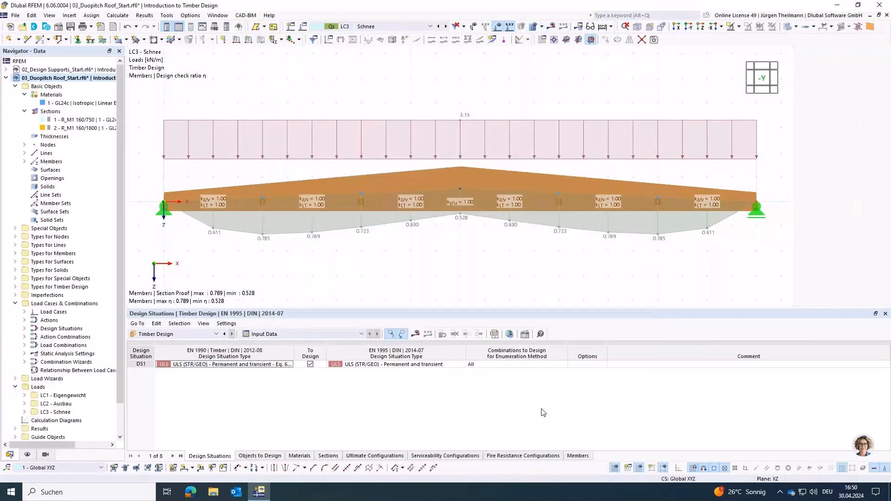
key(F5)
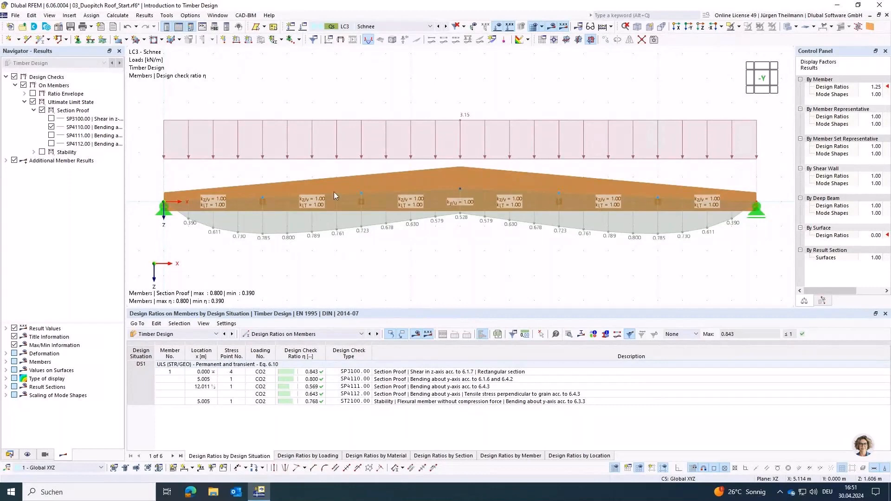
Step: Display the static analysis normal force N along the roof beam for load combination CO2, with the loads hidden
click(422, 27)
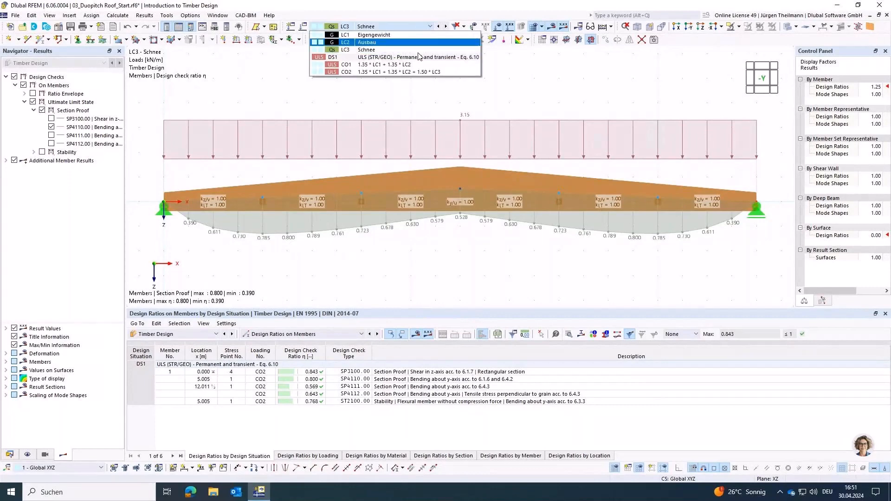
click(347, 72)
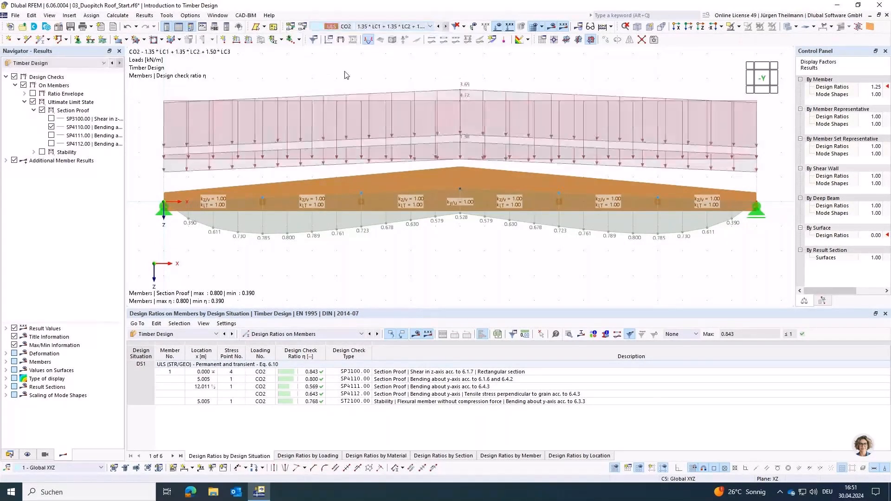
click(555, 28)
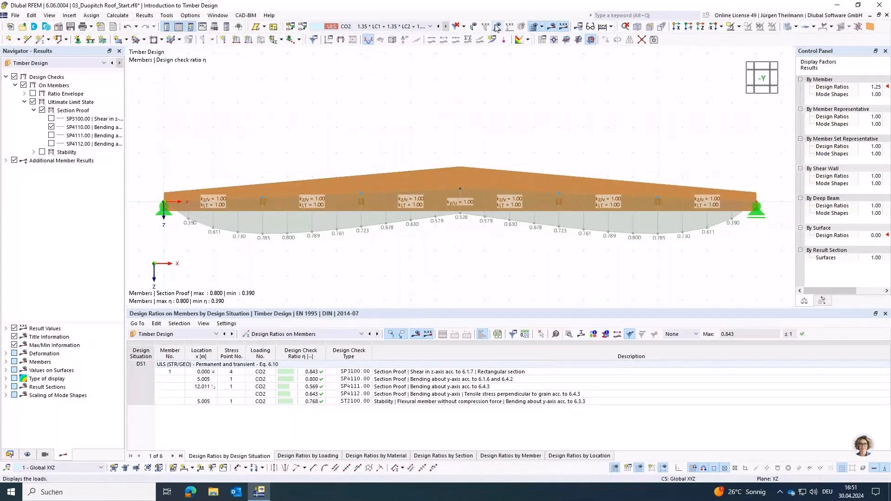
click(113, 63)
click(6, 144)
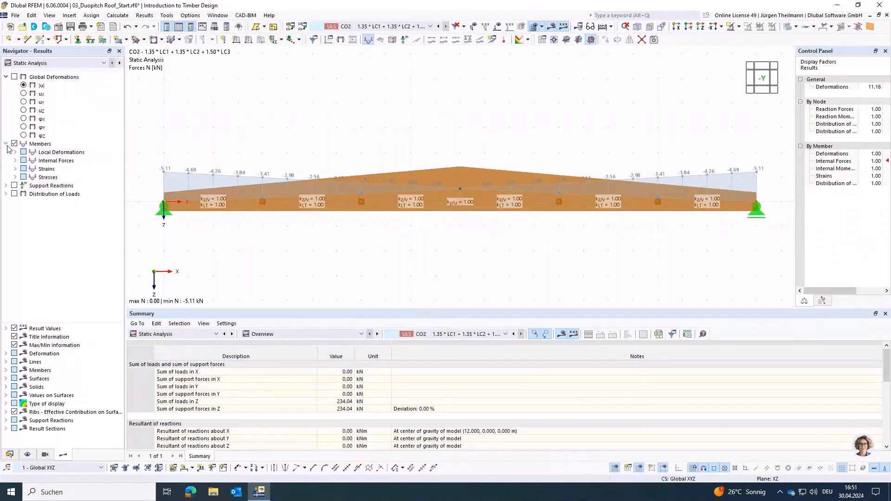
click(14, 160)
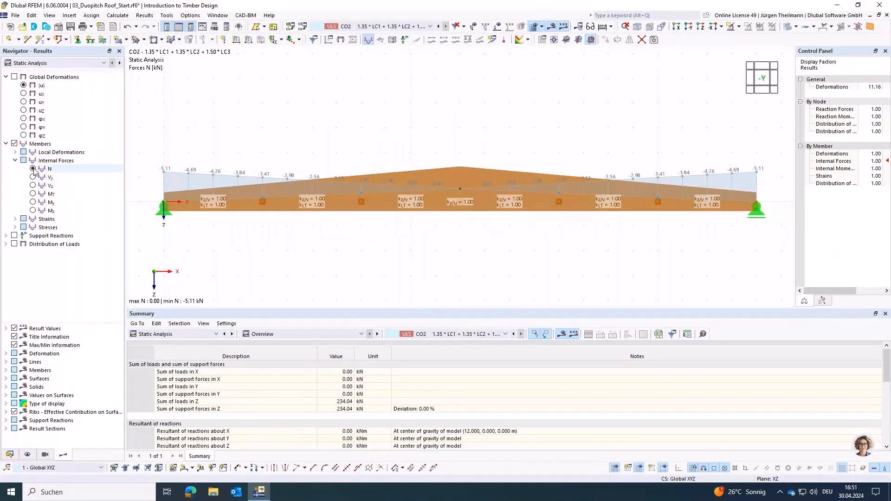
click(33, 169)
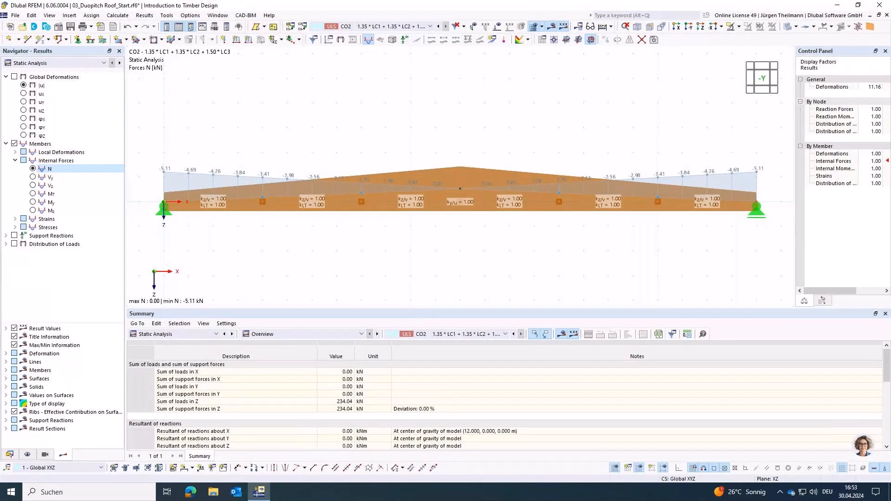
Step: Reduce every member division number in the mesh settings to 2 again and rerun the timber design for the roof beam
click(117, 17)
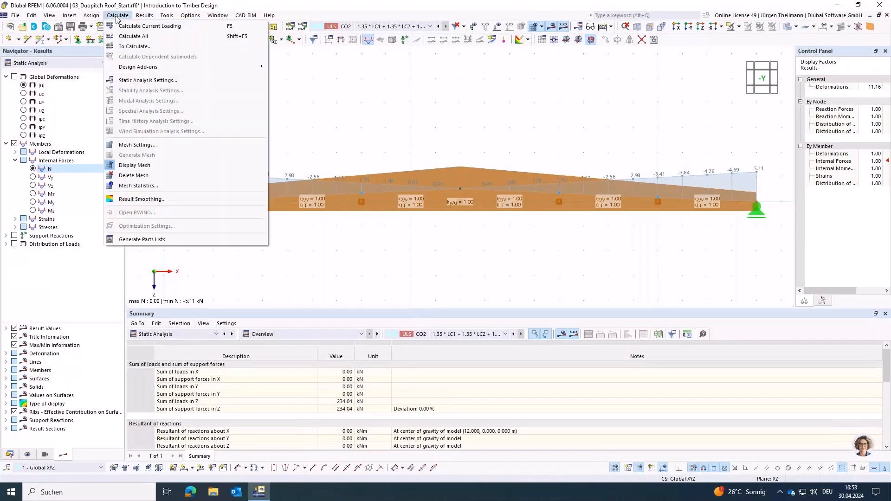
click(144, 145)
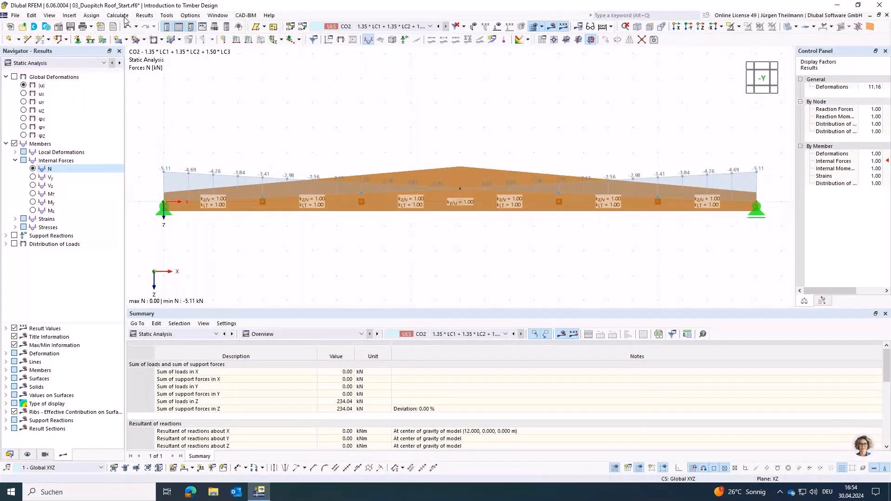
click(117, 15)
click(147, 145)
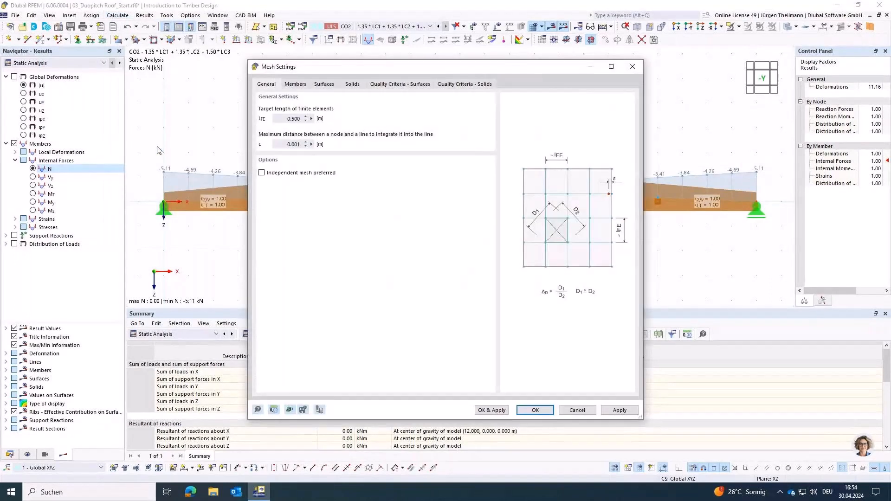
click(294, 85)
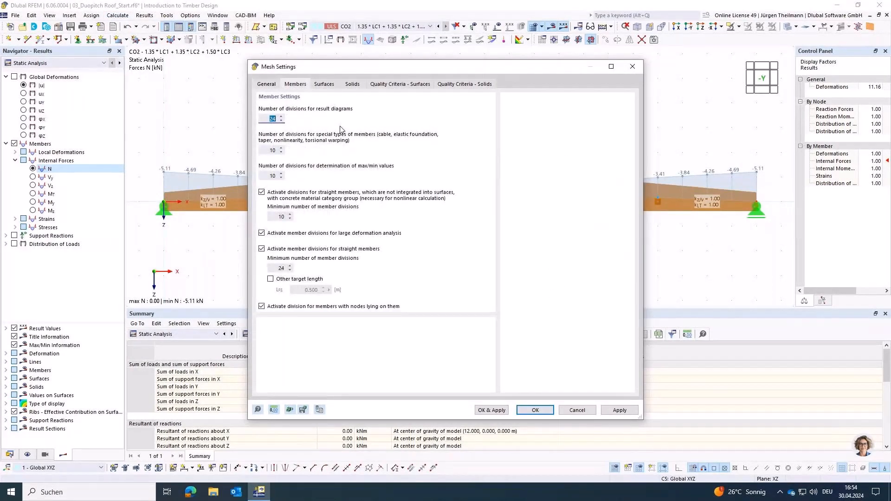
text(2)
key(Tab)
text(2)
key(Tab)
text(2)
key(Tab)
key(Tab)
text(2)
key(Tab)
key(Tab)
key(Tab)
text(2)
key(Tab)
click(536, 410)
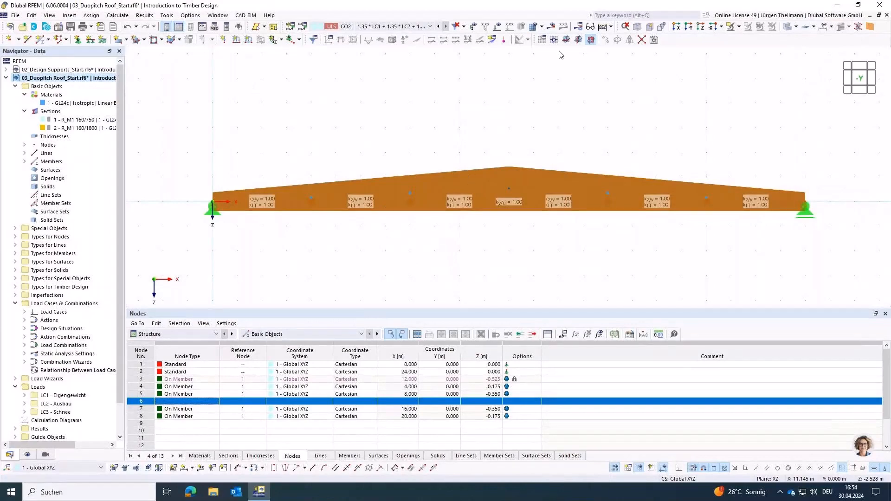
click(611, 26)
click(617, 48)
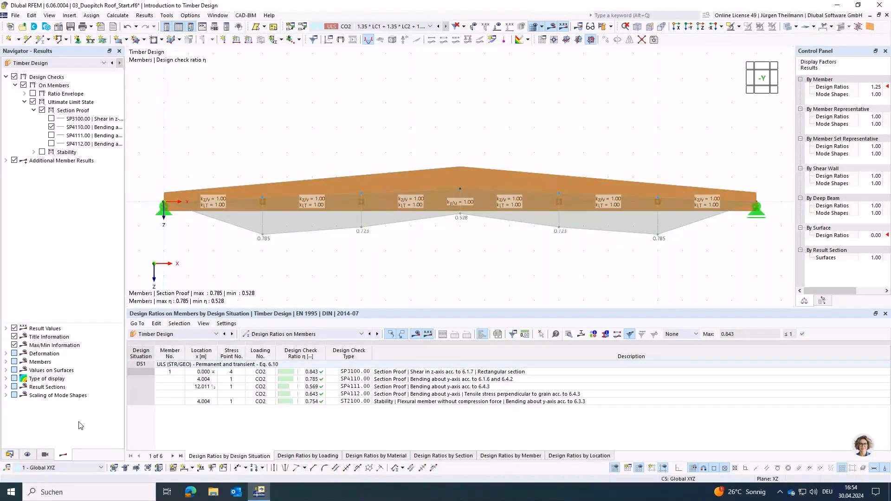
Step: Make the model 04_Timber Truss Beam_Start.rf6 active and list its defined materials and sections
click(9, 455)
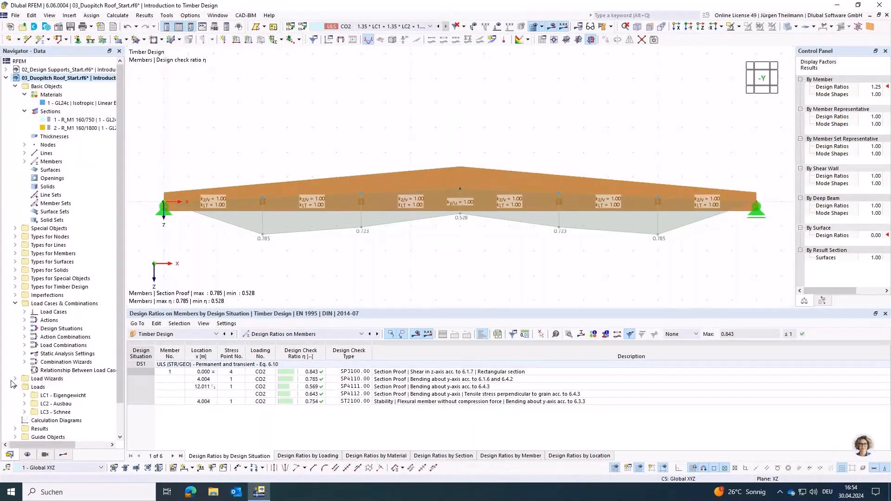
click(5, 78)
double_click(23, 87)
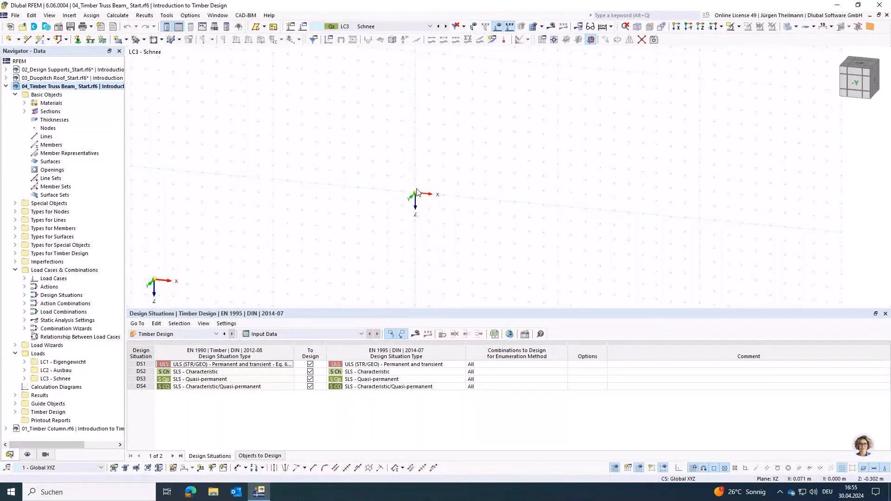
click(402, 30)
click(410, 27)
click(24, 103)
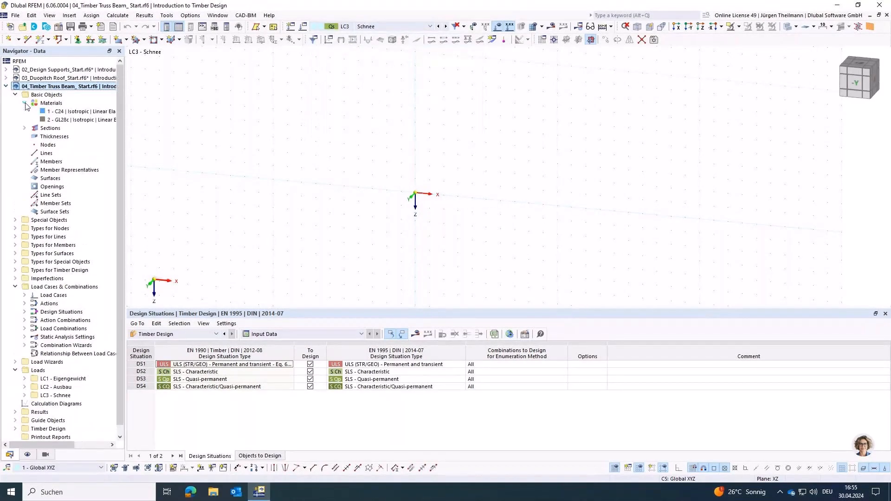
click(24, 129)
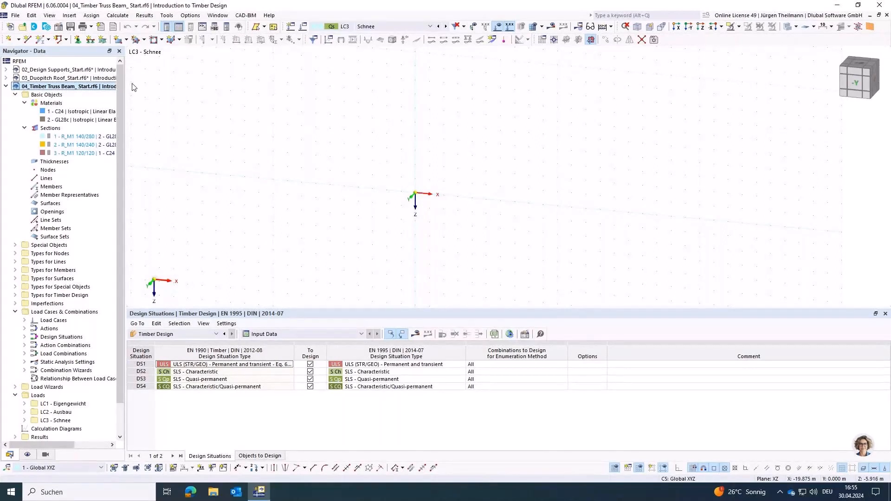
Step: Model a horizontal beam member with section R_M1 140/280, GL28c, from the origin to X 14.000 m, Z 0.000 m
click(40, 40)
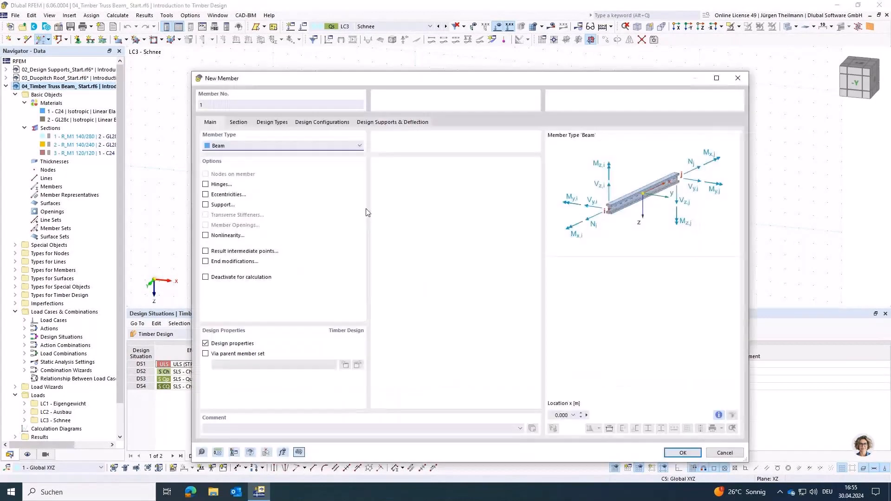
click(239, 122)
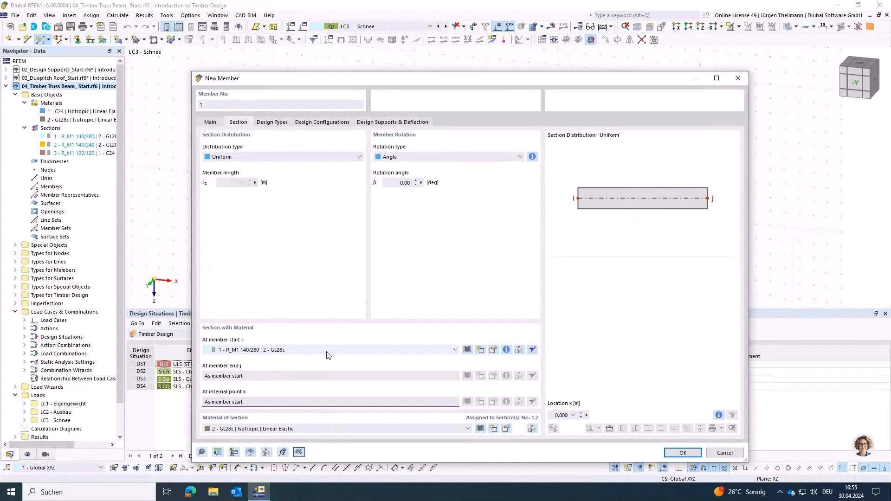
click(682, 453)
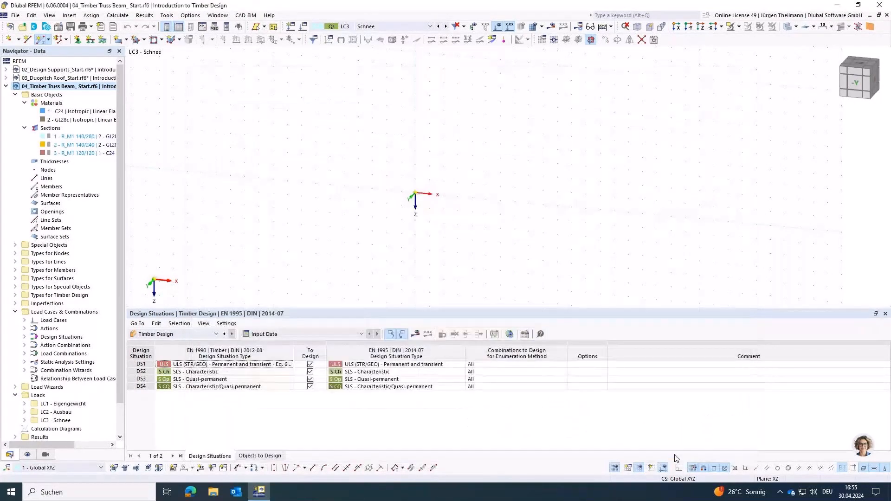
click(415, 193)
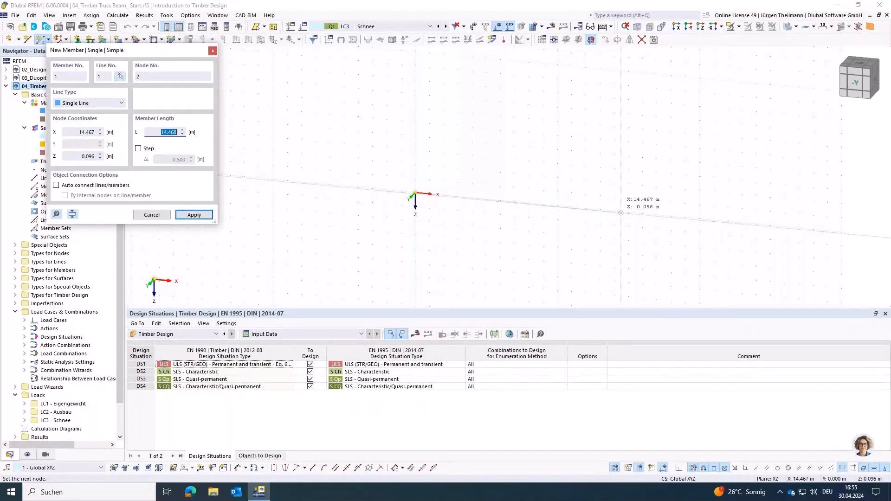
click(614, 211)
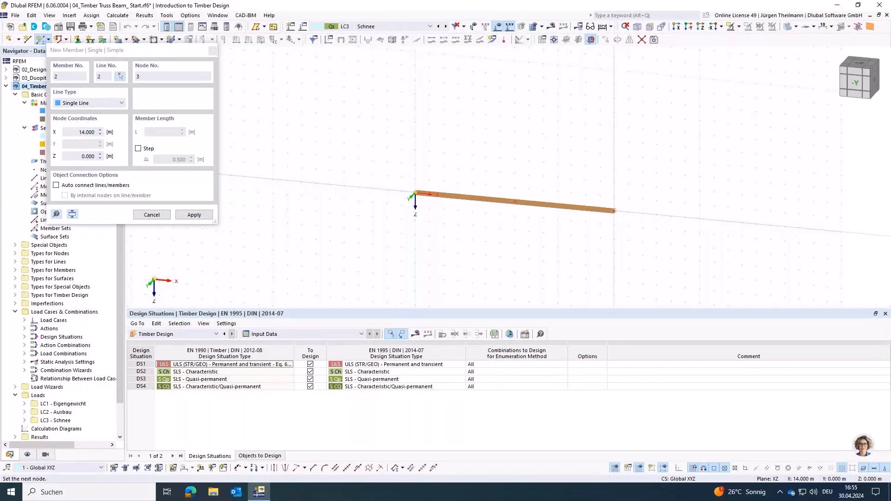
key(Escape)
middle_drag(522, 240, 470, 255)
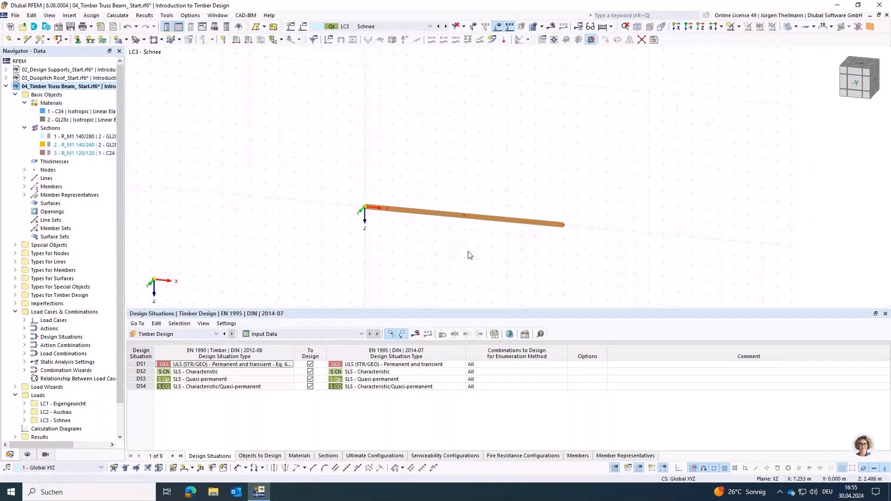
scroll(470, 256, up, 1)
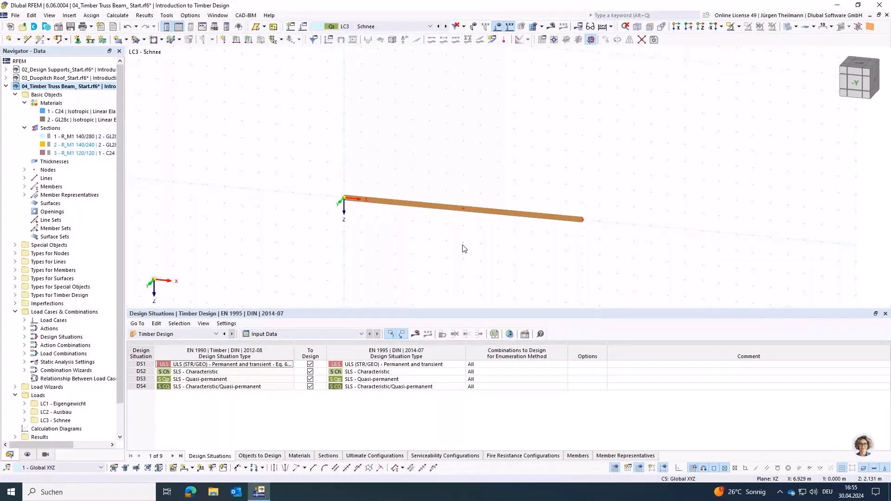
Step: Review the model's base data for the Member Representatives option and the member properties considered by the representatives wizard
click(57, 30)
click(423, 67)
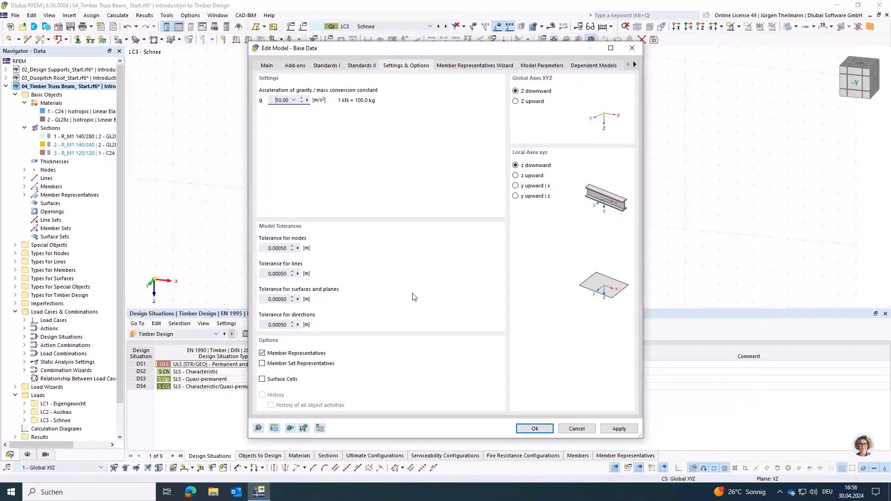
click(474, 66)
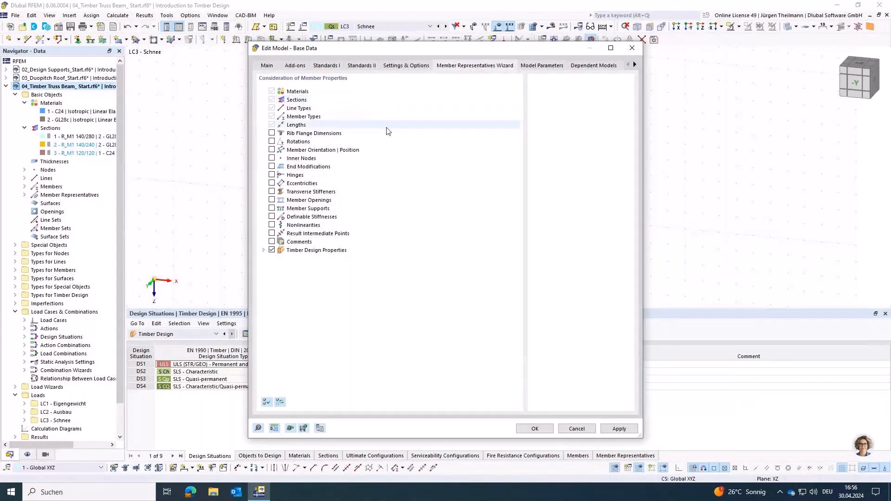
key(Escape)
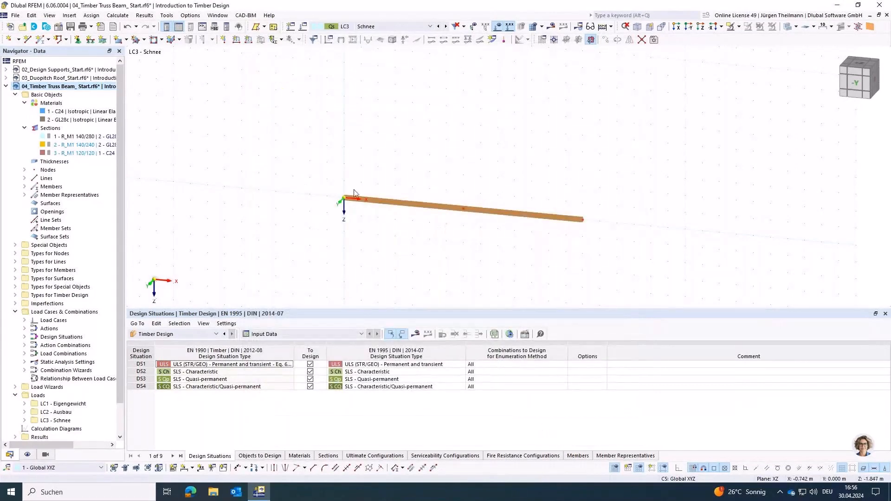
Step: Divide the horizontal member by distance at its midpoint, 7.000 m (50 %) from the member start
right_click(449, 211)
mouse_move(573, 238)
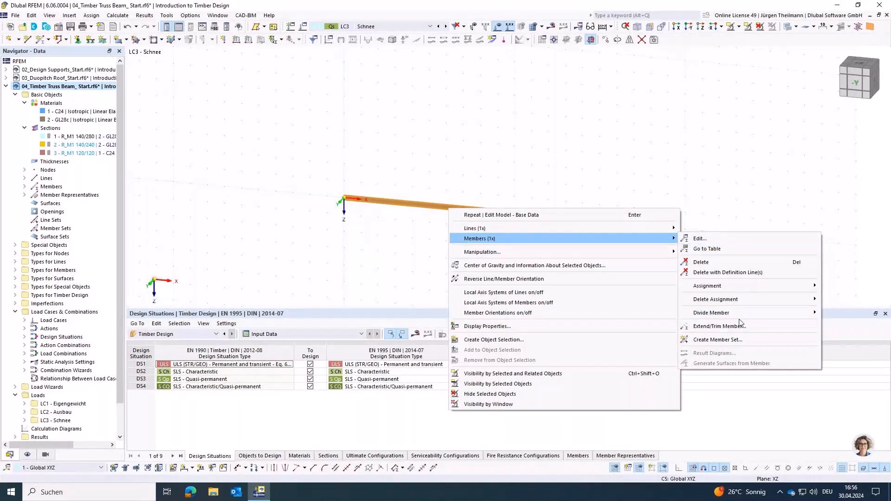
mouse_move(724, 313)
click(636, 322)
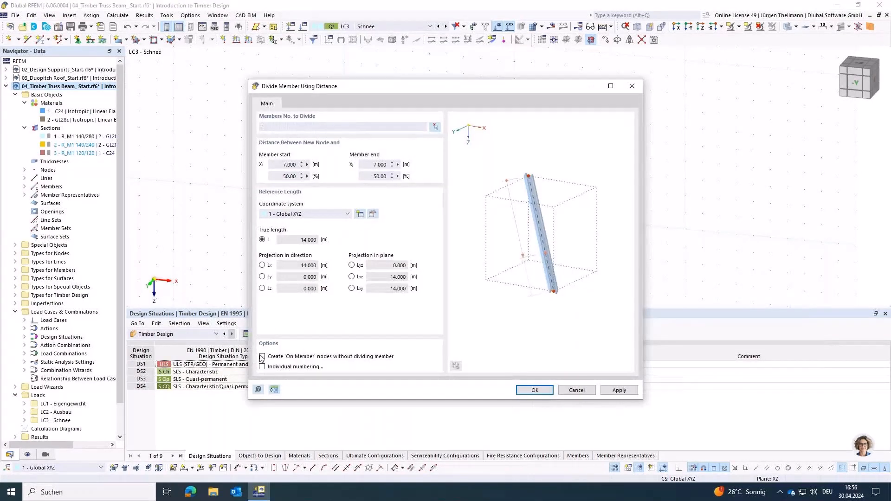
click(534, 391)
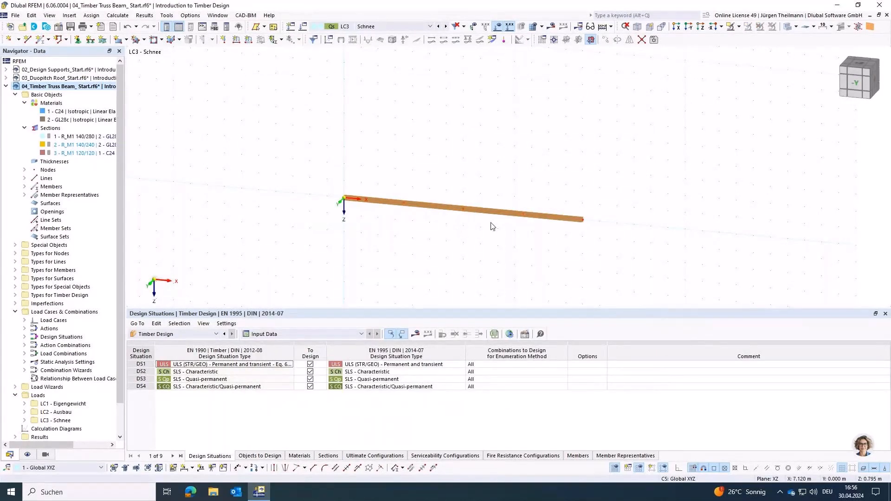
Step: Move the midpoint node by -1.8 m in the global Z direction to form the ridge
click(405, 206)
drag(449, 189, 481, 259)
click(606, 39)
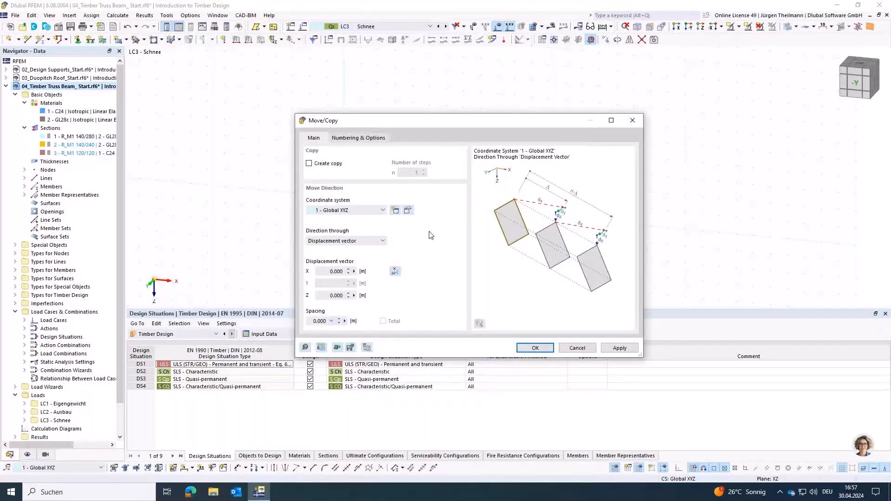
drag(329, 296, 405, 305)
text(-1.8)
key(Tab)
click(534, 349)
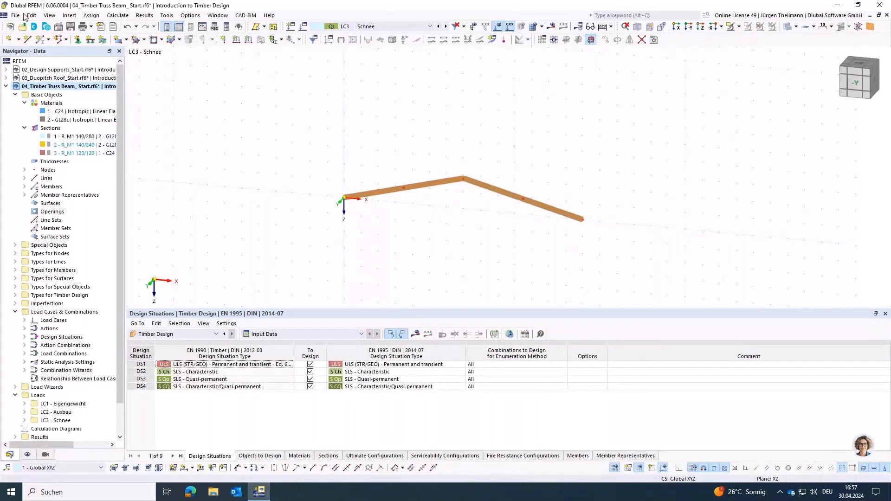
Step: Add a bottom chord beam with section R_M1 140/240, GL28c, from the origin to the far end node at X 14.000 m
click(39, 44)
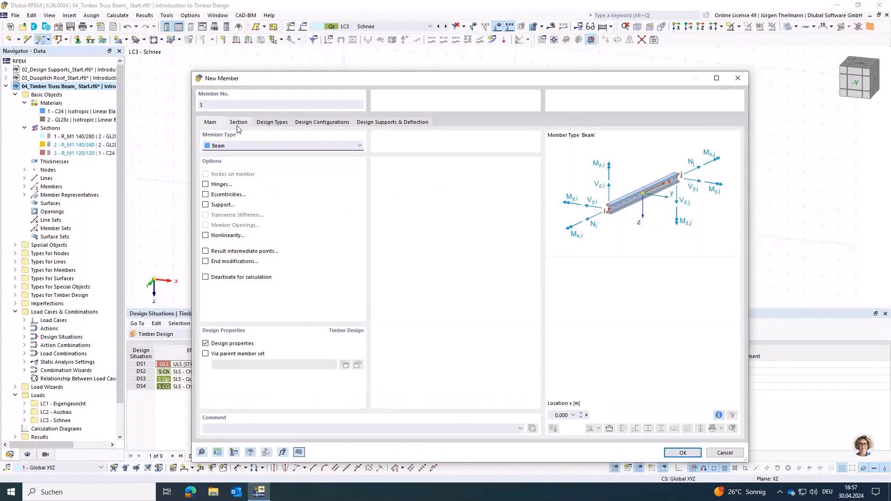
click(239, 122)
click(297, 351)
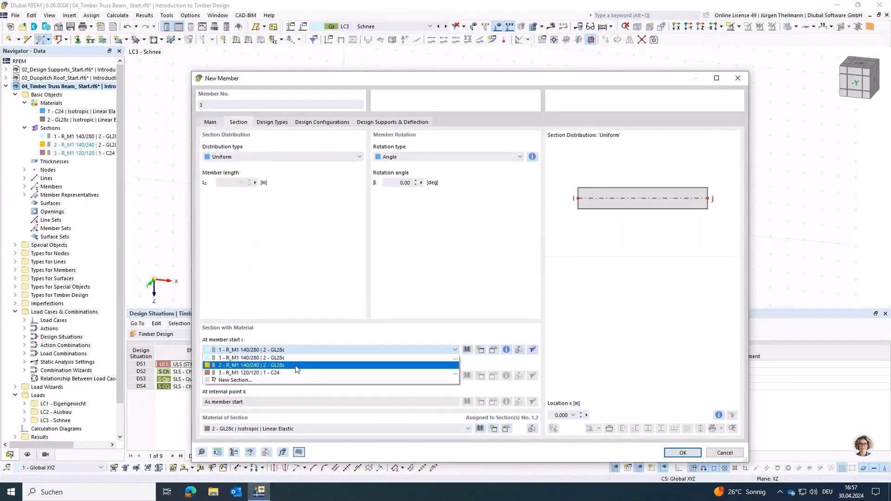
key(Escape)
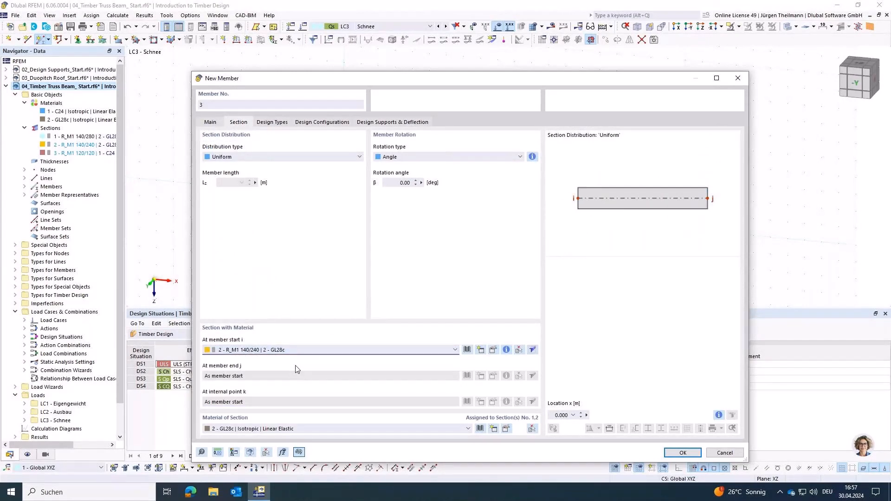
key(Return)
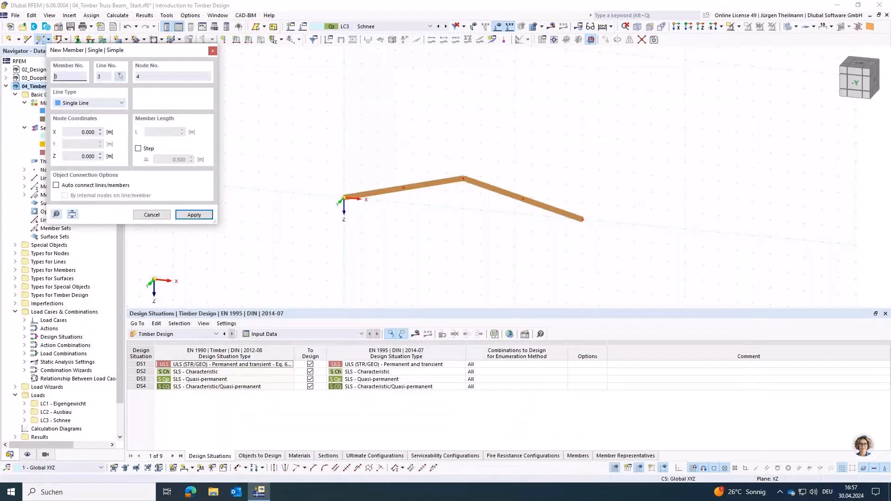
click(364, 212)
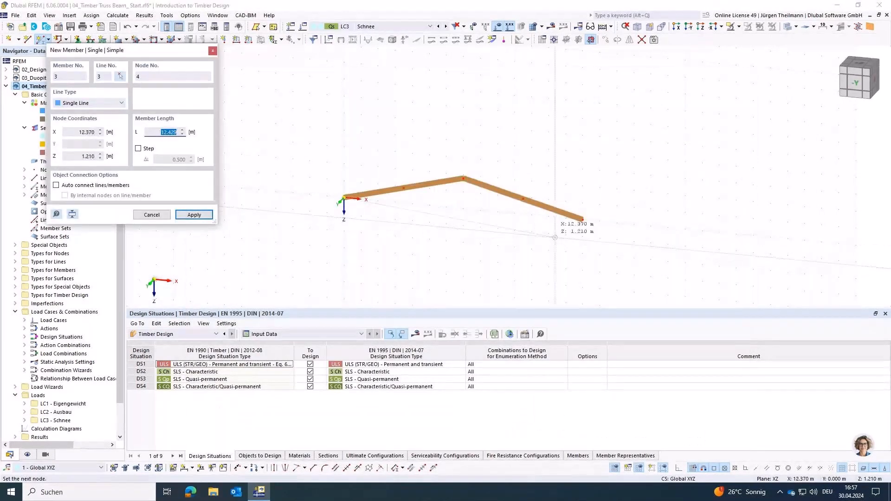
click(583, 219)
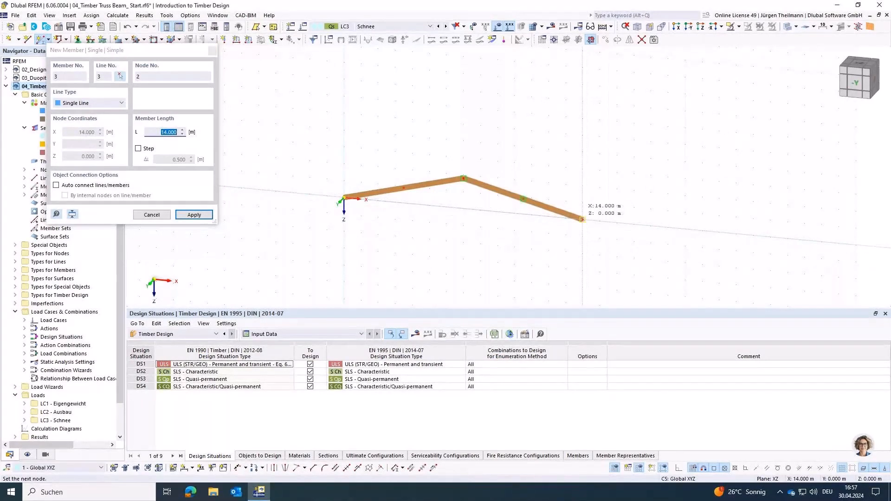
scroll(463, 226, up, 4)
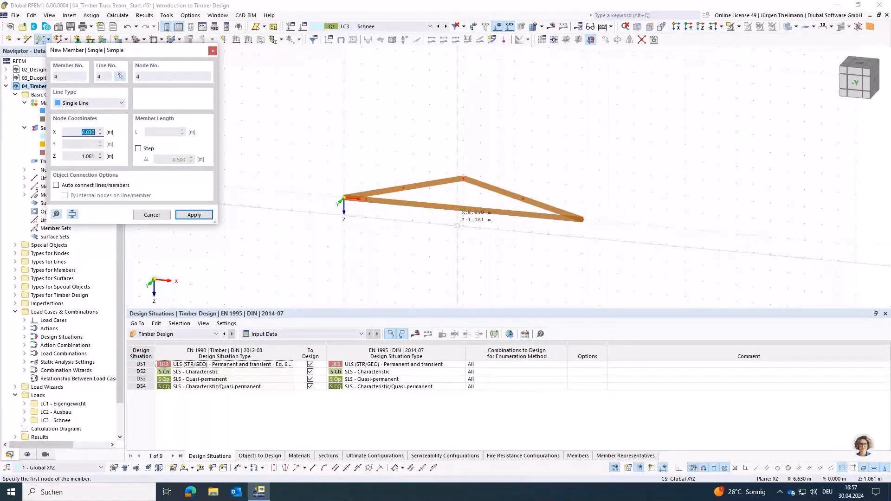
key(Escape)
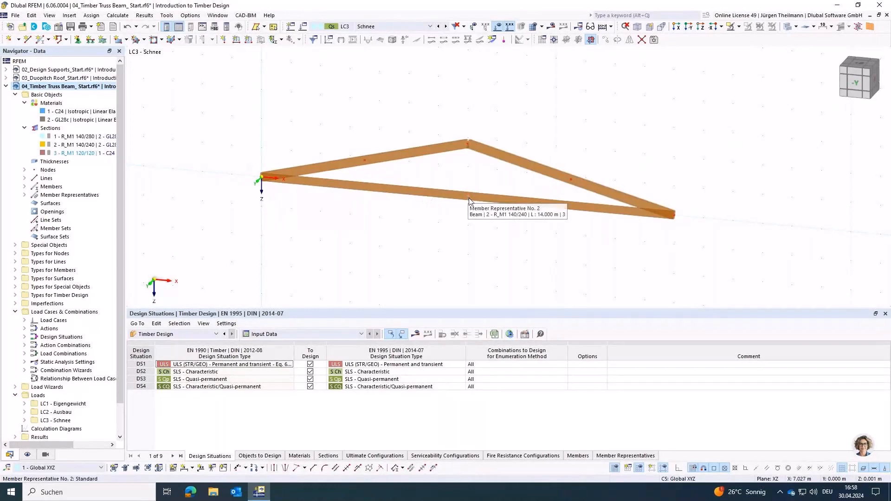
Step: Assign a new member hinge with rotation φy released to the ridge end (end j) of the first top chord member
double_click(442, 150)
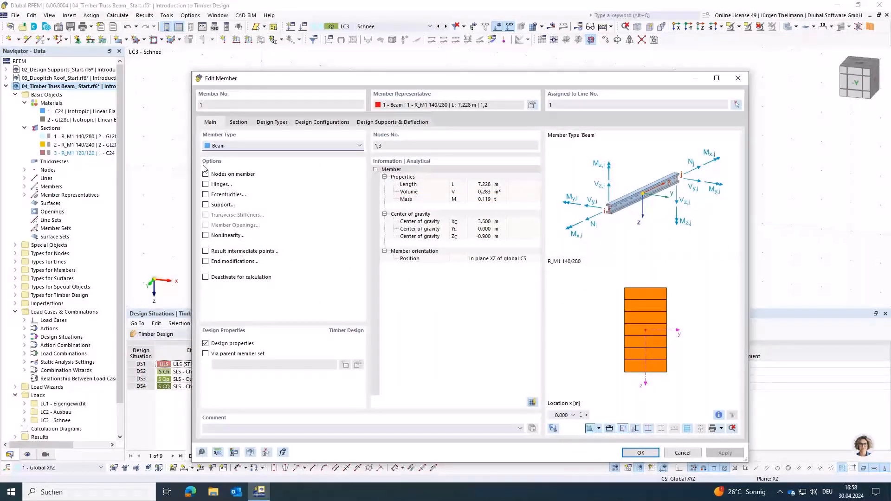
click(206, 185)
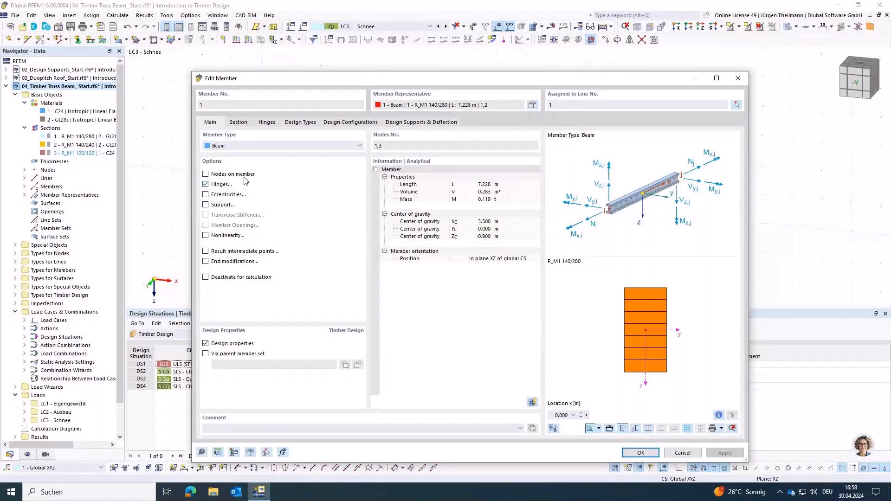
click(266, 122)
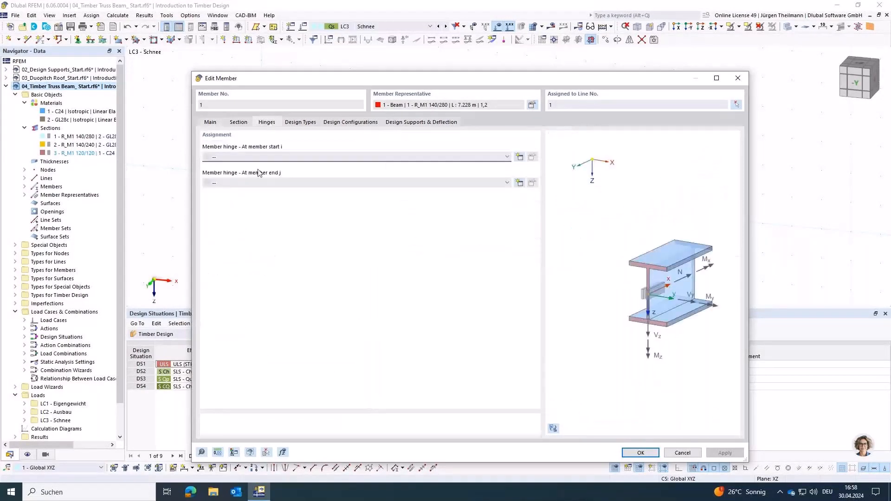
click(519, 184)
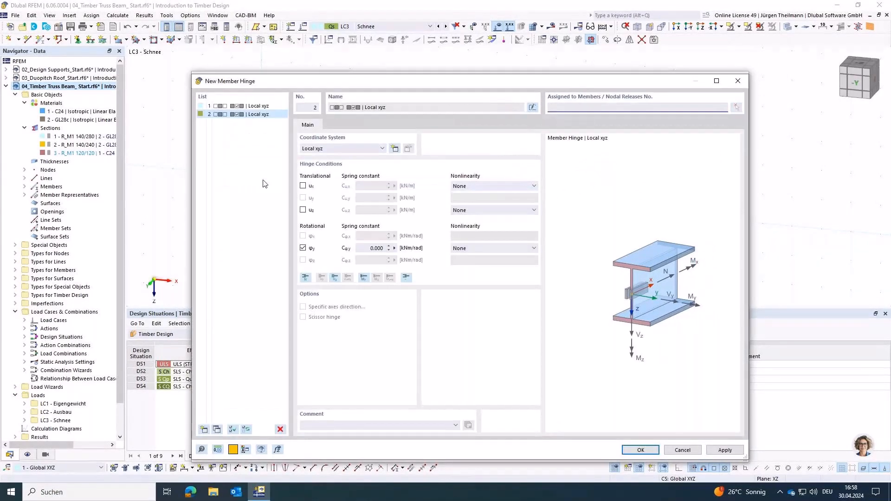
click(224, 107)
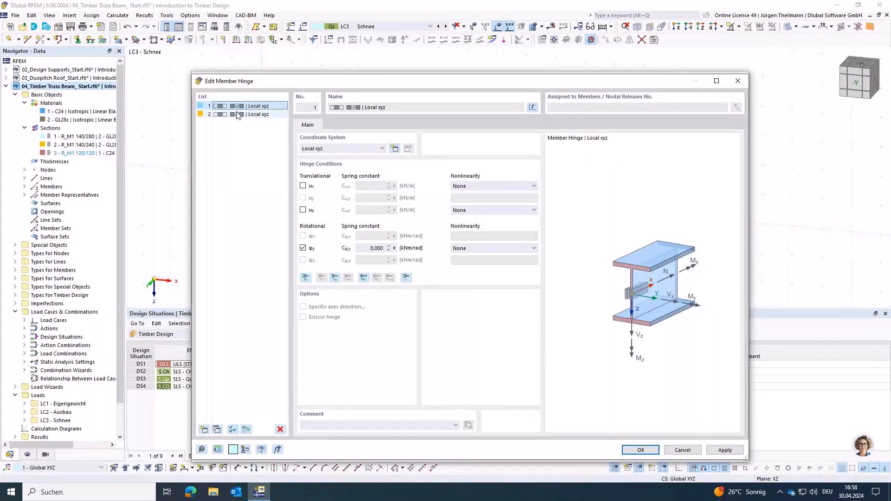
click(237, 115)
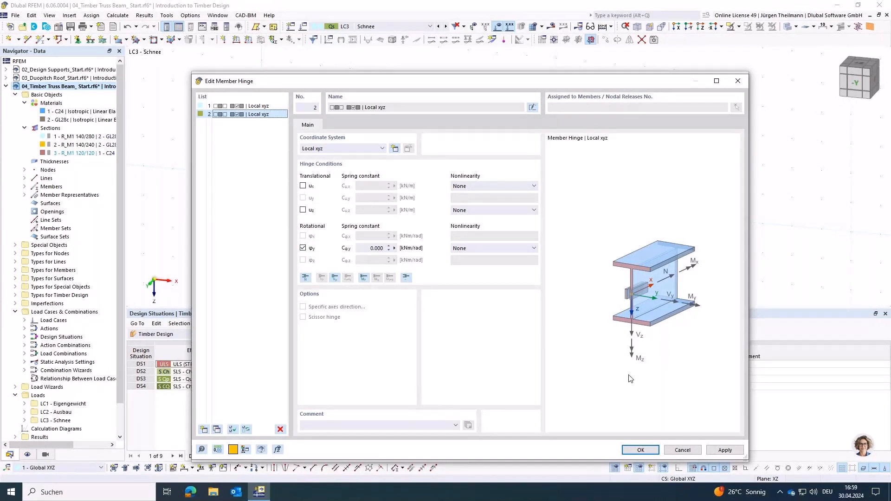
click(643, 452)
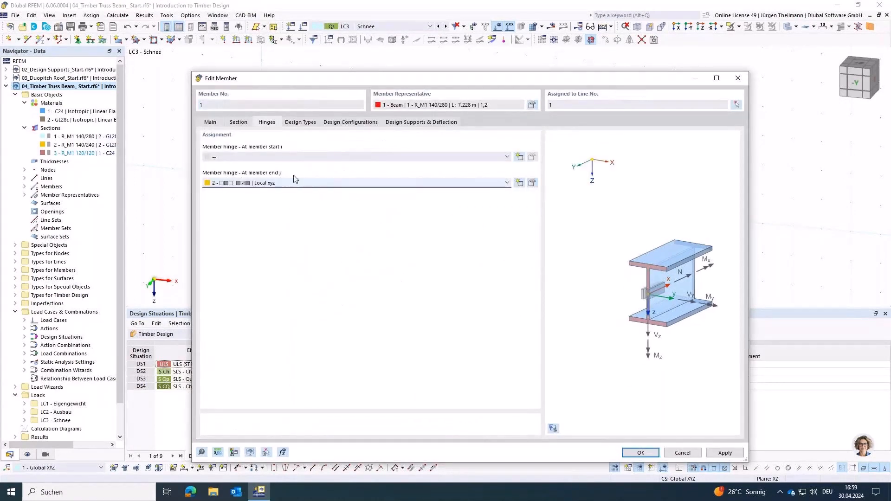
click(642, 452)
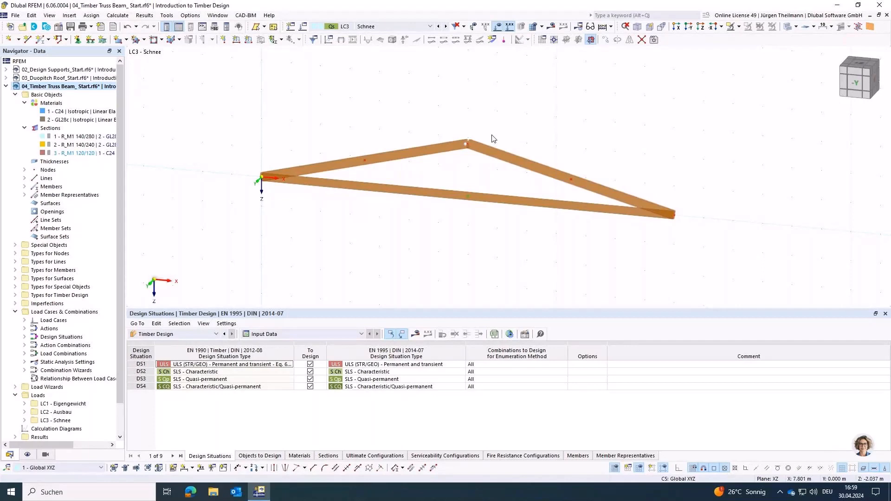
Step: Add two intermediate nodes on each of the three chord members as 'On Member' nodes without dividing the members
scroll(475, 172, up, 1)
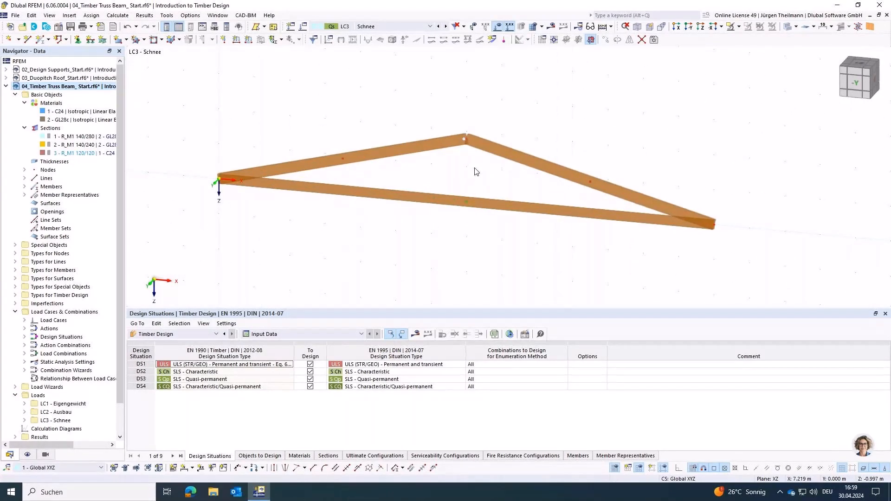
scroll(474, 171, up, 1)
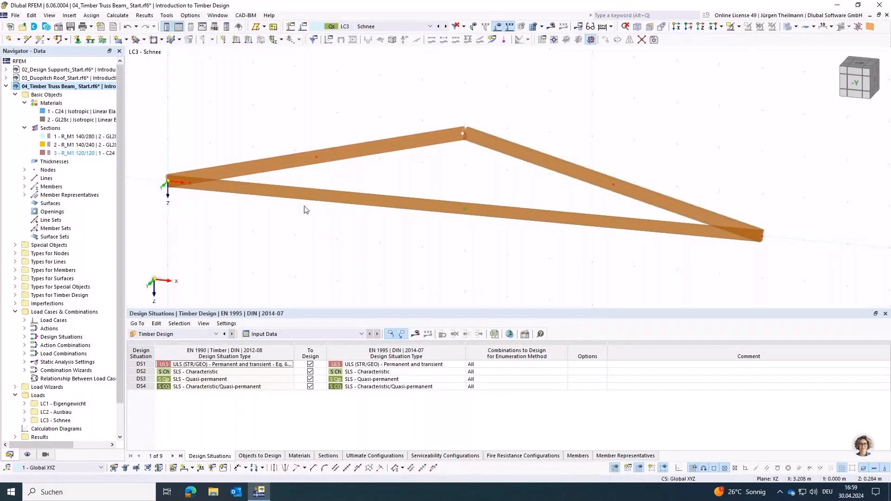
scroll(304, 210, down, 1)
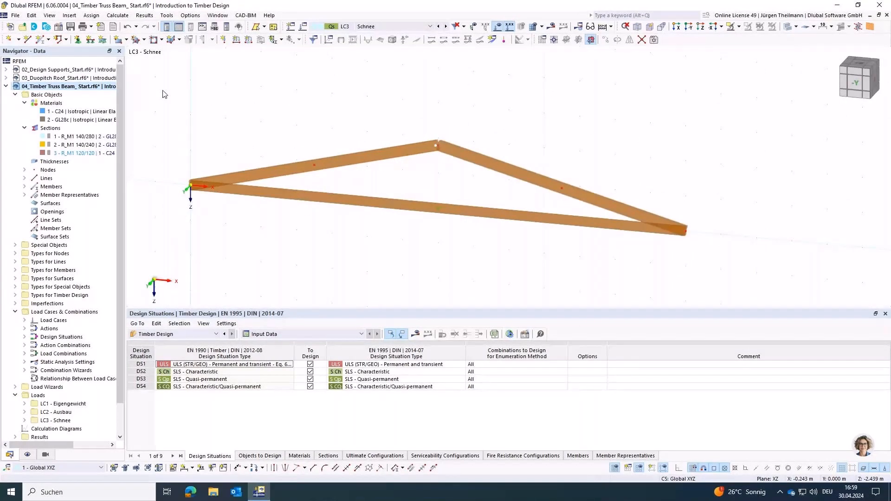
drag(157, 86, 693, 259)
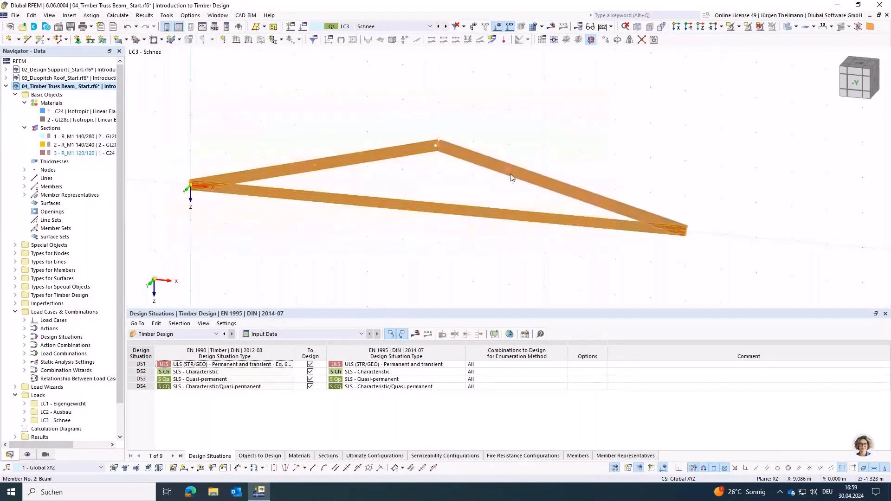
right_click(509, 174)
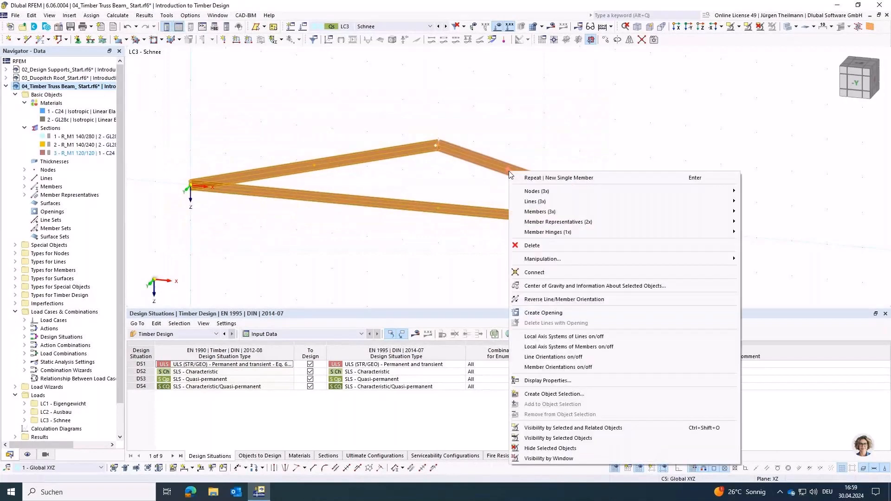
mouse_move(661, 211)
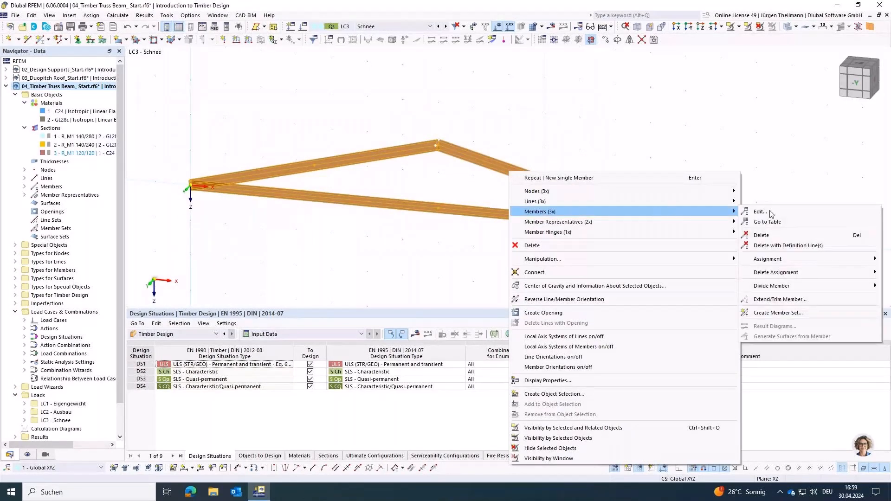
mouse_move(797, 289)
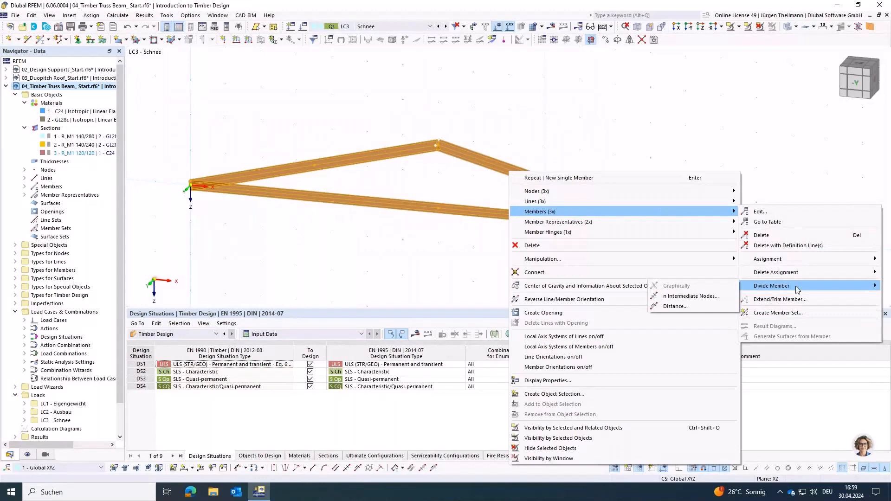
click(691, 296)
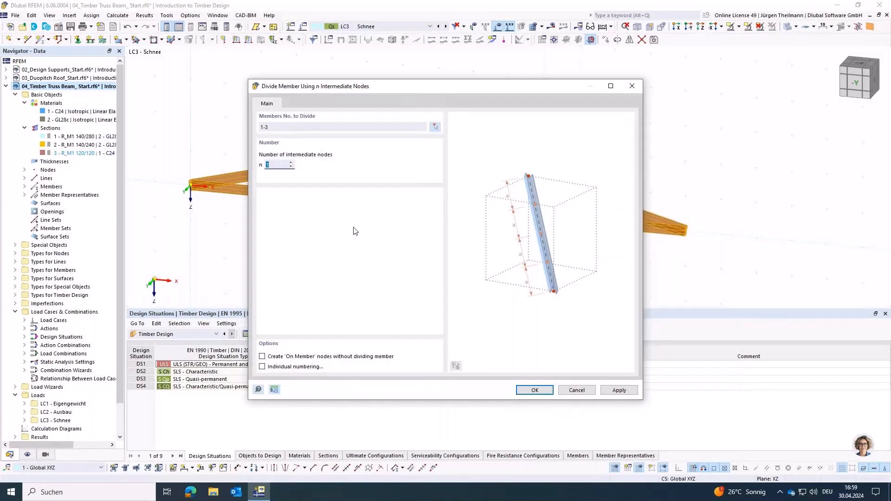
click(291, 163)
click(263, 357)
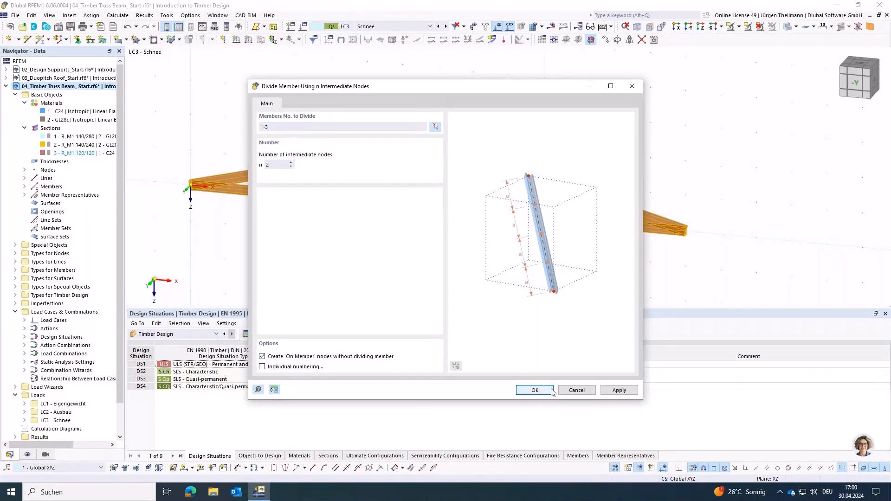
click(535, 390)
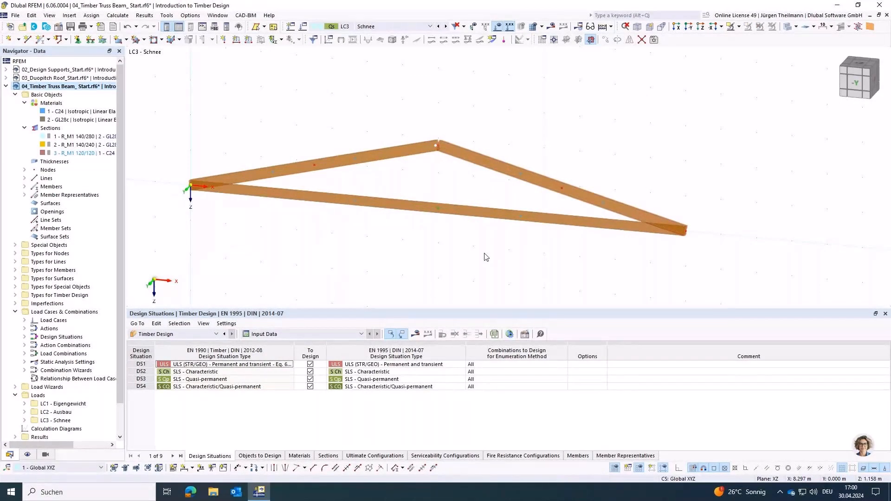
Step: Define a new single member of type Truss with section R_M1 120/120 in material C24 for the web members
click(40, 41)
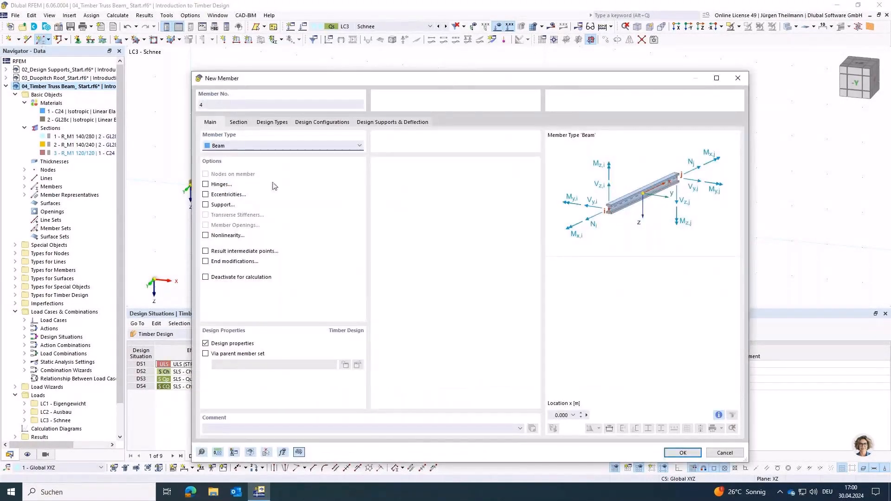
click(229, 147)
click(226, 168)
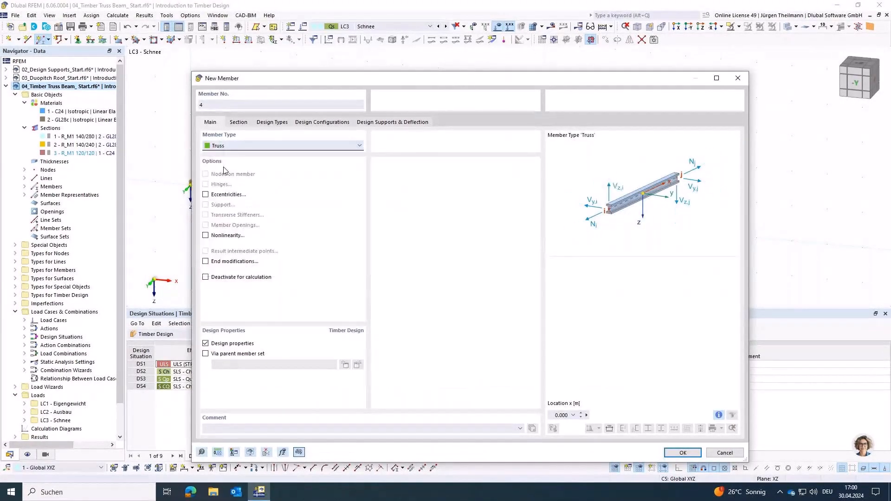
click(237, 123)
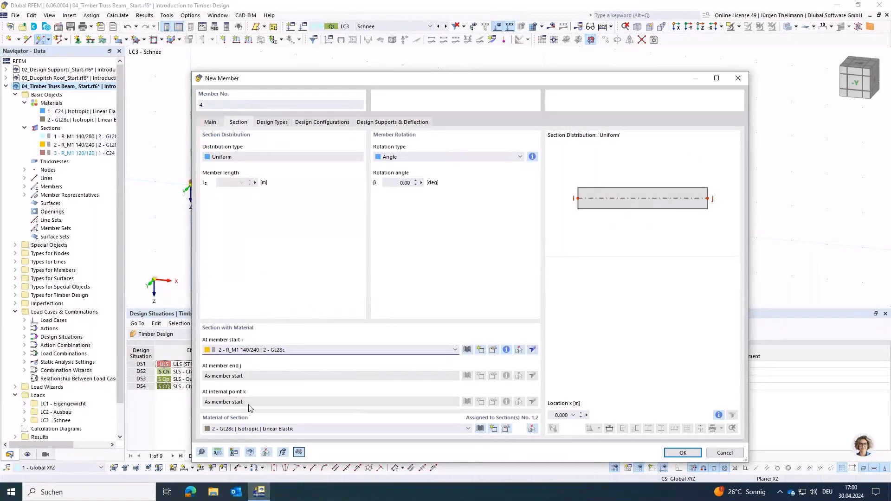
click(251, 351)
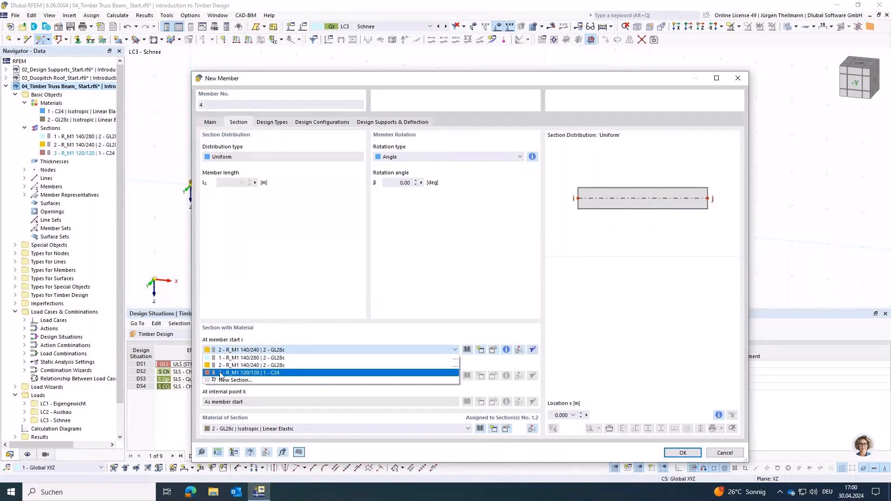
click(222, 373)
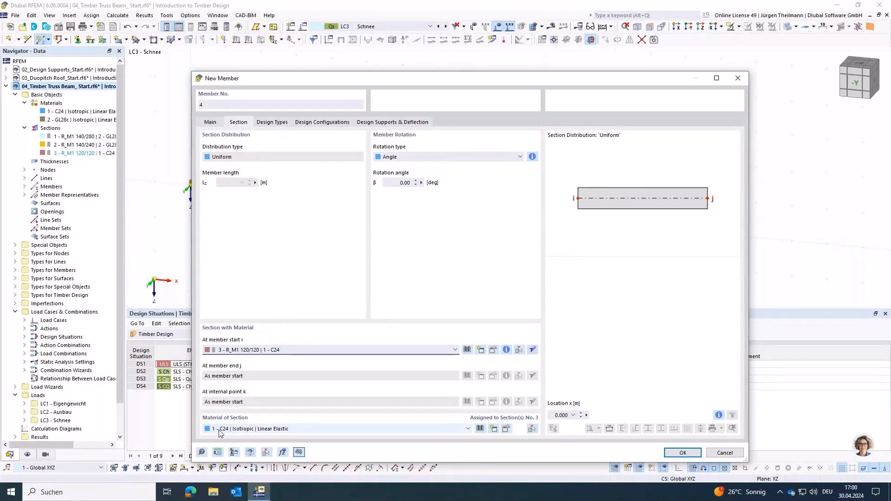
click(680, 452)
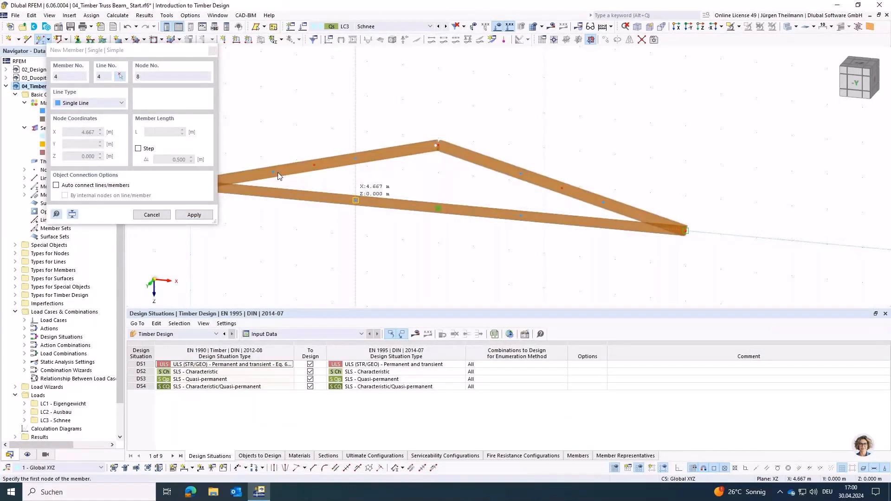
Step: Draw three web members from each intermediate bottom chord node to the ridge and to the two intermediate top chord nodes on the same side
click(354, 193)
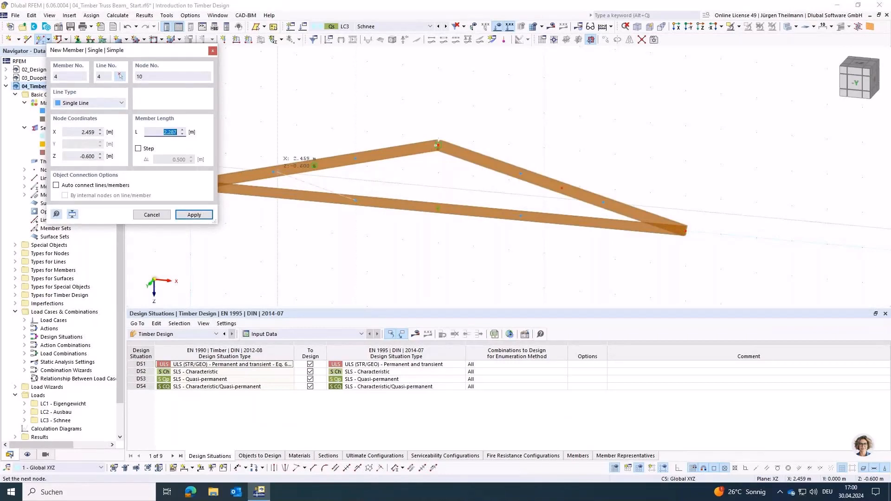
click(275, 172)
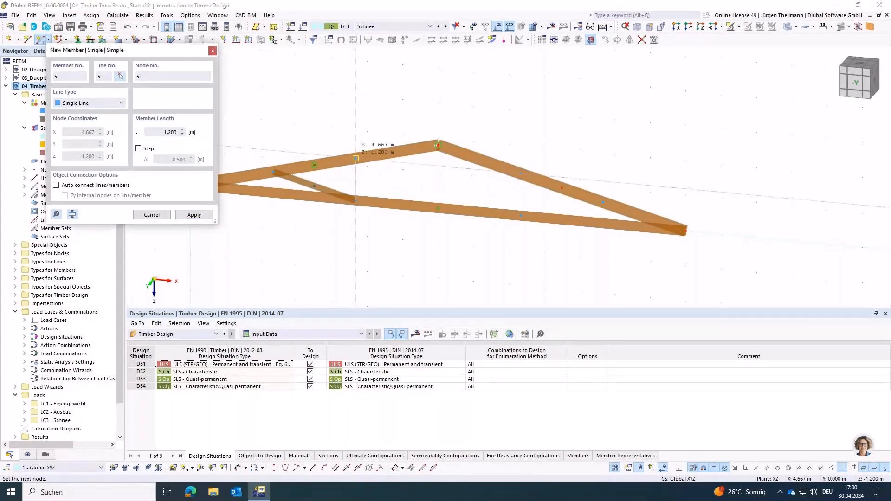
click(356, 159)
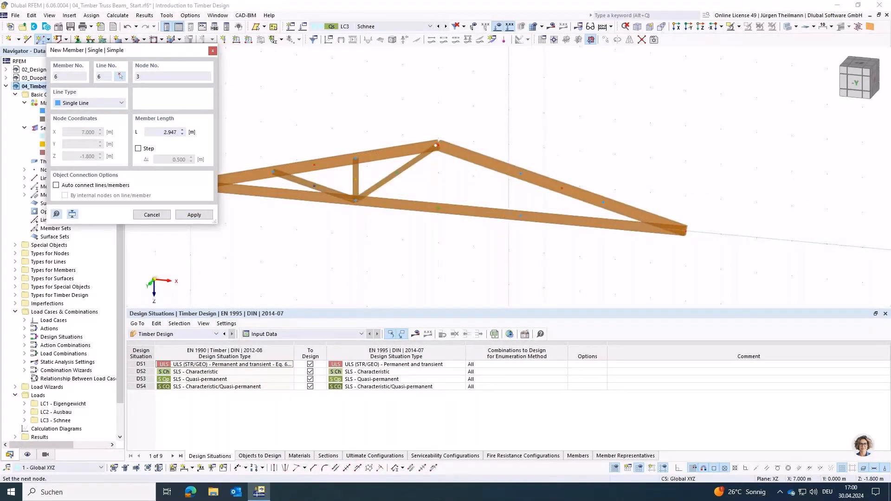
click(520, 215)
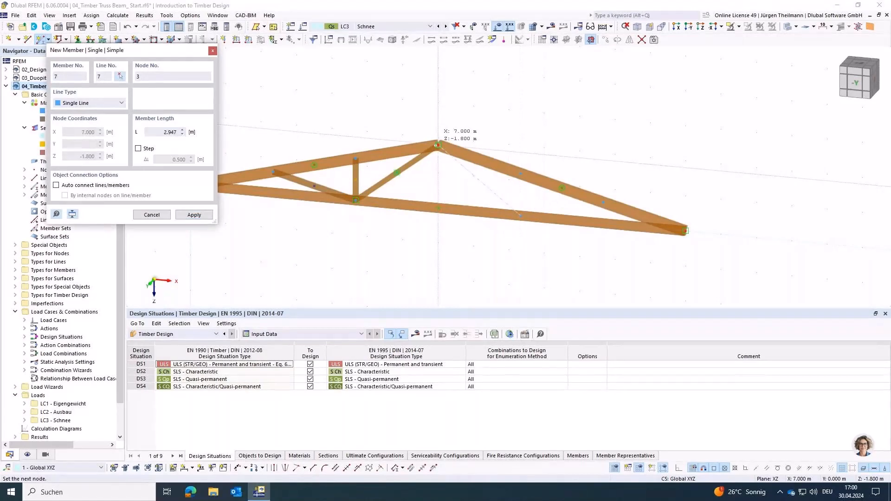
click(437, 145)
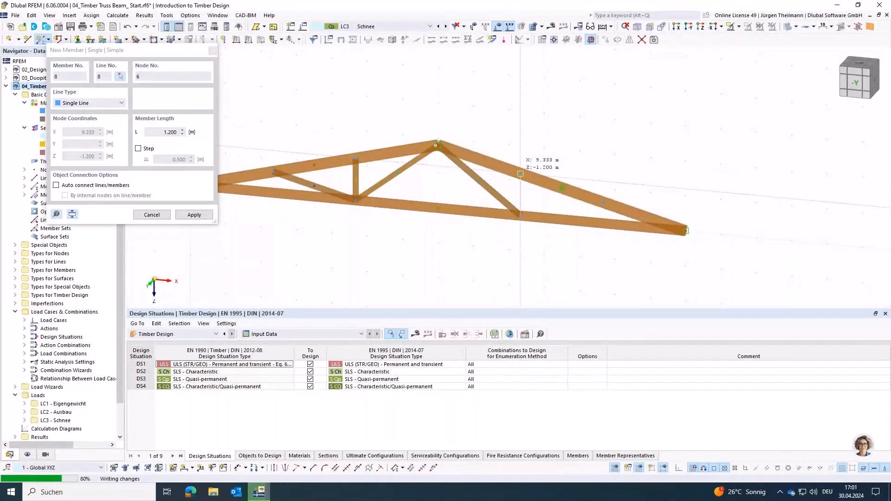
click(520, 174)
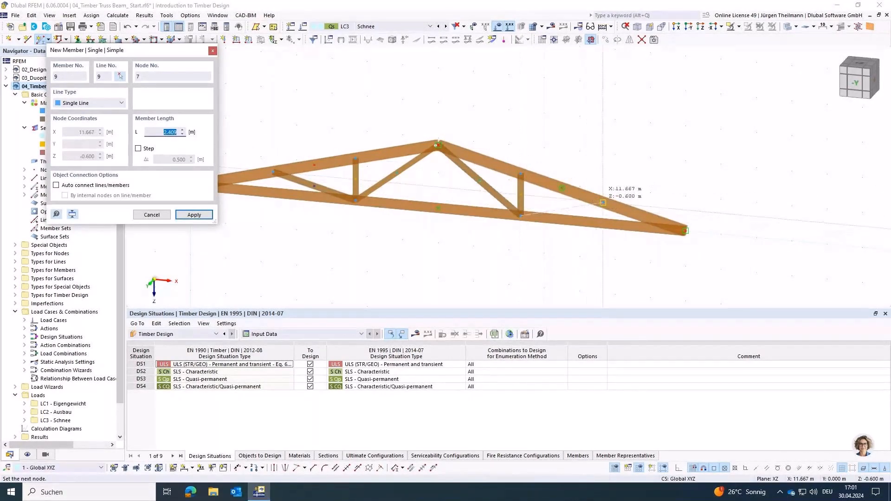
click(602, 203)
key(Escape)
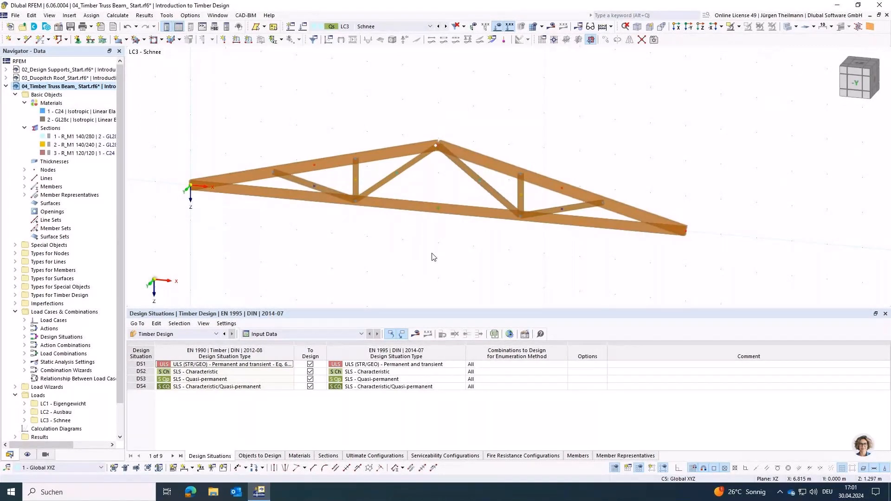
Step: Assign the hinged nodal support 'Gelenkig' to the truss's start node at the origin
click(78, 40)
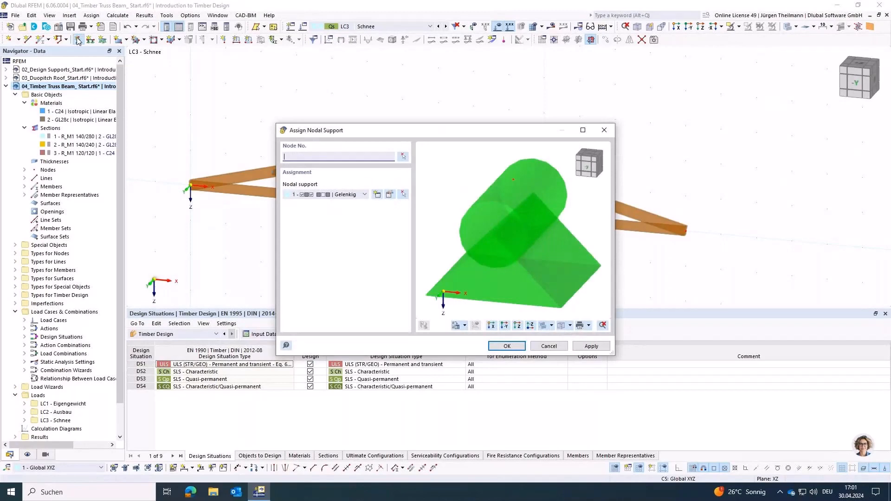
click(403, 158)
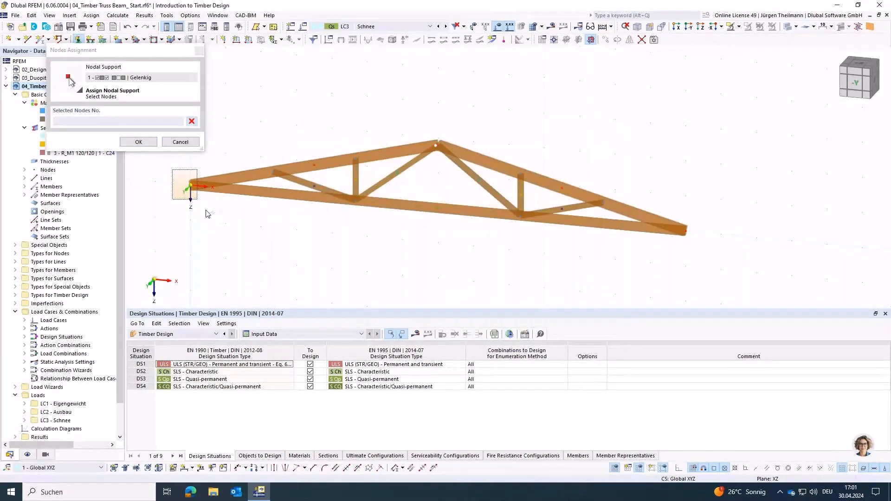
click(190, 187)
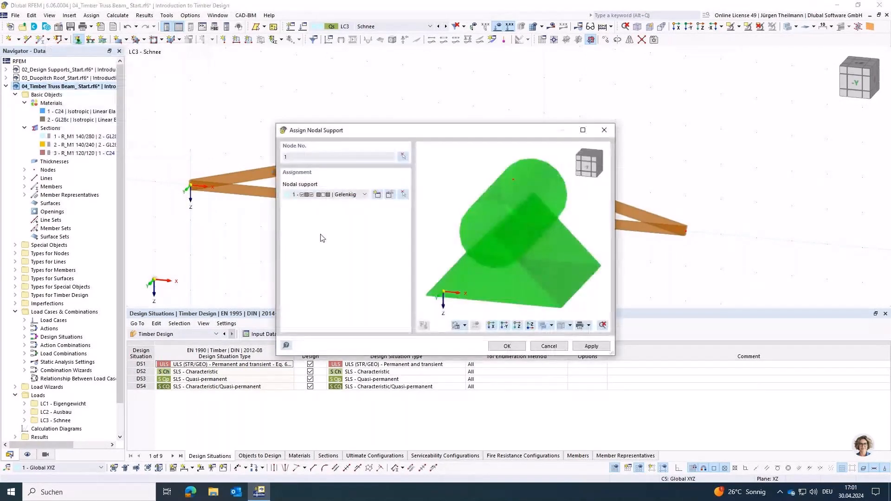
click(591, 346)
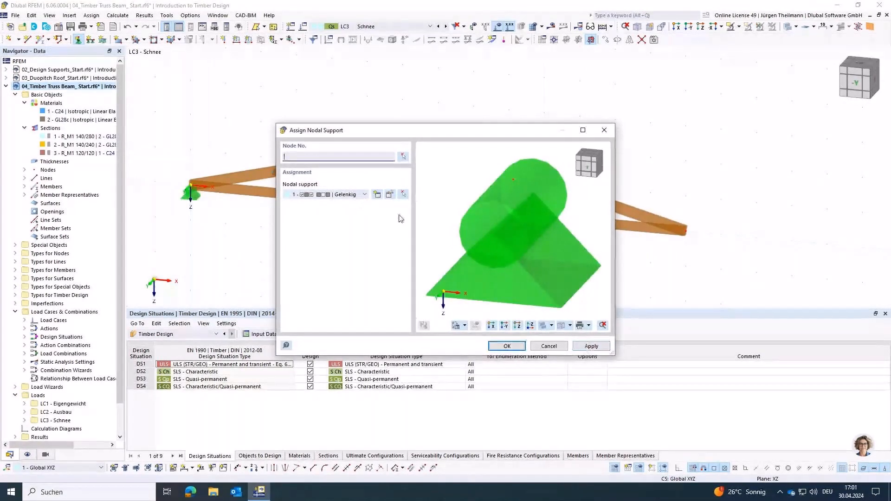
Step: Assign the nodal support 'Verschieblich in X'' to the truss's far end node at X 14.000 m
click(364, 195)
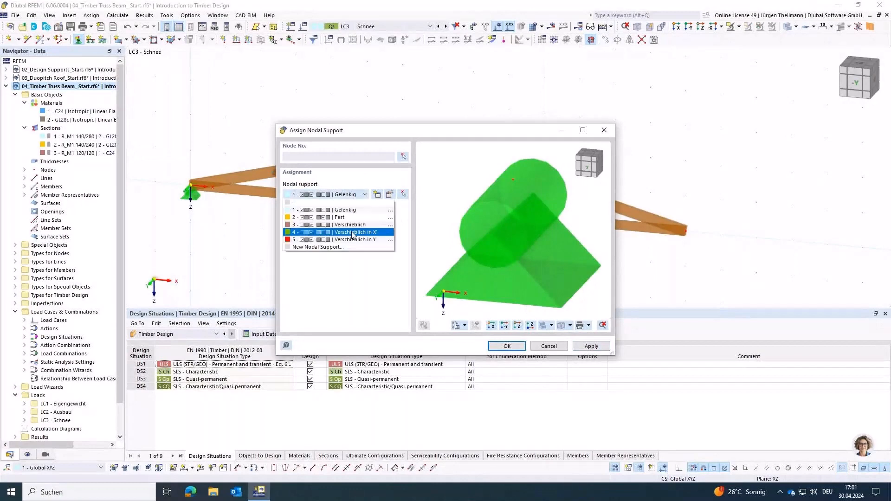
click(298, 236)
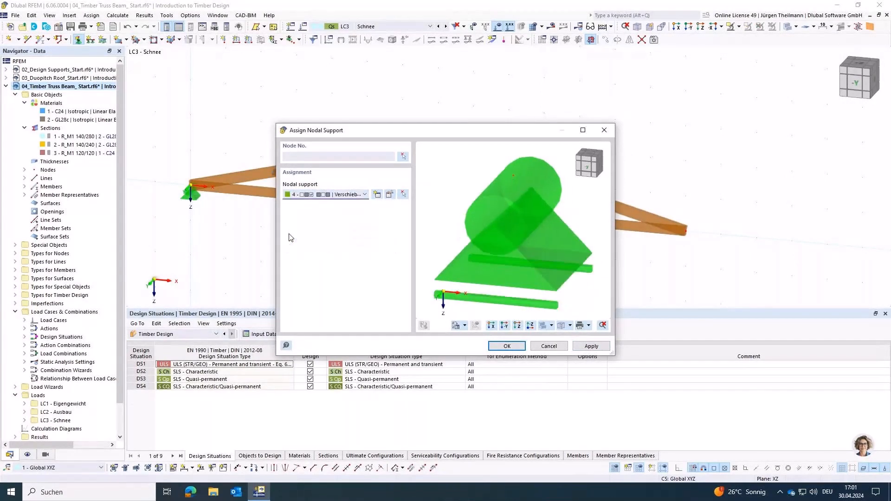
click(403, 157)
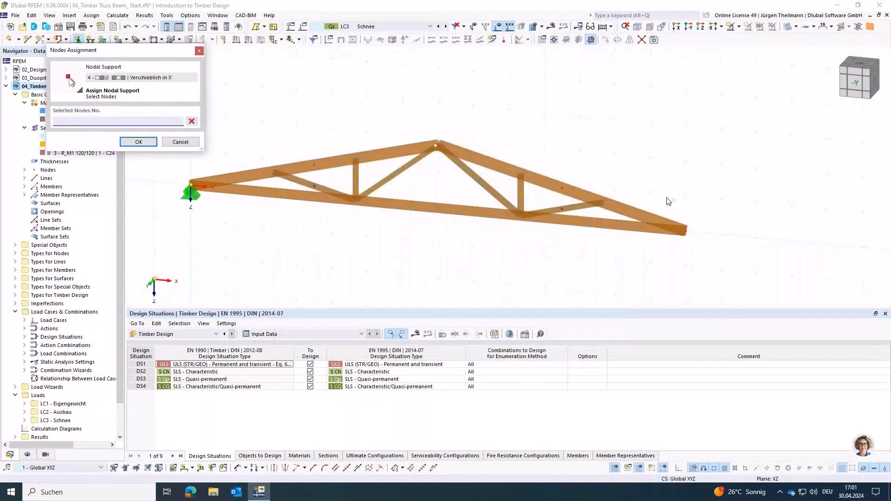
click(686, 230)
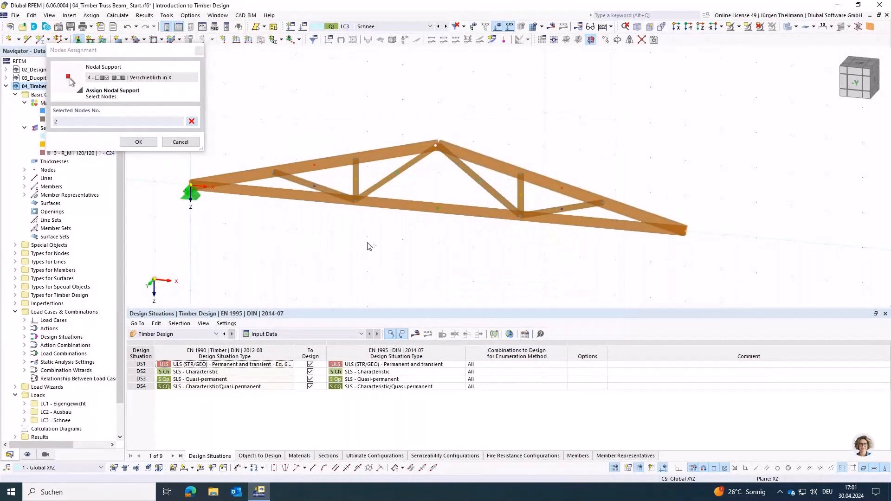
click(138, 143)
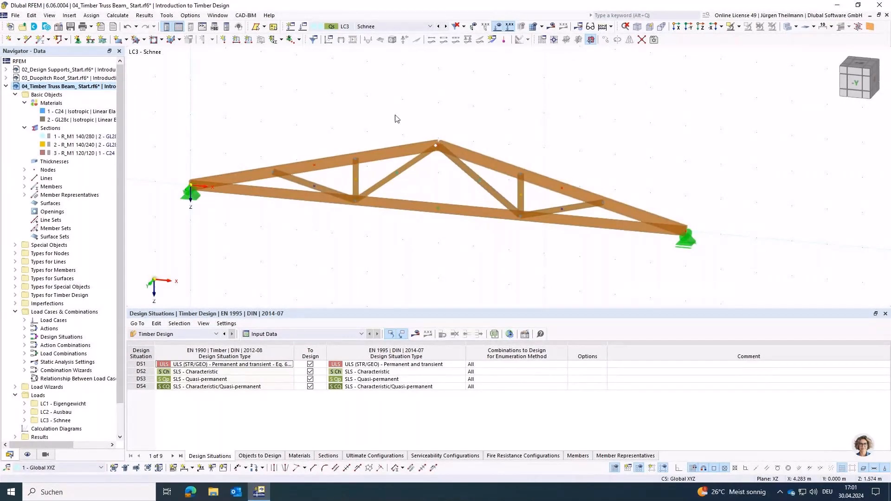
Step: Activate load case LC1 - Eigengewicht and look through the available load cases and combinations
click(429, 27)
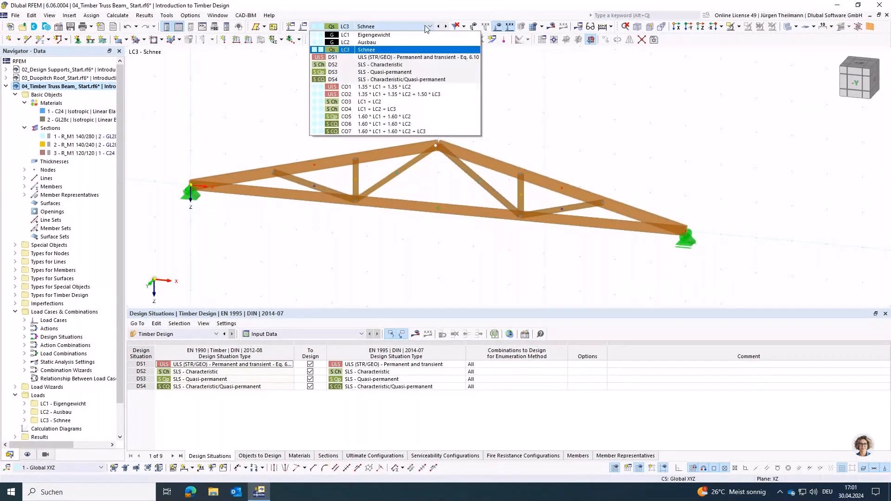
click(427, 34)
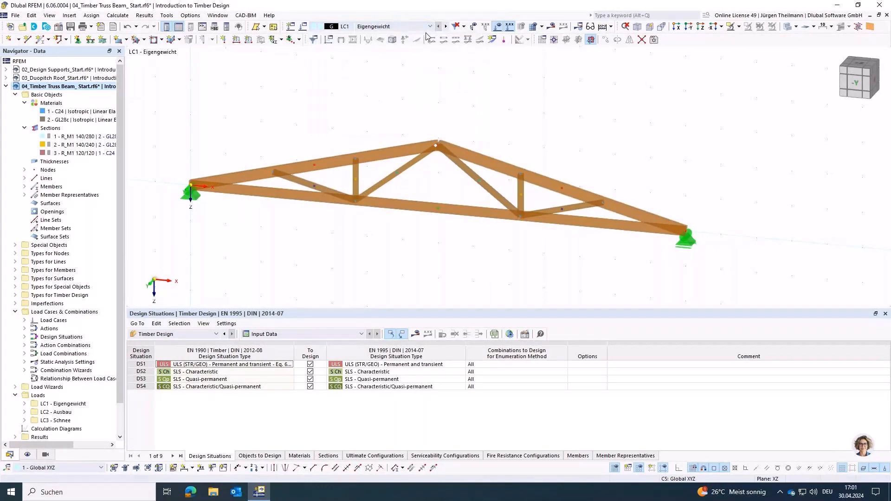
click(430, 27)
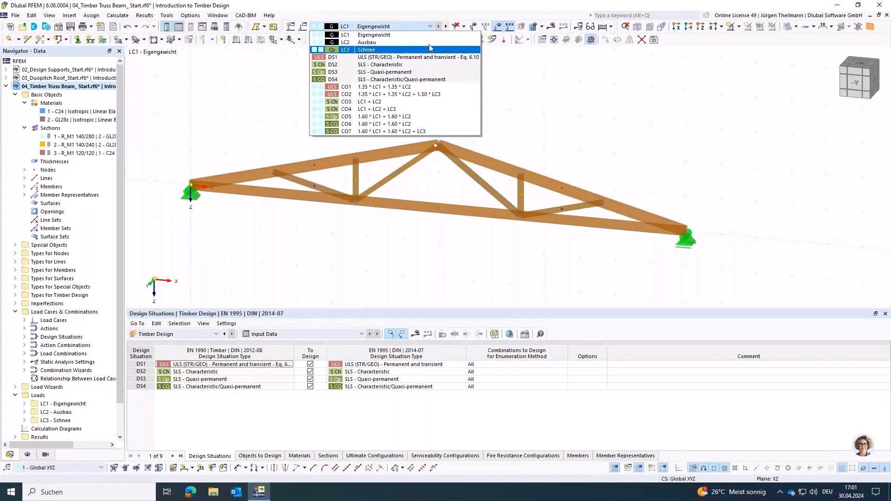
click(431, 28)
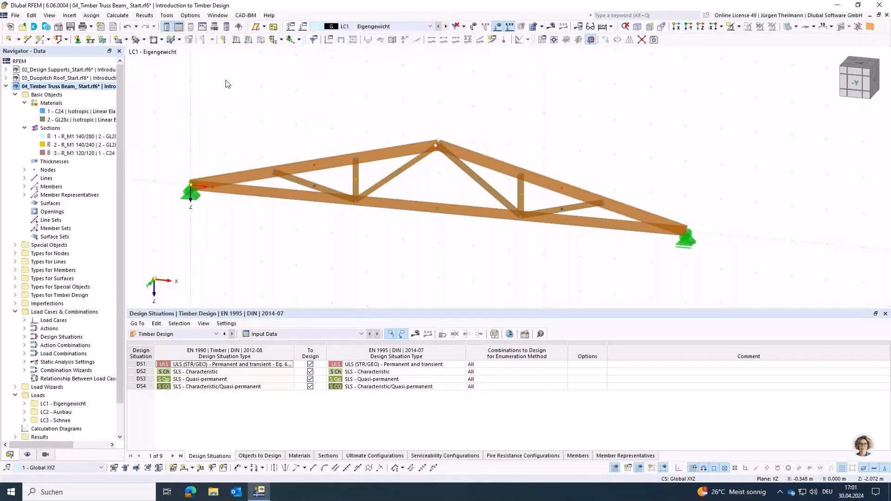
Step: Start a new uniform force member load and assign it to both top chord members 1 and 2
click(249, 41)
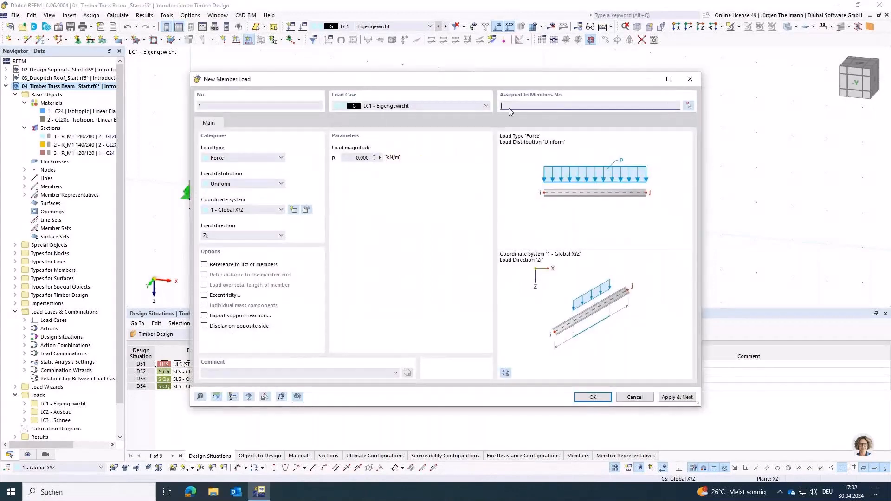
click(689, 105)
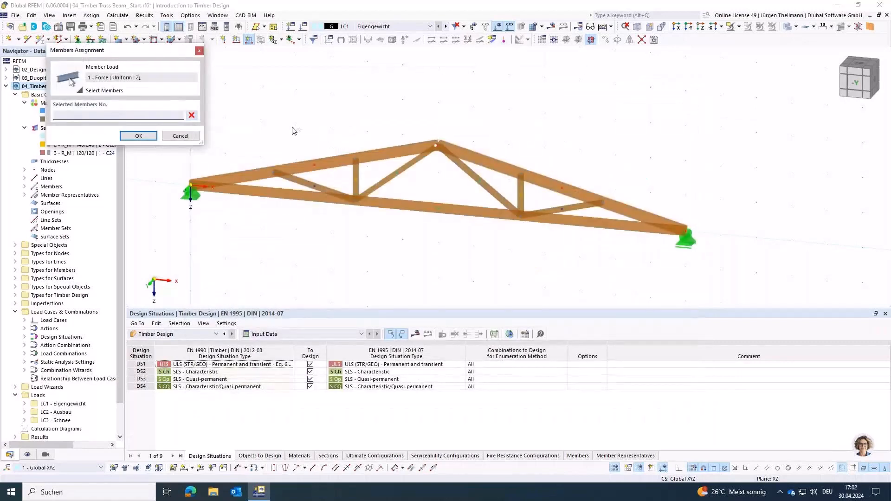
click(314, 170)
click(470, 157)
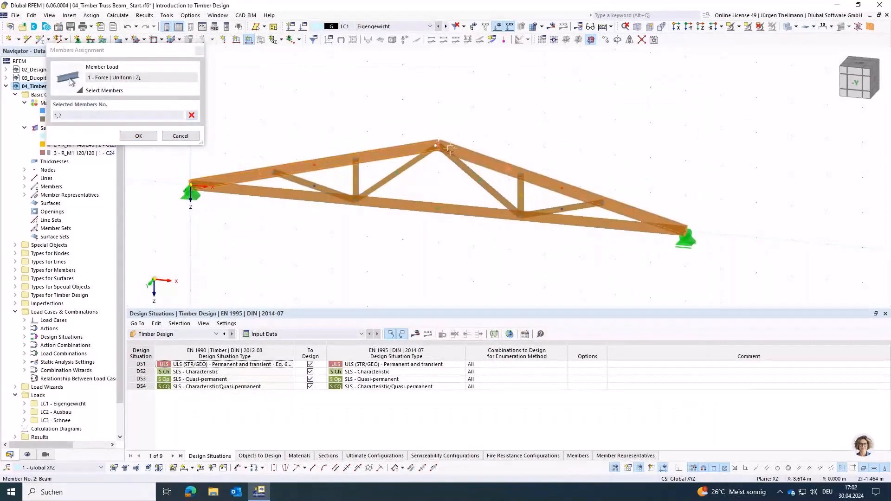
click(138, 135)
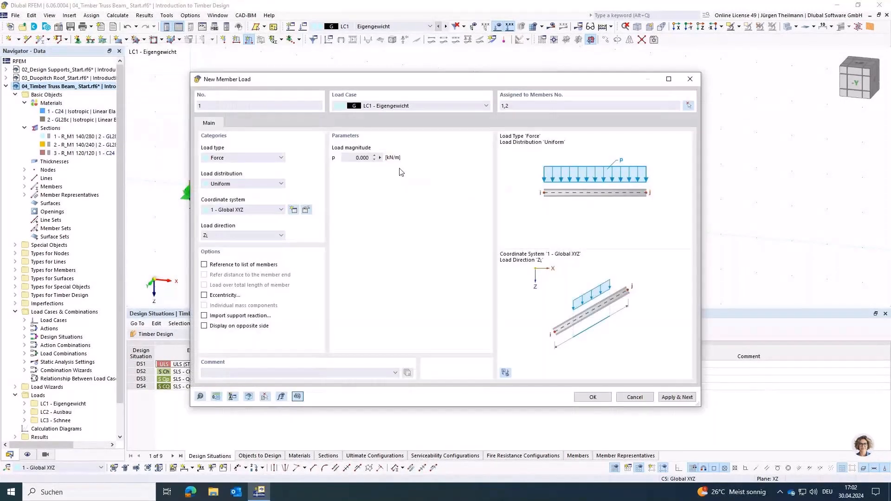
Step: Set the member load to 3 kN/m in load case LC2 - Ausbau, acting global in Z on true length, and apply it
click(354, 157)
text(3)
key(Tab)
click(341, 107)
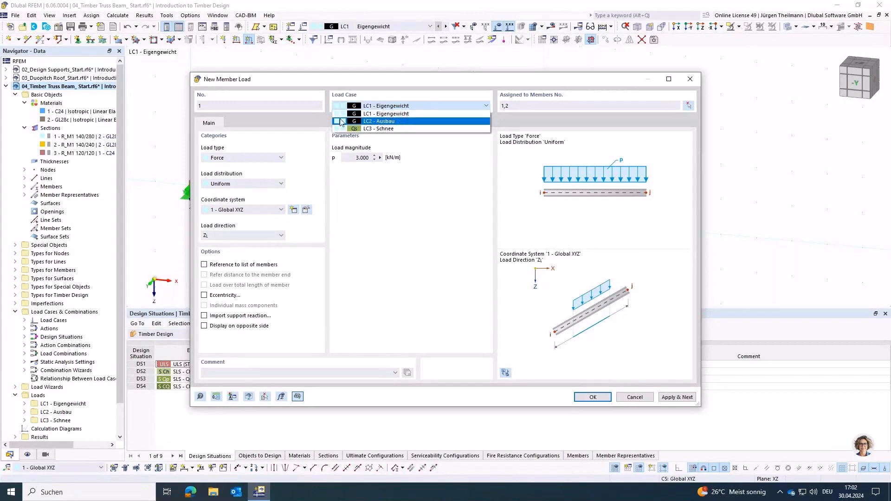
click(391, 122)
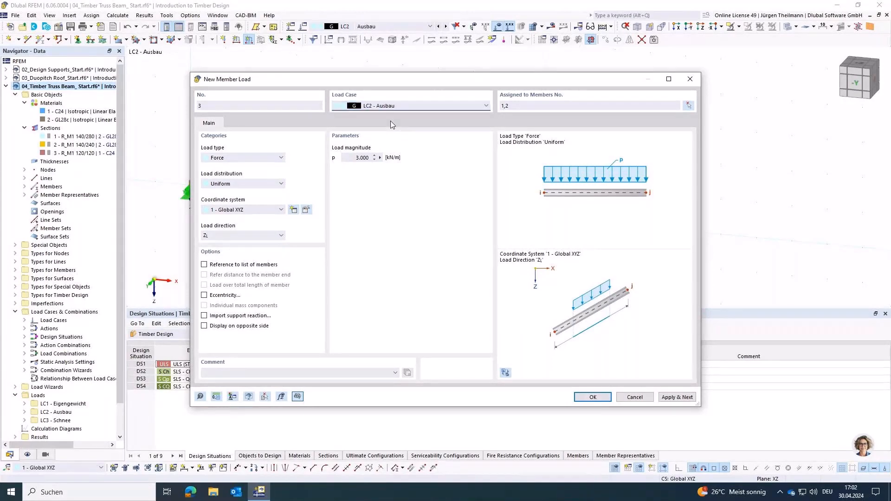
click(229, 238)
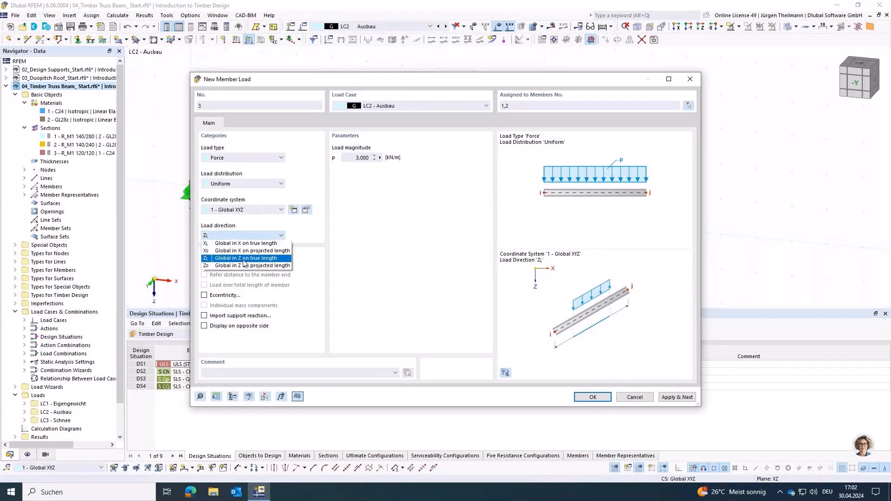
click(243, 261)
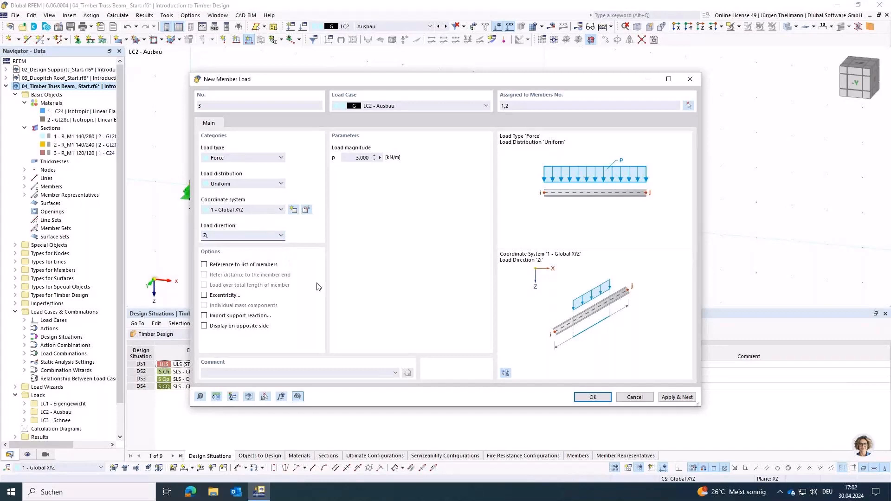
click(678, 397)
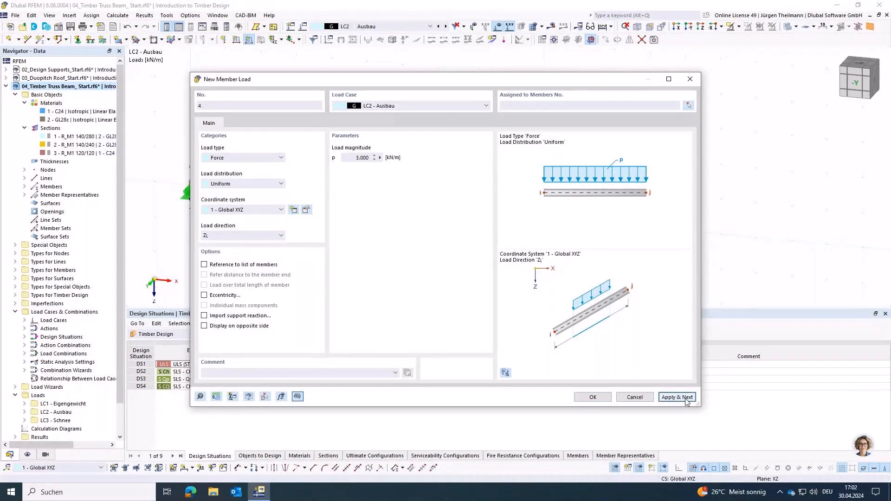
Step: Add a uniform 3.5 kN/m member load in LC3 - Schnee on top chord members 1 and 2, acting global in Z on projected length
click(460, 106)
click(412, 129)
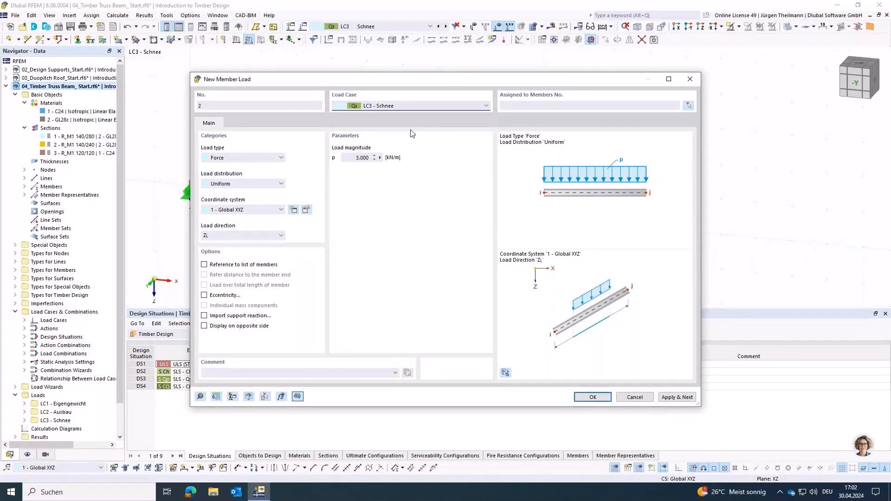
click(691, 106)
text(1,2)
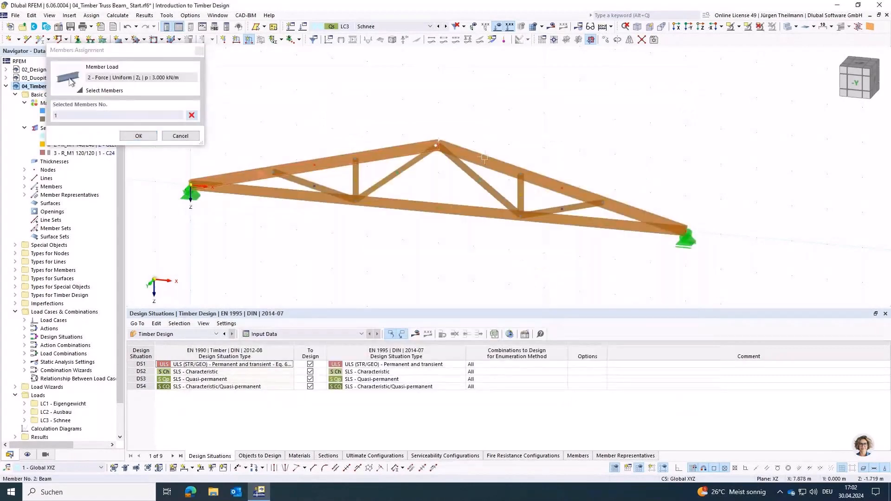
click(138, 135)
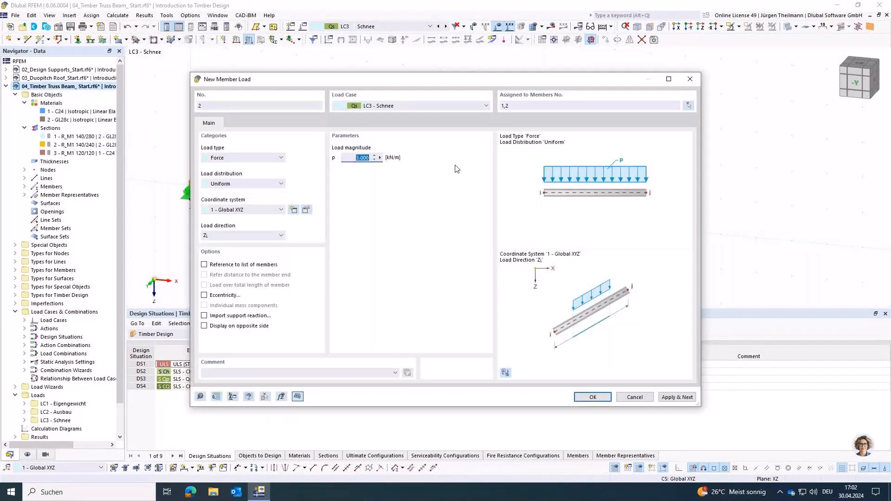
text(3.5)
key(Tab)
click(246, 235)
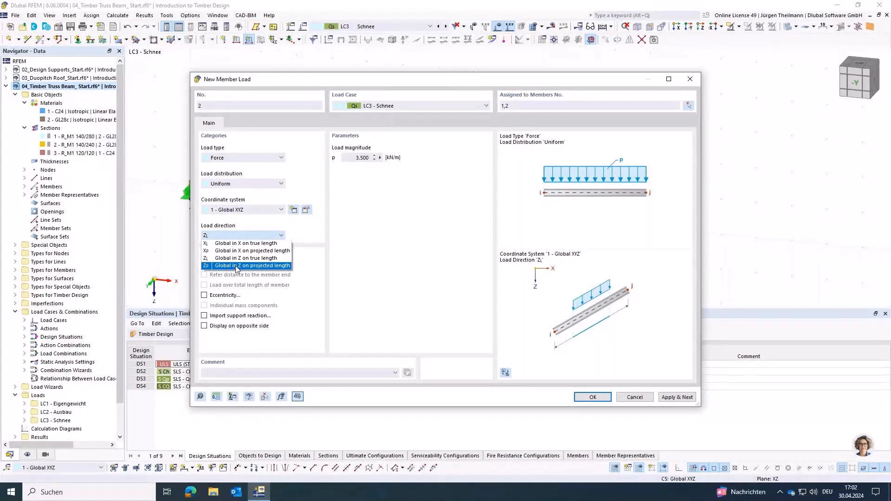
click(282, 268)
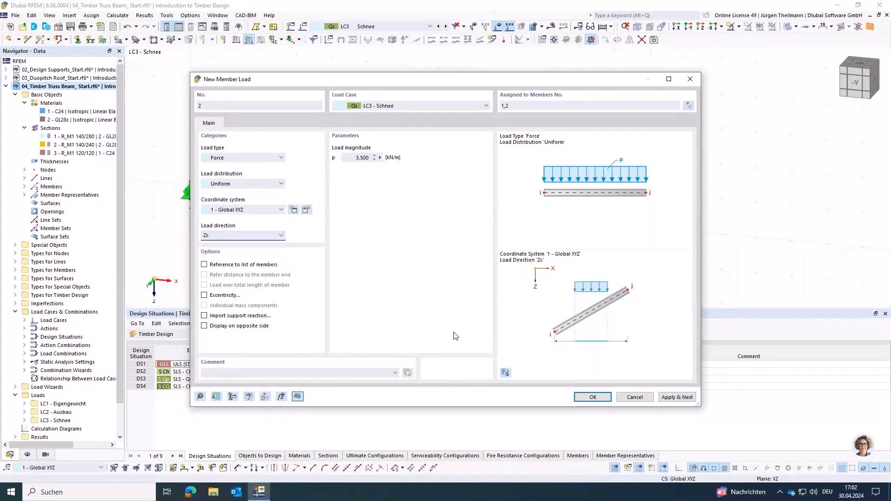
click(603, 401)
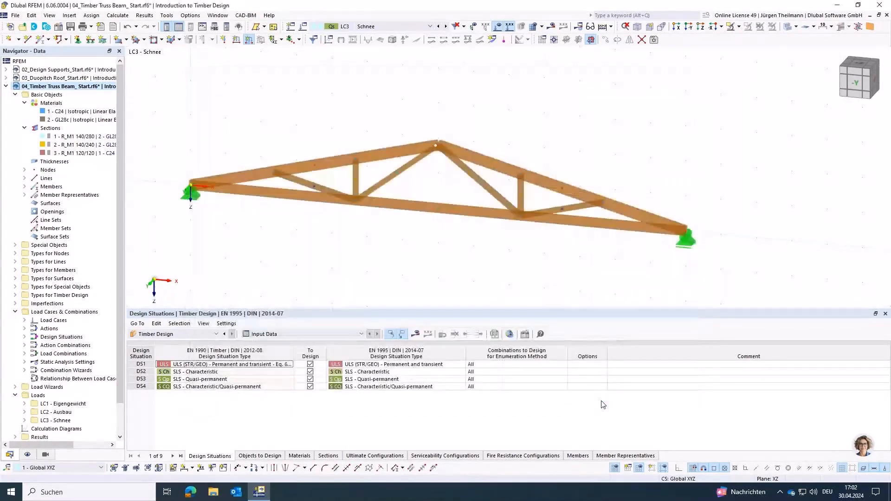
scroll(459, 269, down, 1)
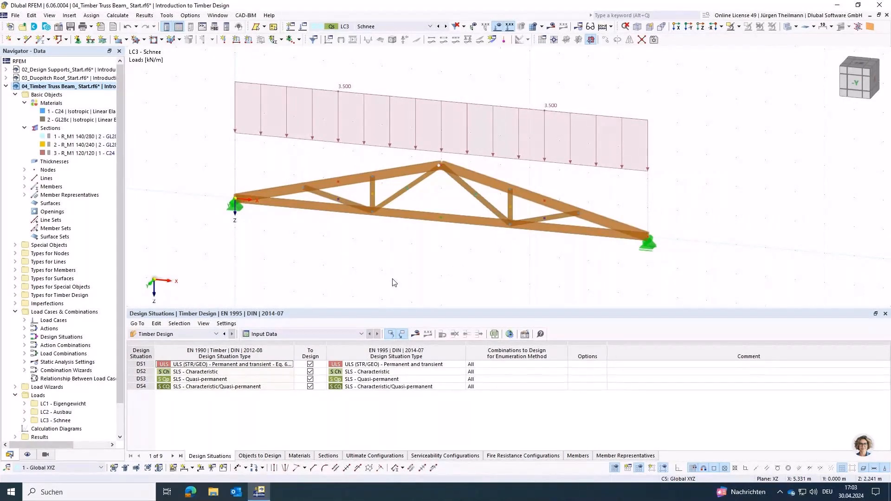
key(F5)
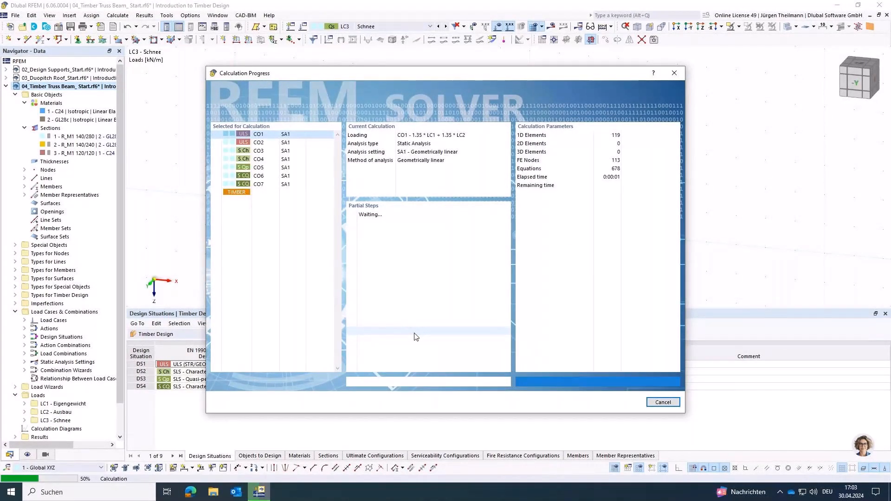
click(663, 400)
click(441, 287)
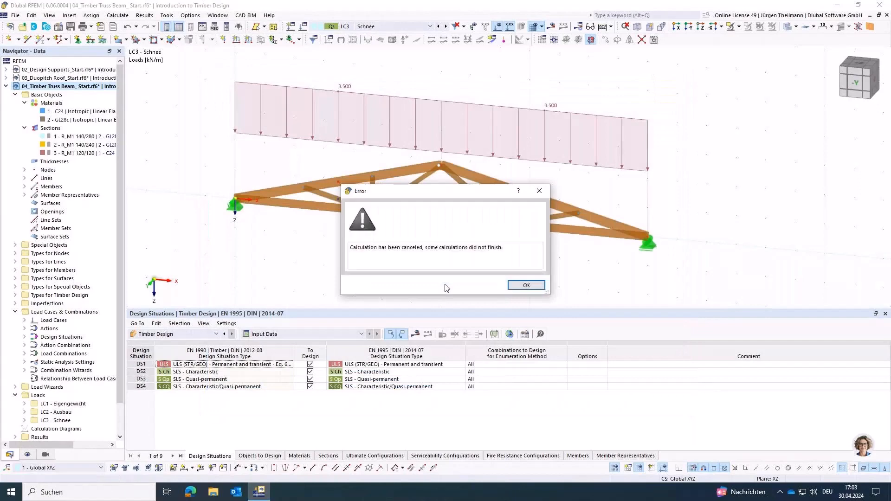
click(527, 285)
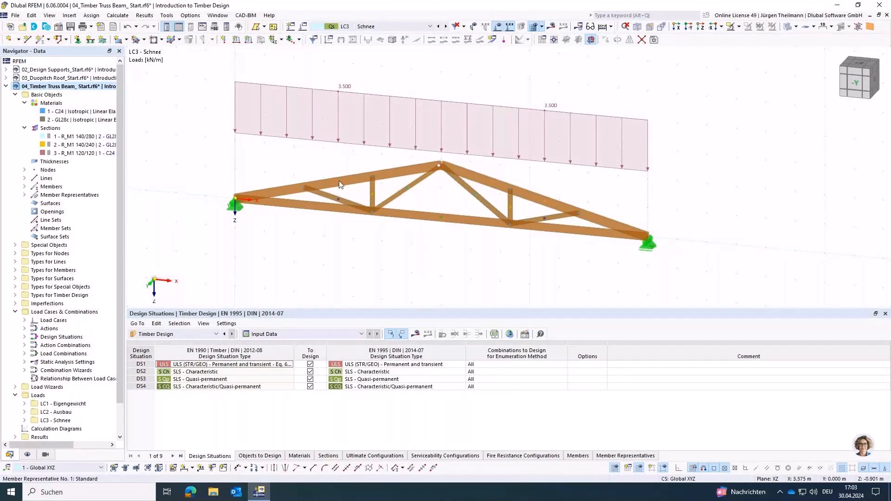
Step: Assign the effective lengths 'Standard | Upper girder' to both top chord members for the timber design
mouse_move(337, 186)
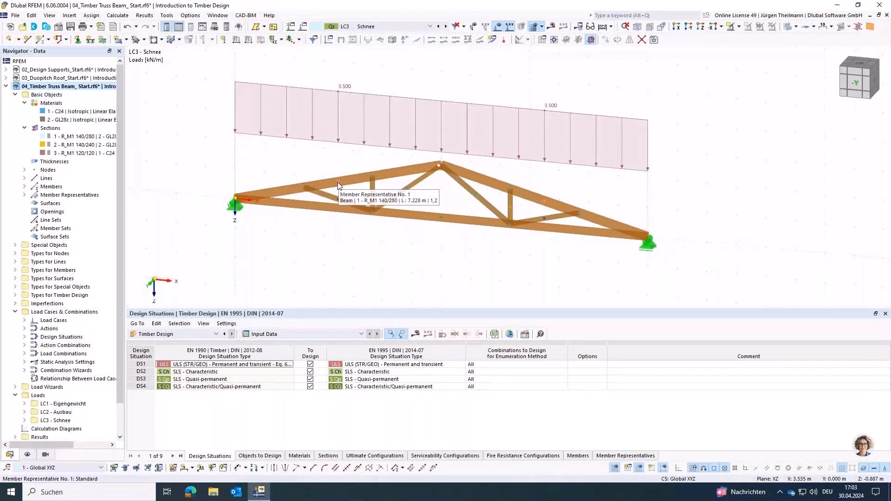
click(338, 185)
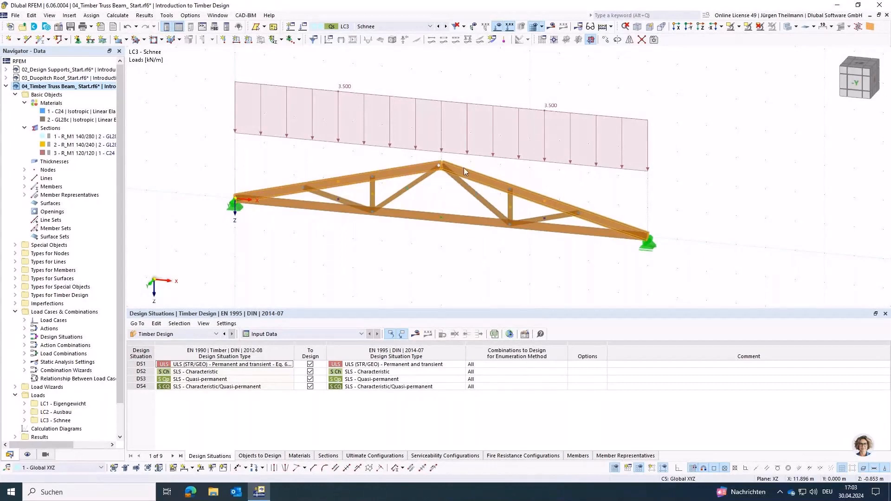
double_click(398, 171)
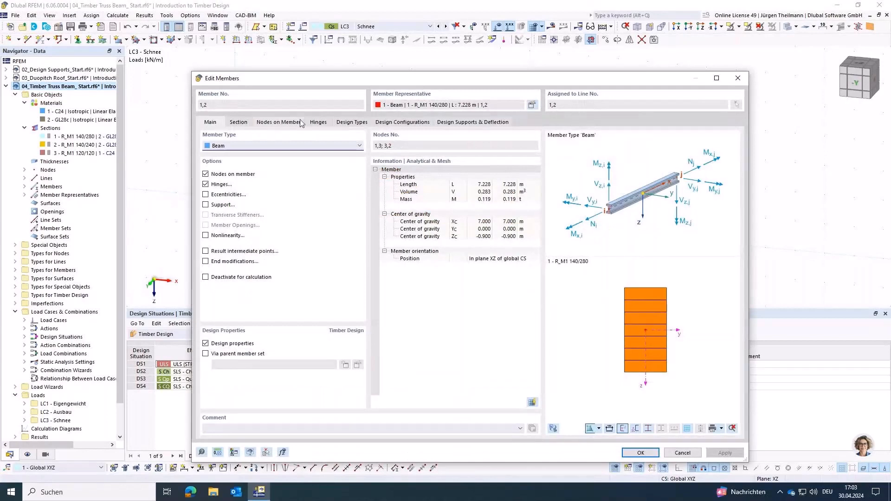
click(351, 123)
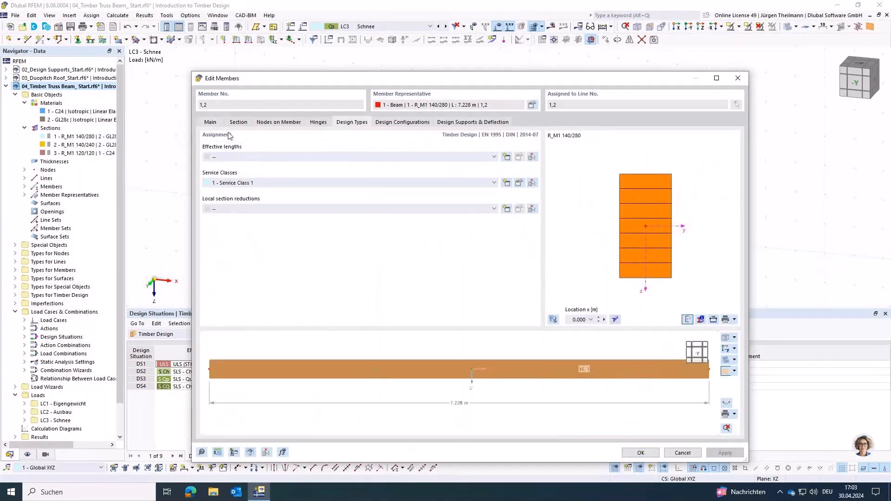
click(234, 158)
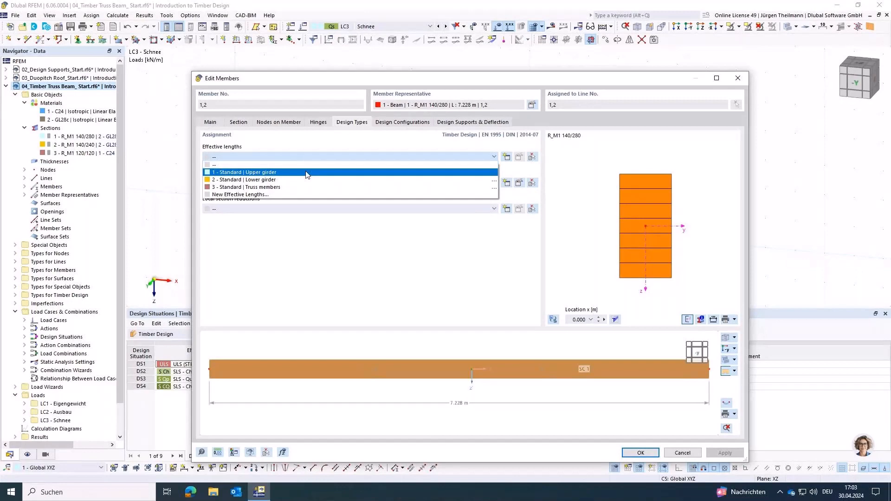
click(212, 173)
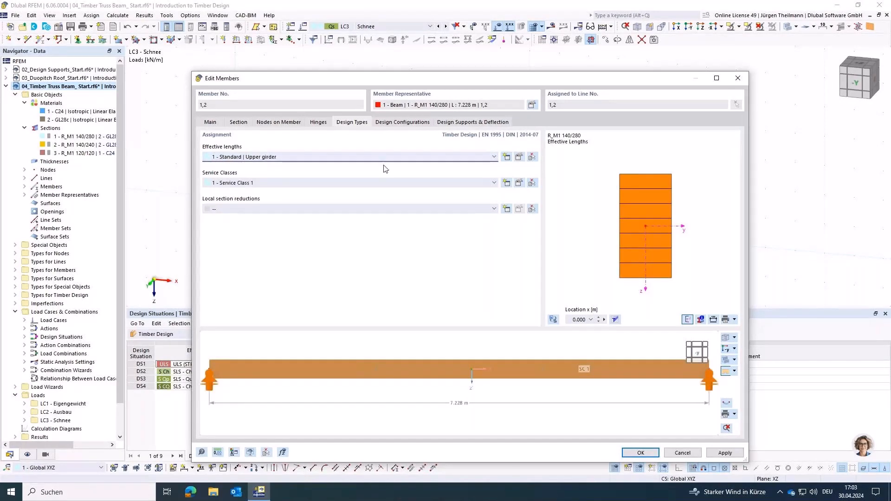
Step: Review the Upper girder effective lengths' determination type, nodal supports, length factors and absolute values, and accept the top chord member changes
click(519, 157)
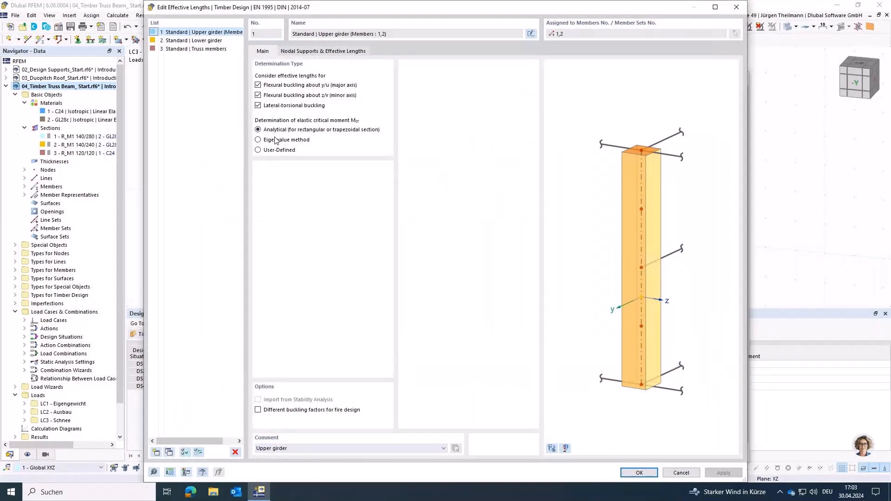
click(323, 51)
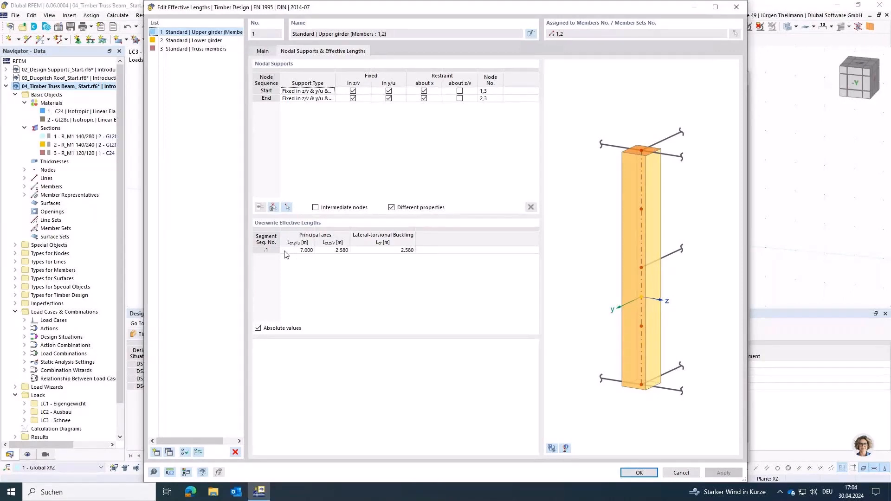
click(259, 329)
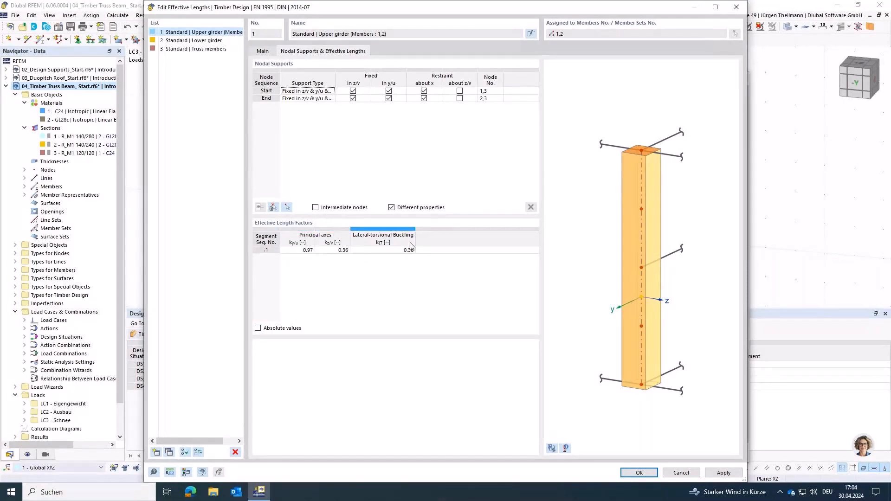
click(258, 329)
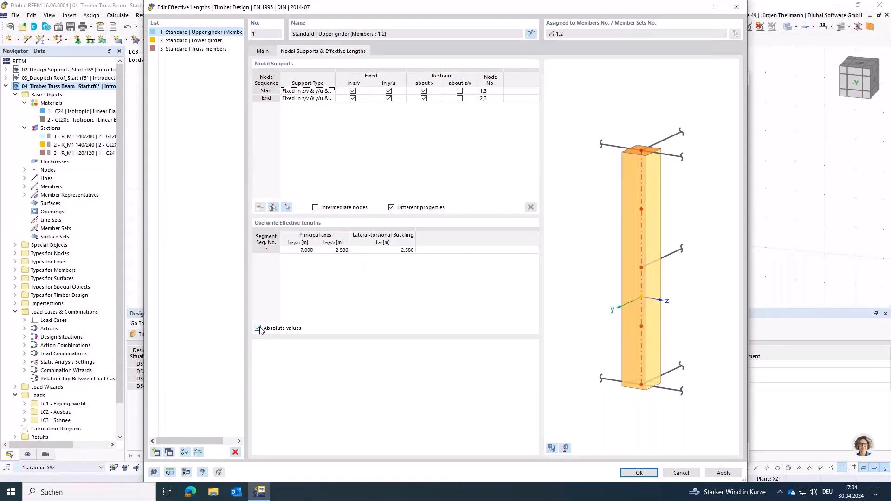
click(640, 473)
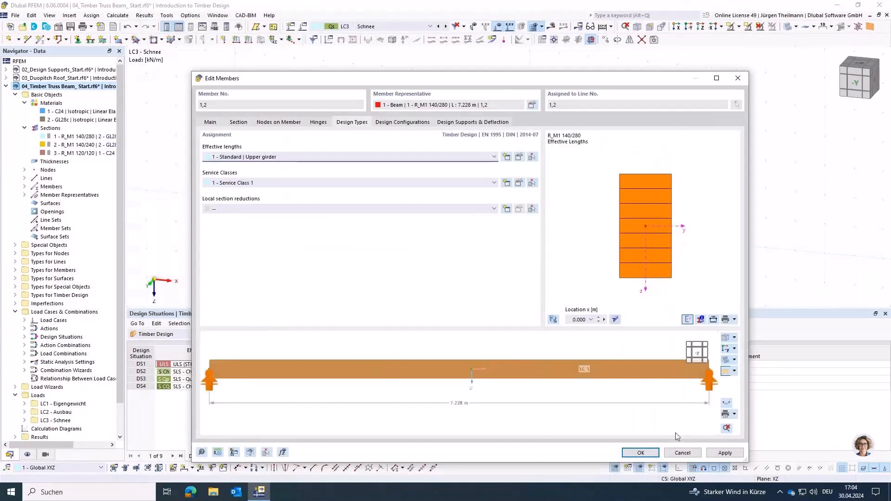
click(645, 454)
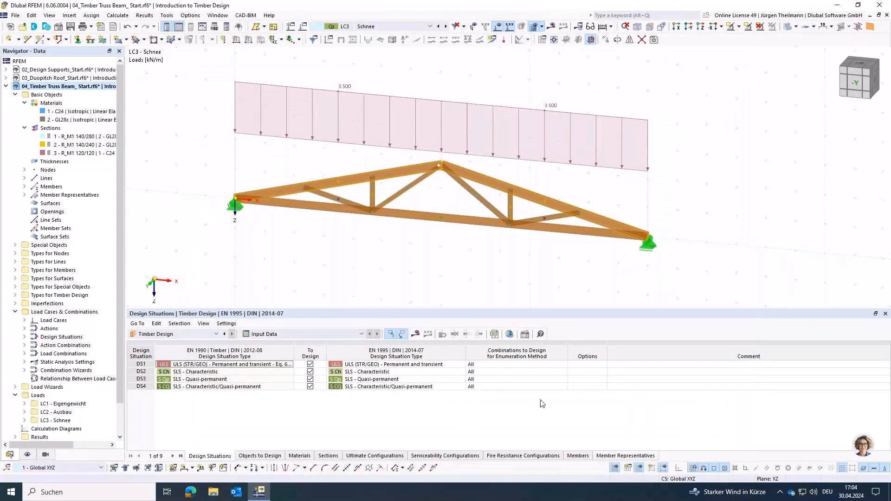
Step: Assign the effective lengths 'Standard | Lower girder' to bottom chord member 3 for the timber design
double_click(413, 218)
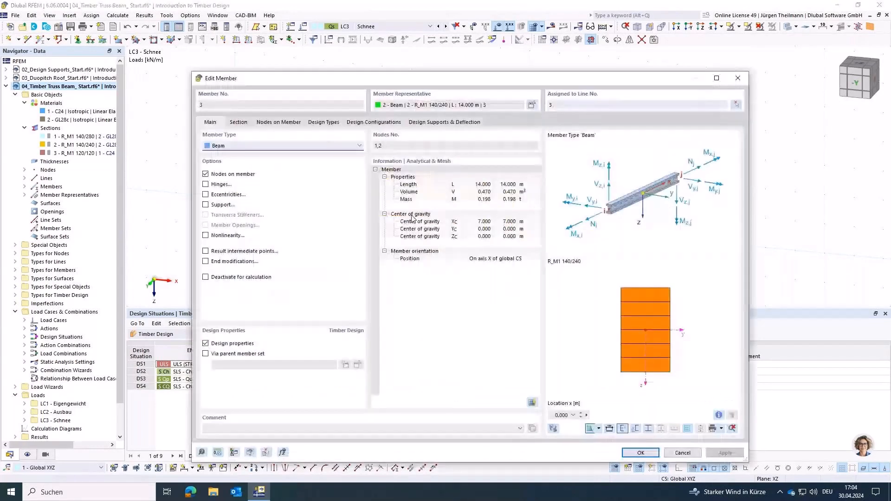
click(318, 122)
click(314, 155)
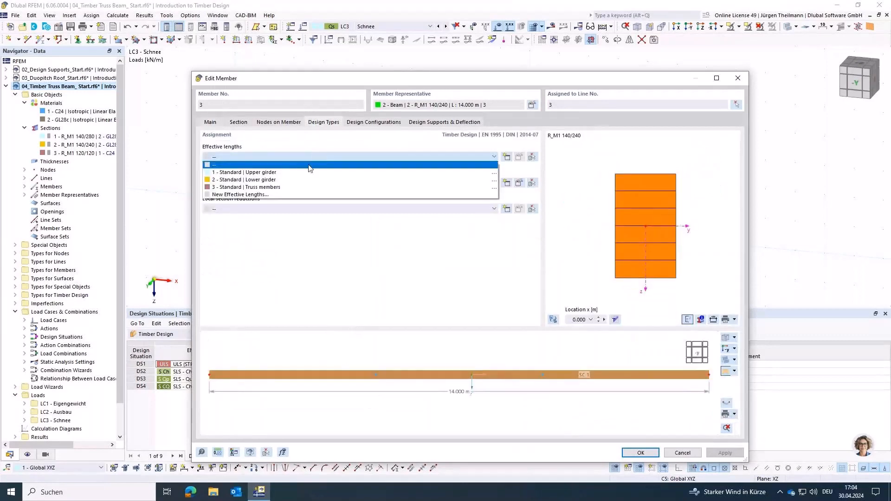
click(211, 180)
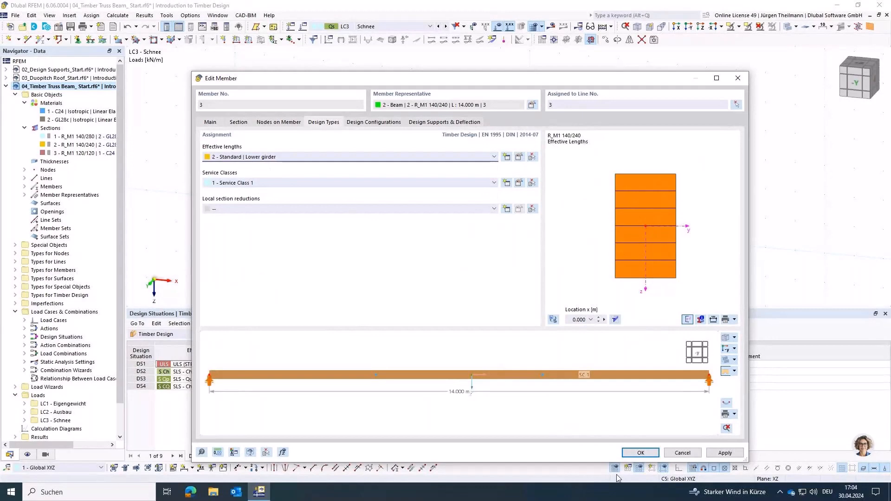
click(640, 453)
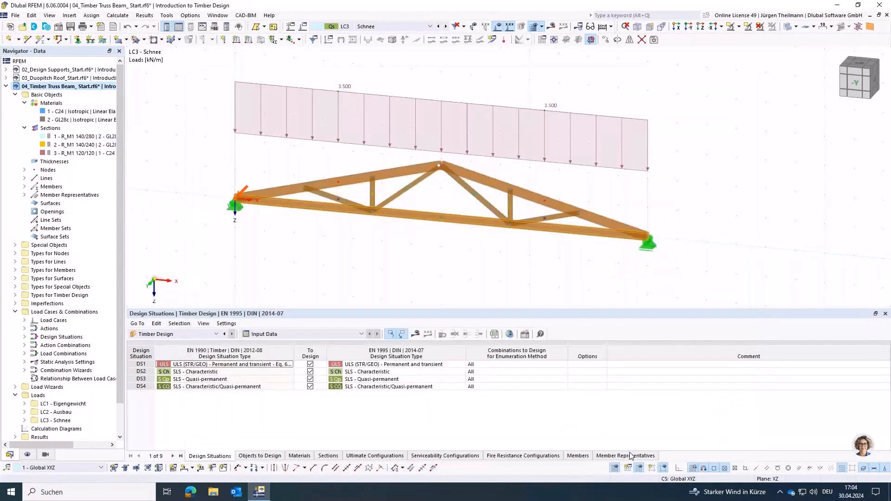
Step: Assign the effective lengths 'Standard | Truss members' to all vertical and diagonal web members 4-9 for the timber design
click(338, 200)
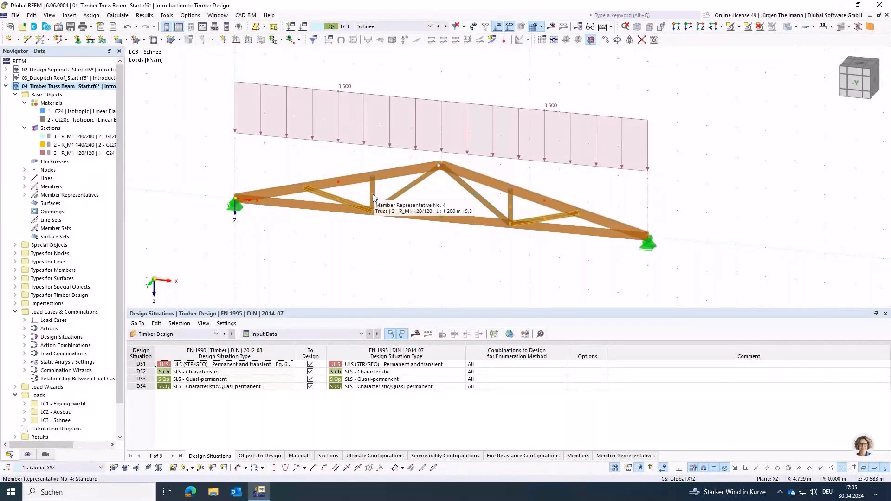
click(408, 192)
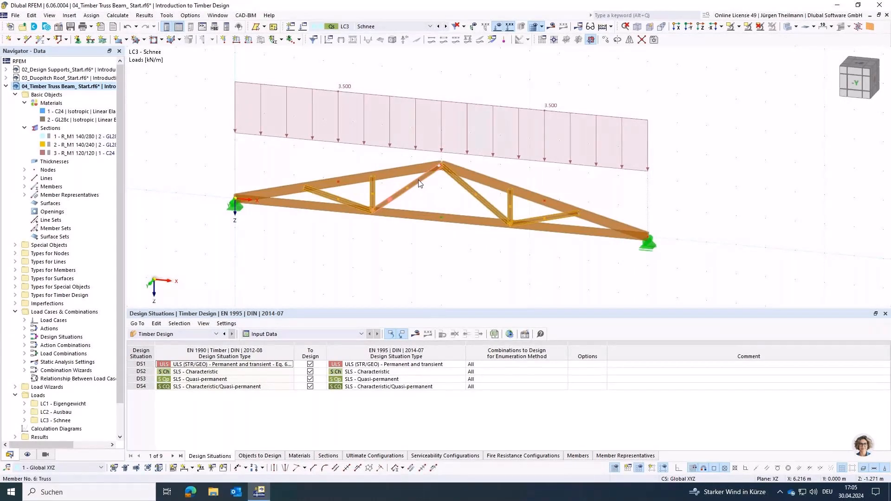
double_click(419, 183)
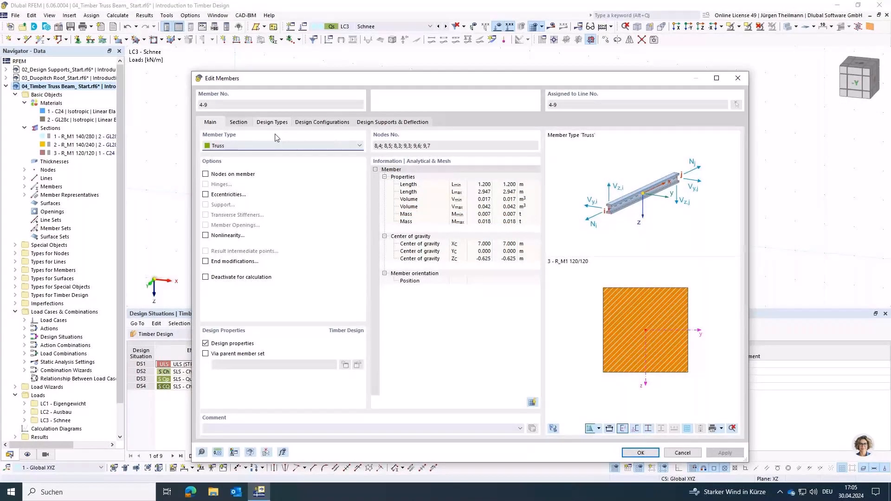
click(272, 122)
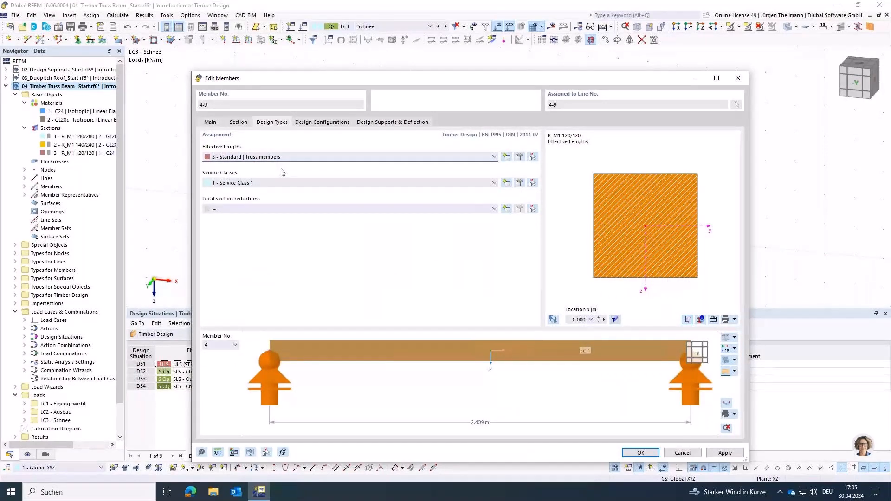
click(641, 453)
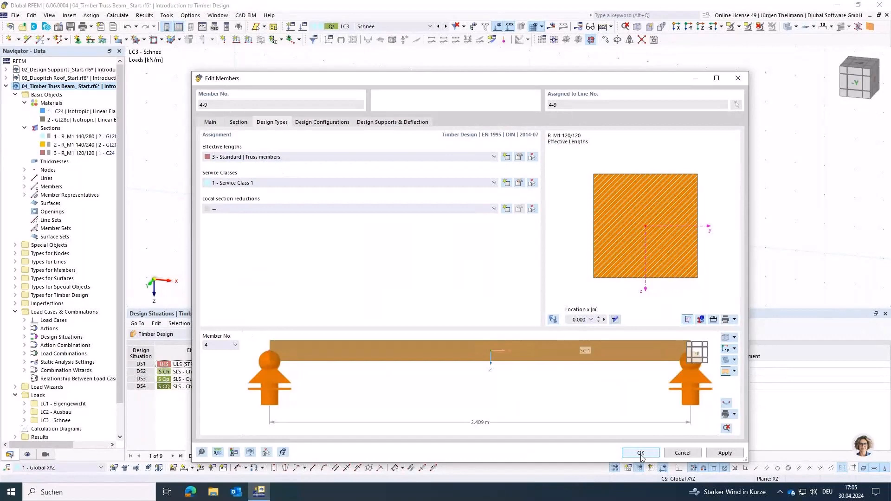
Step: Calculate the timber design and display the design check ratios on the truss members
click(417, 334)
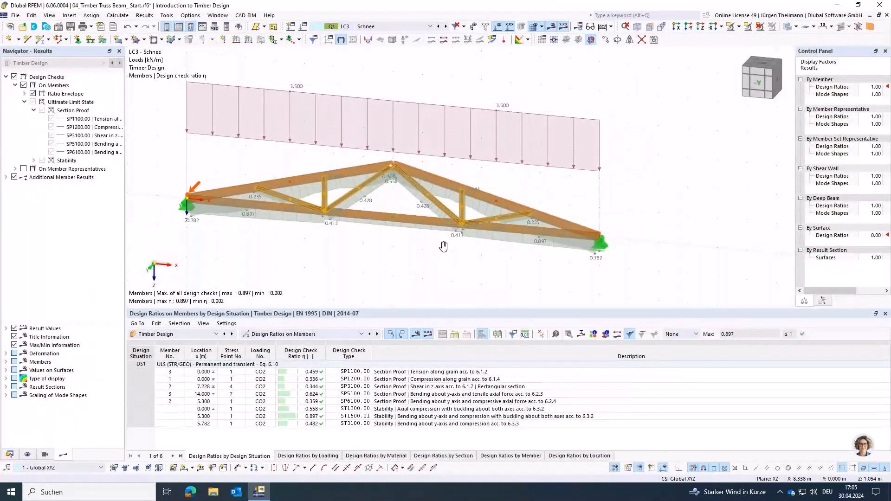
middle_drag(453, 247, 498, 220)
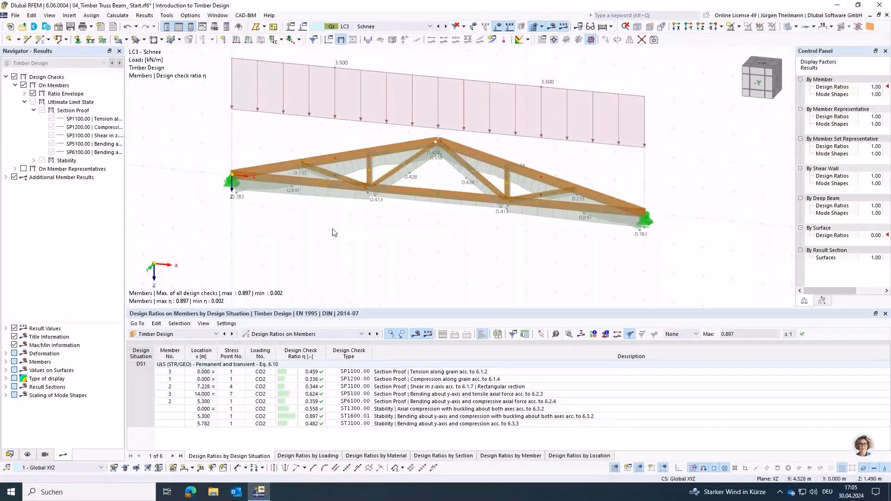
ctrl+middle_drag(333, 230, 355, 228)
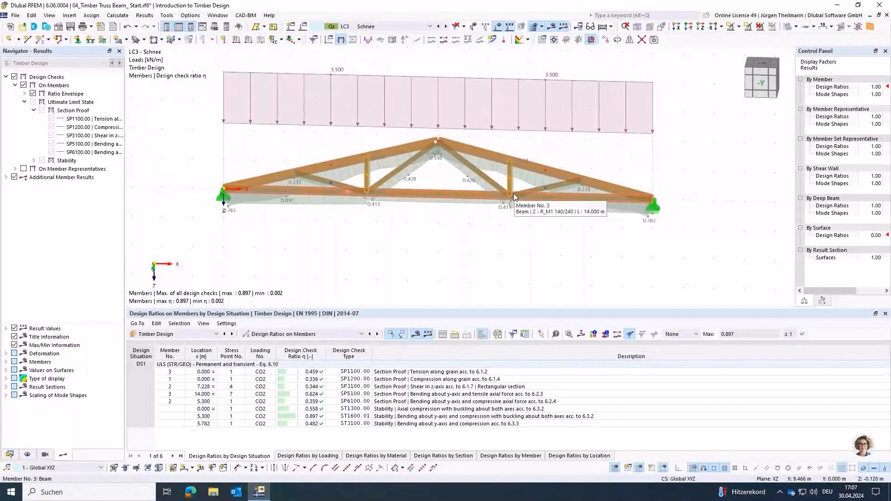
Step: Create a member set of type Continuous Members from top chord members 1 and 2
click(449, 236)
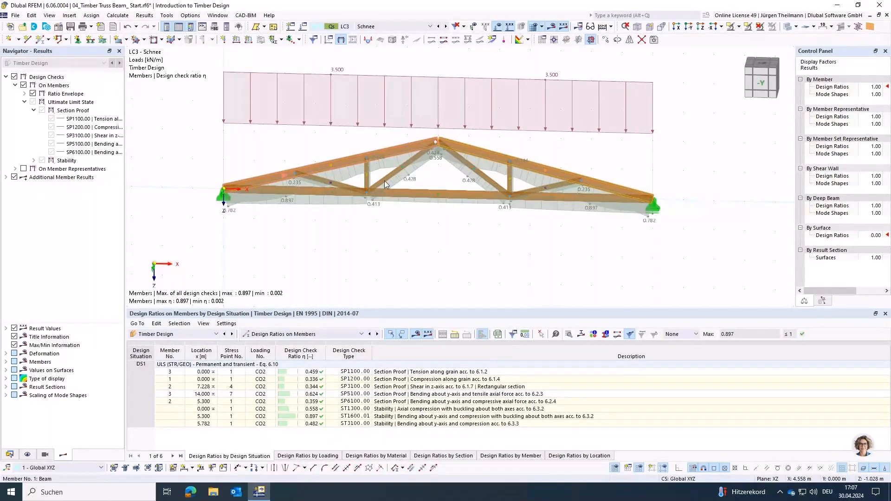
right_click(396, 147)
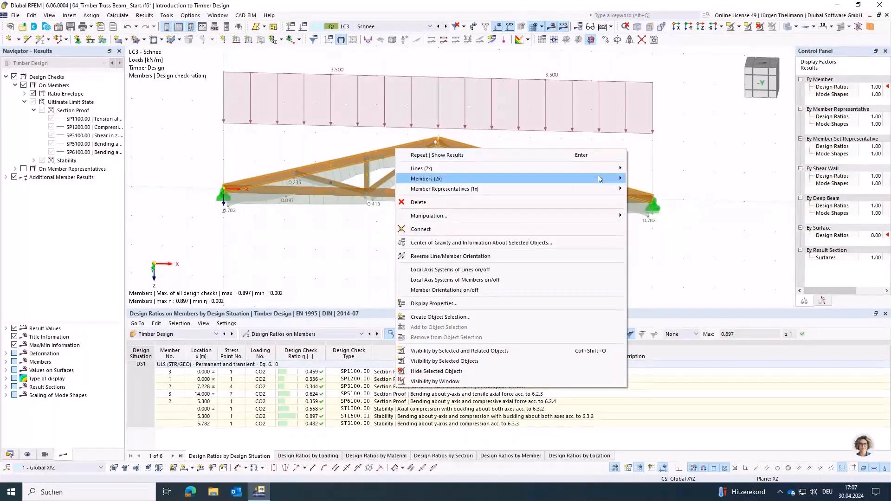
click(654, 283)
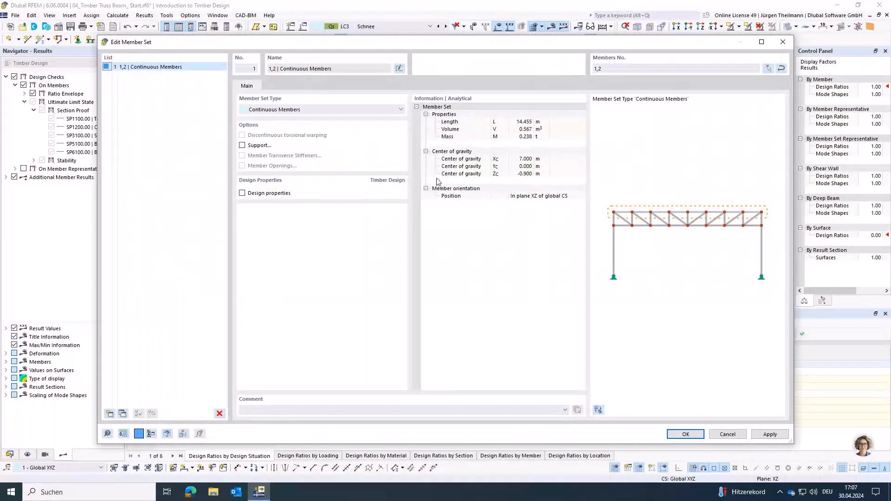
click(686, 433)
click(485, 286)
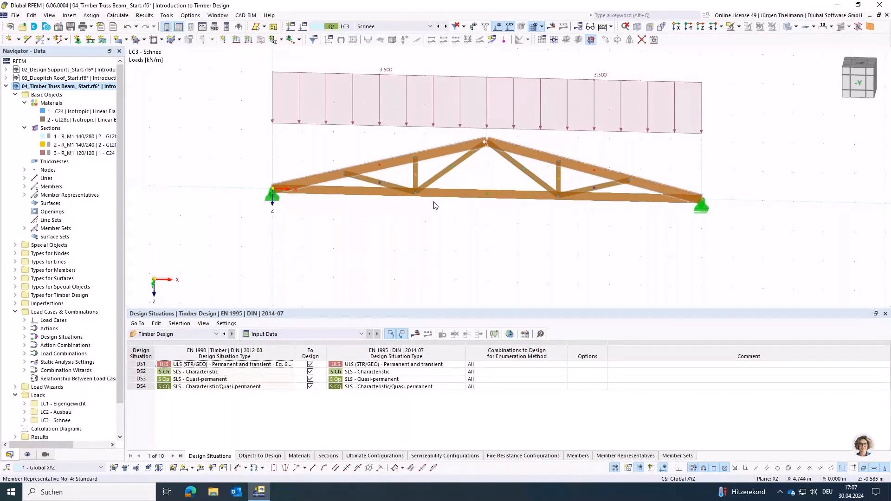
middle_drag(460, 244, 451, 261)
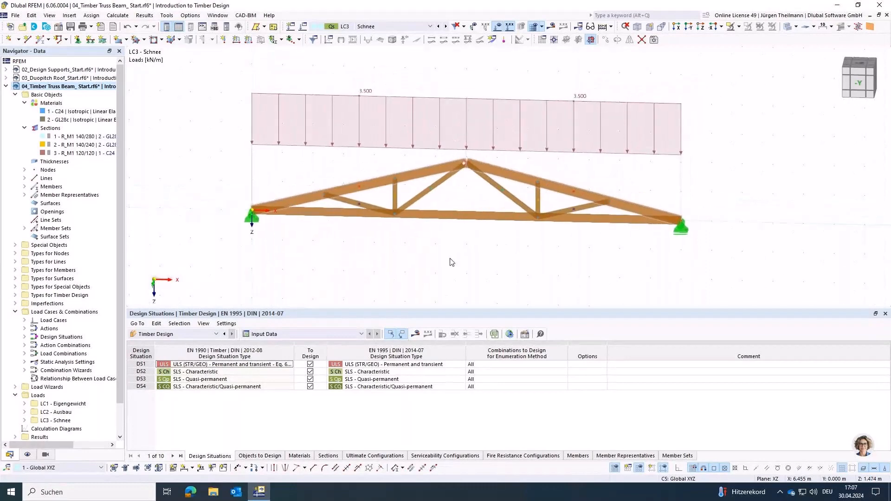